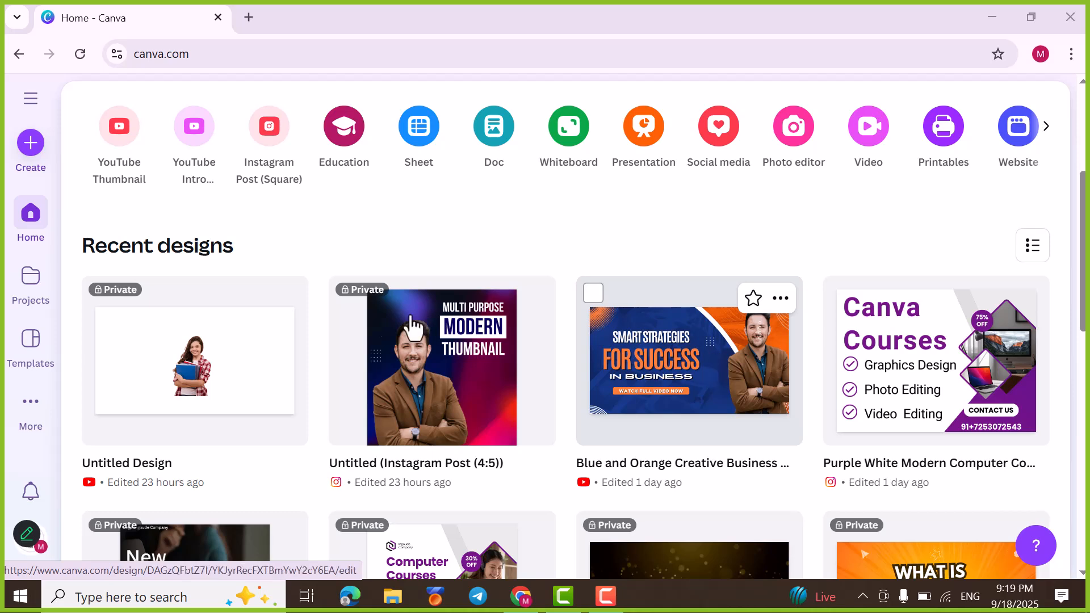
Step: Start a media upload from the home page and open the file picker for uploading files
scroll(146, 377, "up", 2)
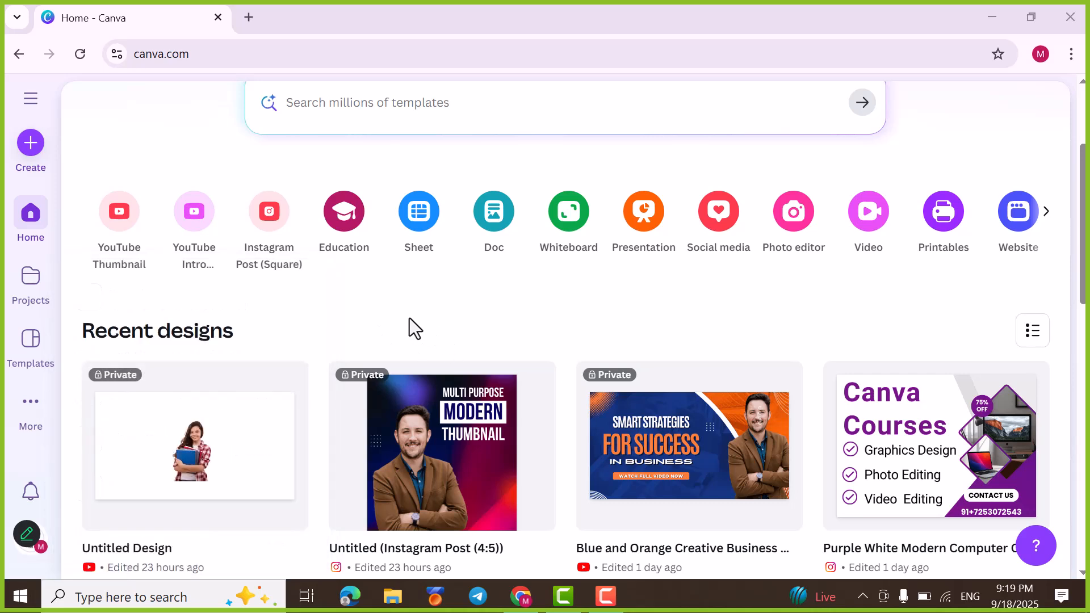
left_click(1048, 219)
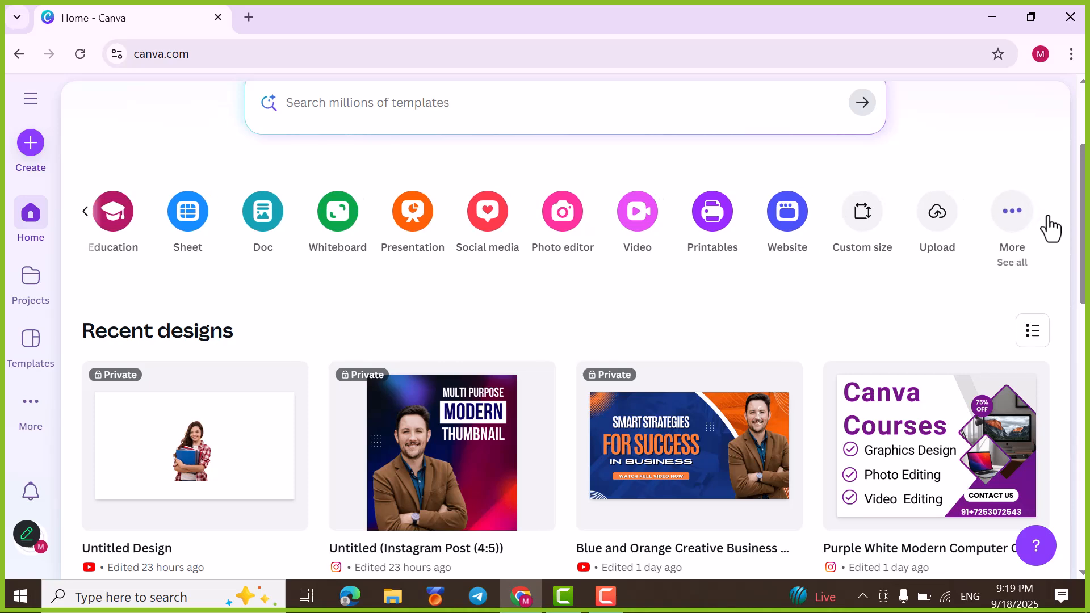
left_click(937, 218)
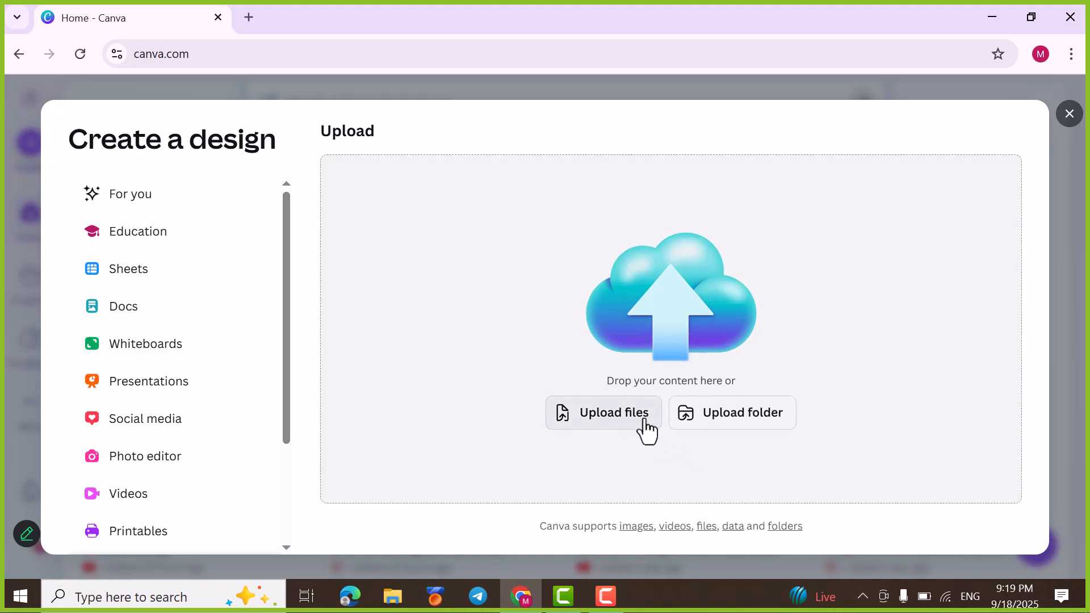
left_click(610, 426)
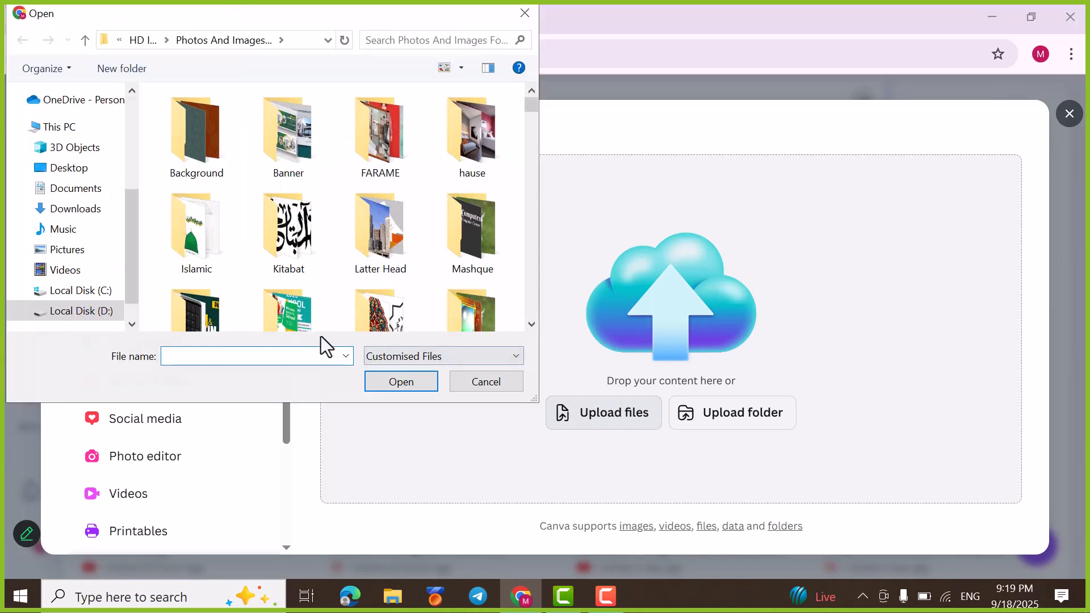
Step: Upload the image d228c234c7, the girl reading between stacks of books, and open it for editing
scroll(473, 175, "down", 5)
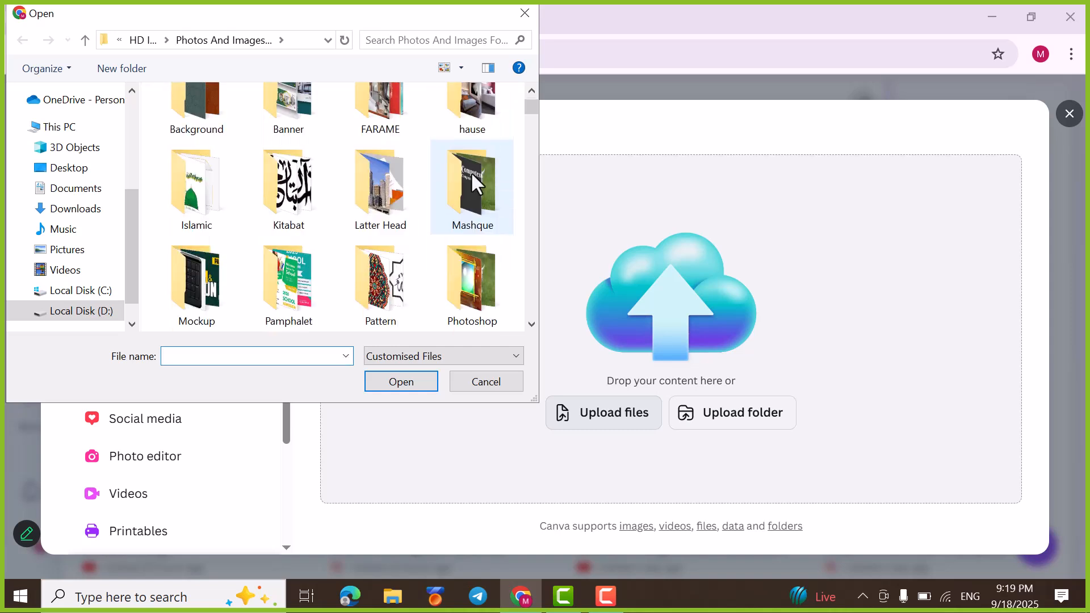
scroll(472, 174, "down", 5)
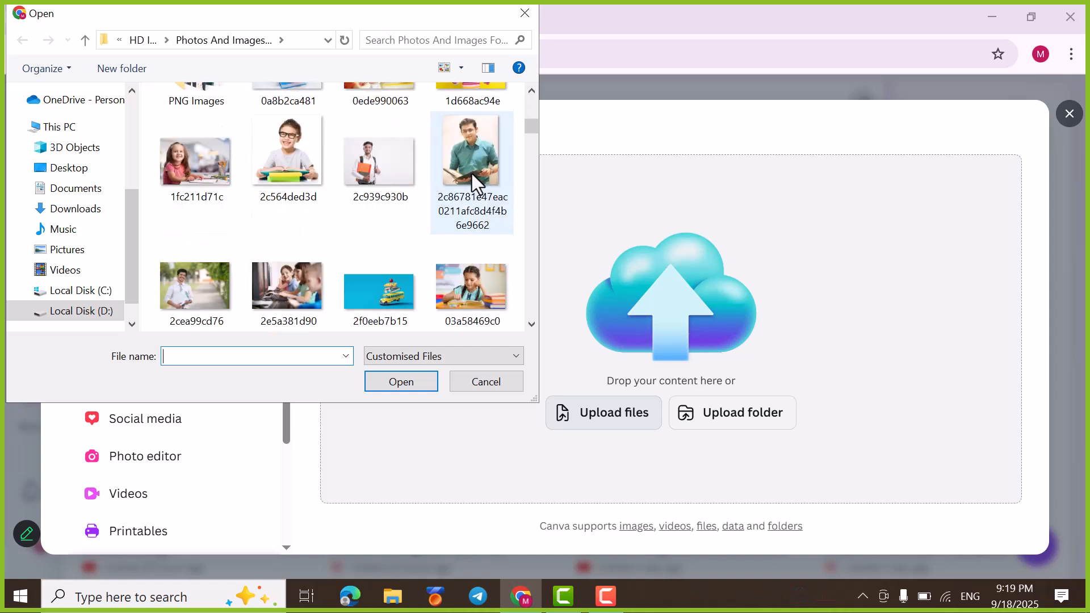
scroll(472, 174, "down", 2)
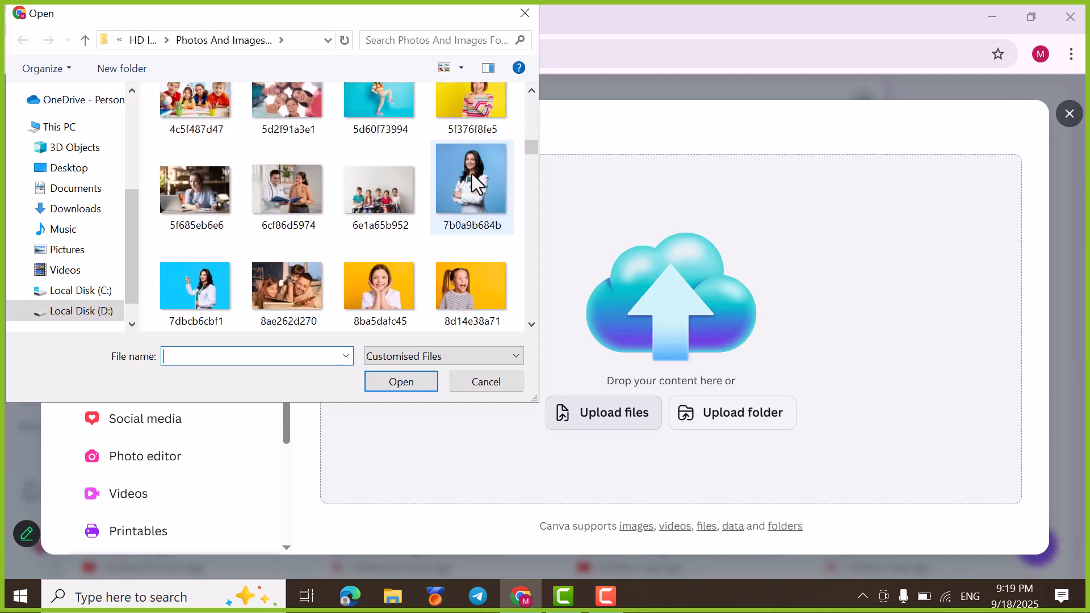
scroll(192, 250, "down", 1)
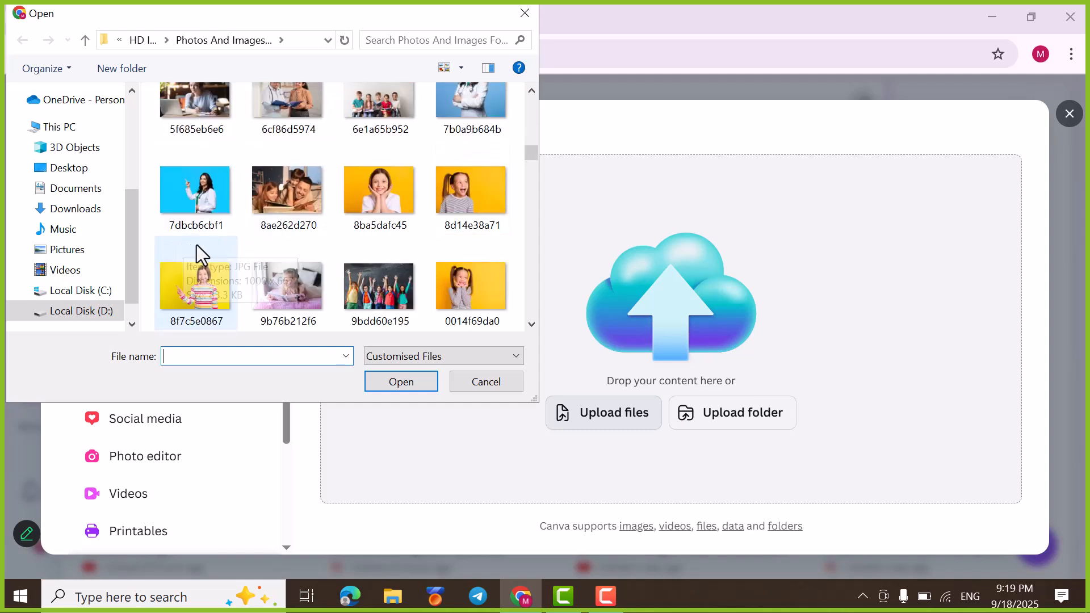
scroll(401, 250, "down", 1)
scroll(377, 243, "down", 1)
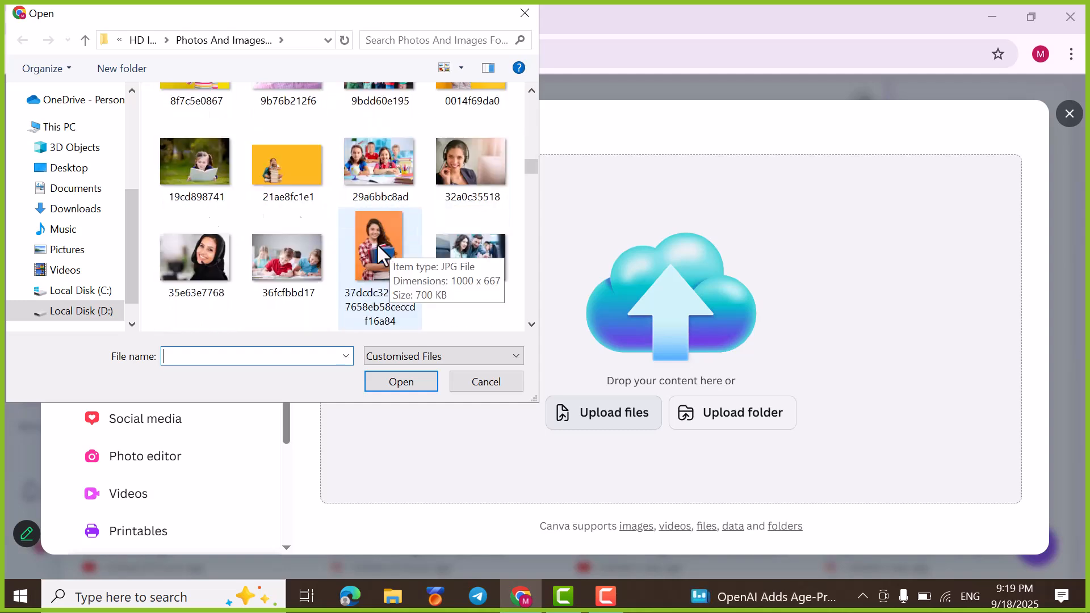
scroll(441, 261, "down", 1)
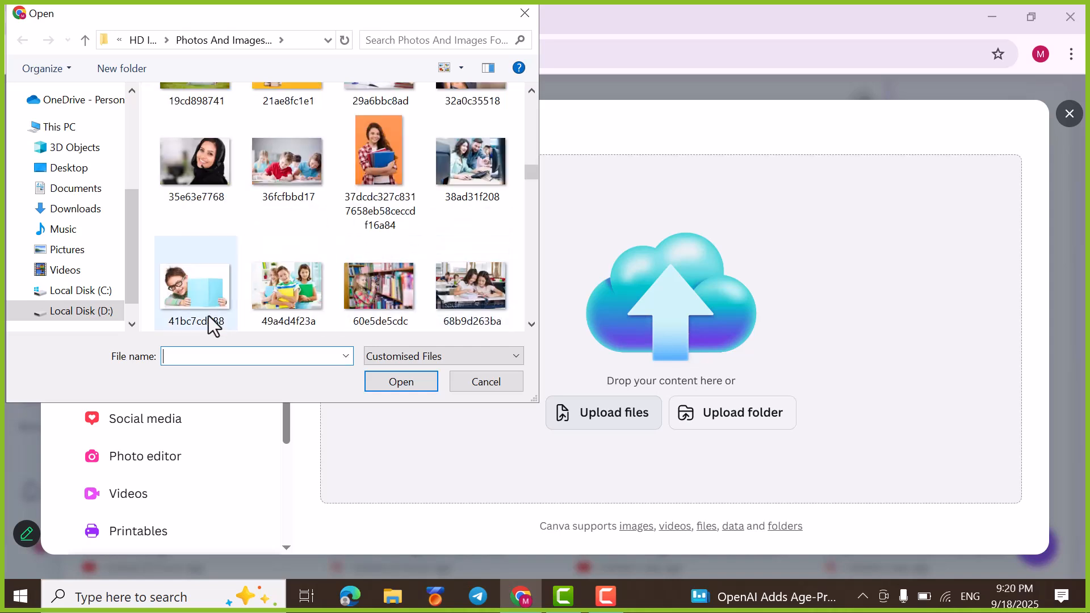
scroll(305, 265, "down", 1)
scroll(393, 260, "down", 1)
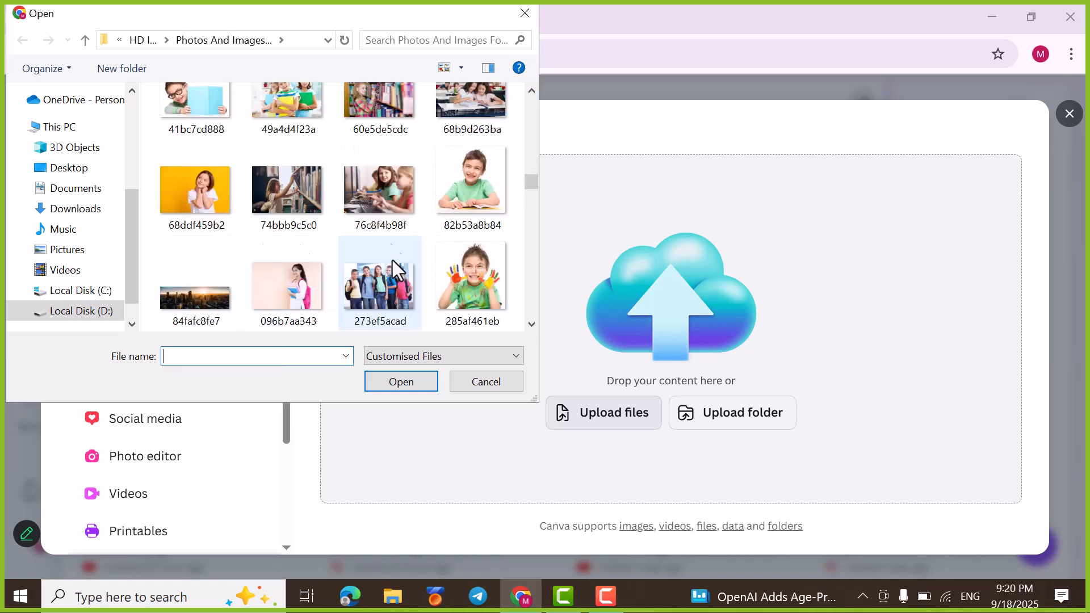
scroll(352, 267, "down", 1)
scroll(453, 236, "down", 1)
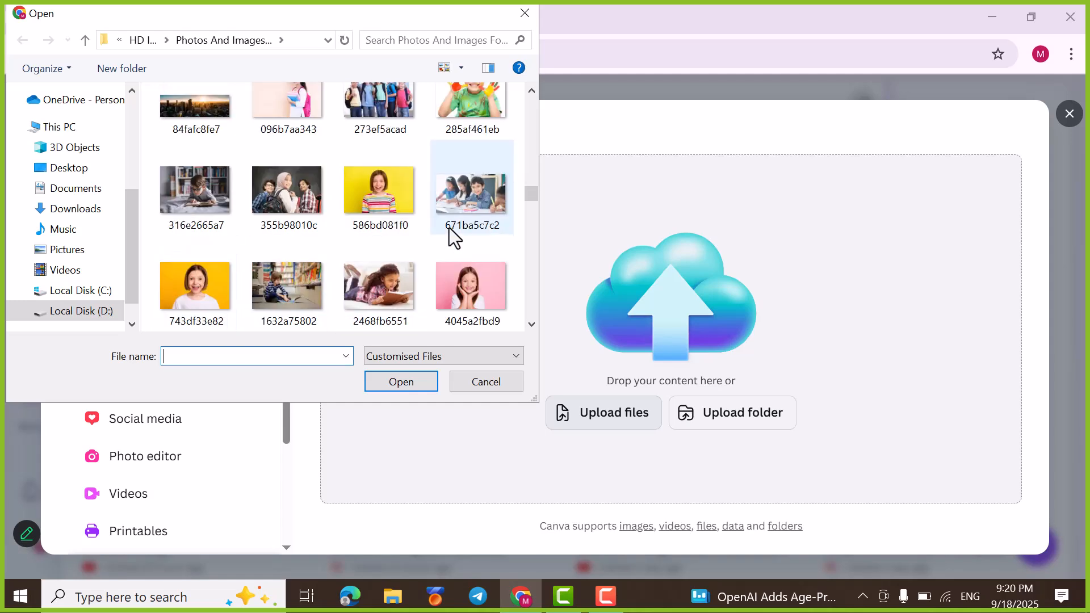
scroll(337, 241, "down", 1)
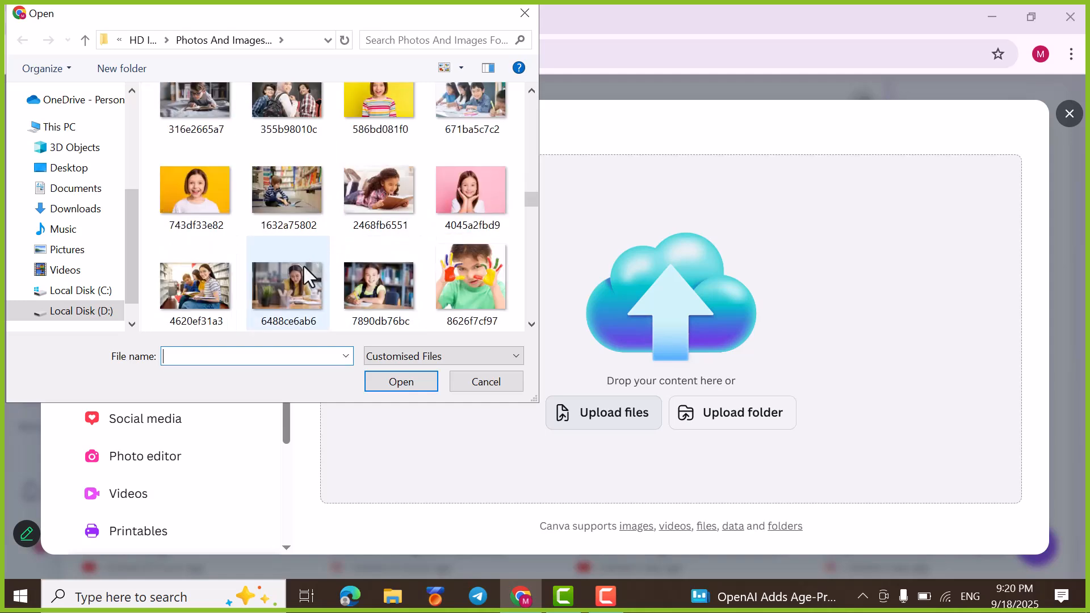
scroll(462, 253, "down", 4)
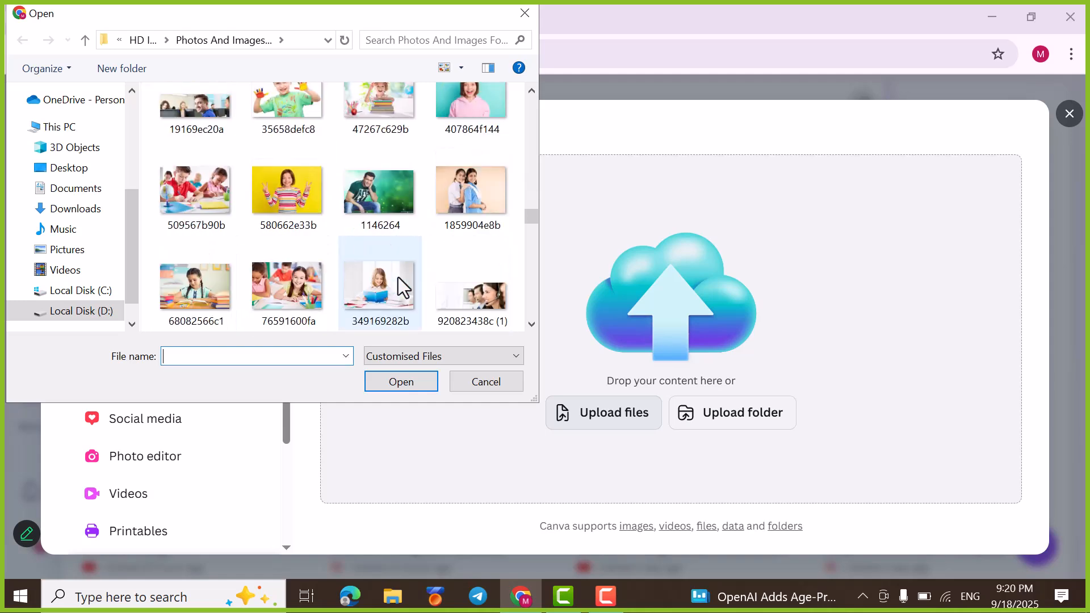
scroll(449, 245, "down", 1)
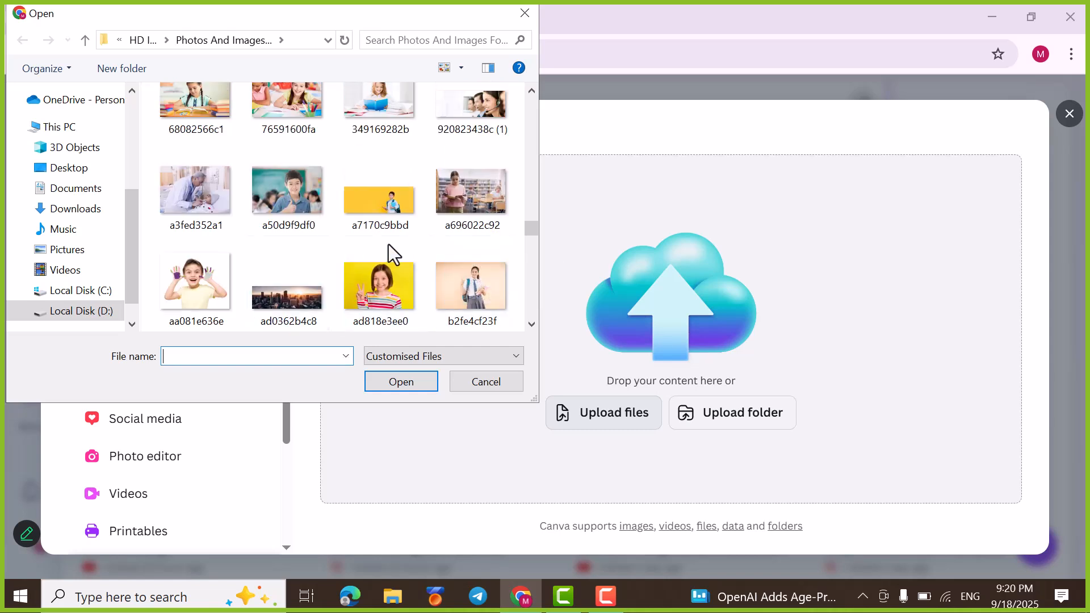
scroll(398, 249, "down", 1)
scroll(429, 238, "down", 2)
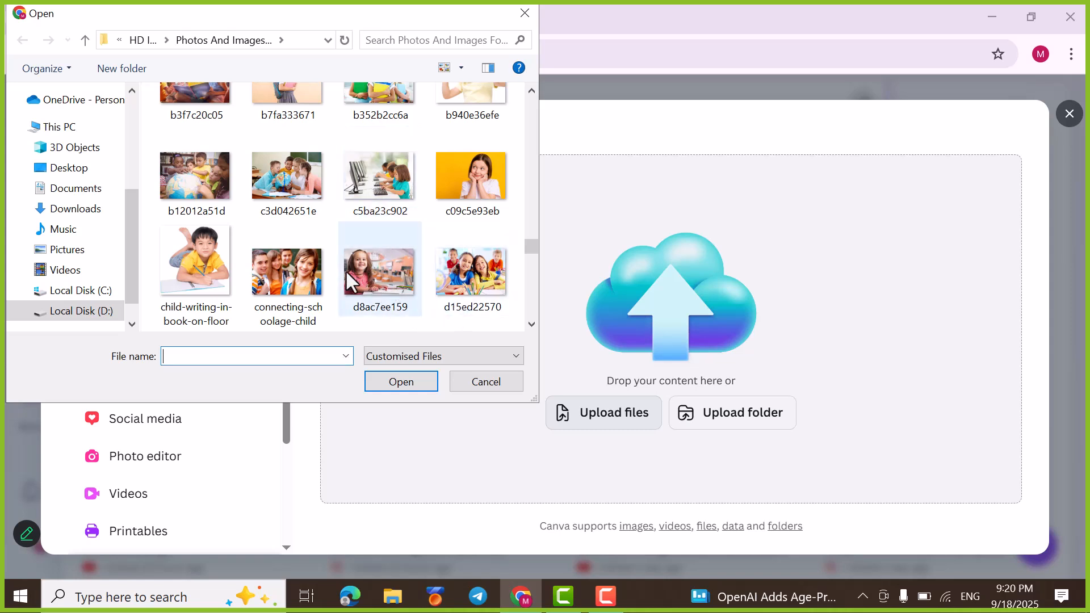
scroll(496, 298, "down", 1)
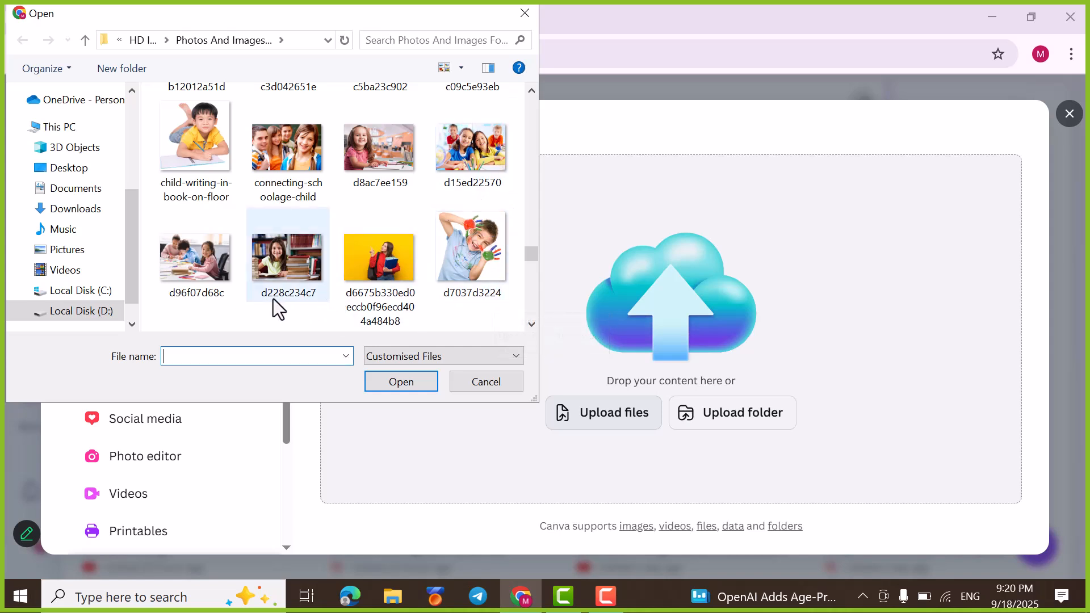
left_click(267, 247)
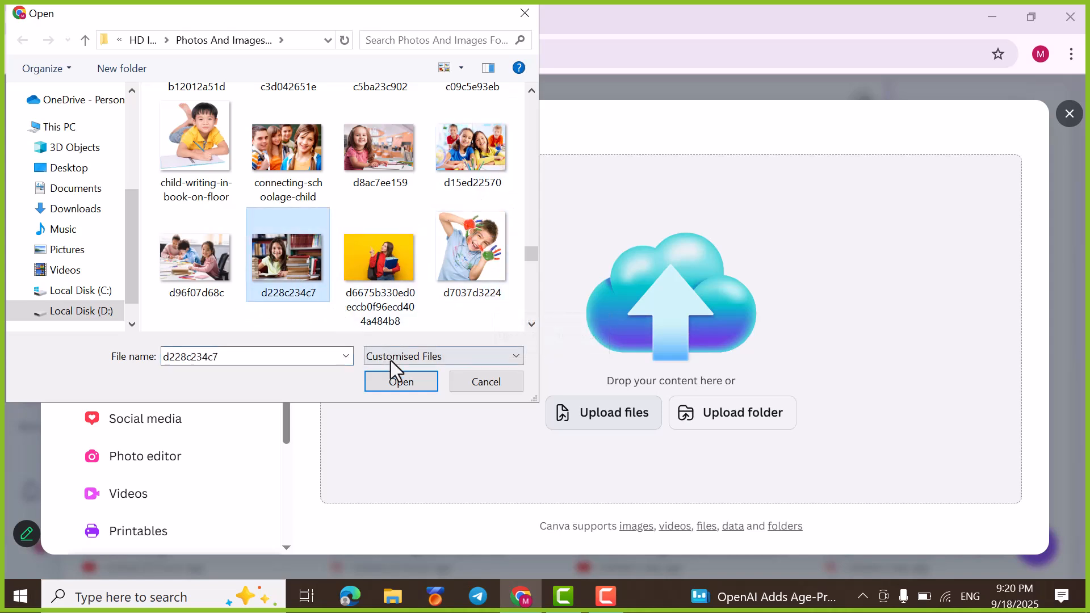
left_click(406, 385)
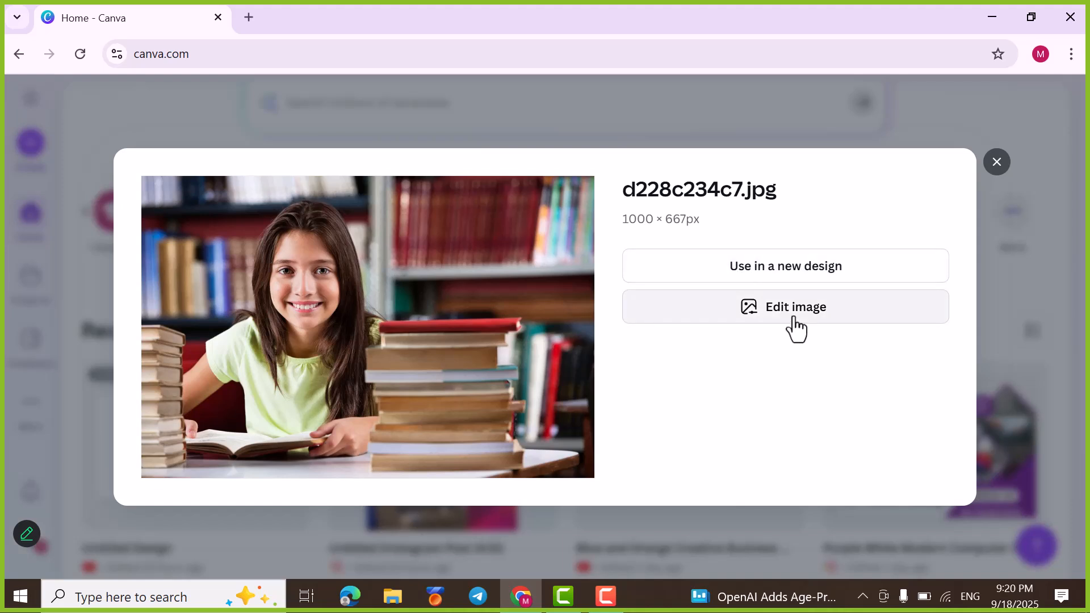
left_click(755, 320)
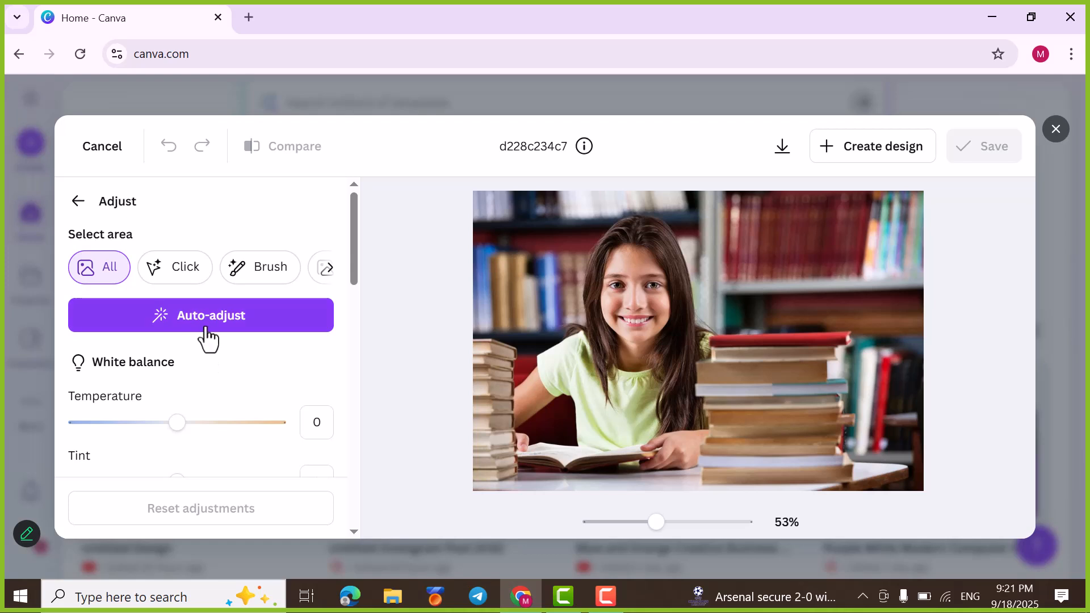
Step: Try the white balance with Temperature at 100 and -100 and a shifted Tint, returning both to 0
scroll(210, 340, "down", 1)
scroll(210, 340, "down", 2)
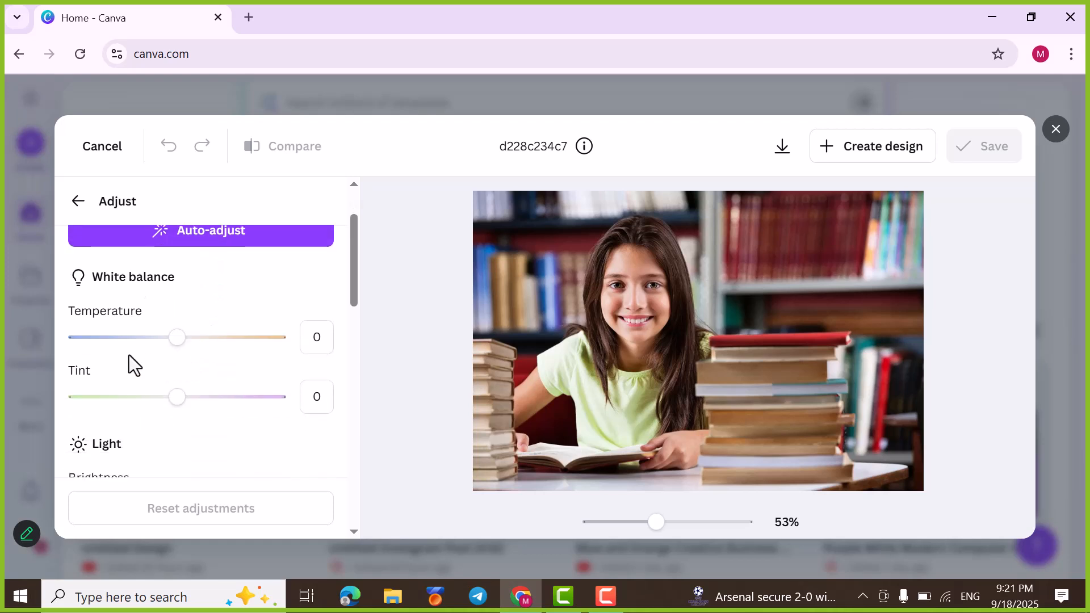
left_click(285, 339)
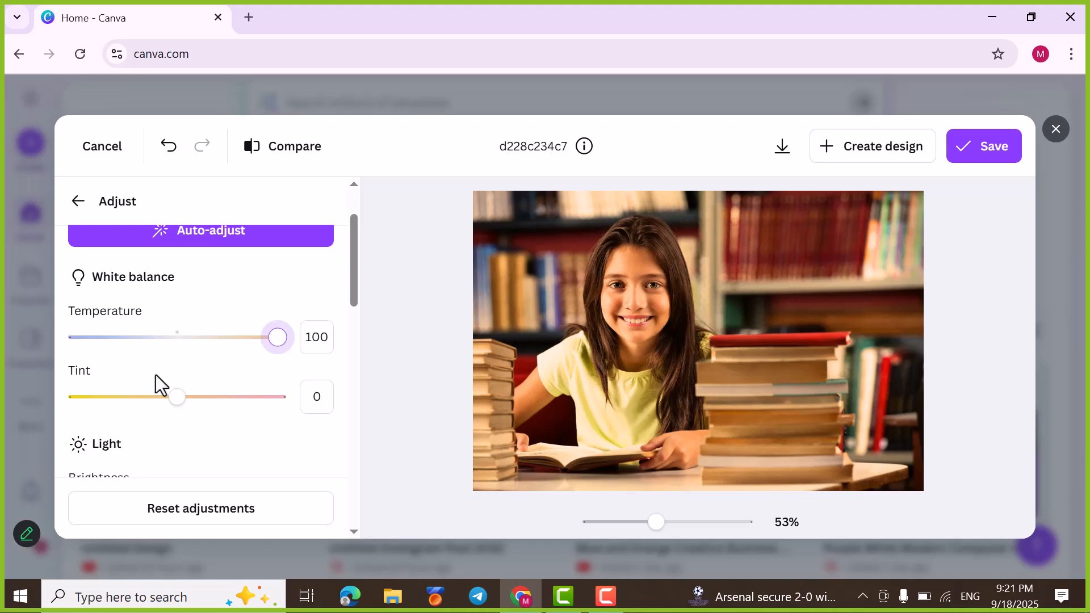
left_click_drag(275, 342, 3, 348)
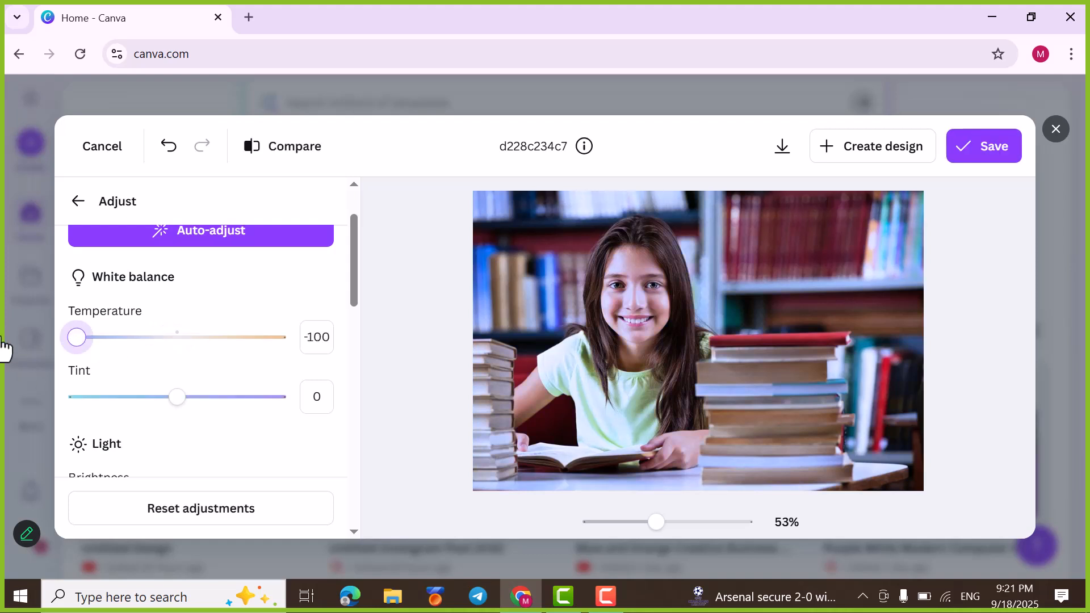
left_click_drag(151, 347, 178, 358)
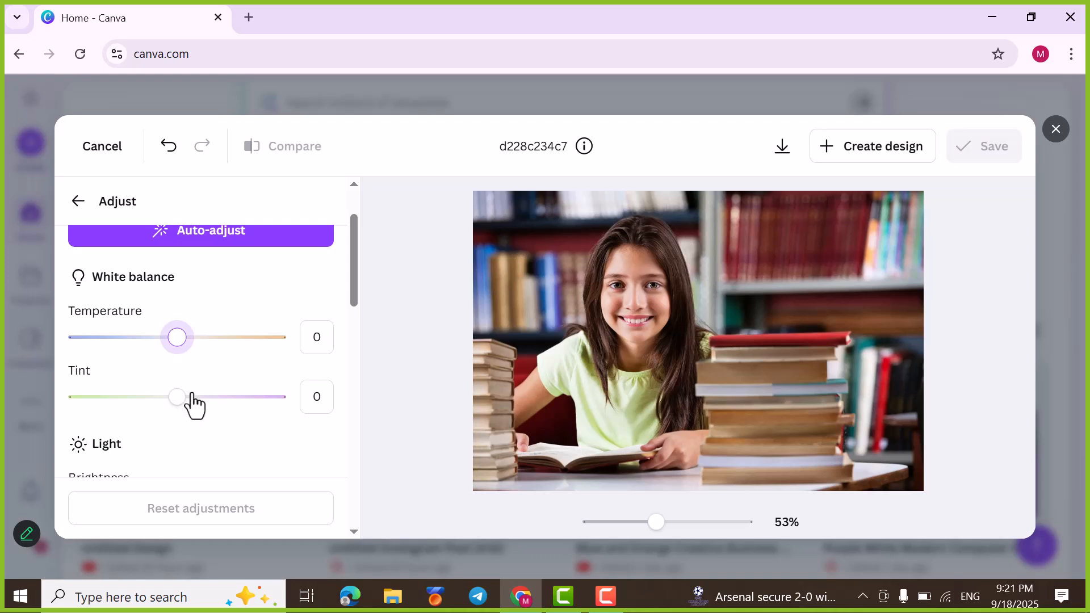
left_click_drag(206, 417, 282, 418)
mouse_move(185, 410)
left_mouse_down()
mouse_move(196, 413)
mouse_move(175, 412)
left_mouse_up()
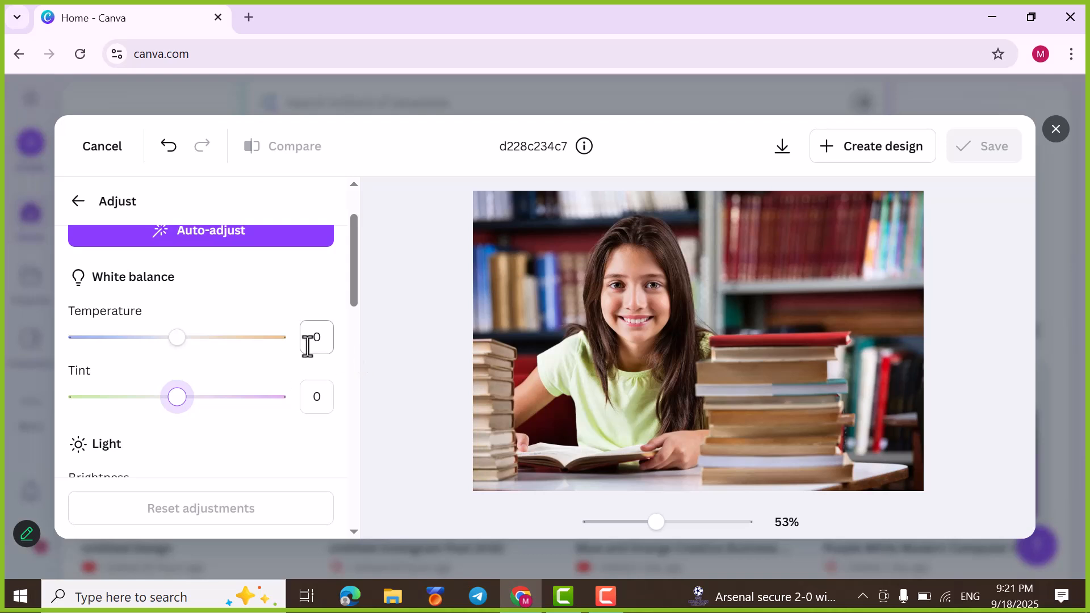
Step: Set the image's white balance Temperature to 10
left_click(327, 339)
left_click(305, 343)
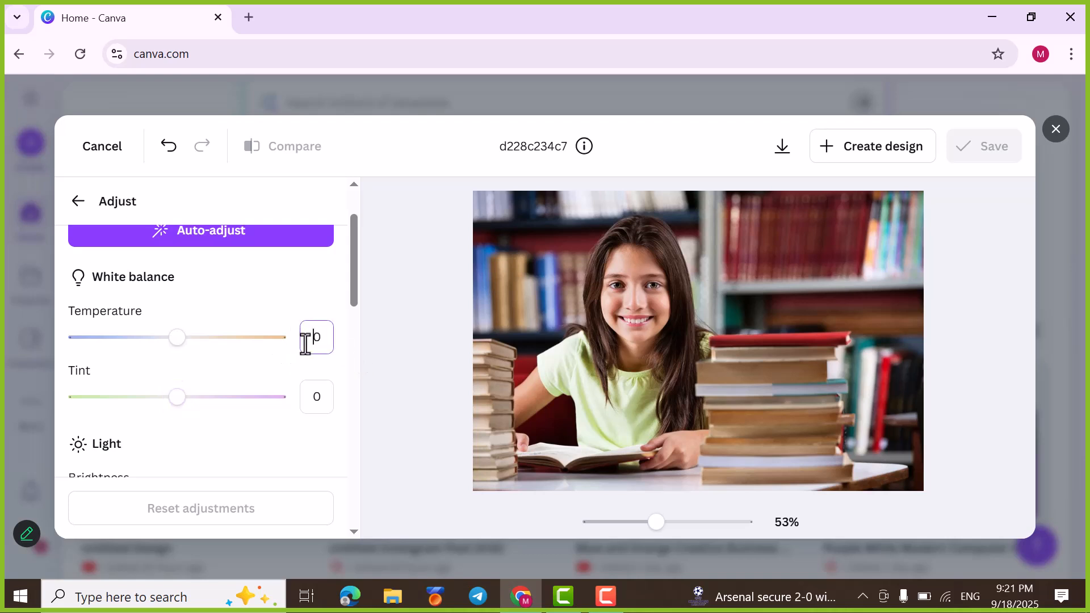
key("Return")
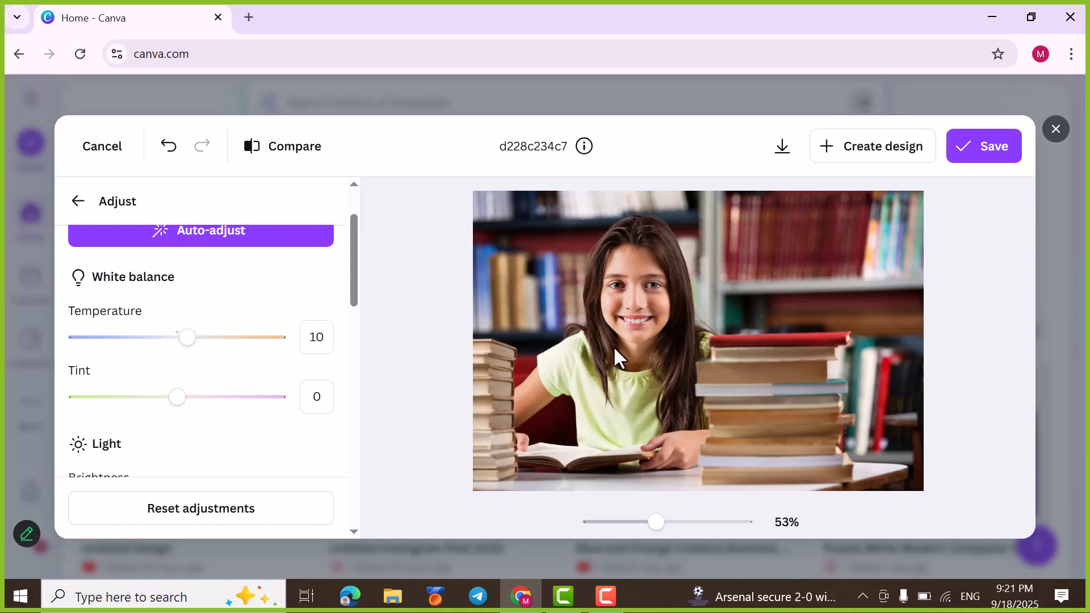
Step: Set the image's Brightness to 4 and its Contrast to 13, trying the Contrast at 100 first
scroll(251, 375, "down", 3)
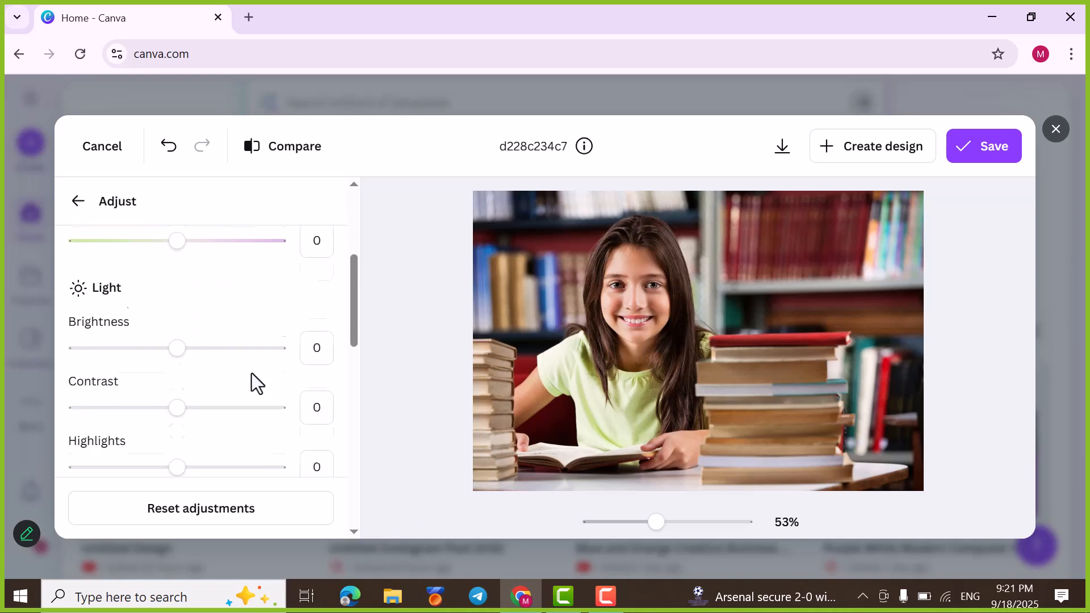
mouse_move(177, 335)
left_mouse_down()
mouse_move(280, 352)
mouse_move(159, 338)
mouse_move(222, 355)
mouse_move(183, 349)
left_mouse_up()
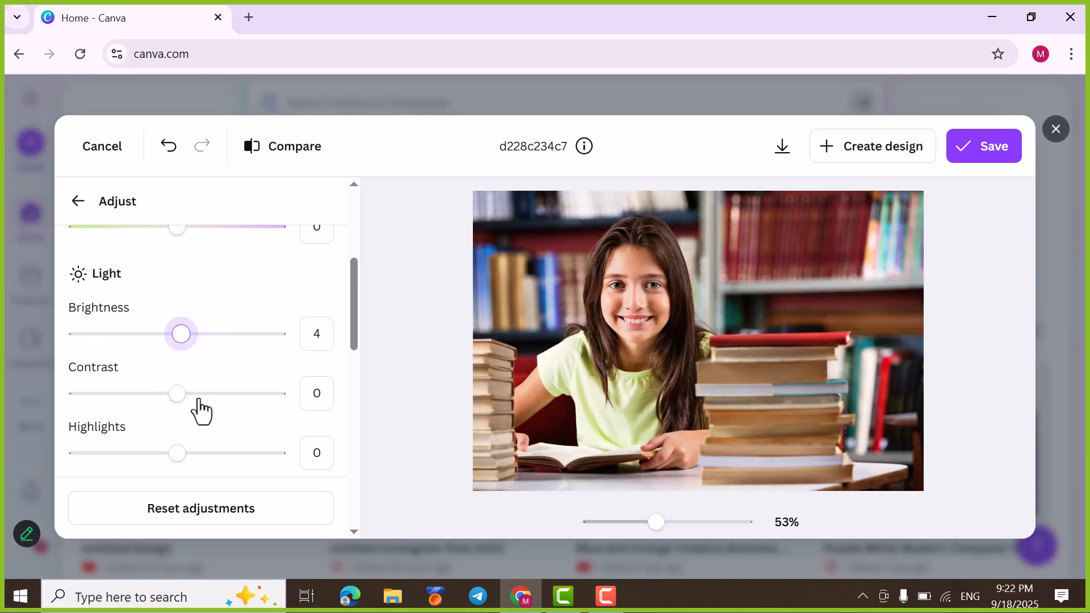
left_click_drag(177, 394, 272, 394)
left_click_drag(347, 435, 346, 433)
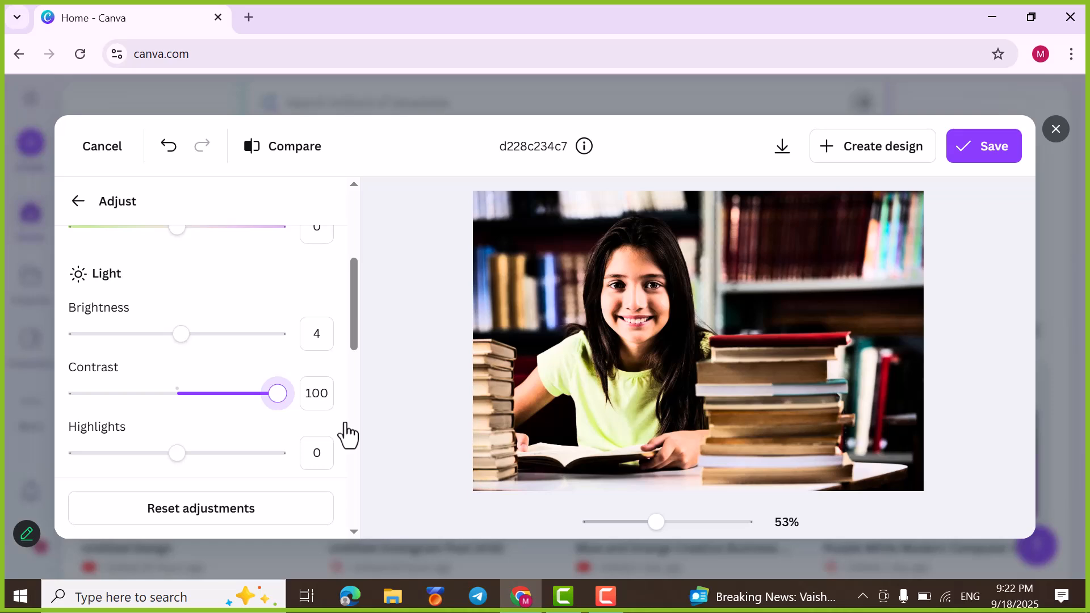
left_click_drag(219, 419, 192, 415)
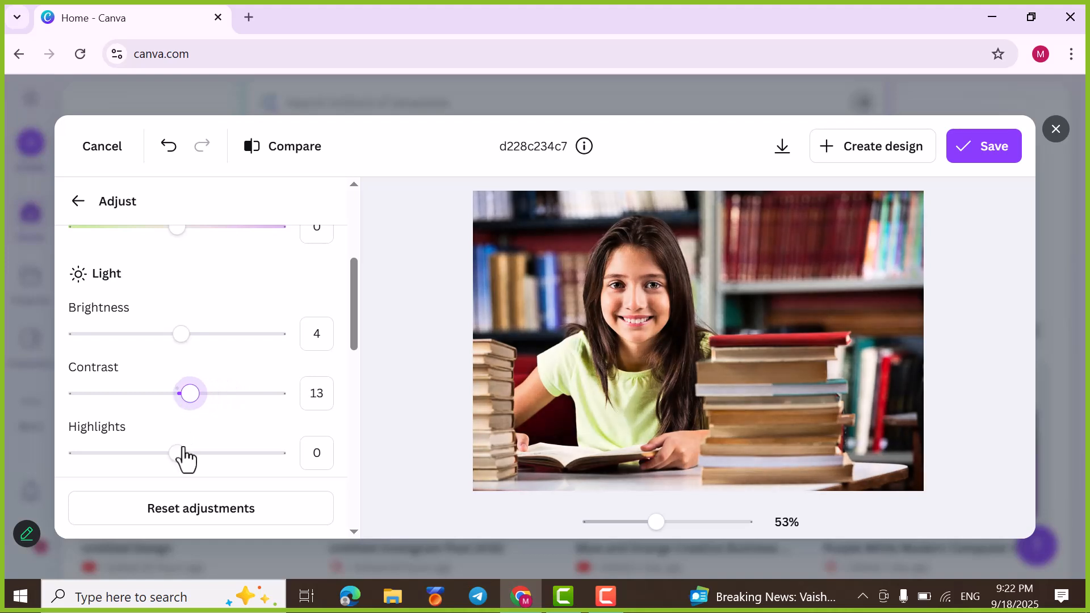
Step: Set the light adjustments to Highlights -28, Shadows 29, Whites 2 and Blacks 0
left_click_drag(177, 457, 148, 474)
scroll(227, 453, "down", 3)
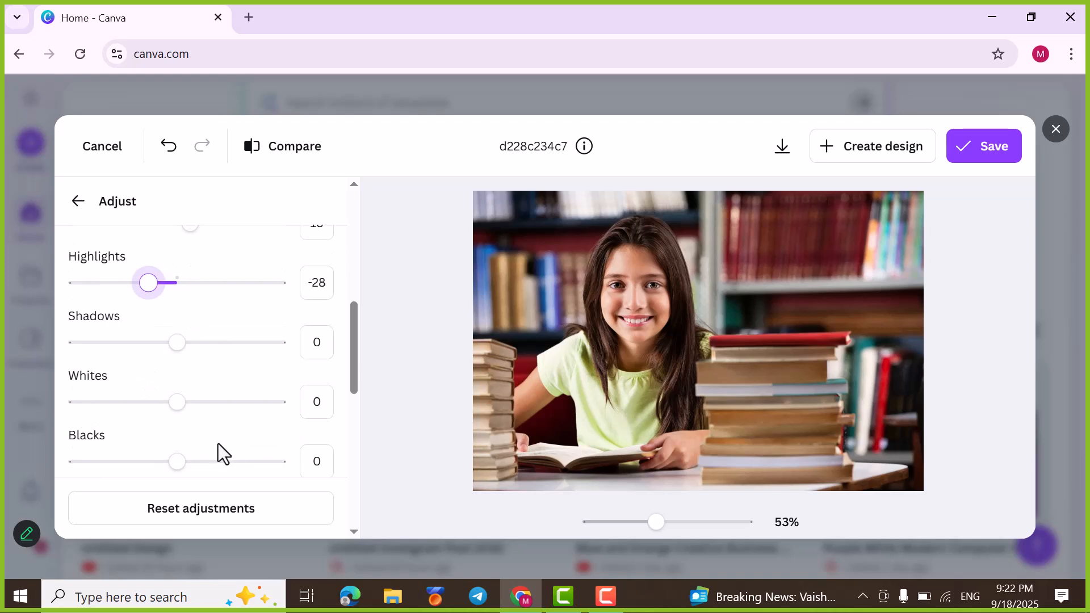
left_click_drag(178, 343, 197, 433)
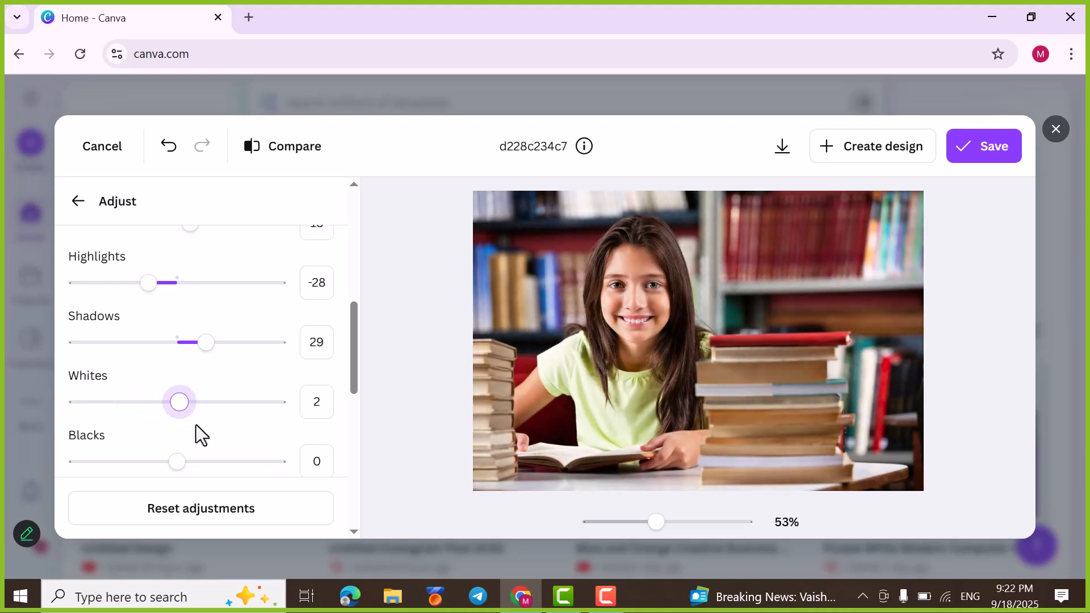
scroll(197, 433, "down", 3)
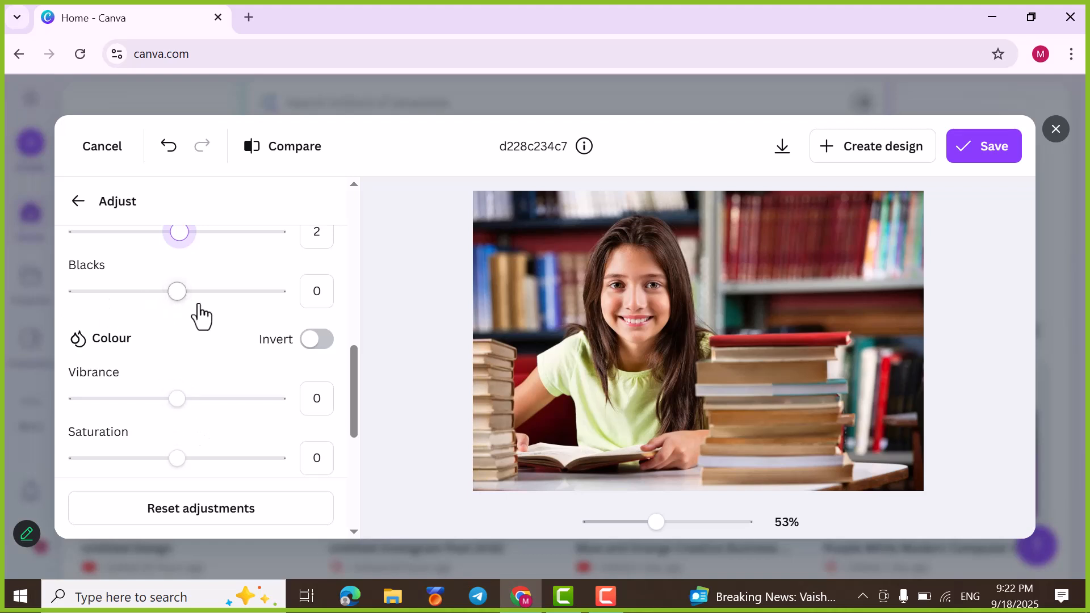
left_click_drag(204, 306, 183, 331)
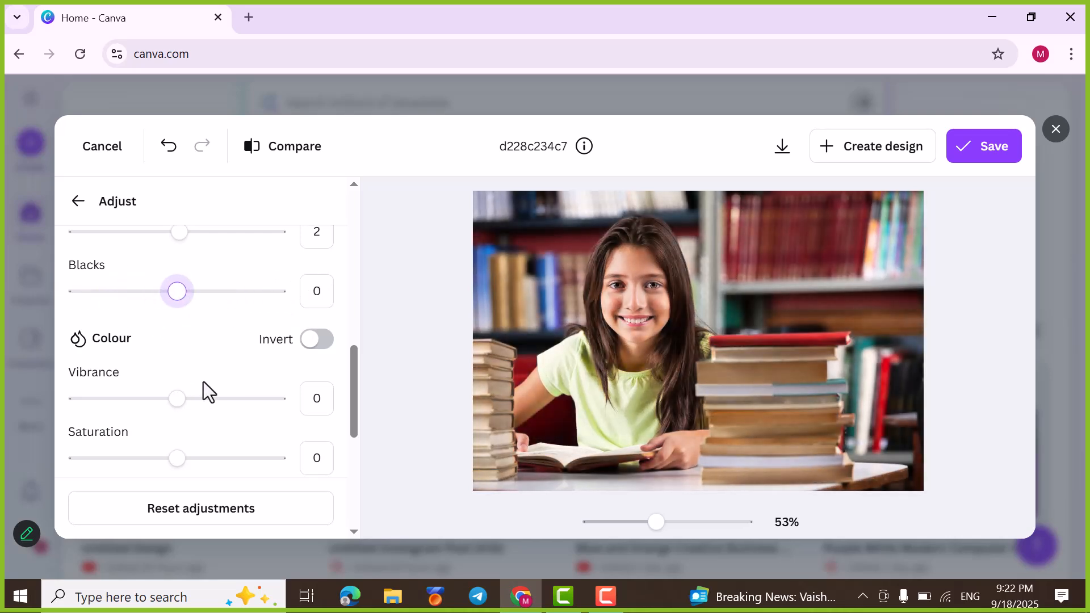
Step: Try the colour Invert on the image, switch it back off, and set the Vibrance to 9
scroll(316, 349, "down", 2)
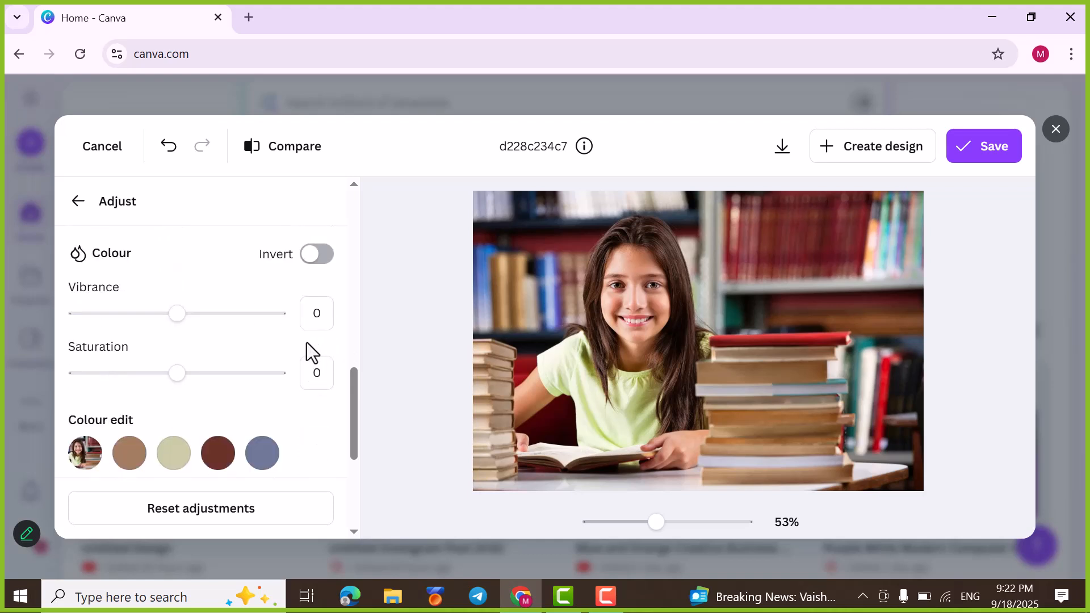
left_click(321, 256)
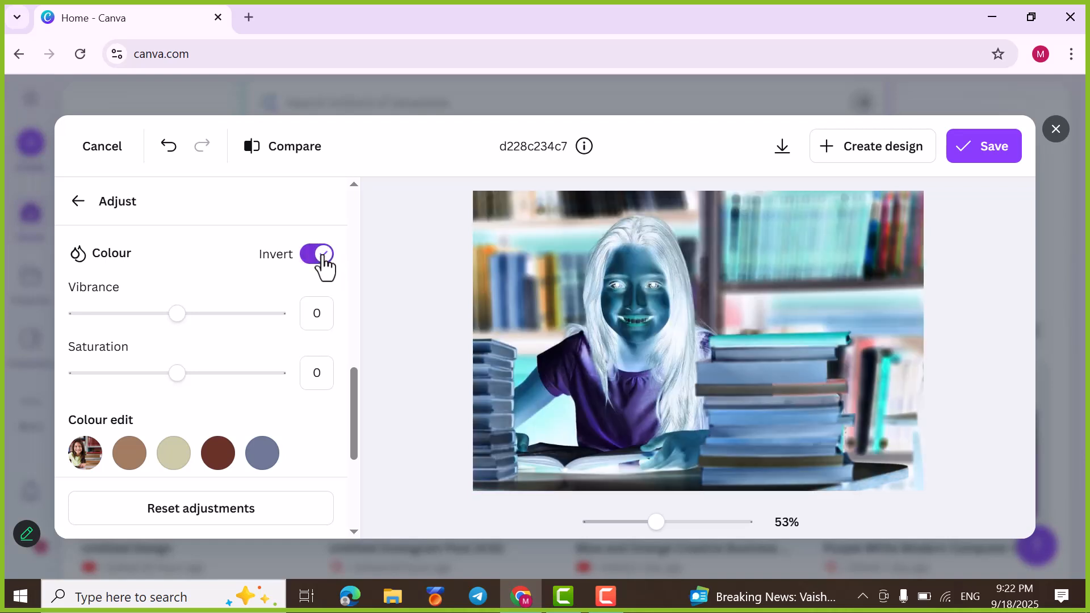
left_click(310, 258)
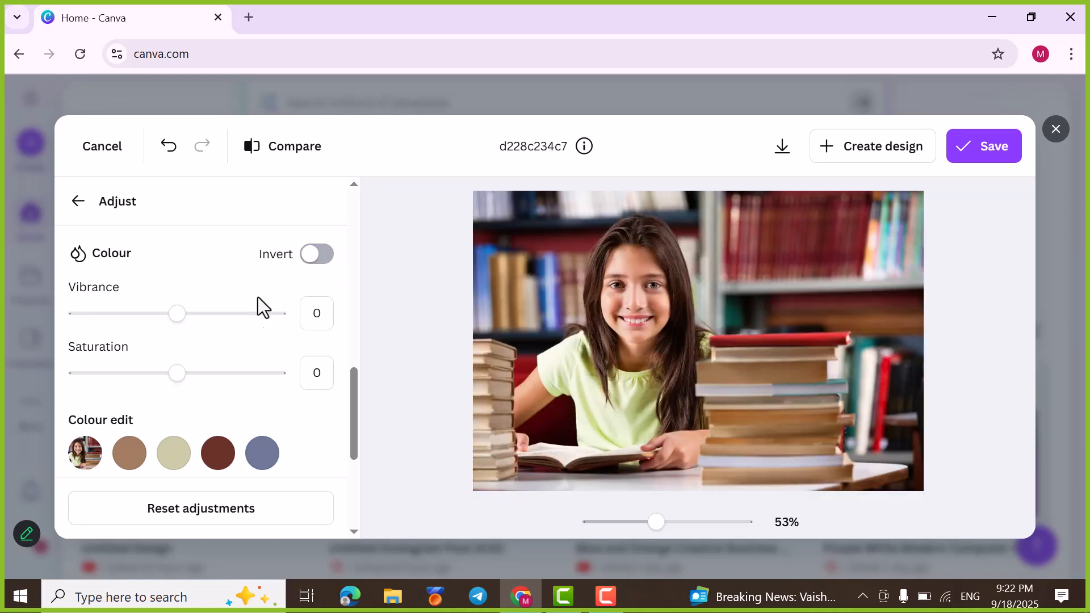
left_click_drag(173, 318, 190, 352)
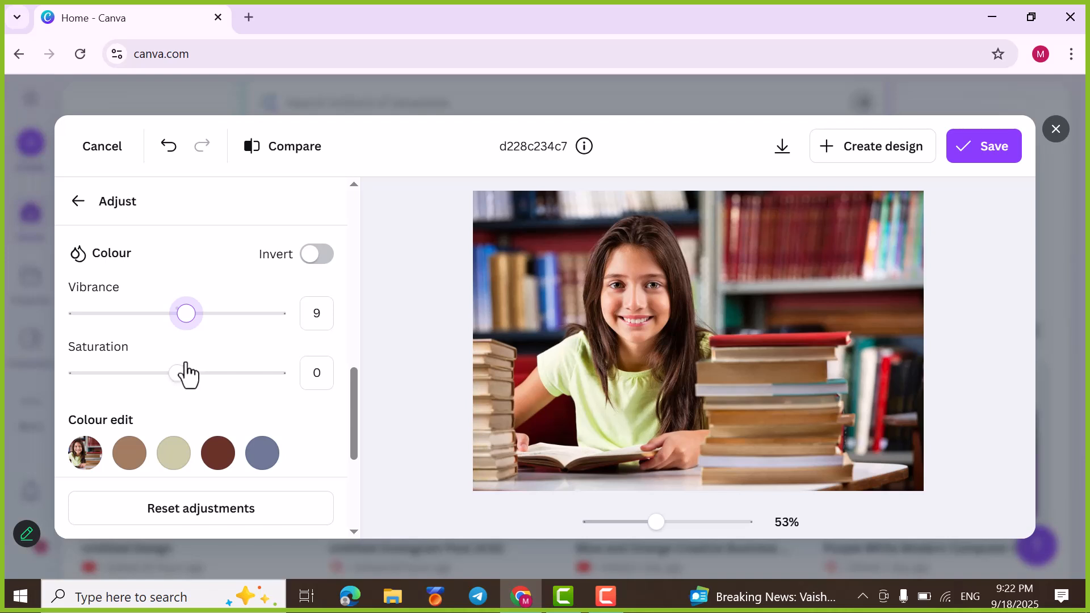
Step: Apply Auto-adjust to the whole image and reset all adjustments to their defaults
scroll(190, 369, "down", 5)
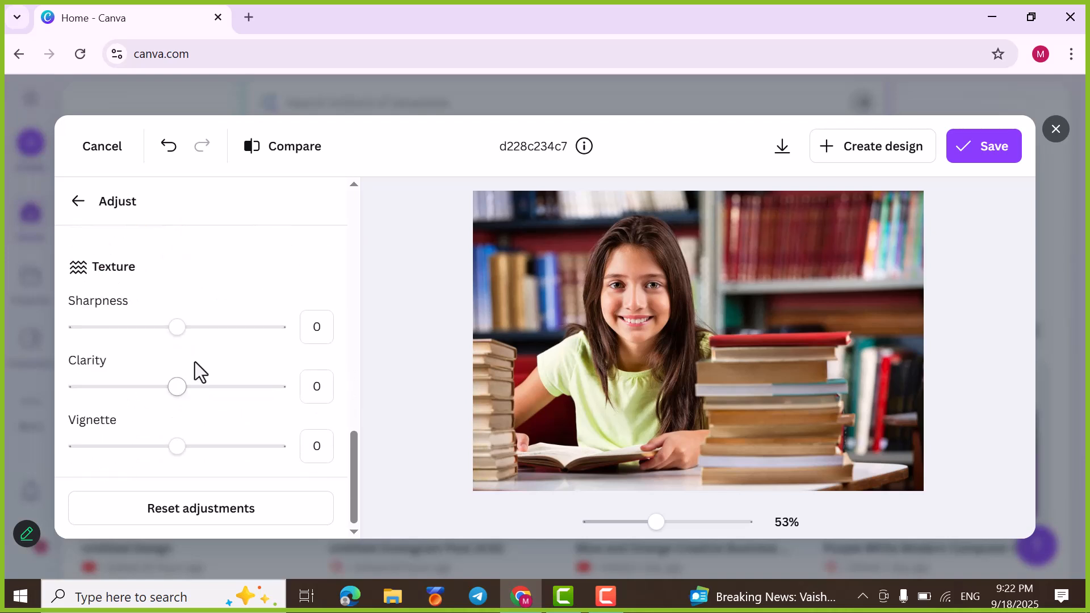
scroll(194, 364, "up", 10)
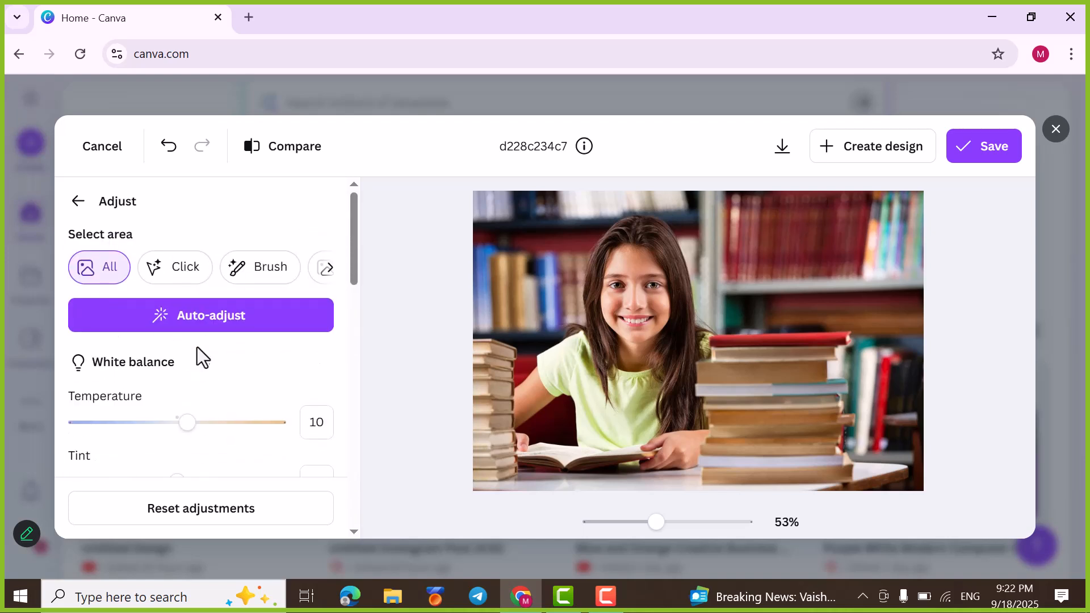
left_click(239, 331)
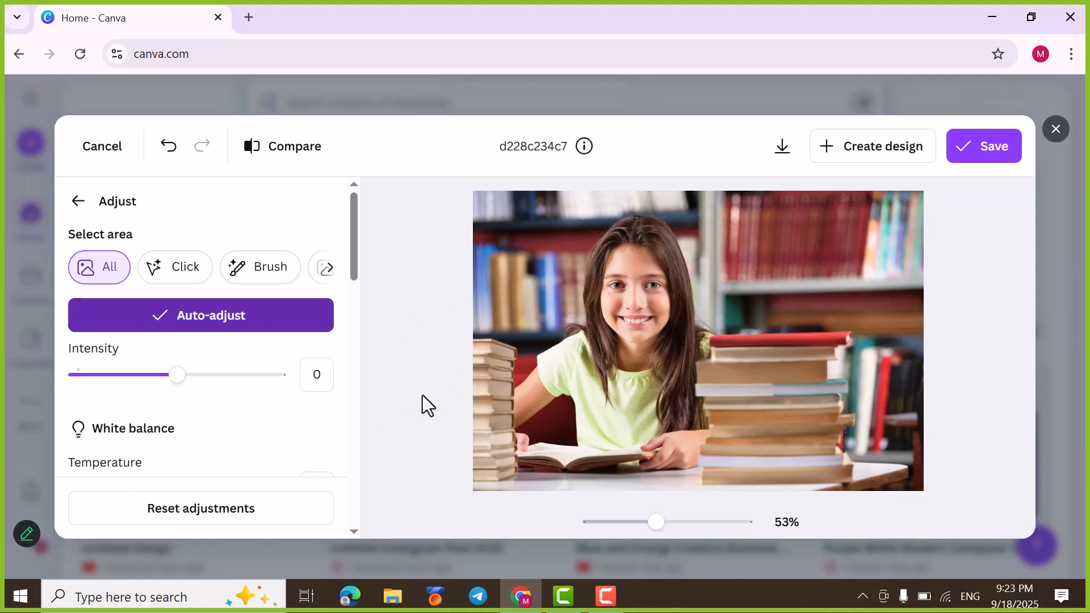
left_click(186, 509)
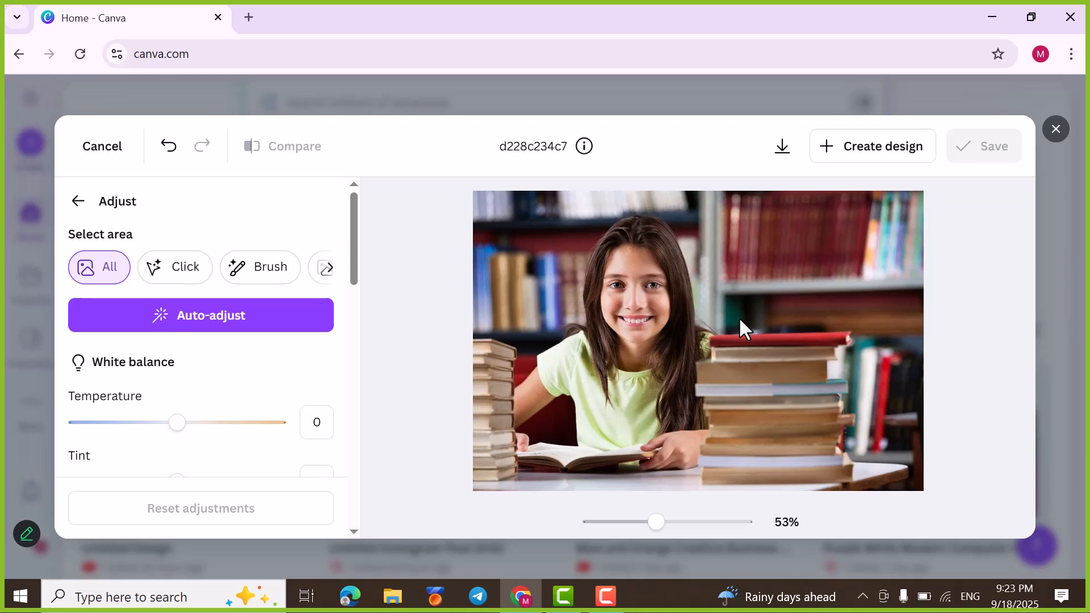
Step: Leave the adjustments and remove the photo's background with BG Remover
left_click(78, 201)
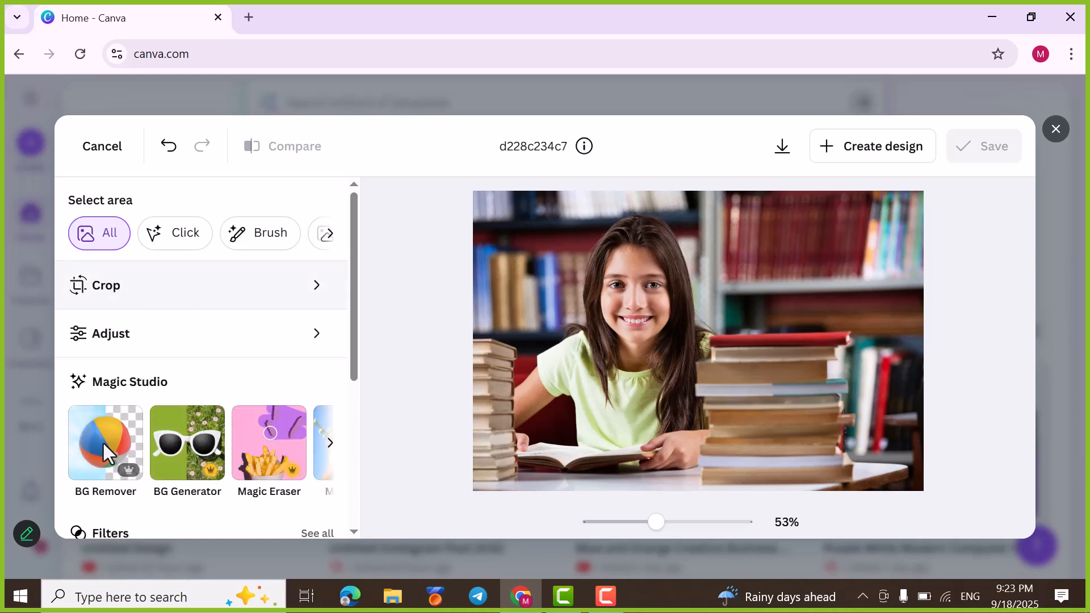
scroll(102, 441, "down", 2)
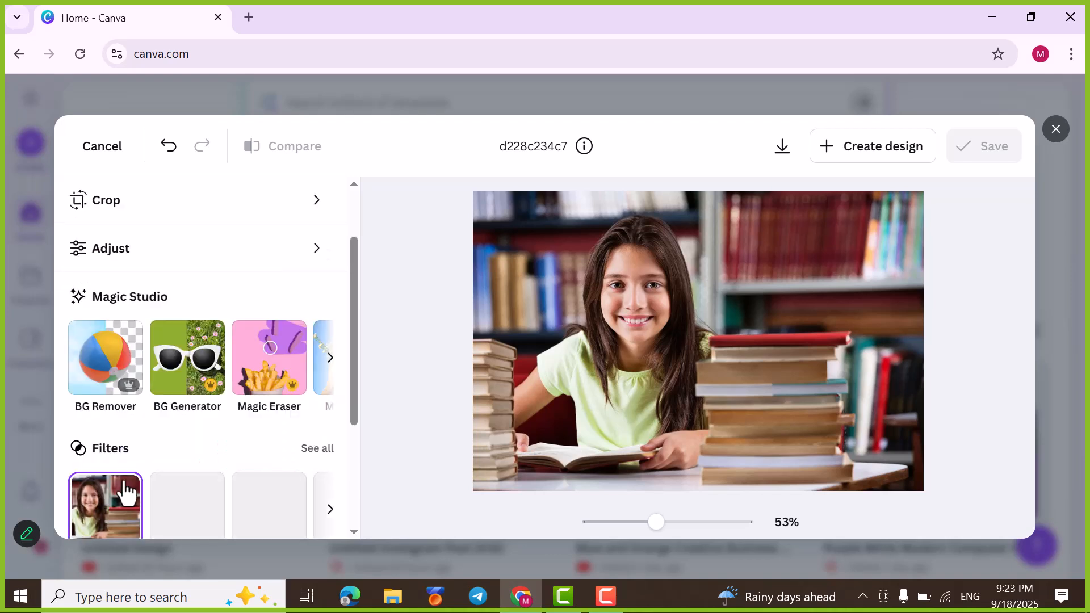
left_click(104, 368)
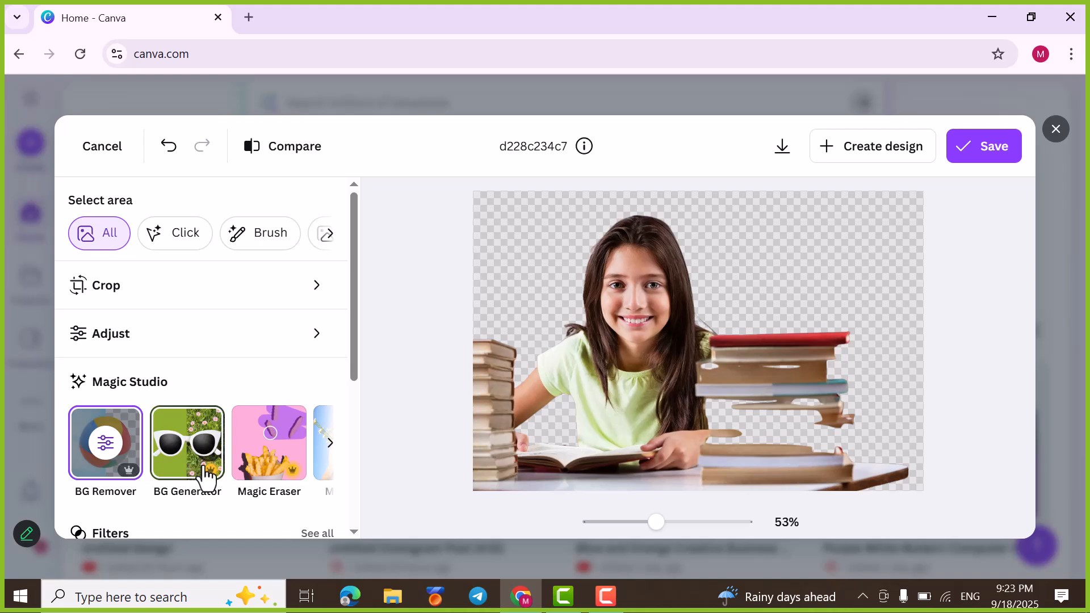
Step: Generate a background with BG Generator from the suggested prompt "A lush garden with glowing sunlight, forming soft and subtle shadows that is dreamy and lustrous"
left_click(206, 475)
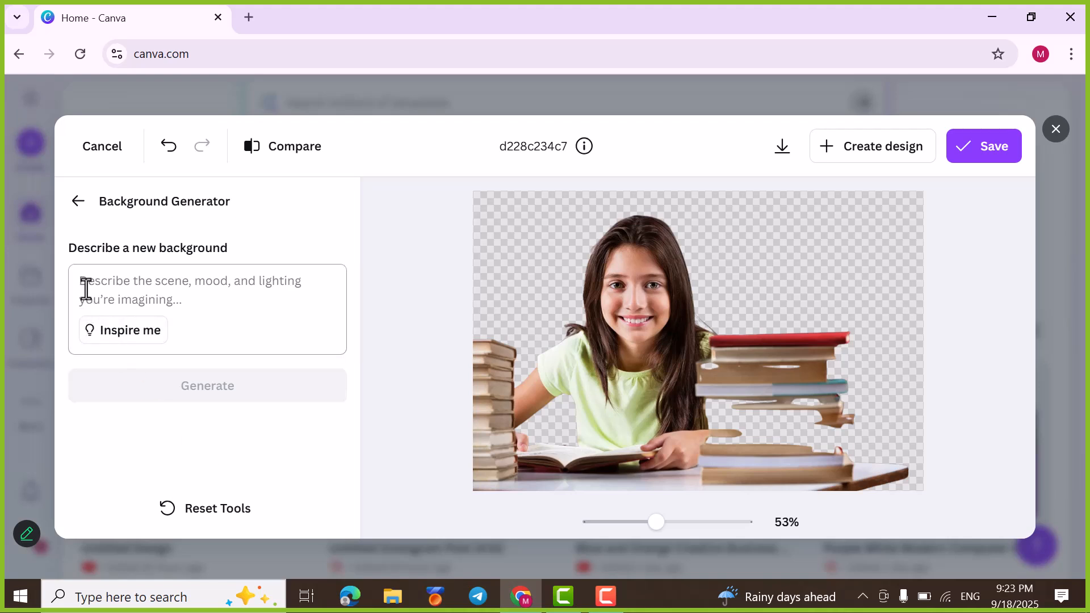
left_click(69, 273)
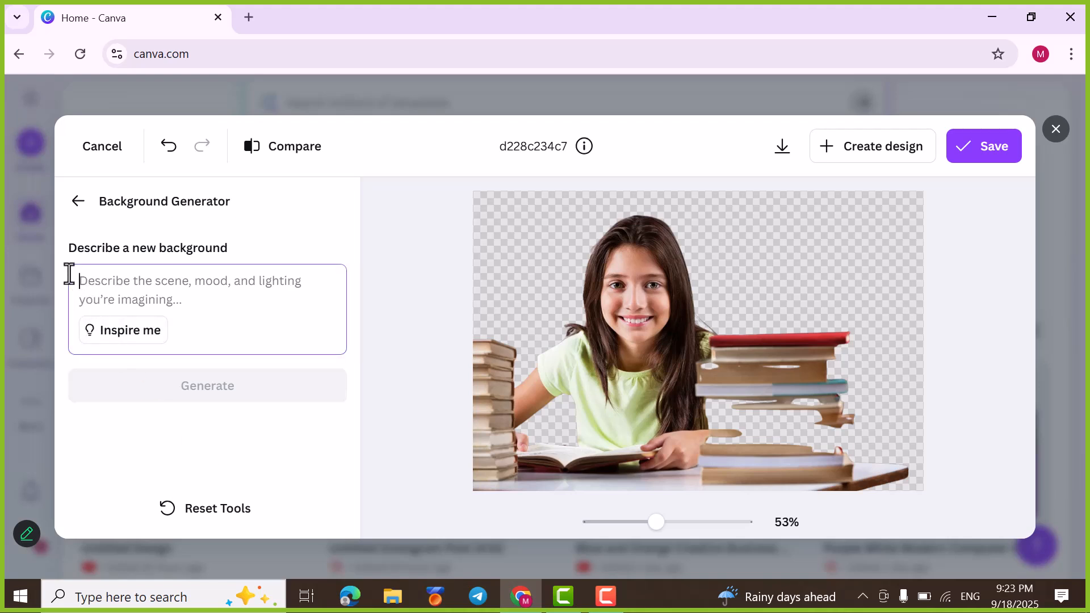
left_click(114, 332)
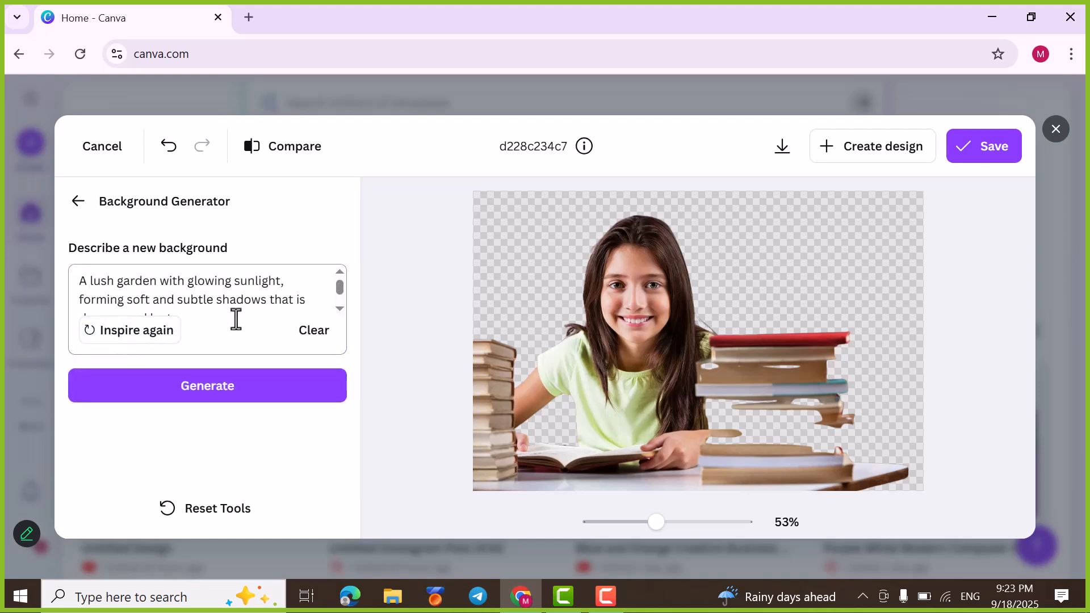
scroll(186, 303, "down", 2)
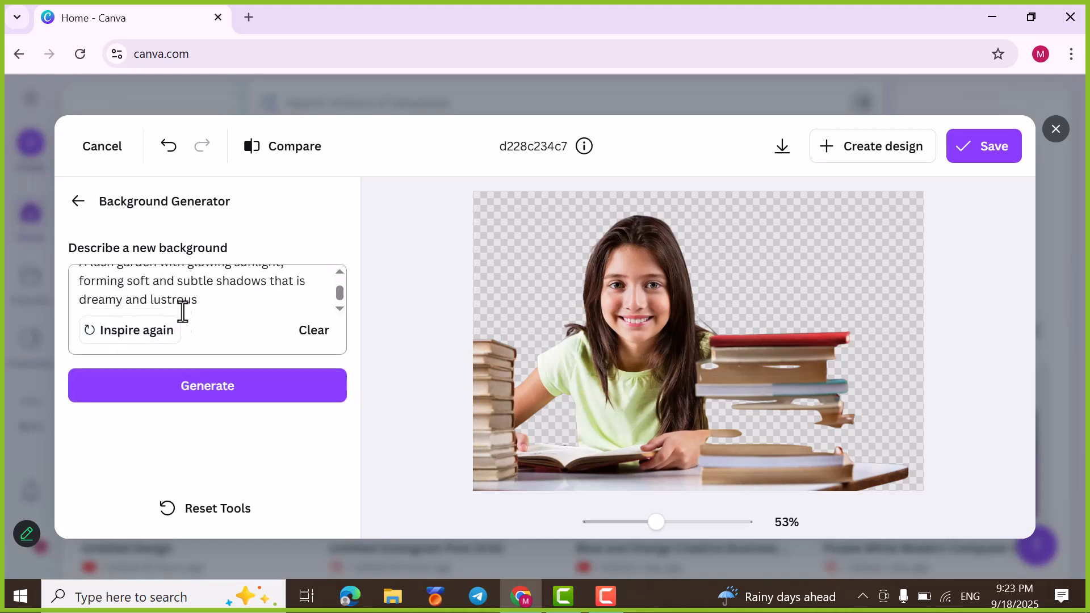
scroll(172, 311, "up", 2)
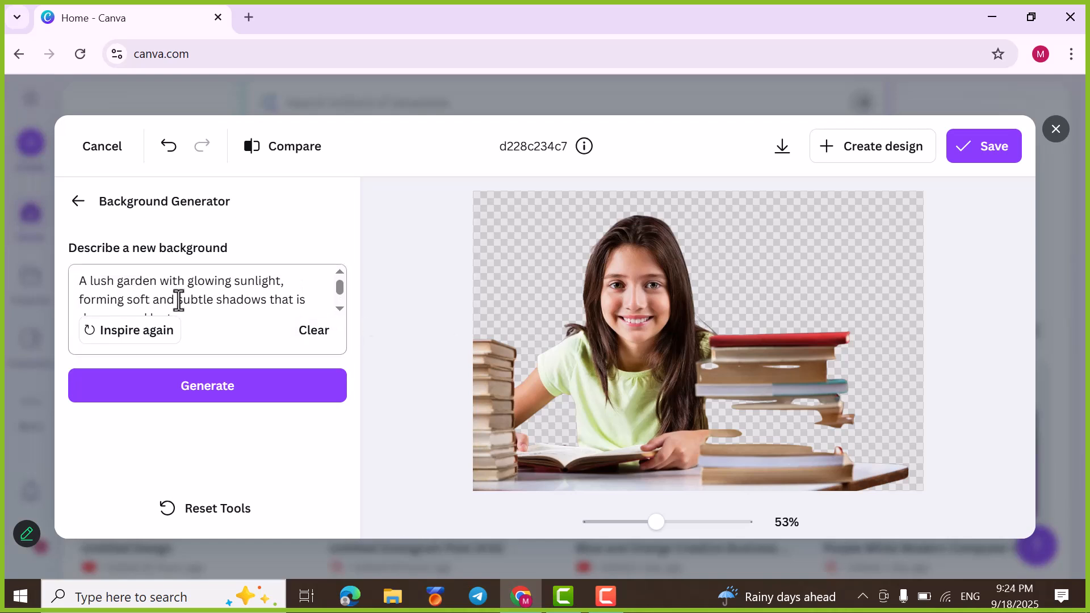
scroll(179, 301, "down", 1)
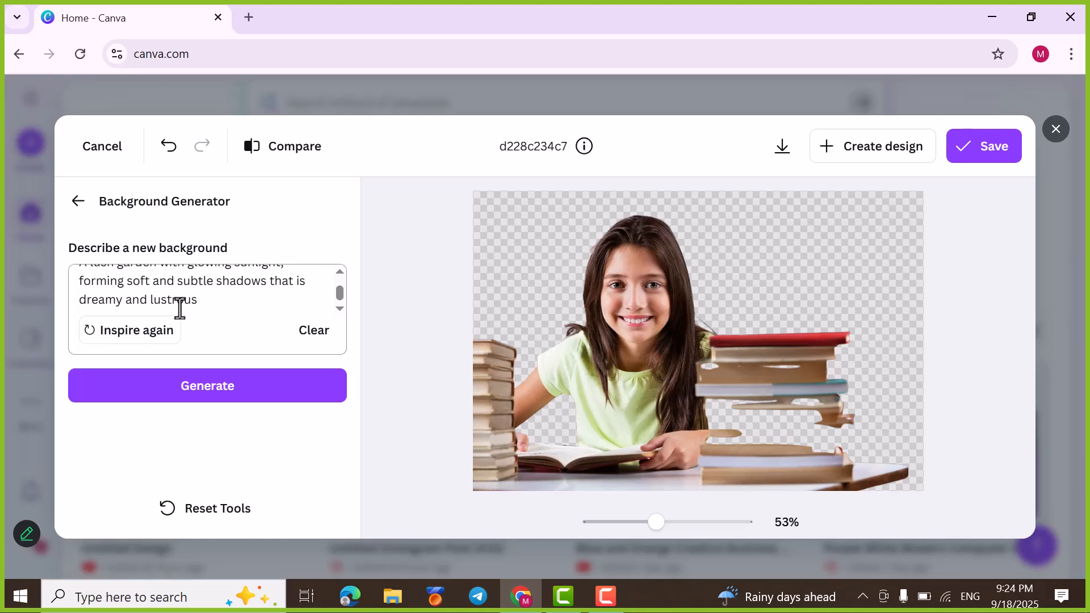
left_click(199, 400)
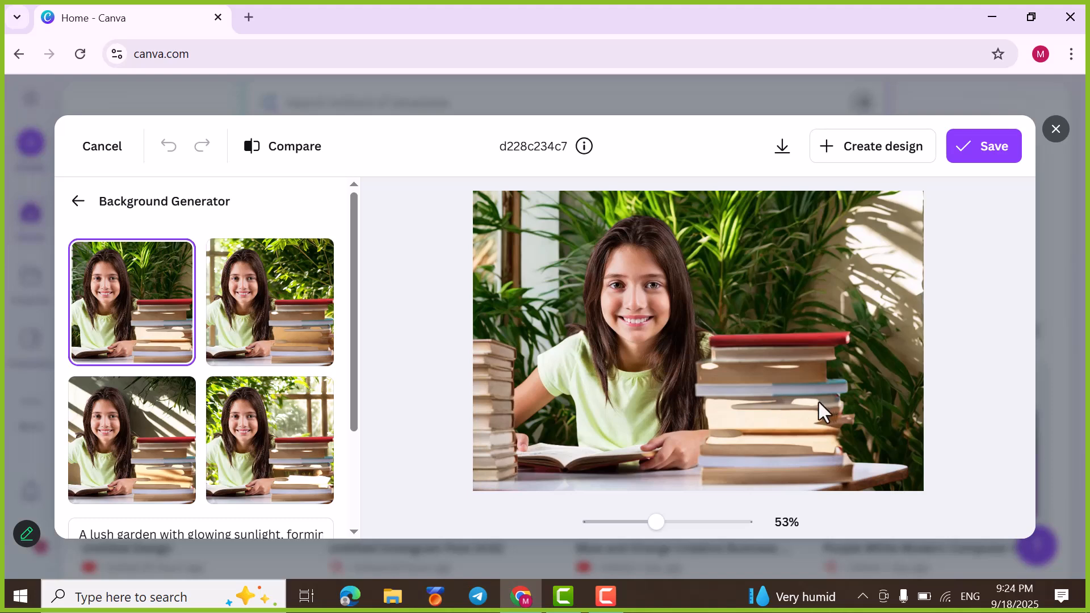
Step: Preview each of the four generated garden backgrounds on the photo and cancel the background generation
left_click(145, 488)
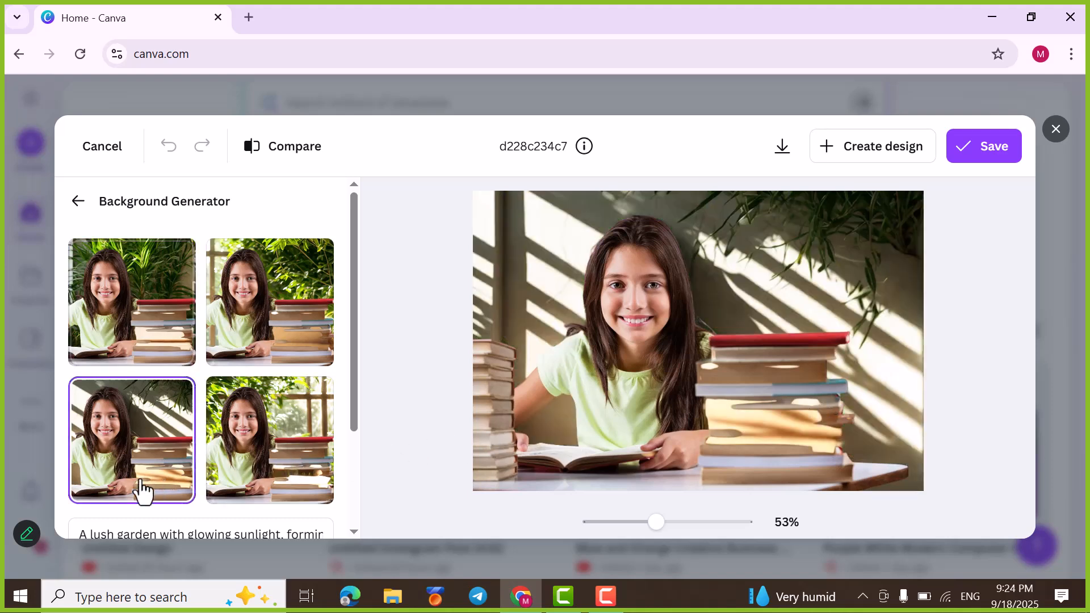
left_click(320, 428)
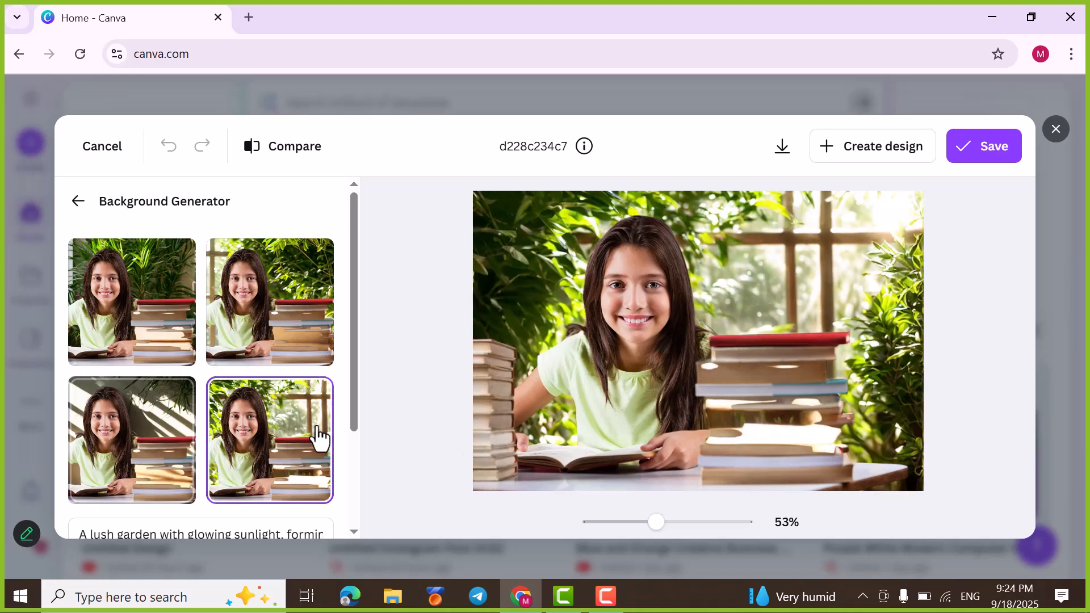
left_click(288, 316)
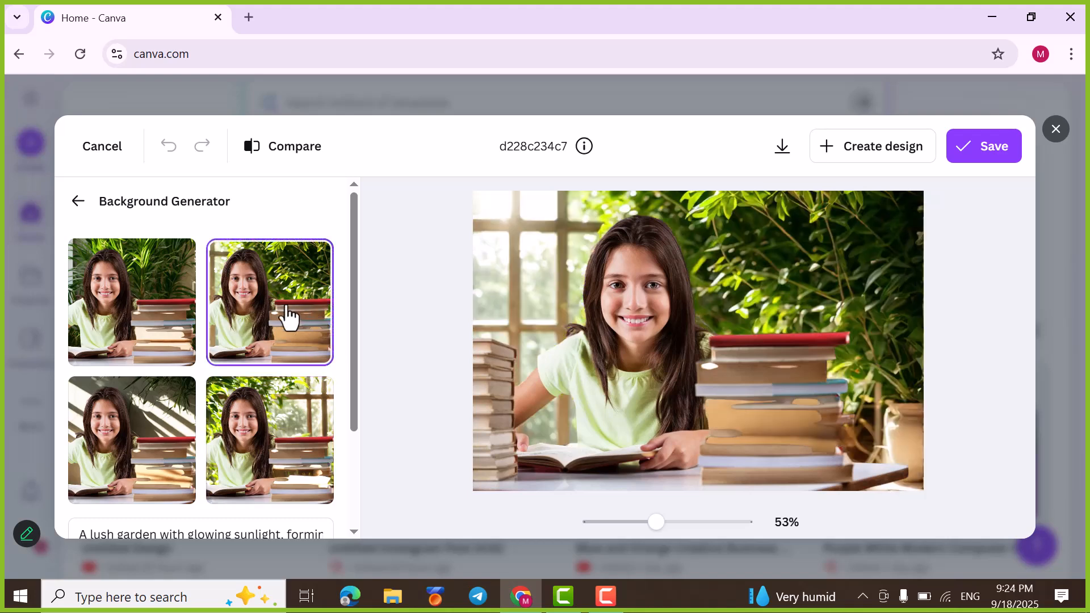
left_click(117, 343)
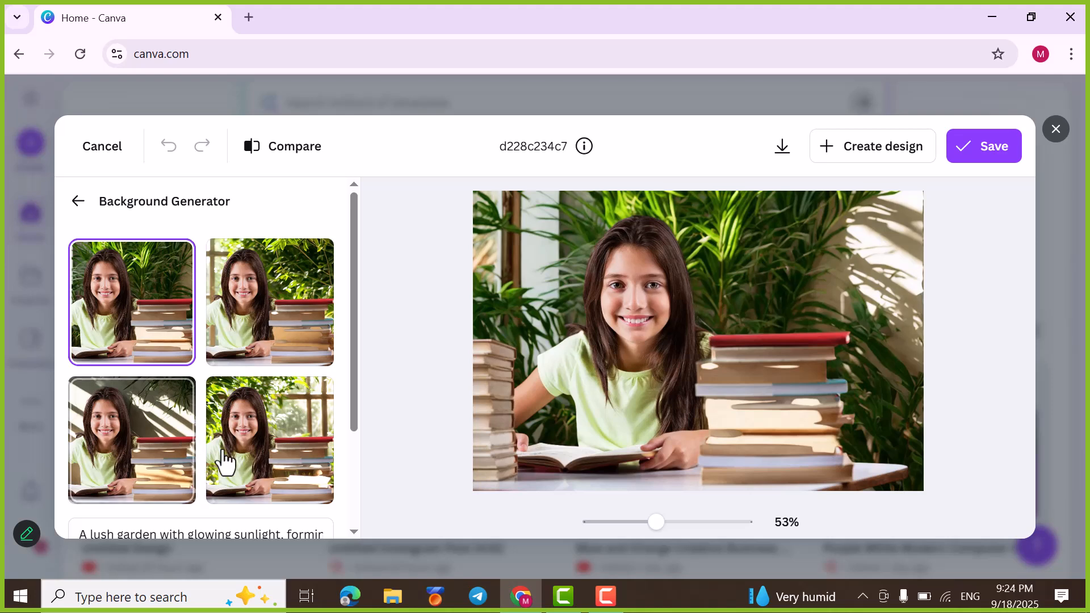
scroll(223, 465, "down", 3)
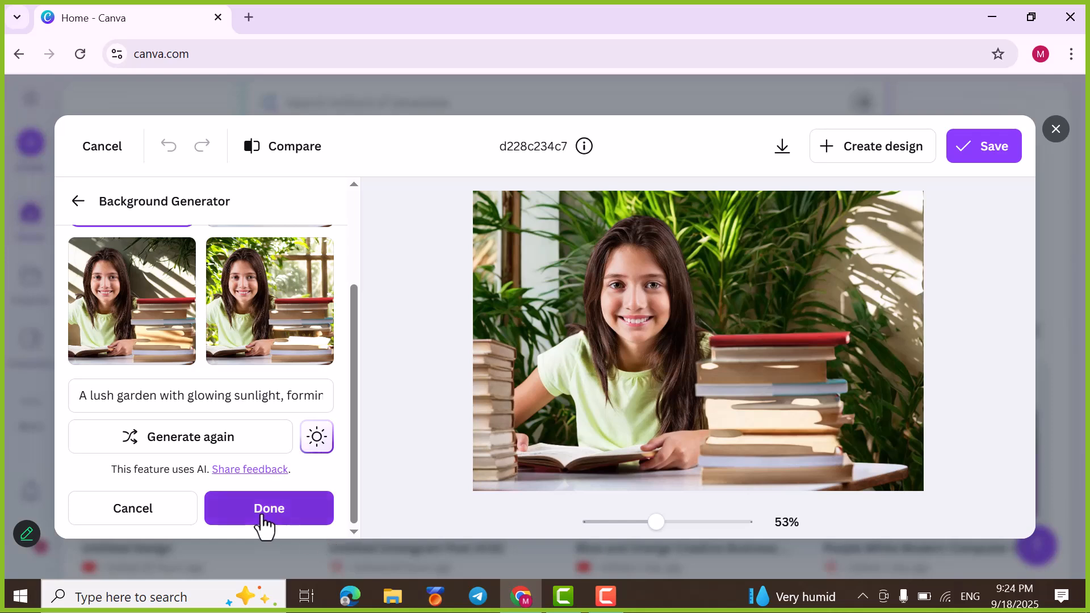
left_click(131, 511)
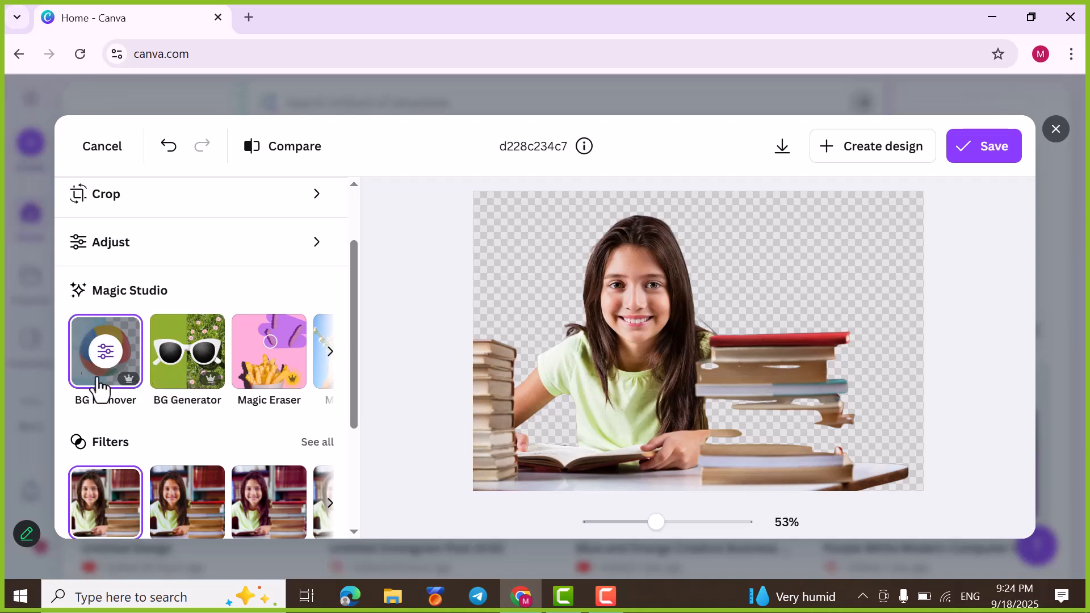
Step: Undo the background removal and close the photo editor without saving
scroll(165, 361, "up", 2)
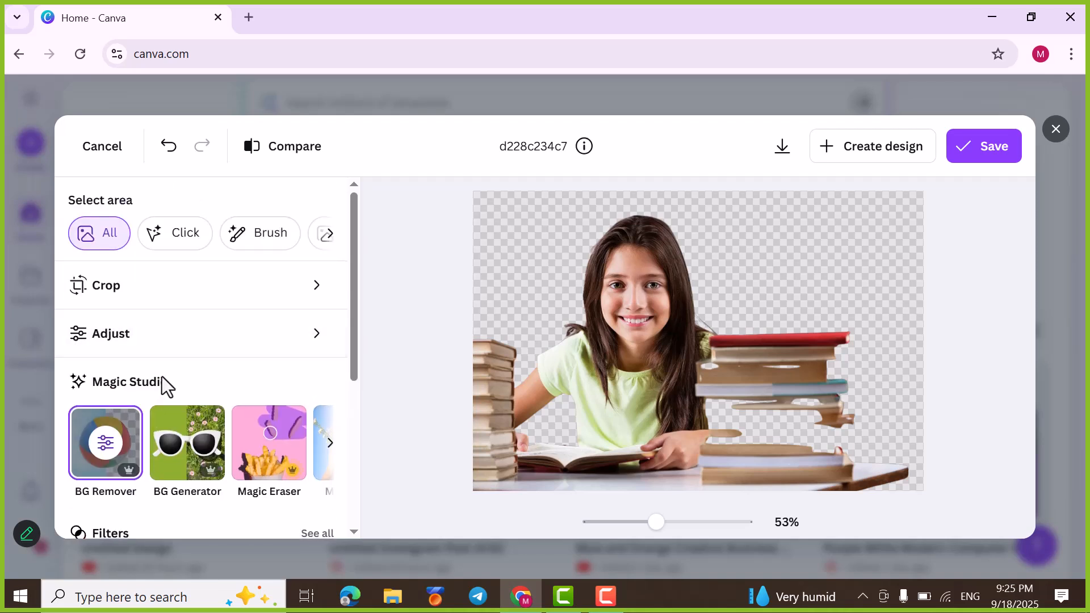
scroll(196, 463, "down", 2)
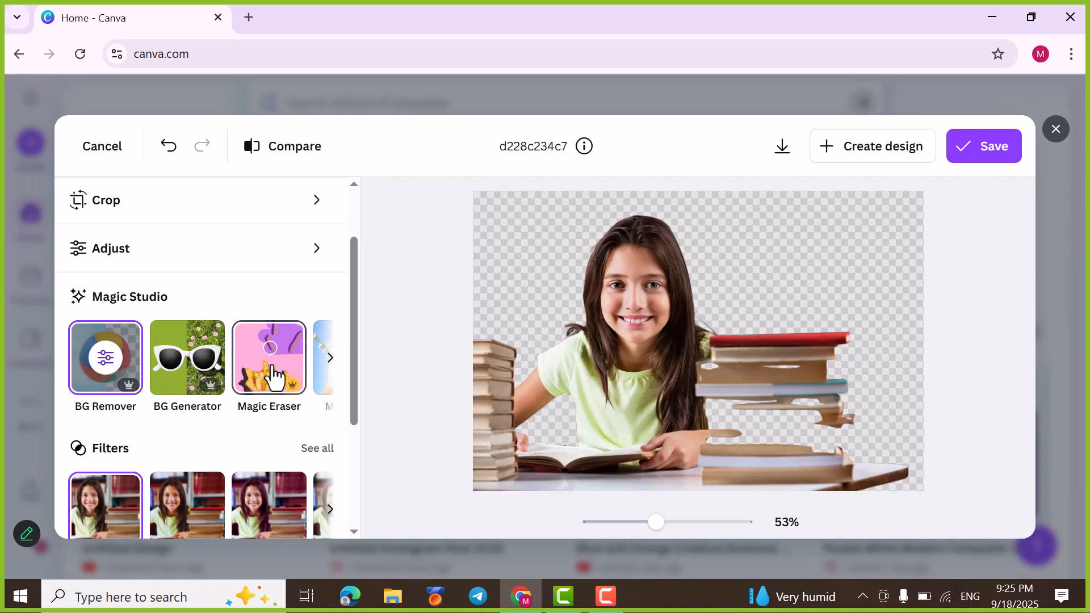
scroll(229, 316, "up", 2)
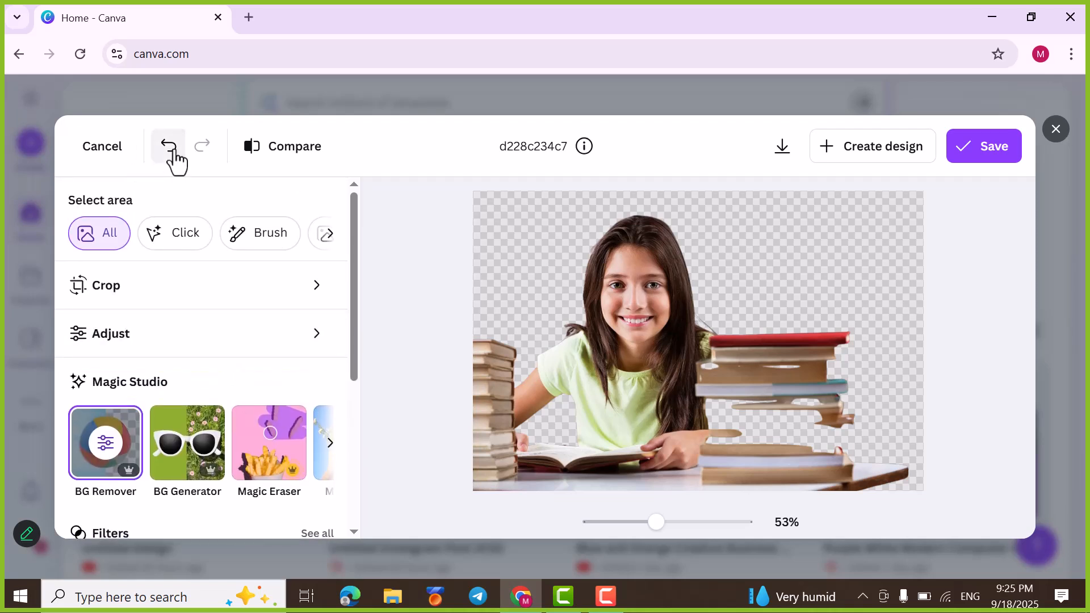
left_click(168, 147)
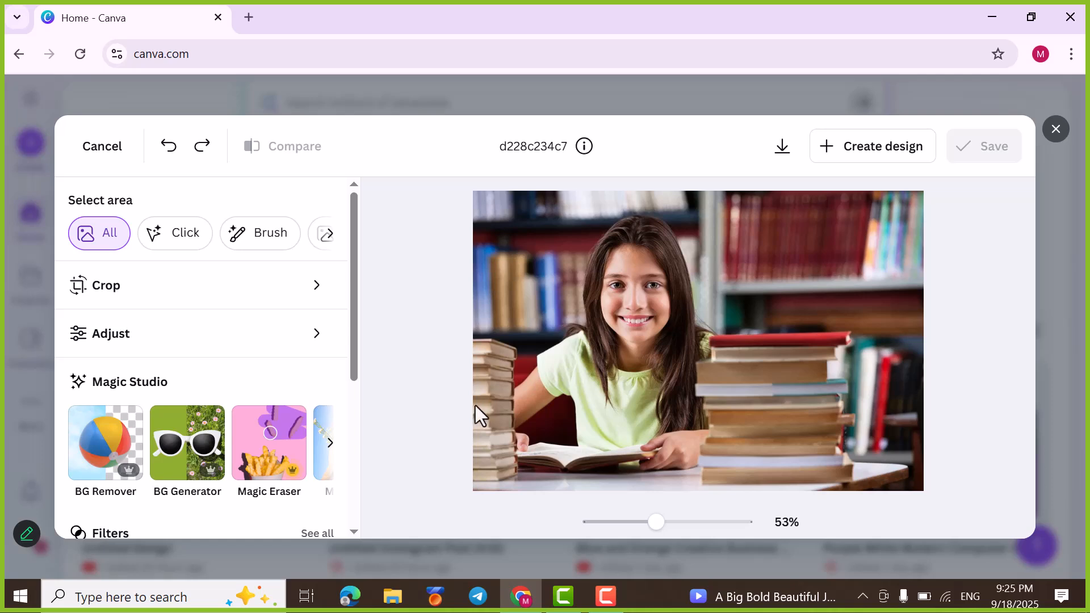
left_click(101, 153)
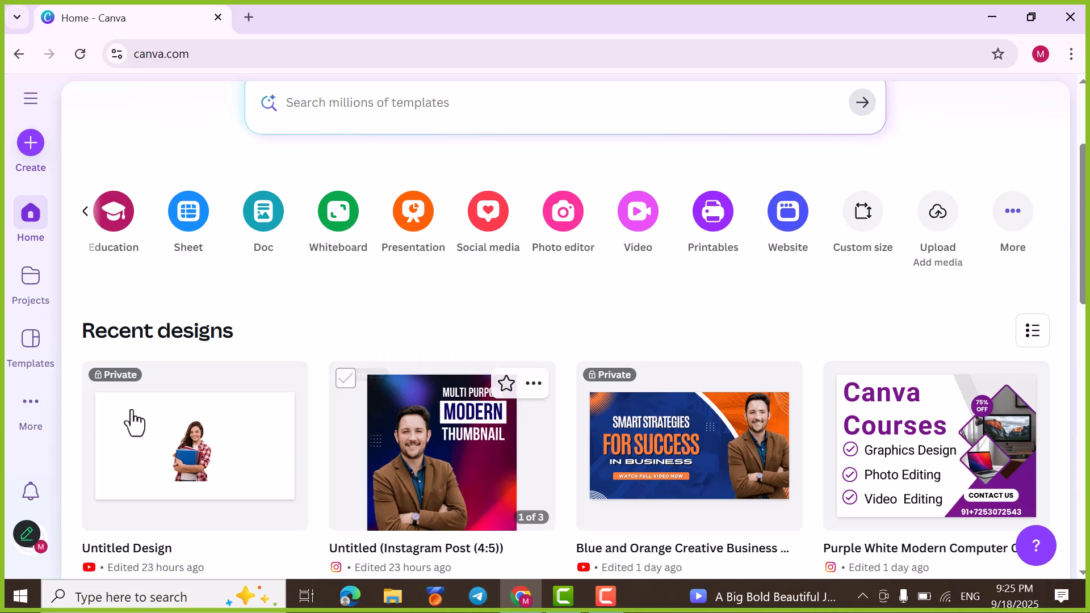
Step: Open the Upload page of the Create a design dialog from the home page
mouse_move(21, 424)
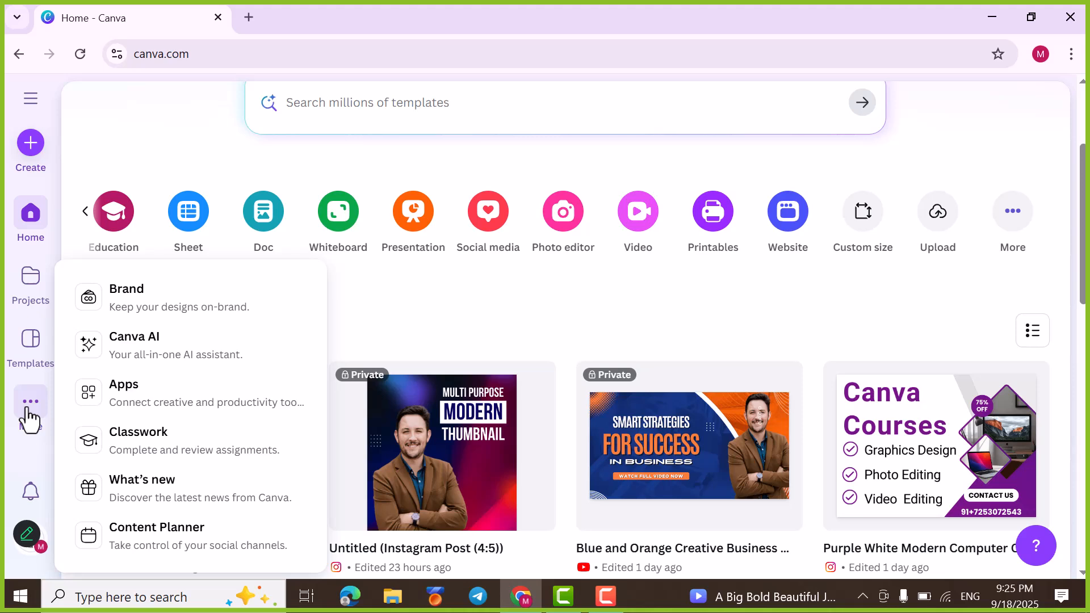
scroll(97, 498, "down", 5)
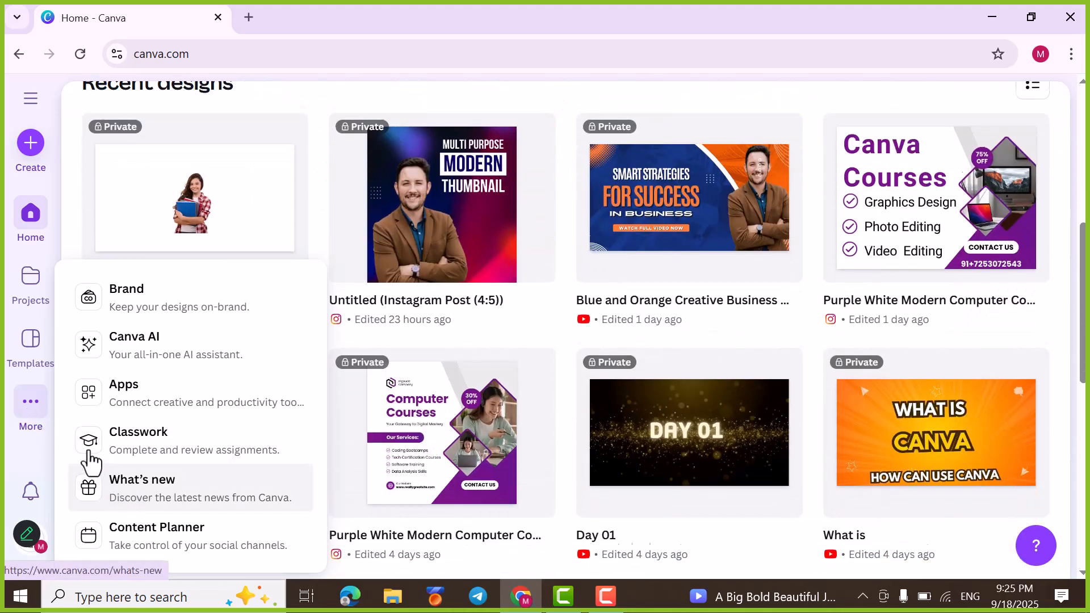
scroll(26, 397, "down", 4)
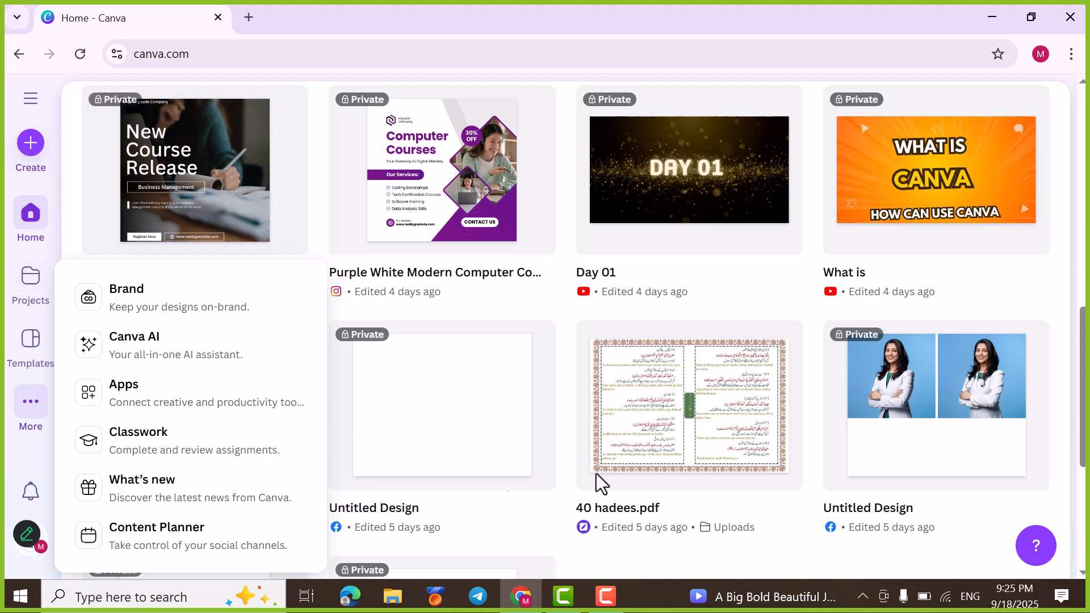
scroll(869, 387, "up", 10)
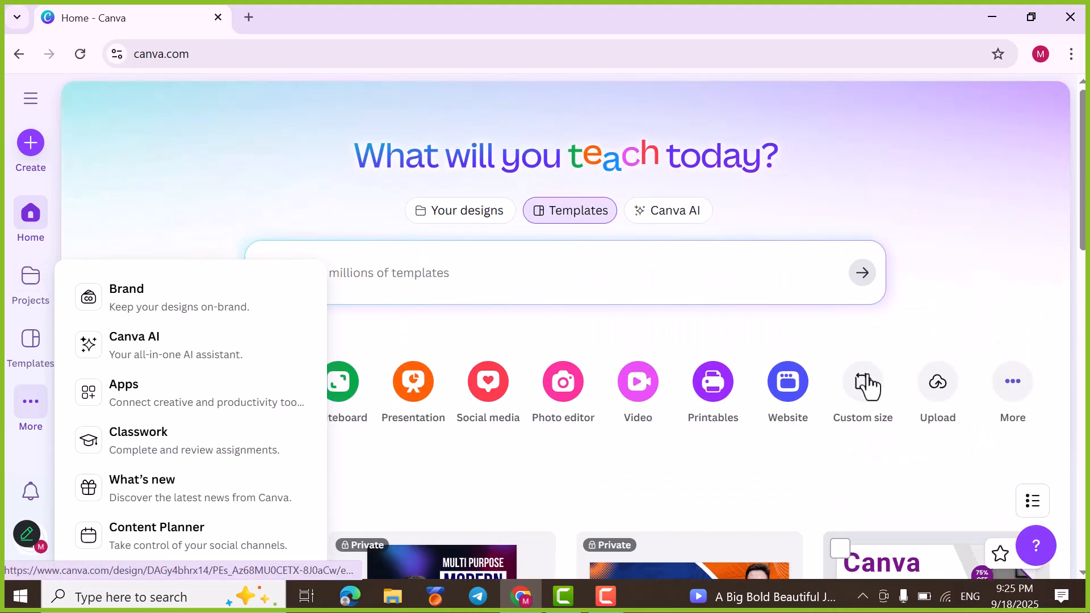
left_click(938, 395)
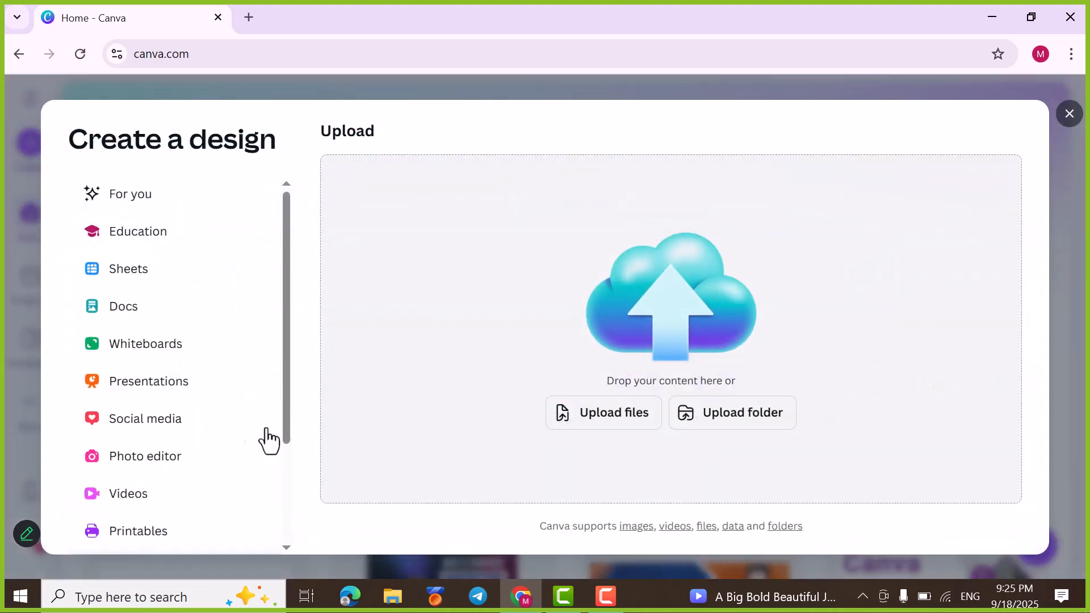
scroll(153, 500, "down", 3)
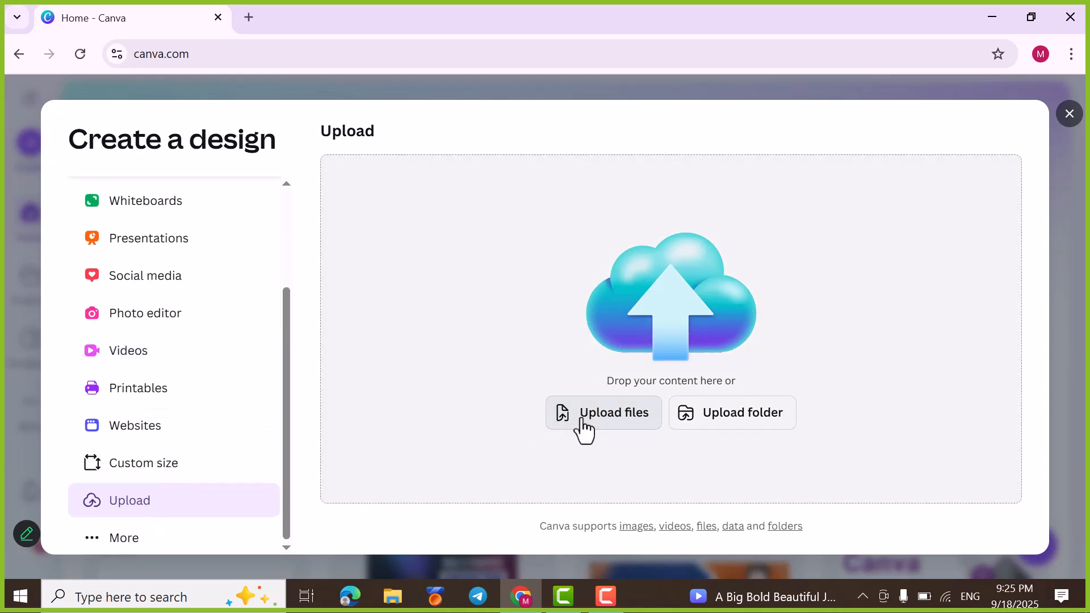
Step: Start a file upload and look through the Pattern folder's images for a suitable picture, then return to the parent folder
left_click(582, 421)
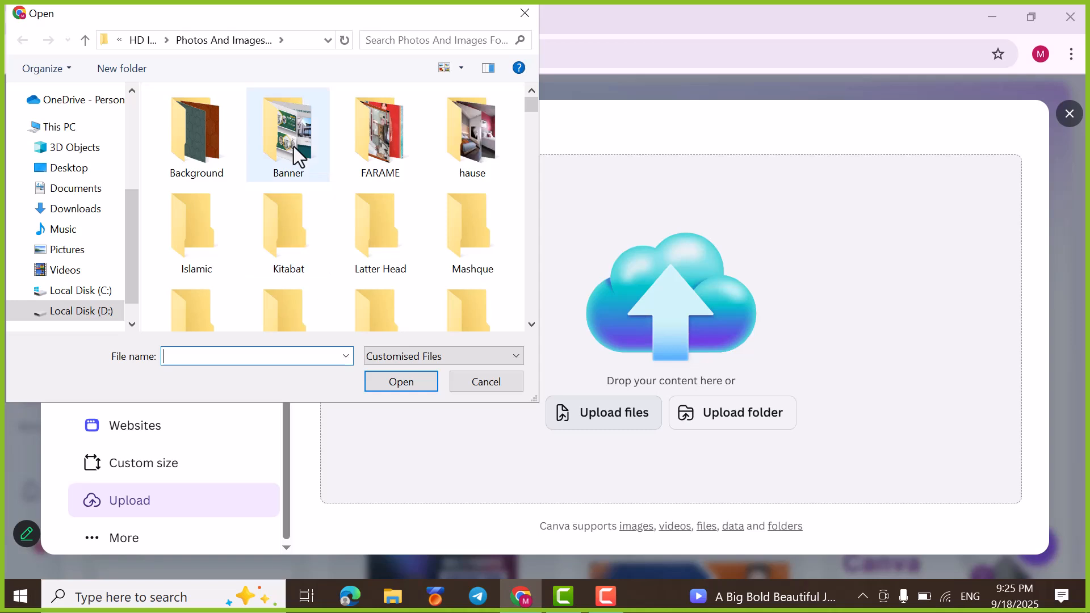
scroll(298, 182, "down", 1)
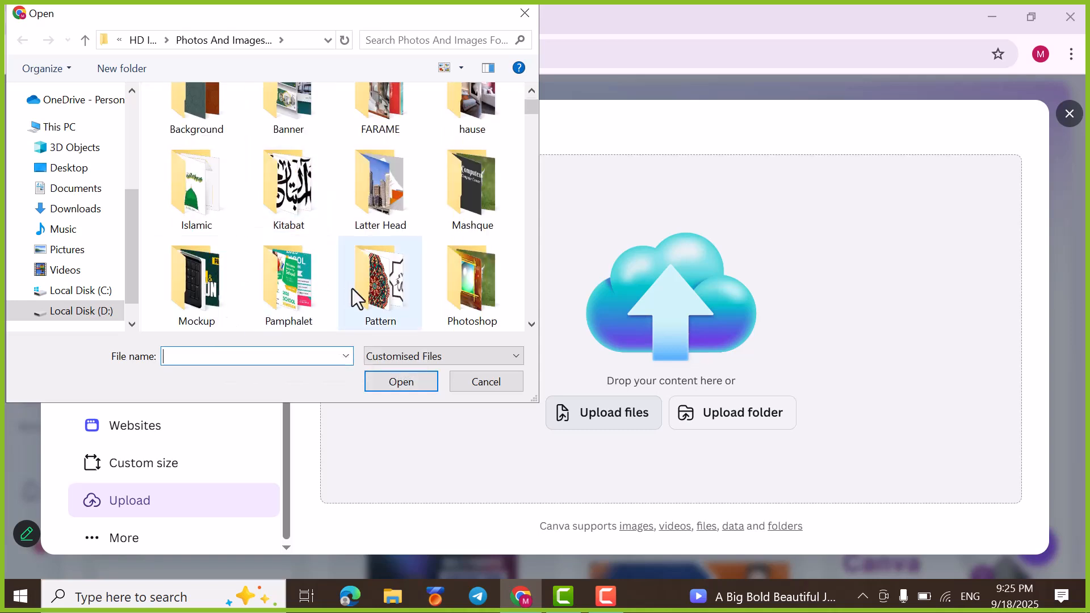
double_click(391, 295)
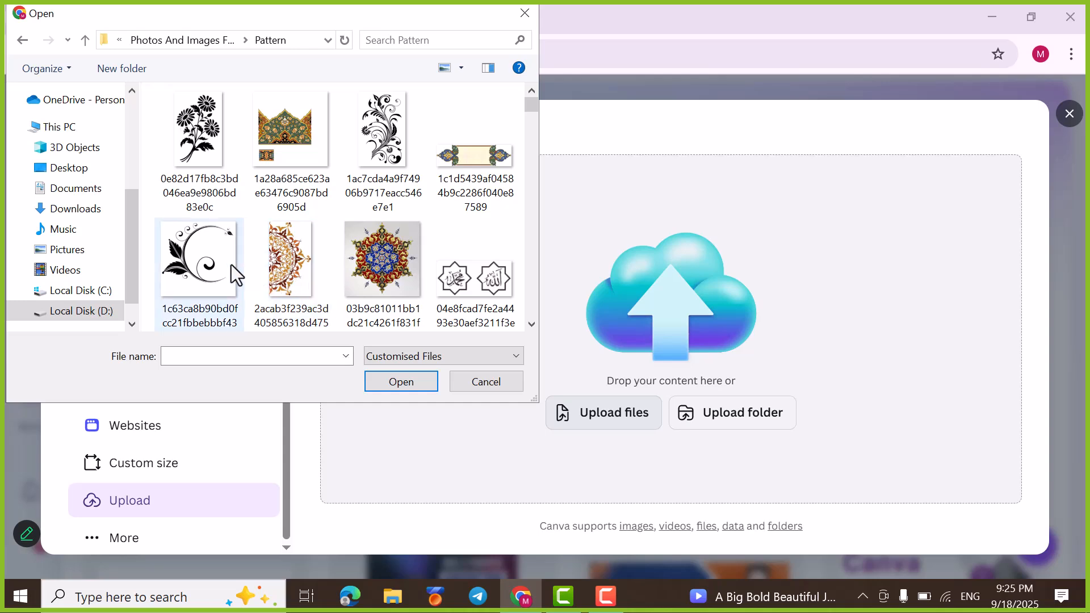
scroll(321, 170, "down", 2)
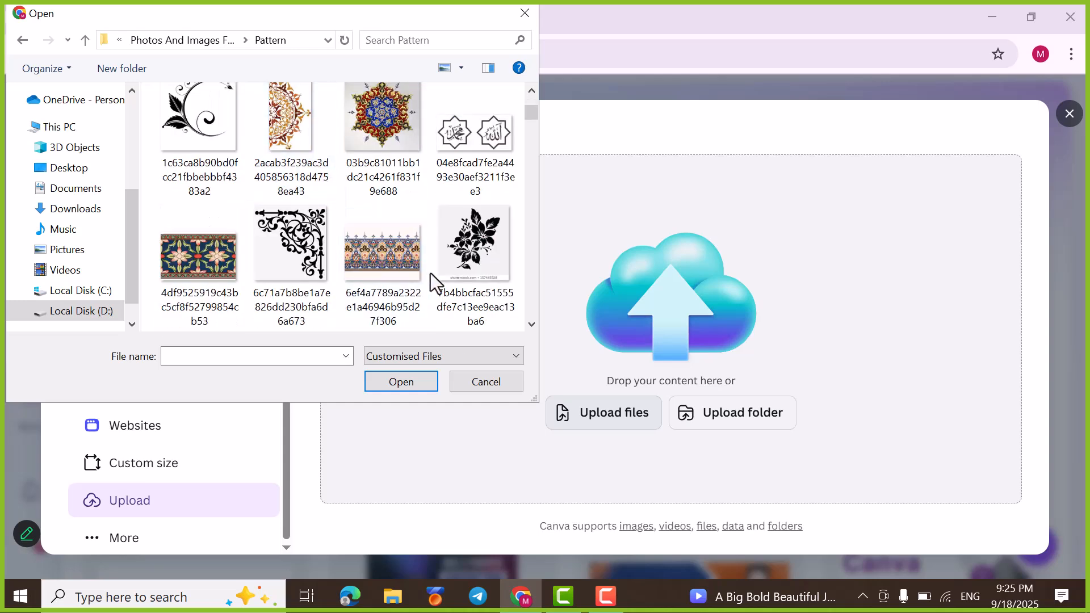
scroll(430, 274, "down", 3)
scroll(302, 292, "down", 2)
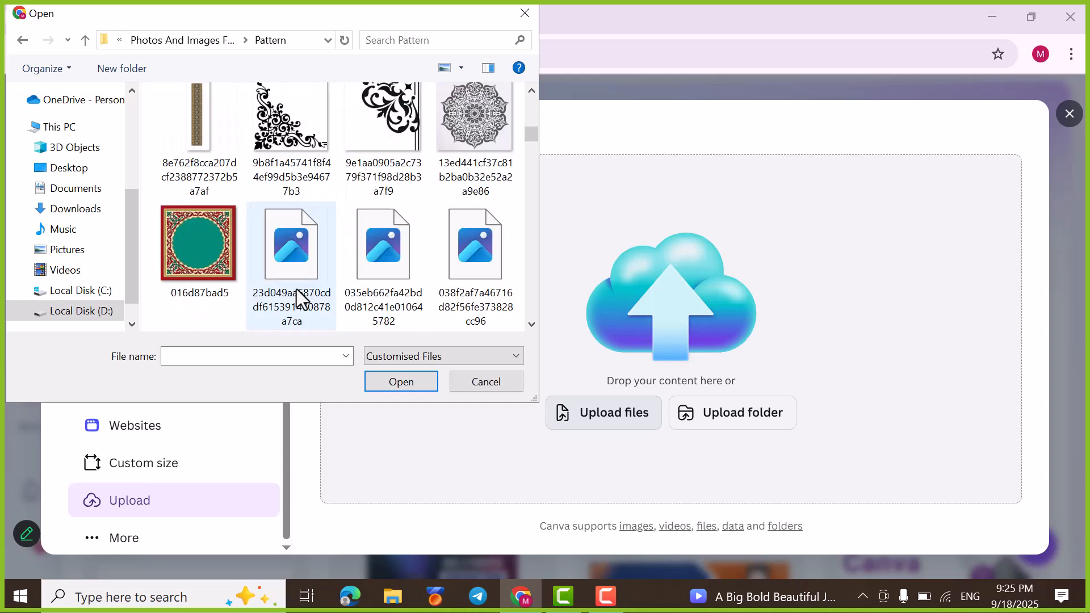
scroll(392, 270, "down", 2)
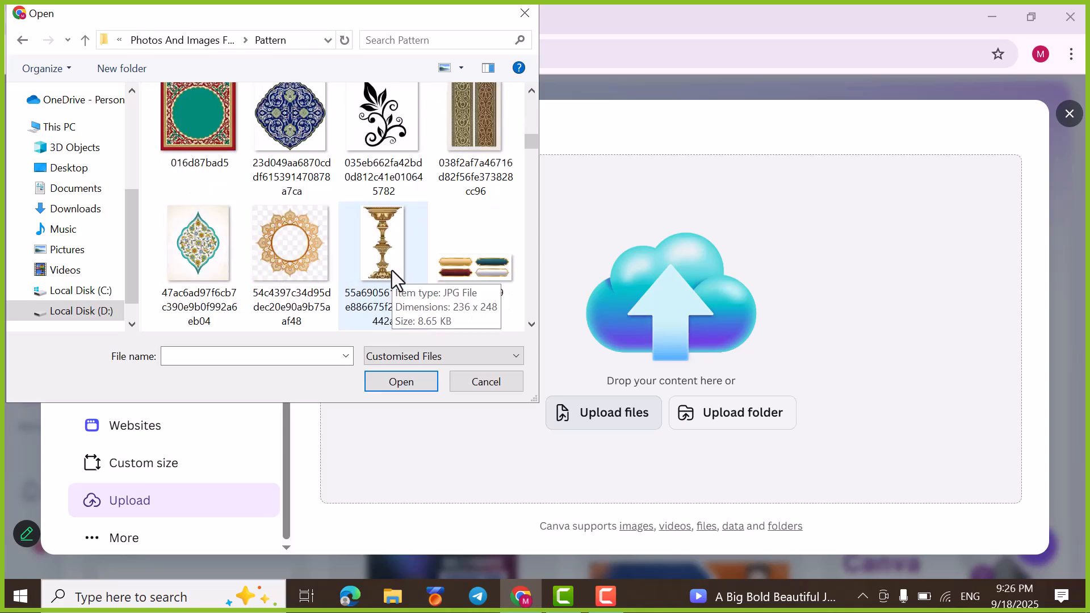
scroll(391, 270, "down", 2)
scroll(444, 237, "down", 2)
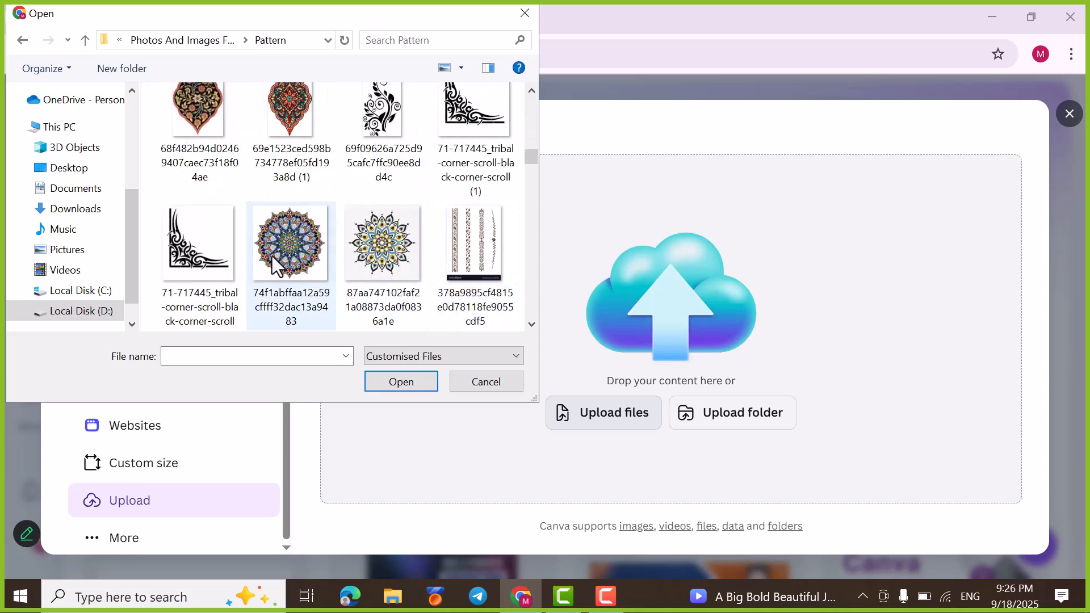
scroll(281, 255, "down", 2)
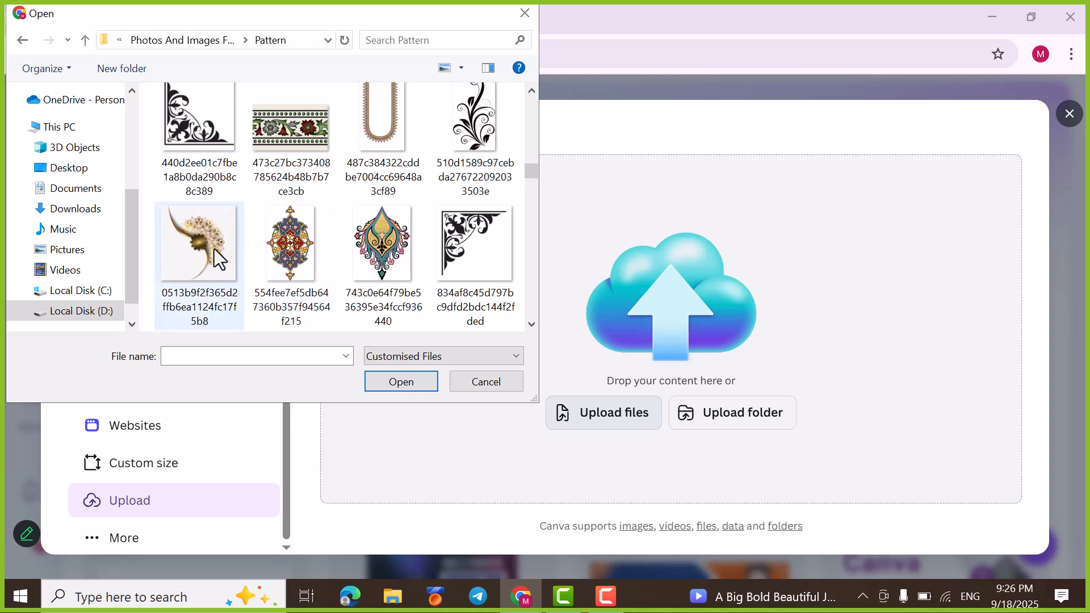
scroll(214, 249, "down", 1)
scroll(280, 240, "down", 2)
scroll(428, 238, "down", 1)
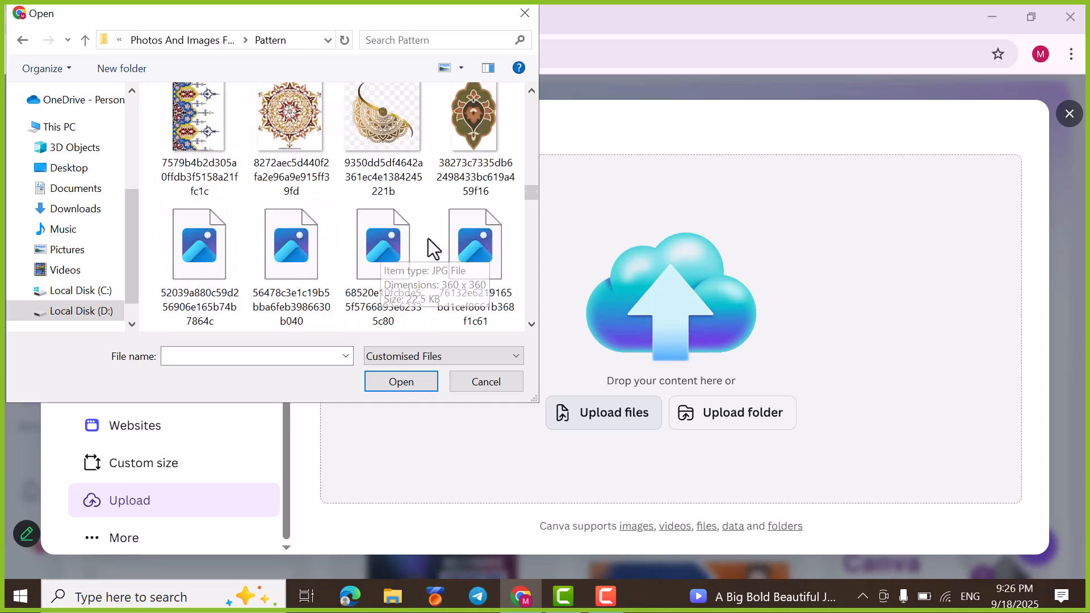
left_click(21, 41)
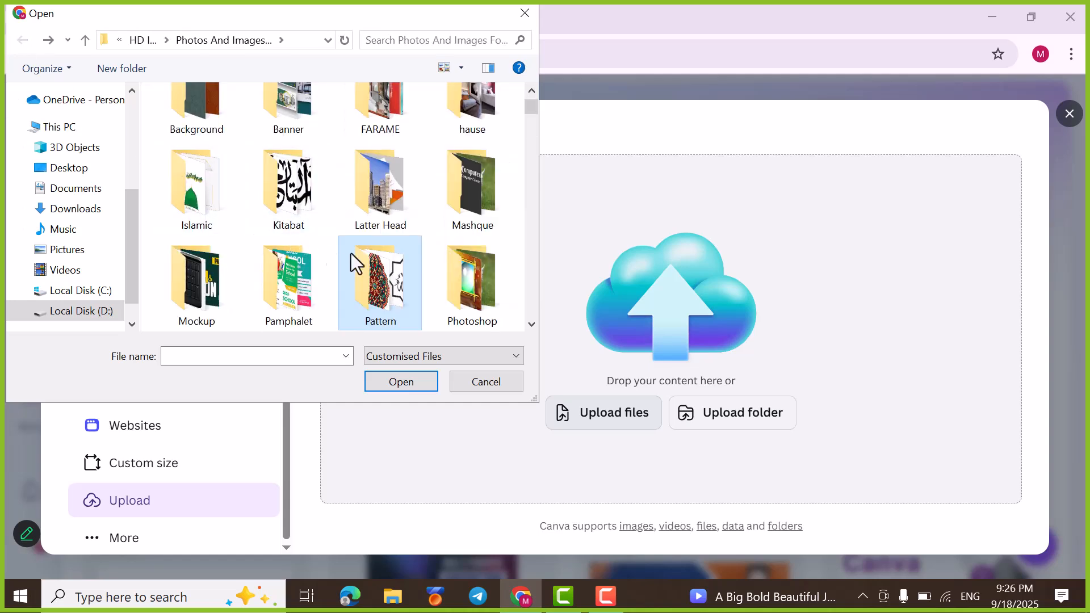
Step: Upload the image 6488ce6ab6, showing a woman with headphones at a desk, from the photos folder
scroll(392, 262, "down", 1)
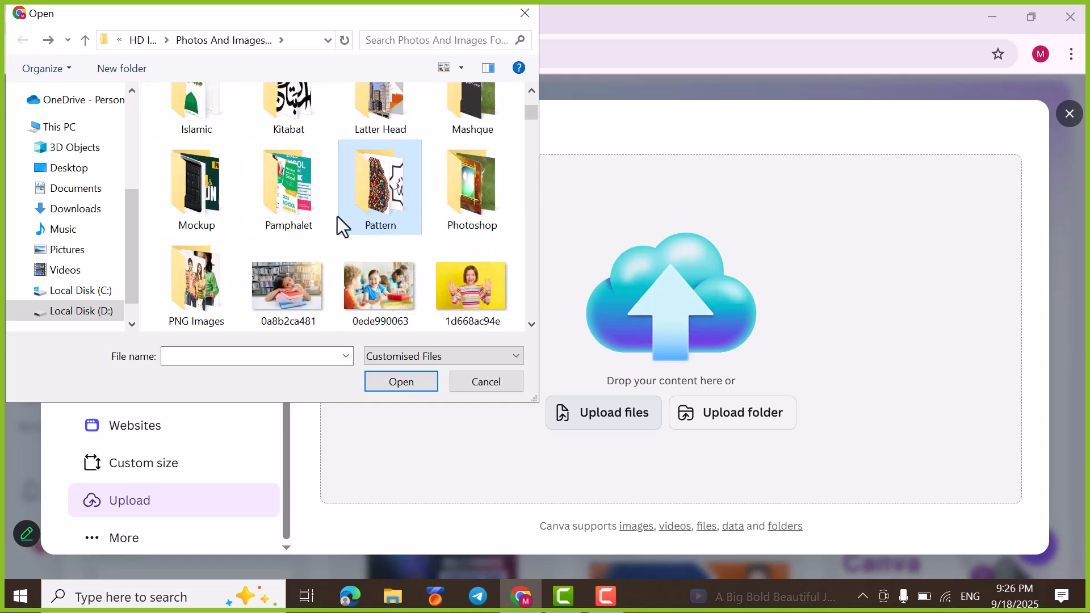
scroll(234, 253, "down", 1)
scroll(324, 218, "down", 3)
scroll(369, 218, "down", 4)
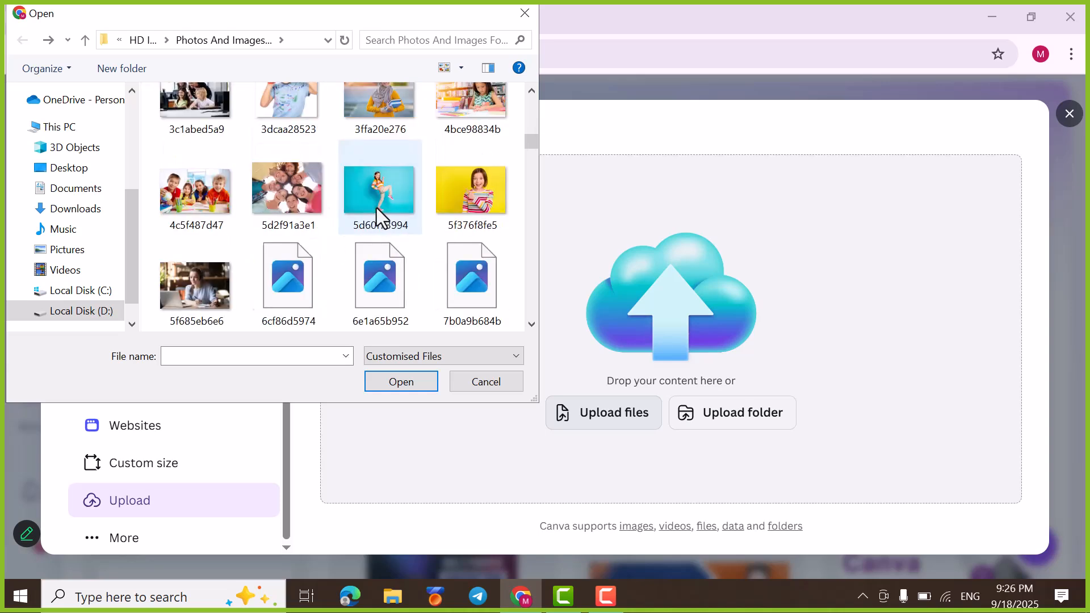
scroll(389, 237, "down", 2)
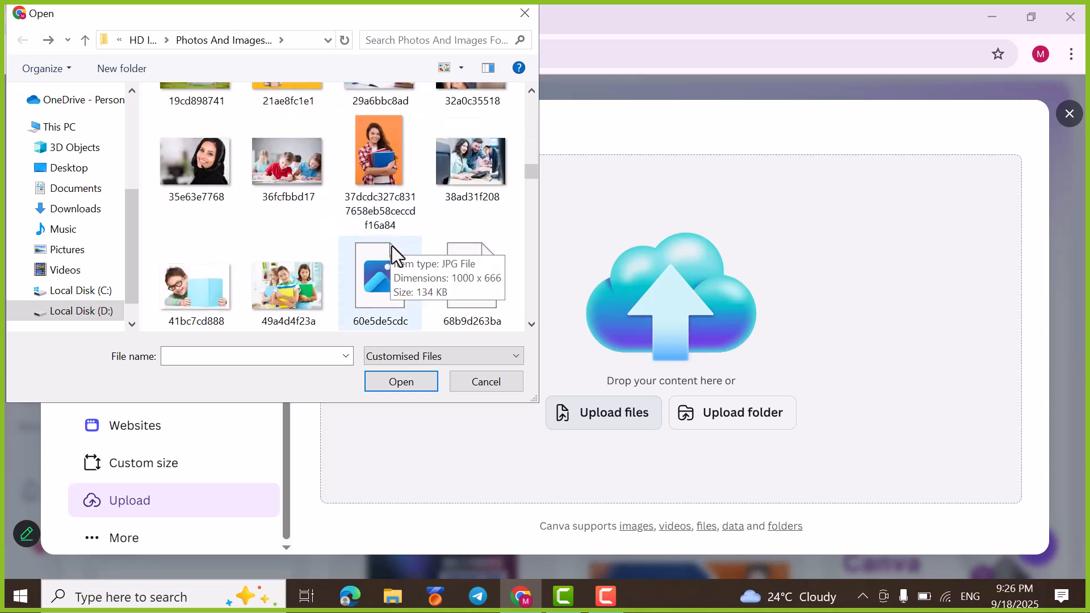
scroll(424, 272, "down", 1)
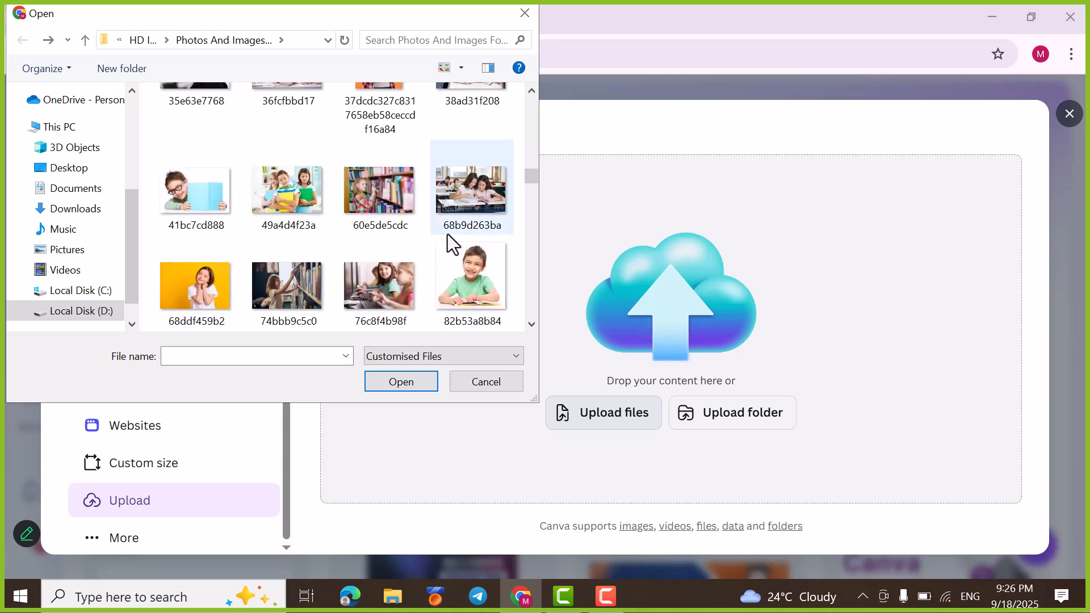
scroll(448, 234, "down", 1)
scroll(349, 248, "down", 1)
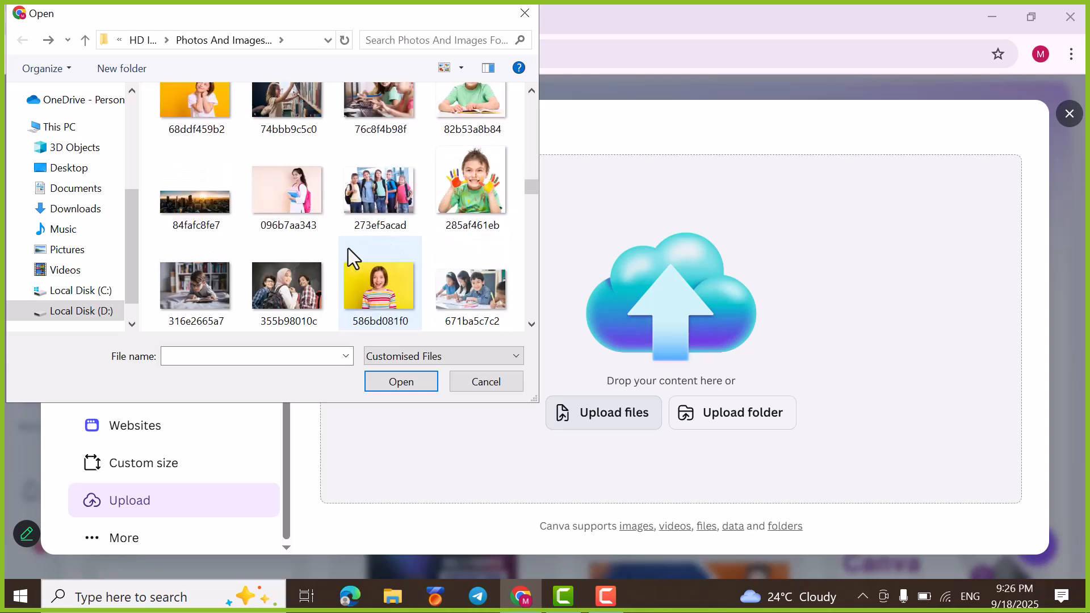
scroll(431, 237, "down", 2)
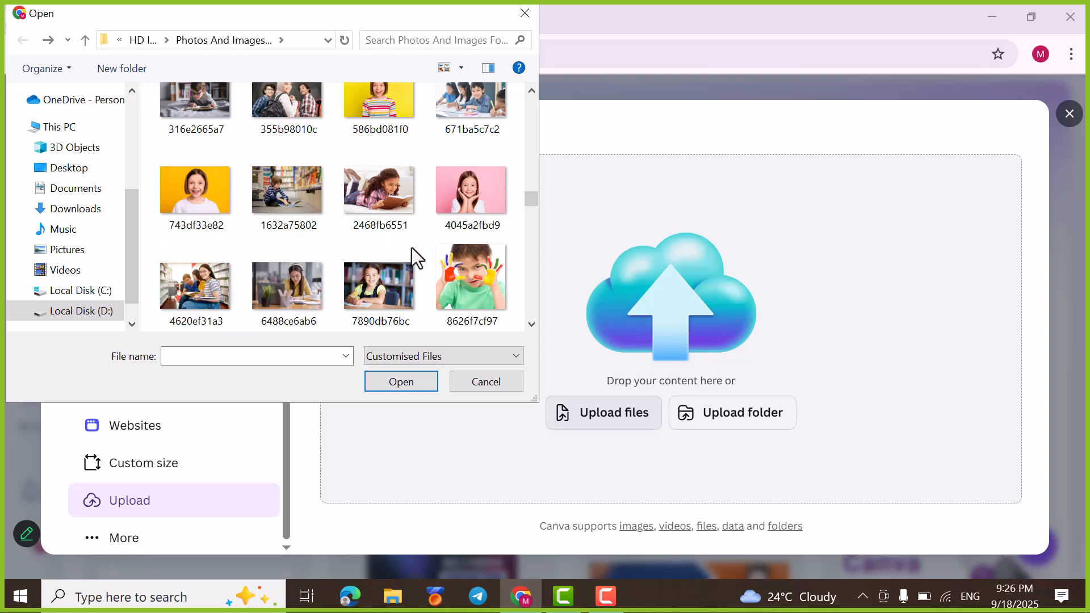
scroll(431, 251, "down", 1)
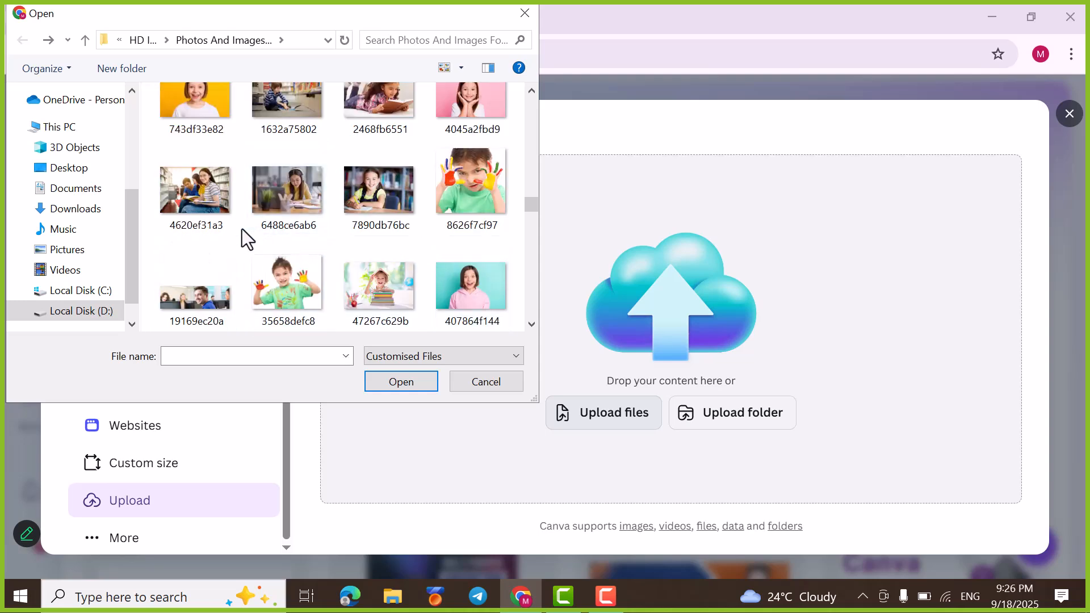
left_click(277, 187)
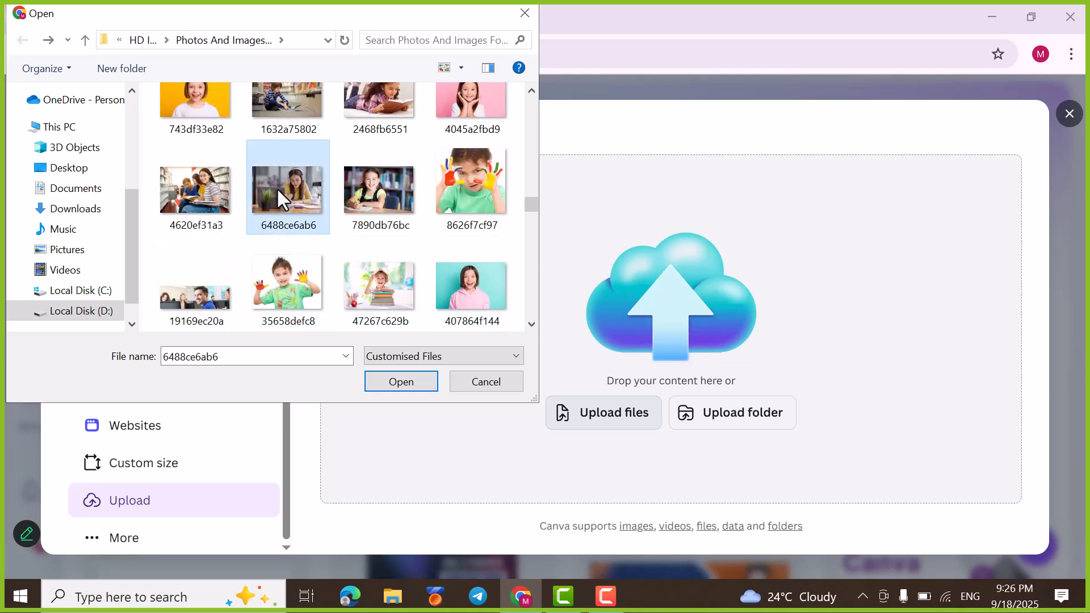
left_click(393, 382)
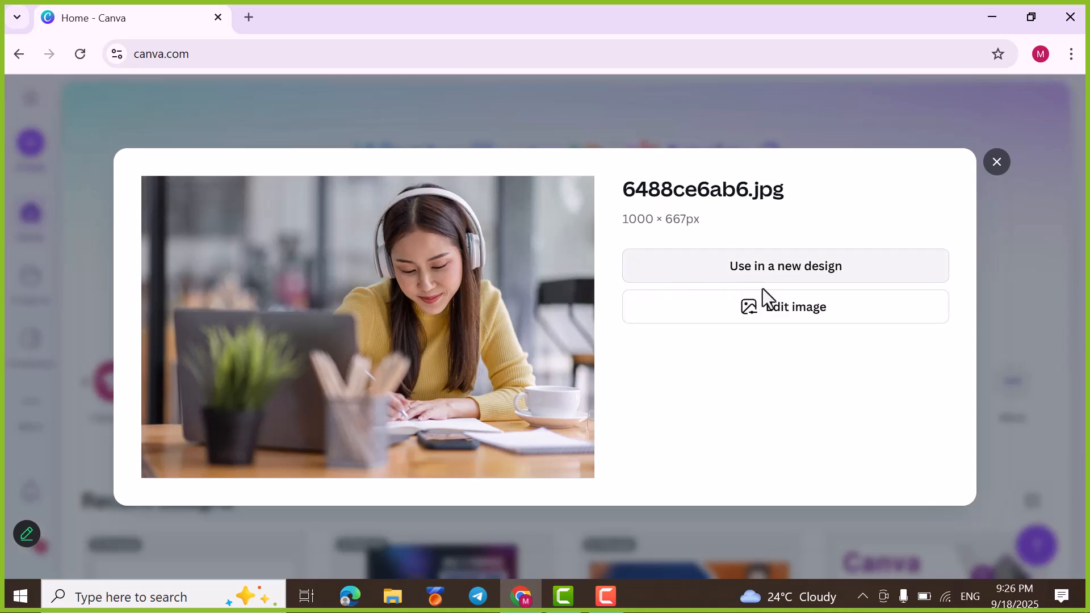
Step: Open the uploaded image for editing and set up Magic Eraser with a brush size of 33
left_click(788, 313)
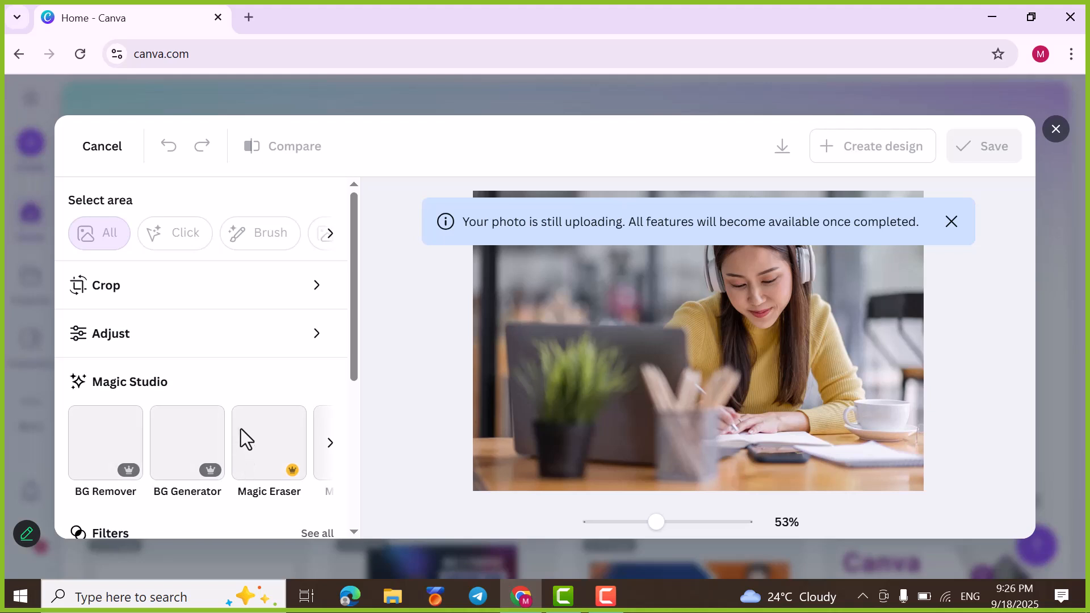
left_click(274, 462)
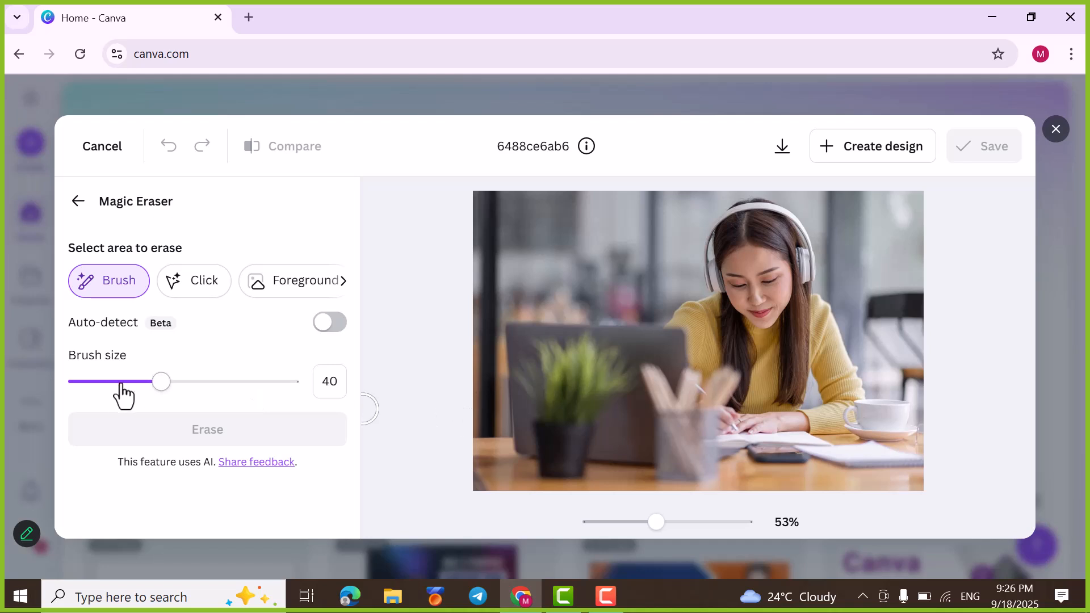
left_click_drag(159, 391, 146, 389)
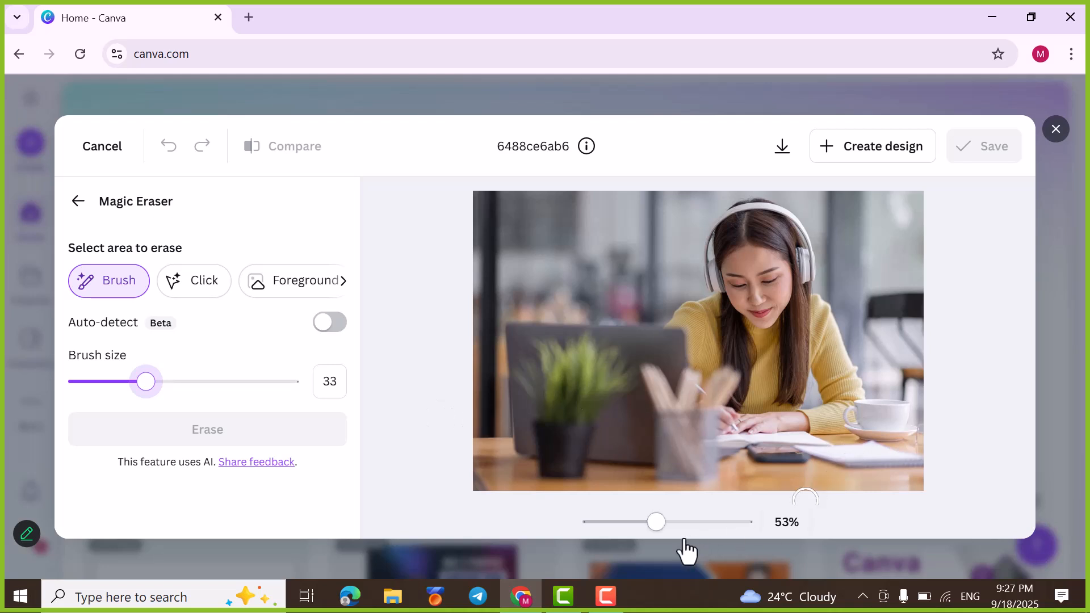
left_click_drag(659, 526, 668, 525)
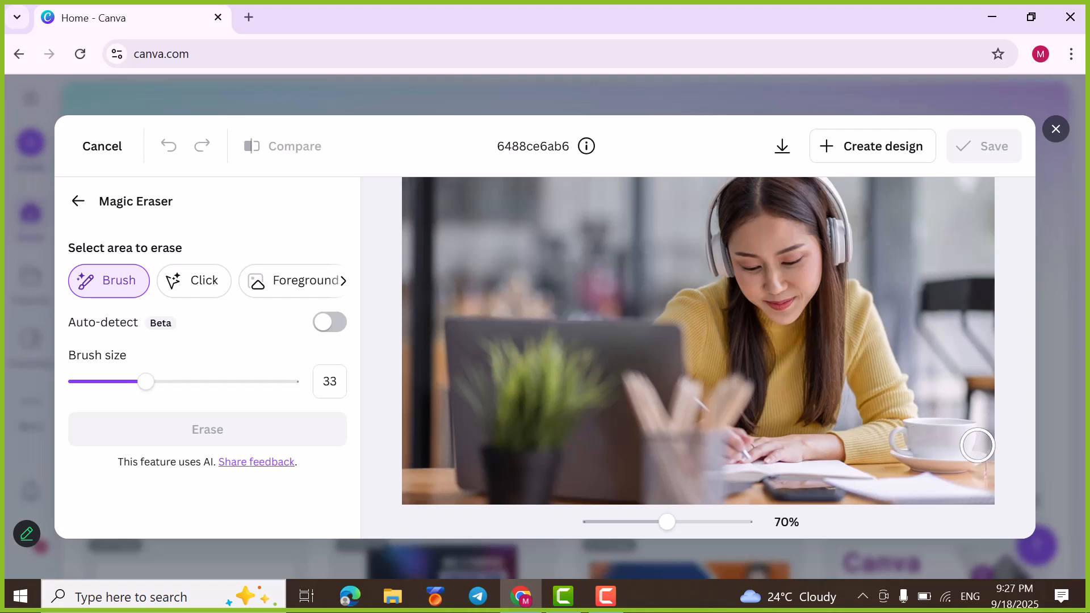
Step: Try erasing the brushed-over cup and saucer with Magic Eraser and reset the tool's edits
mouse_move(972, 439)
left_mouse_down()
mouse_move(976, 460)
mouse_move(903, 450)
mouse_move(915, 433)
mouse_move(949, 427)
left_mouse_up()
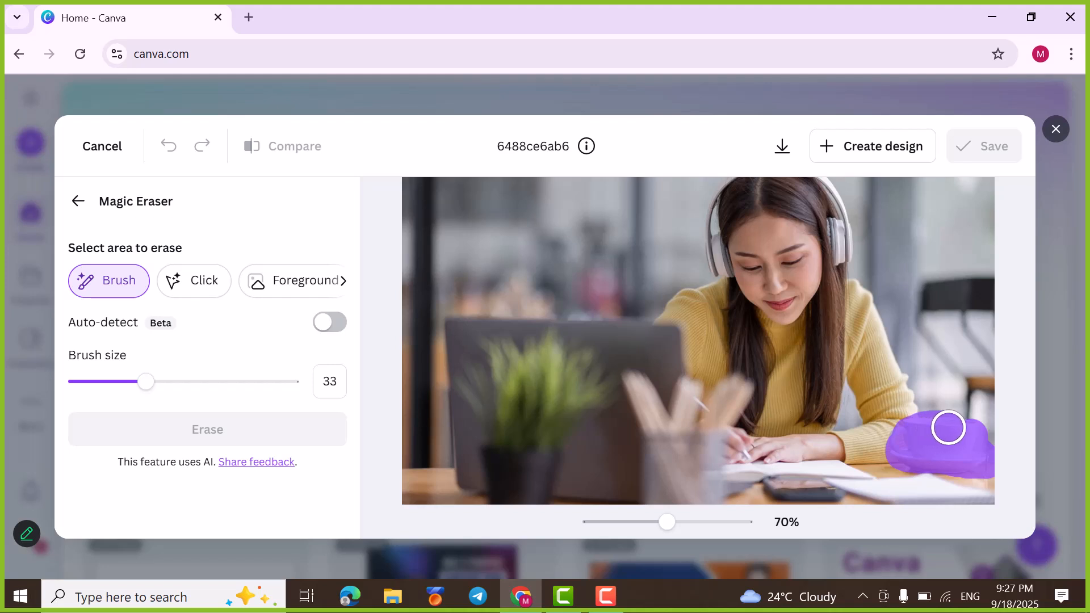
left_click_drag(949, 427, 949, 427)
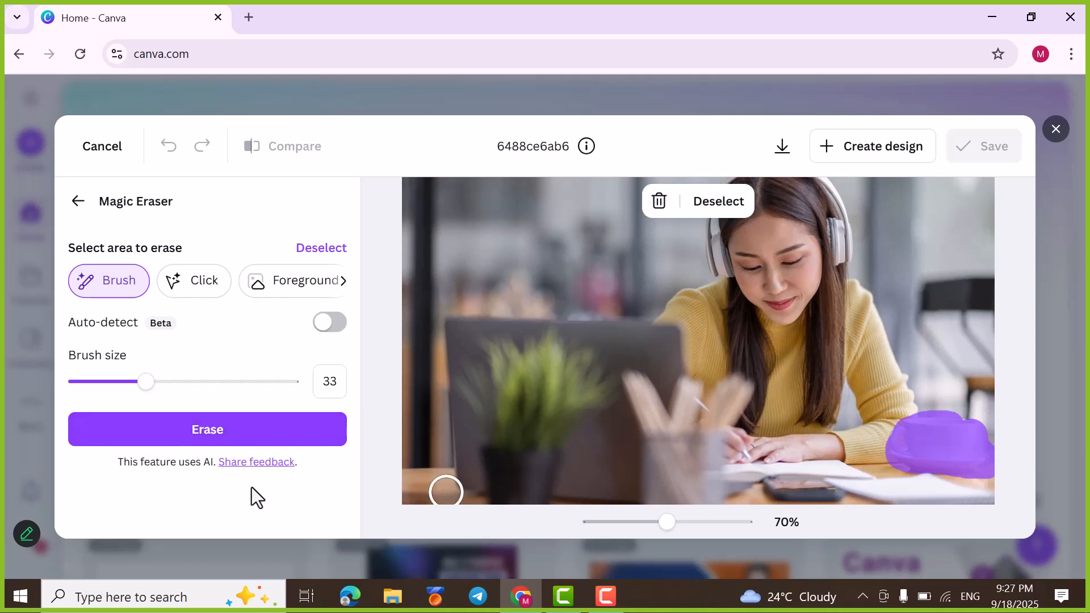
left_click(149, 437)
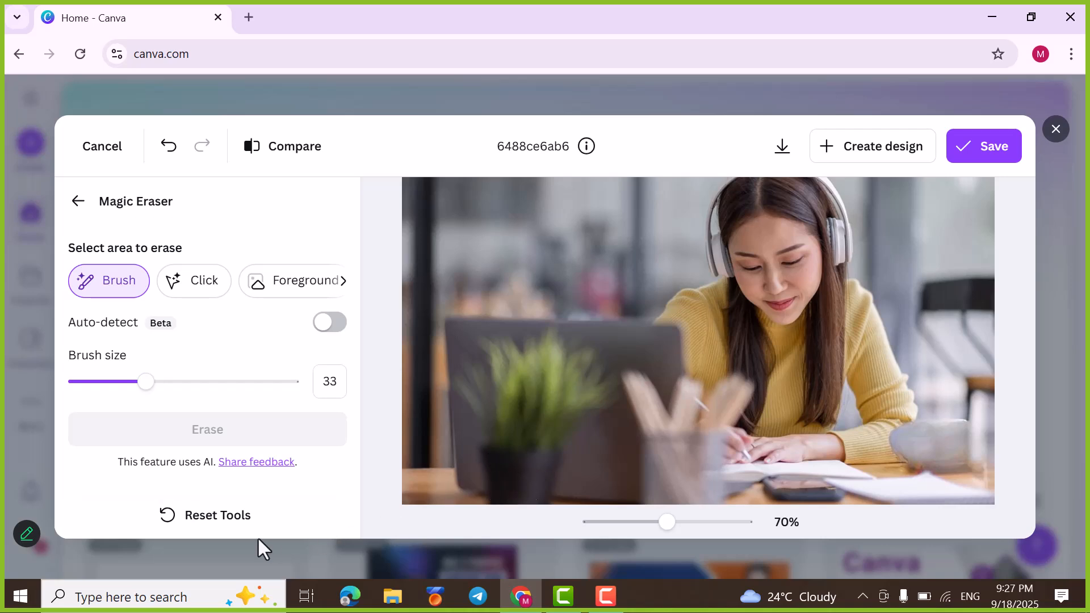
left_click(179, 518)
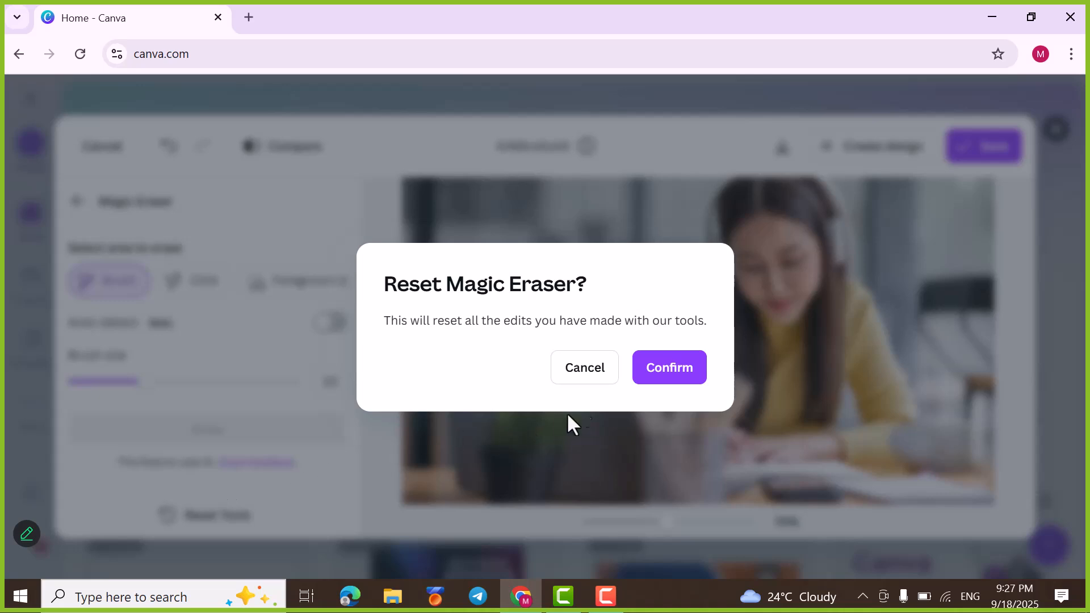
left_click(657, 373)
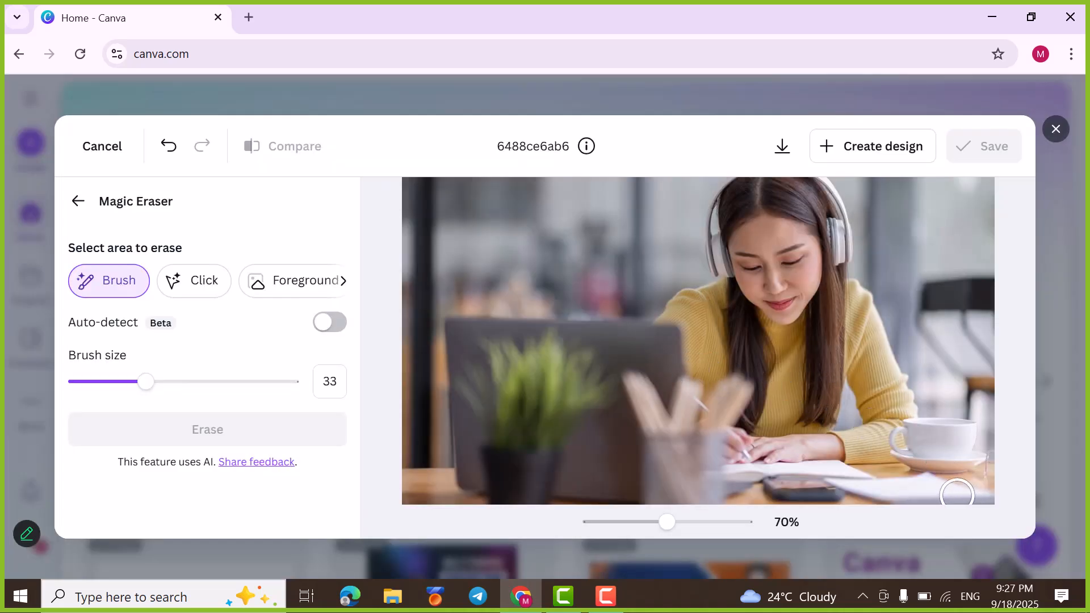
Step: Set the eraser brush size to 10 and erase the cup's handle and the small area beside the saucer's edge
left_click_drag(150, 392, 95, 388)
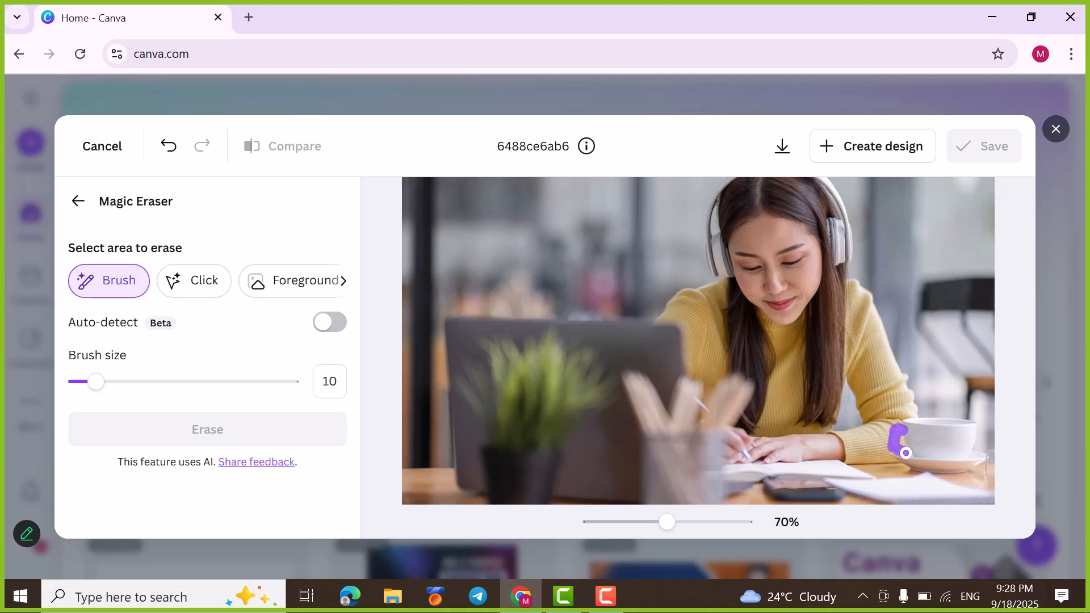
left_click_drag(910, 453, 910, 454)
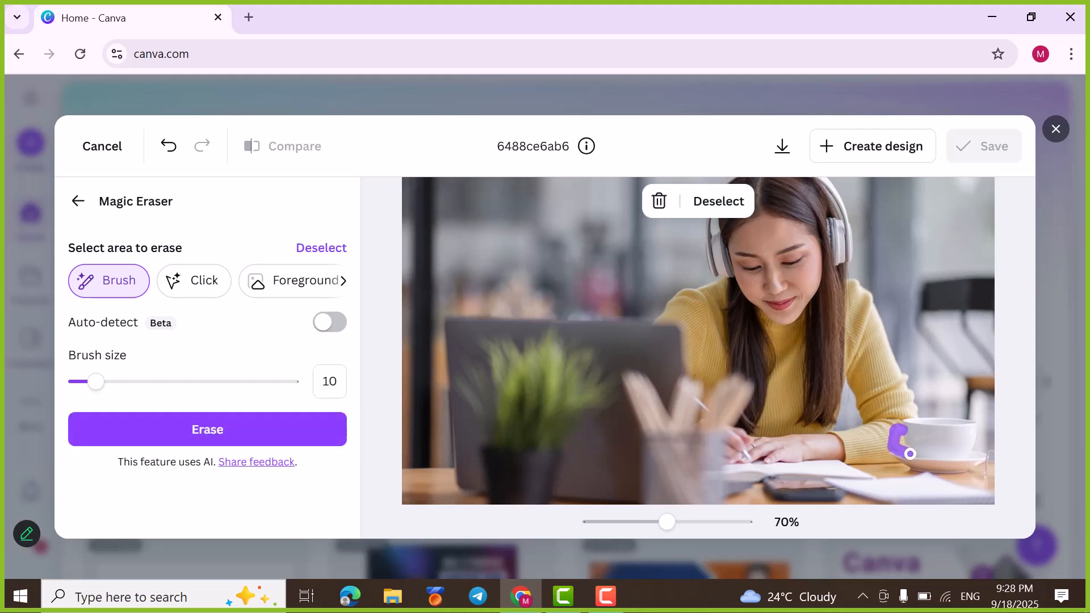
left_click(170, 437)
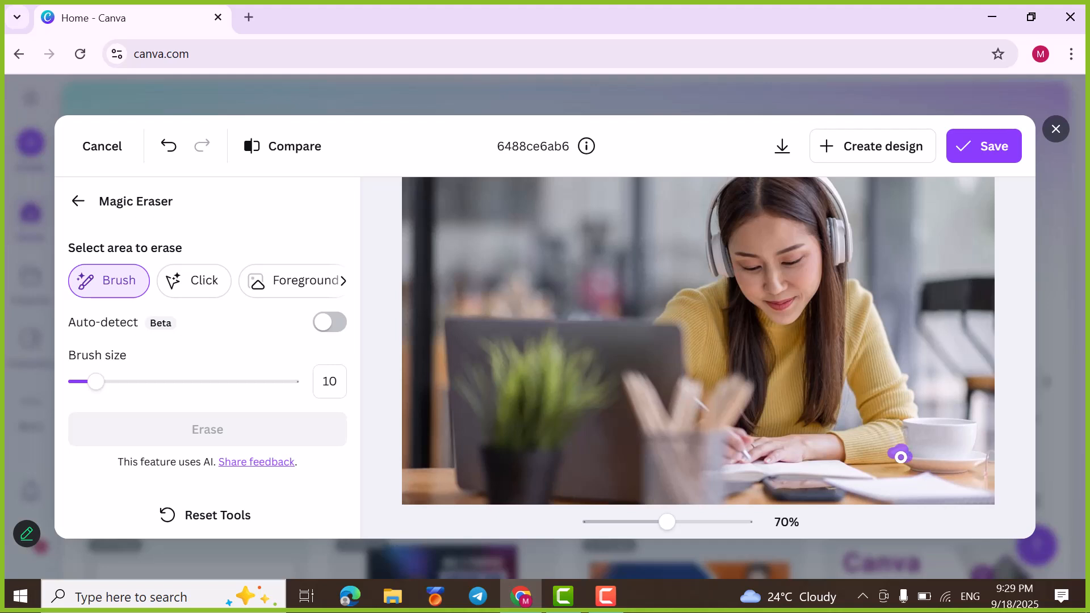
left_click_drag(901, 457, 902, 456)
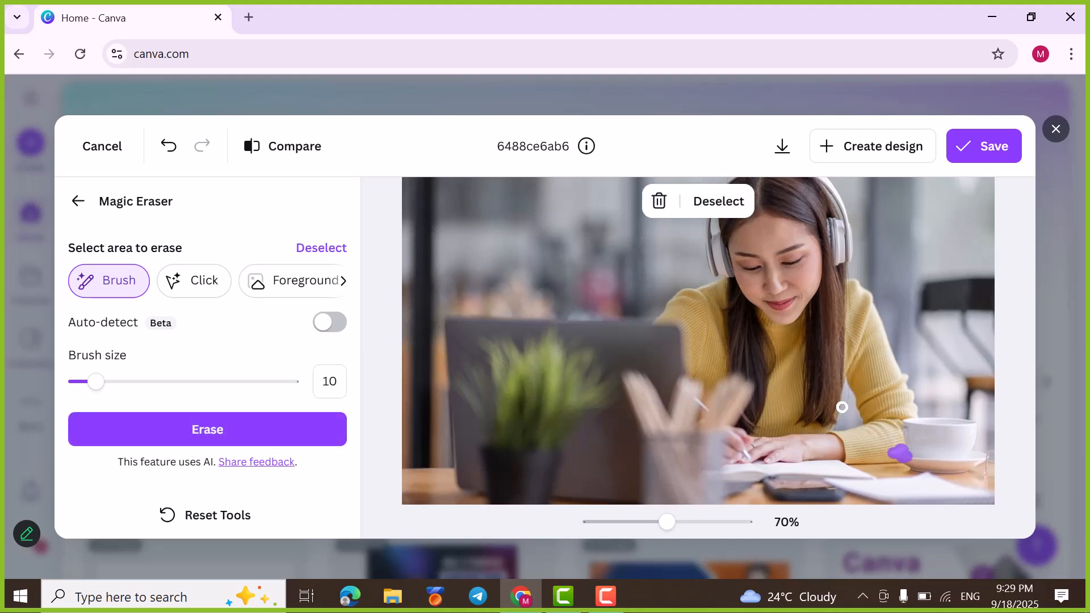
left_click(190, 445)
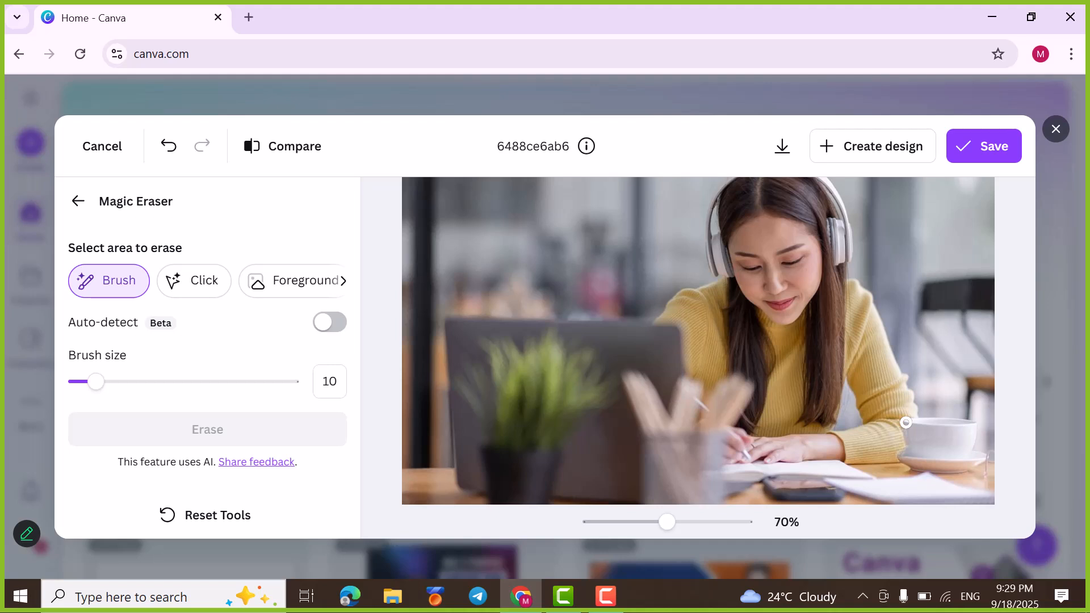
Step: Brush over the coffee cup and saucer at size 10 and erase them with Magic Eraser
left_click_drag(905, 422, 960, 422)
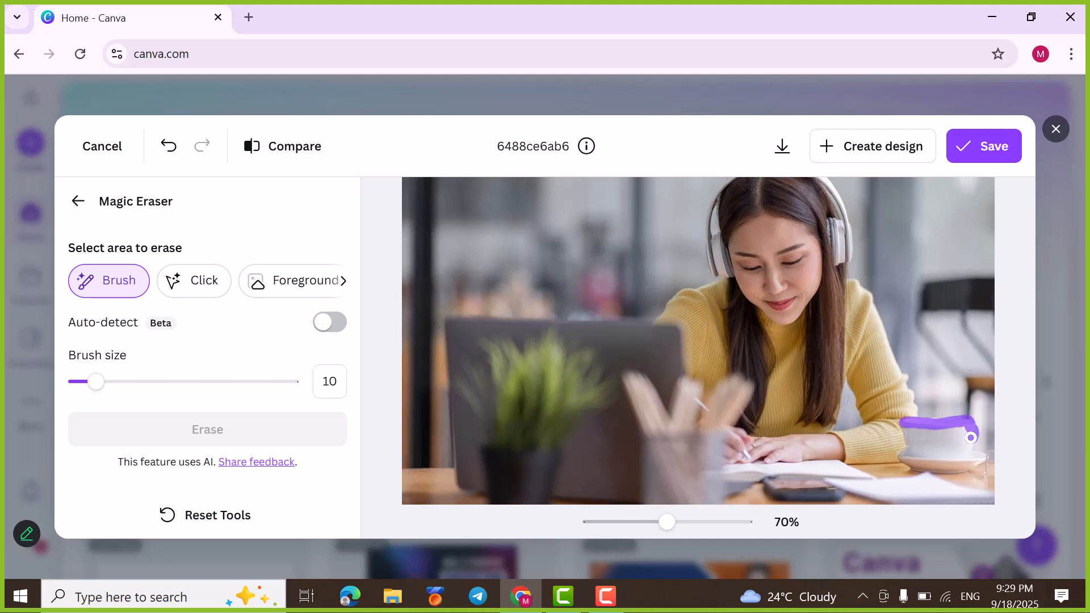
left_click_drag(948, 431, 916, 428)
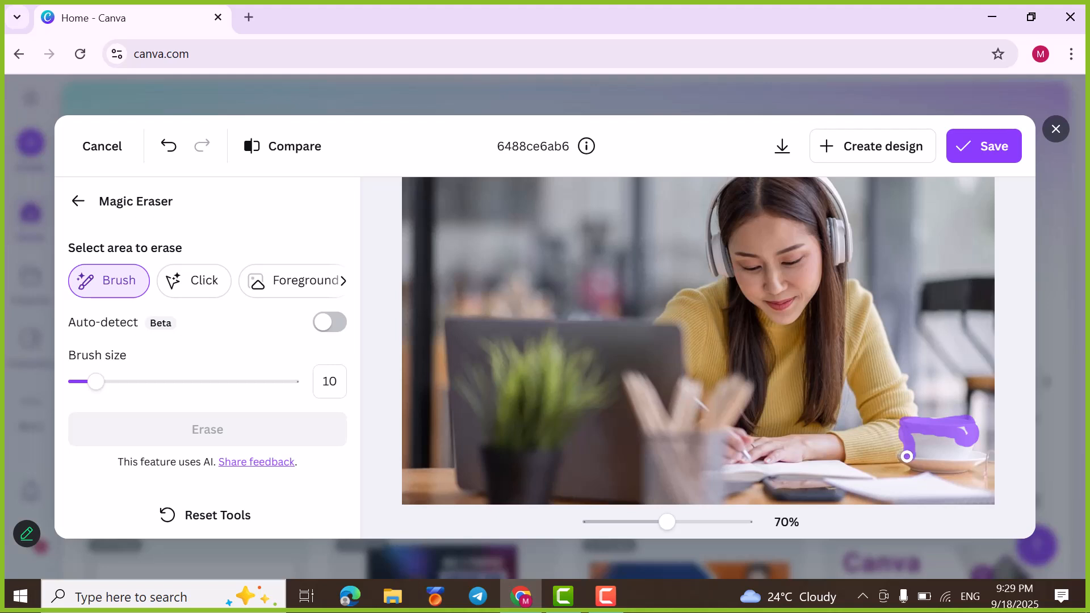
left_click_drag(904, 458, 978, 460)
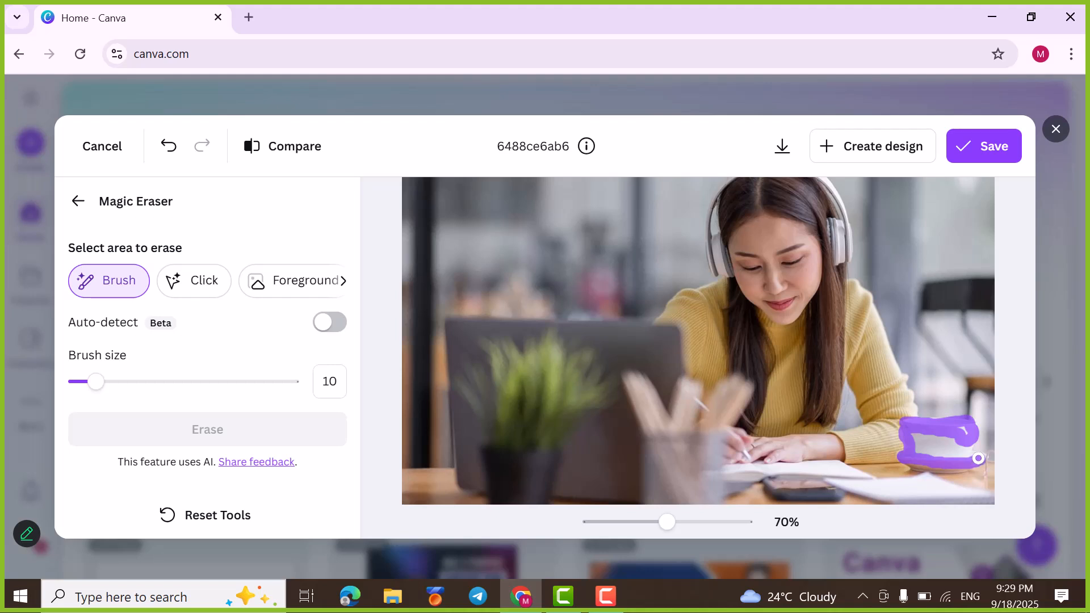
left_click_drag(972, 450, 958, 431)
mouse_move(938, 436)
left_mouse_down()
mouse_move(917, 456)
mouse_move(961, 455)
mouse_move(910, 435)
mouse_move(946, 445)
mouse_move(924, 443)
mouse_move(956, 442)
left_mouse_up()
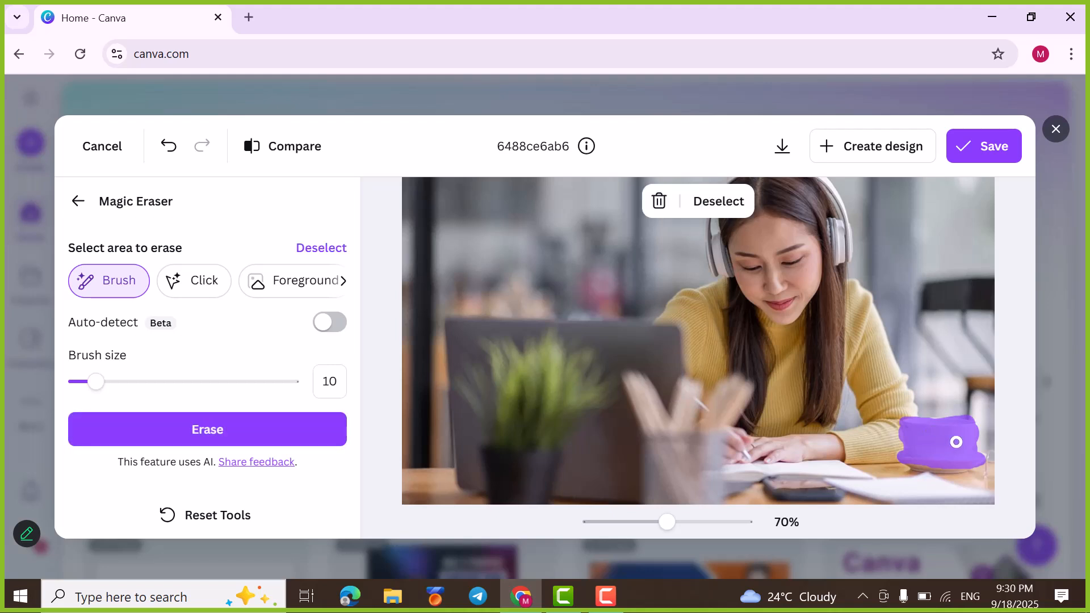
left_click(206, 432)
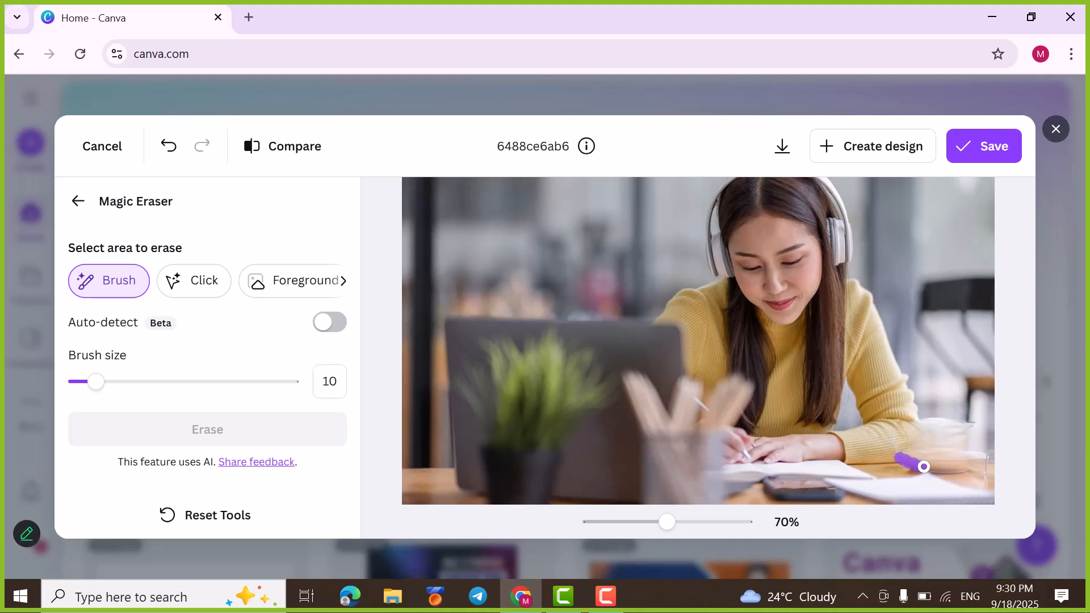
Step: Erase the leftover saucer edge, and clear the remaining cup traces with the eraser brush size set to 37
left_click_drag(930, 469, 979, 464)
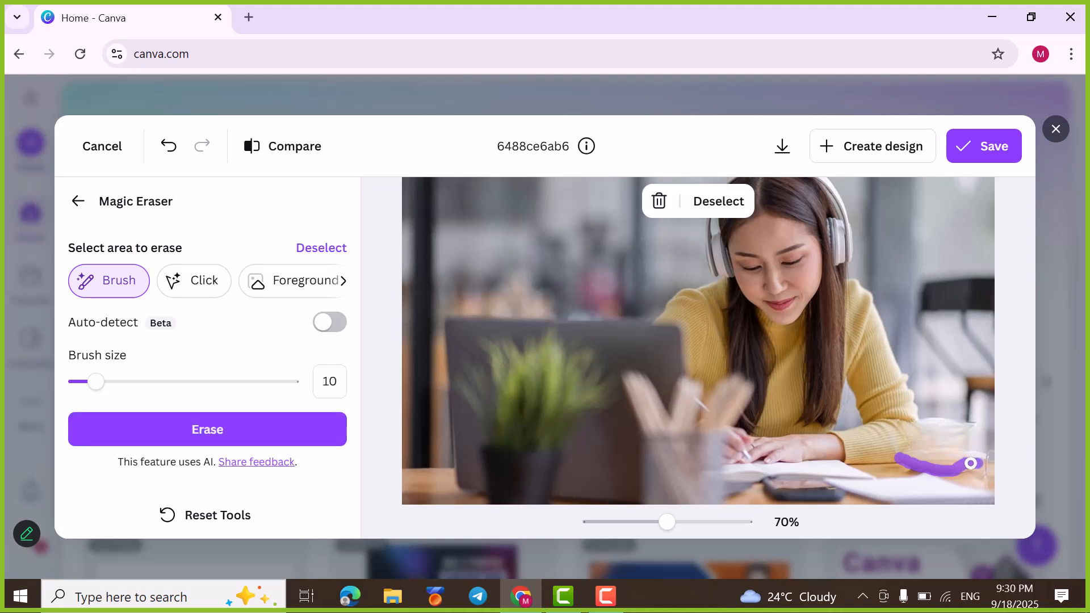
left_click(167, 434)
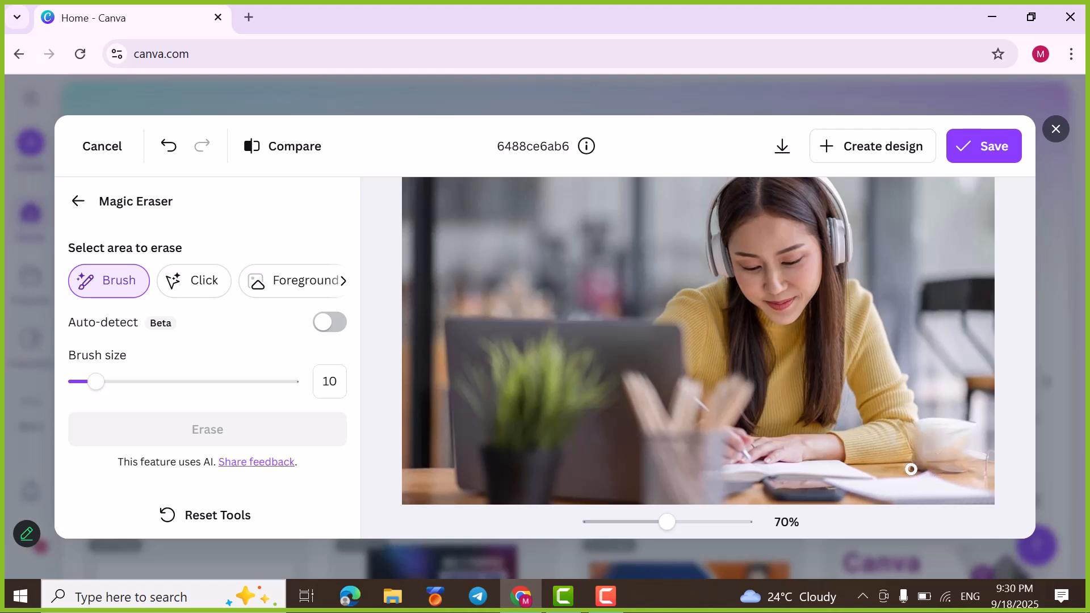
left_click_drag(100, 386, 155, 381)
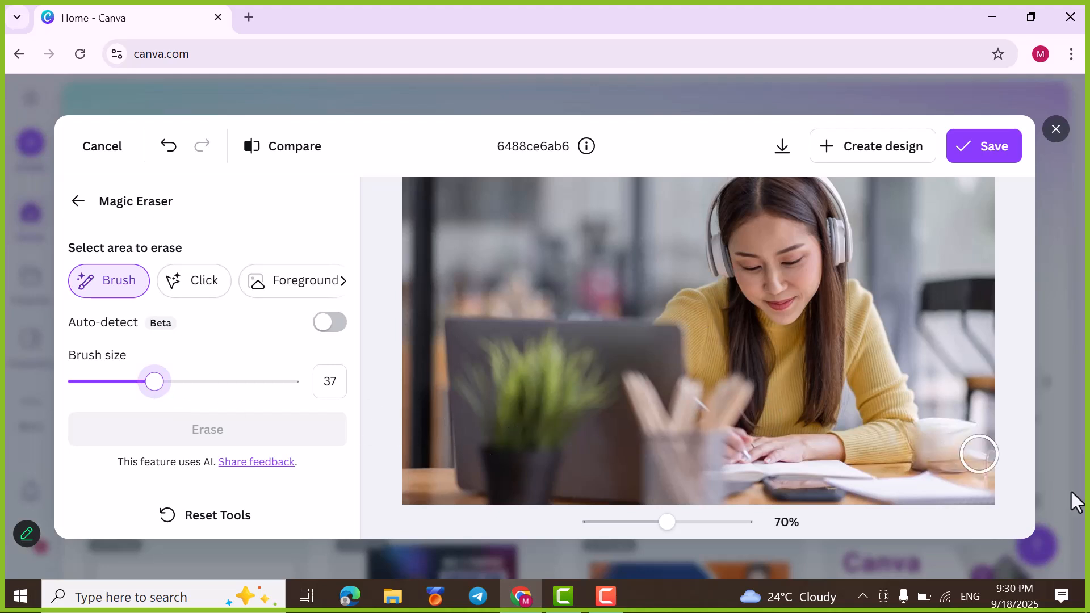
mouse_move(948, 400)
left_mouse_down()
mouse_move(955, 433)
mouse_move(968, 440)
mouse_move(974, 430)
mouse_move(962, 422)
mouse_move(953, 450)
mouse_move(940, 424)
left_mouse_up()
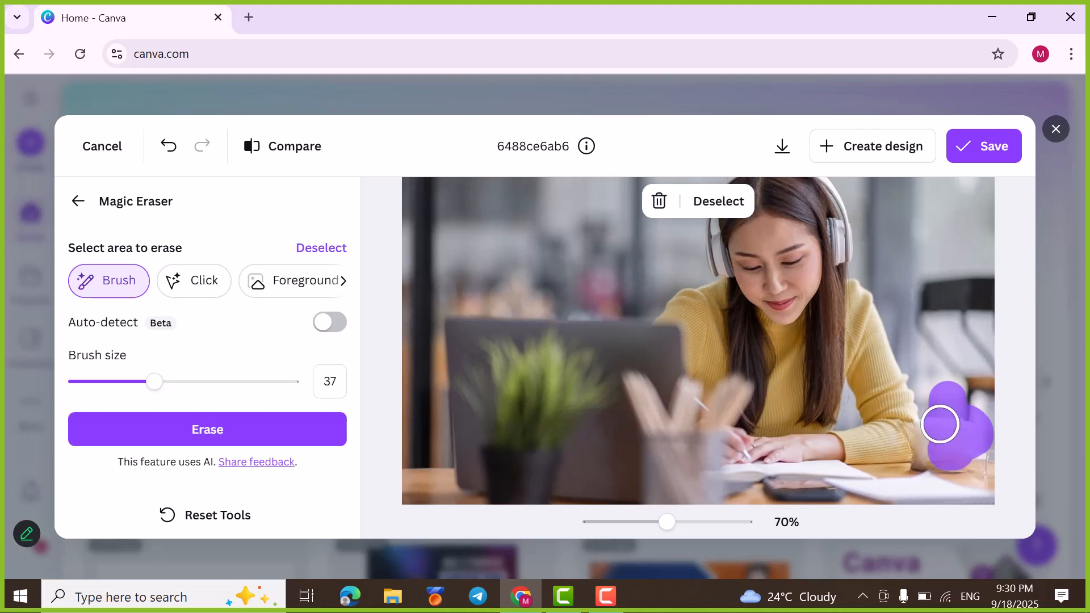
left_click(226, 442)
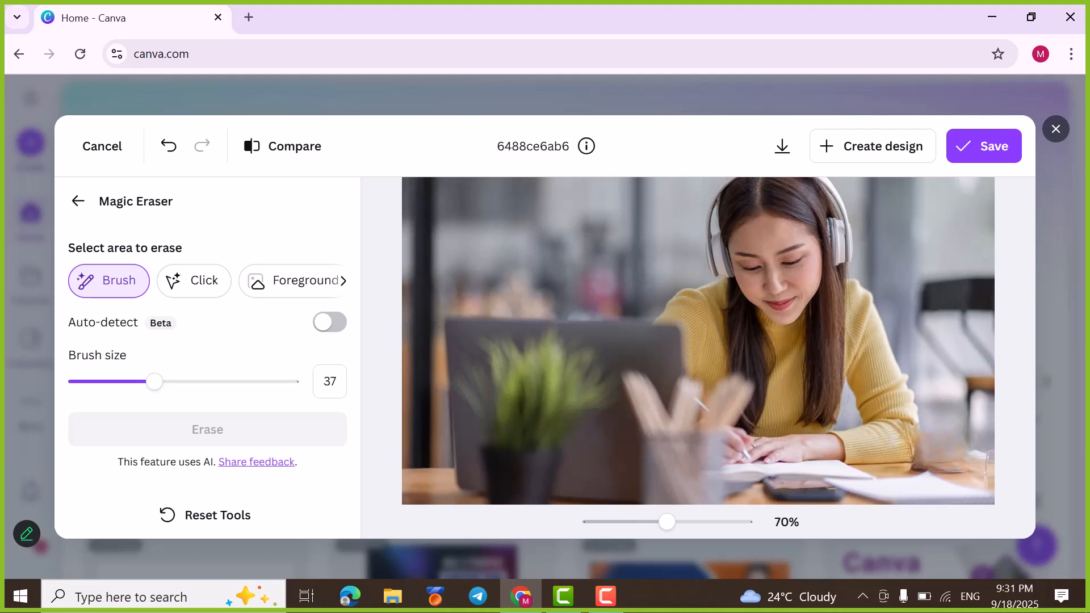
Step: Minimise the browser to dismiss the BotMaster error message on the desktop, and switch back to Canva in Chrome
left_click(991, 17)
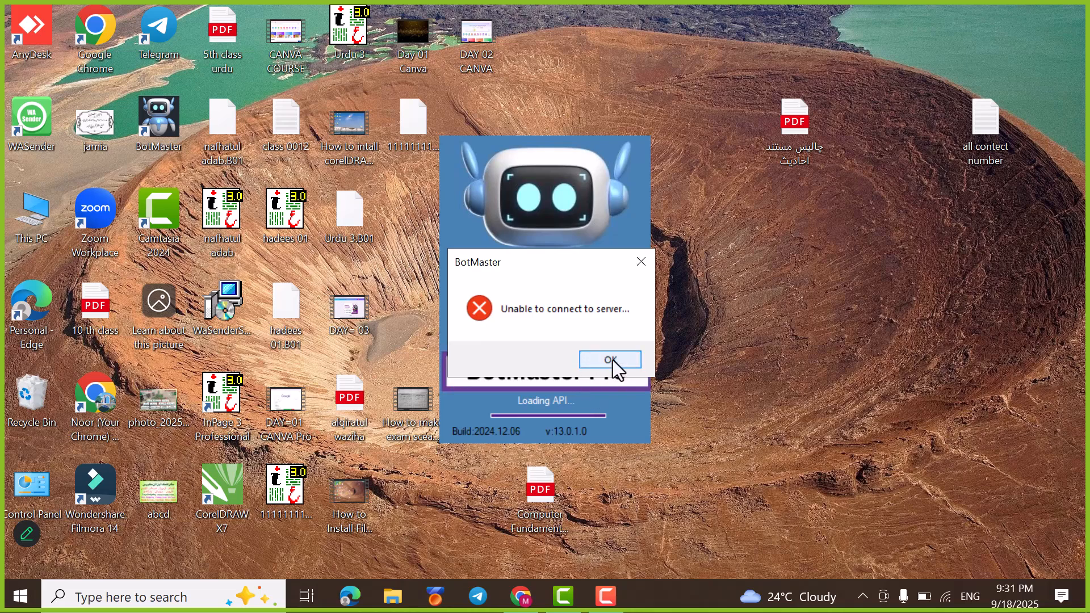
left_click(612, 360)
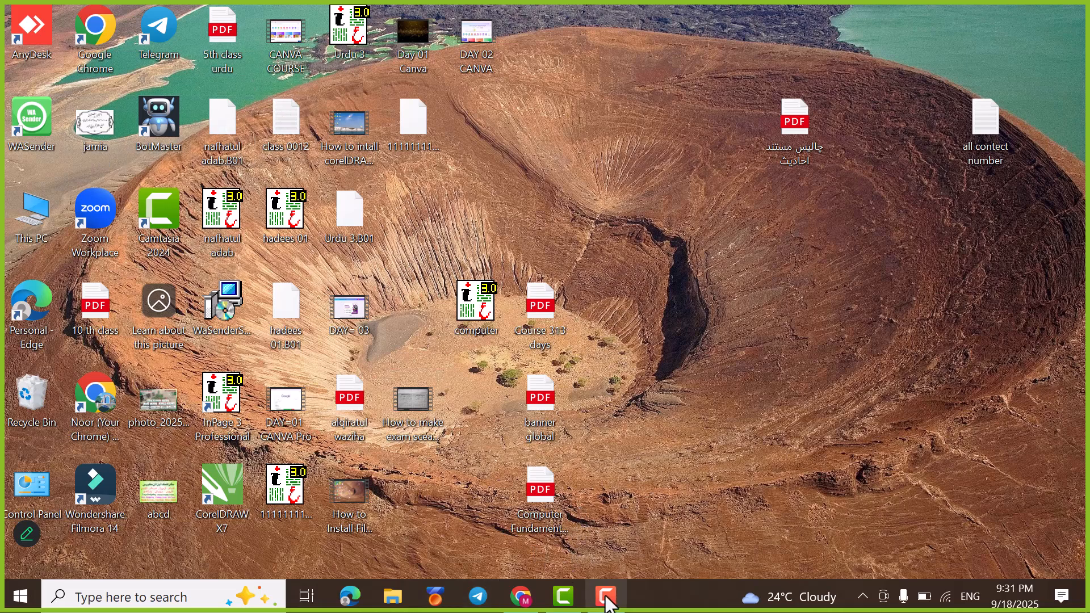
left_click(520, 595)
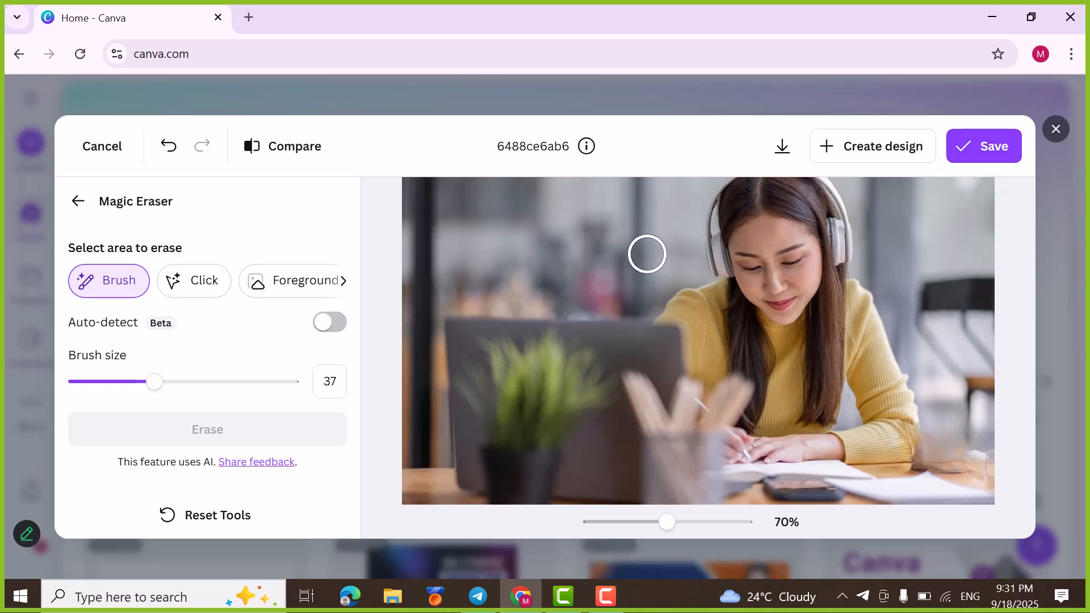
Step: Close the photo editor and discard the changes made to the desk photo
left_click(101, 150)
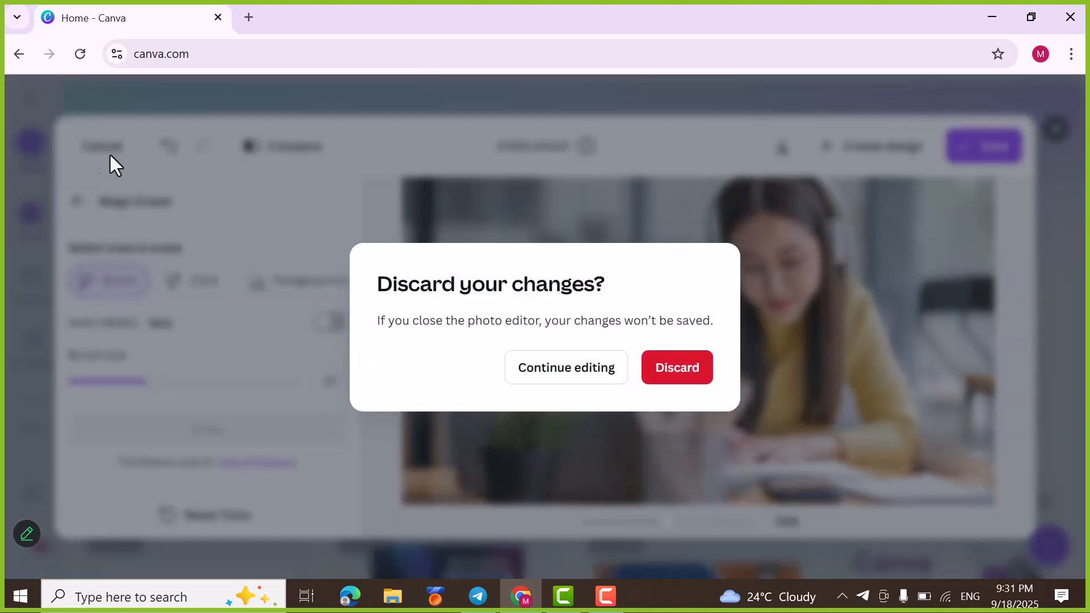
left_click(672, 376)
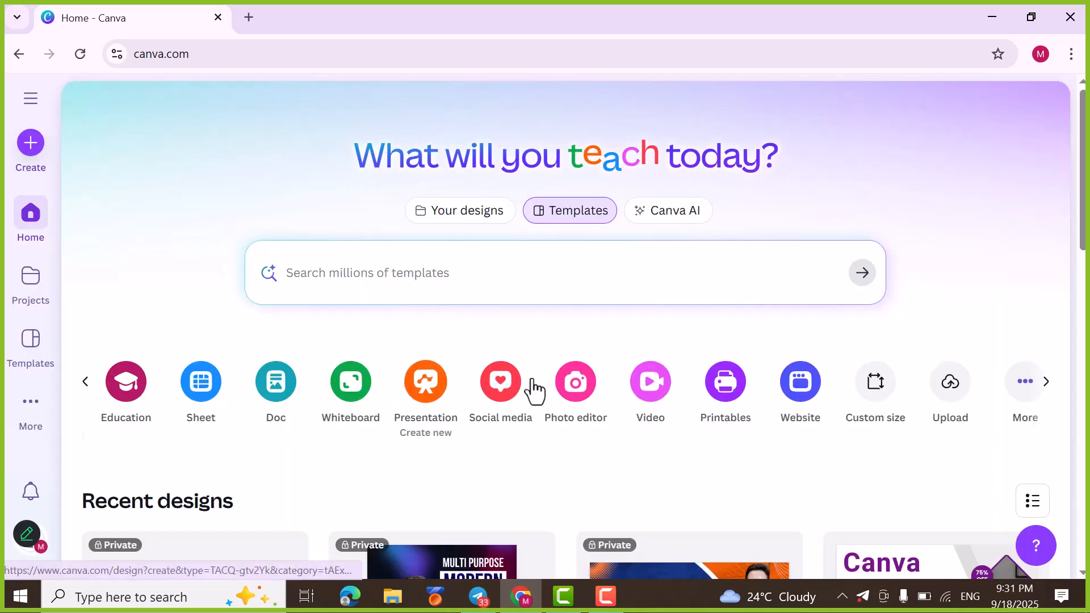
Step: Upload the flyer image 0f44b428a43c091ece90a19e4d08c1c2 from the Pamphalet folder
left_click(941, 397)
scroll(146, 511, "down", 3)
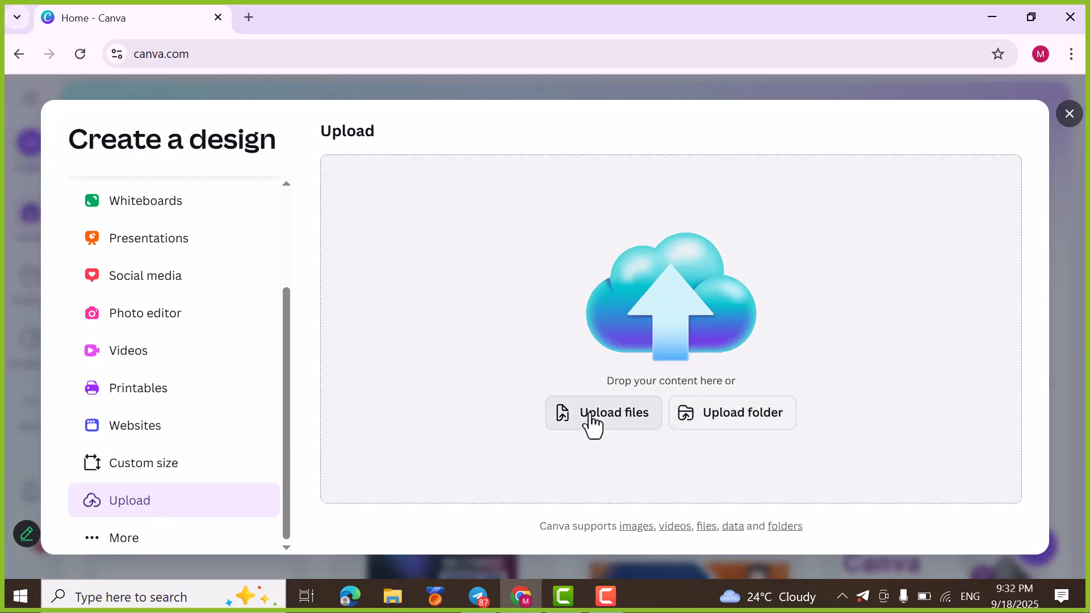
left_click(592, 425)
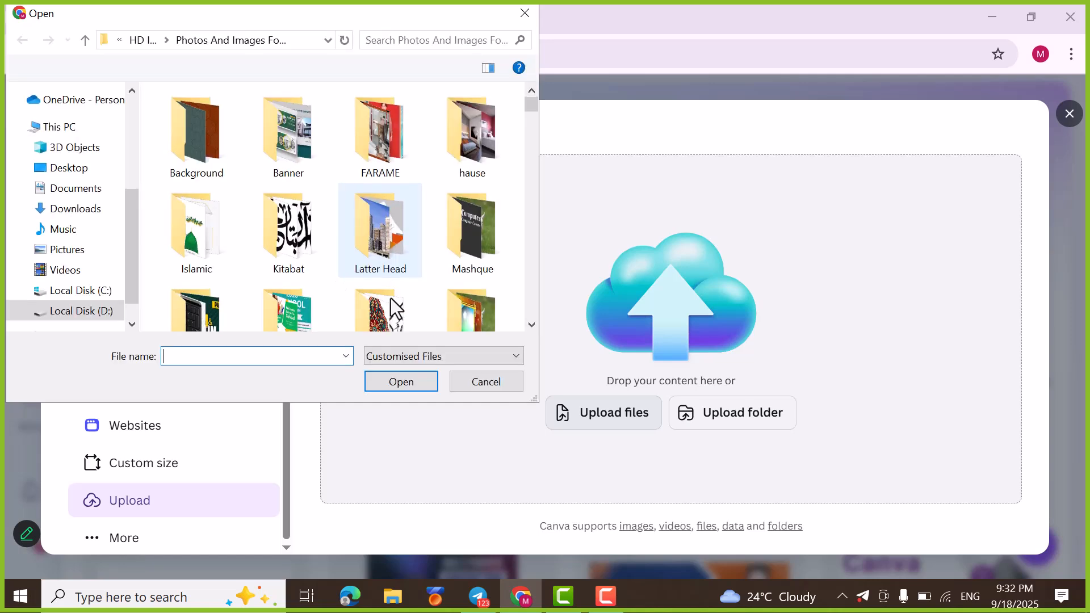
scroll(413, 229, "down", 2)
left_click(287, 202)
left_click(387, 378)
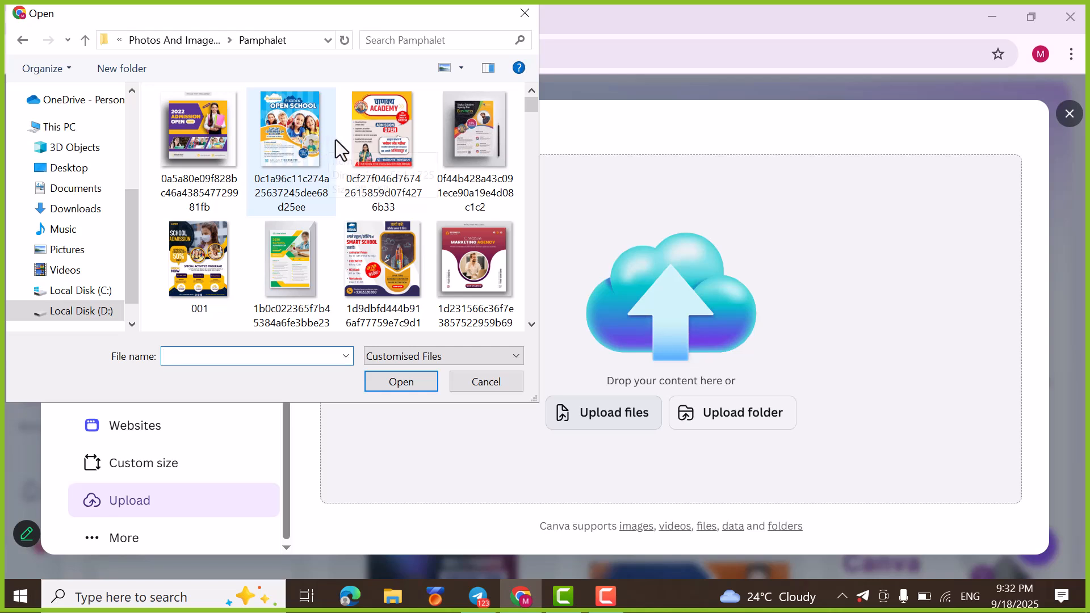
left_click(469, 138)
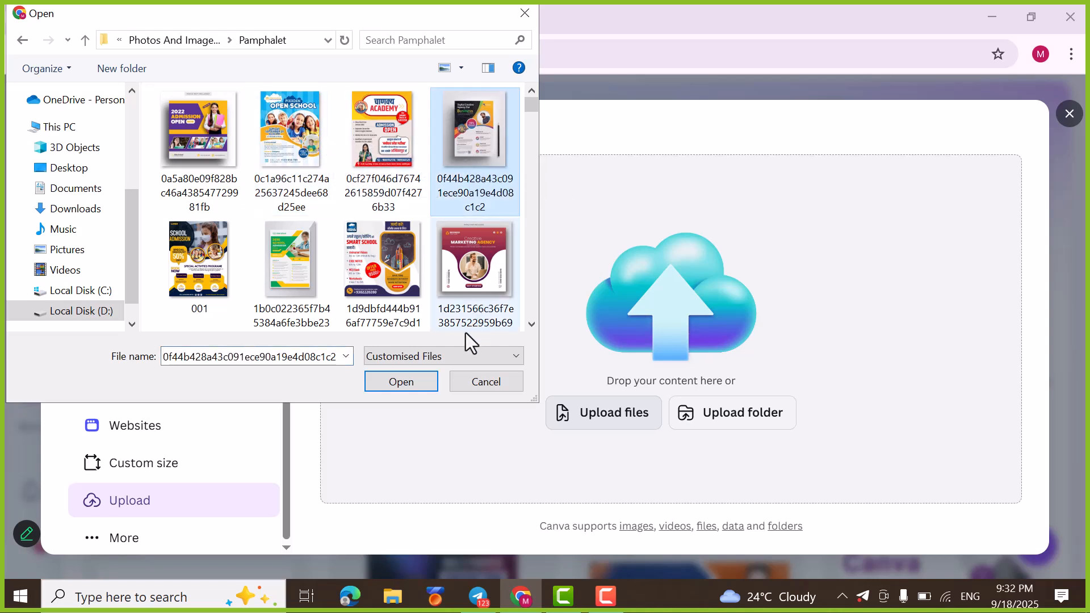
left_click(404, 379)
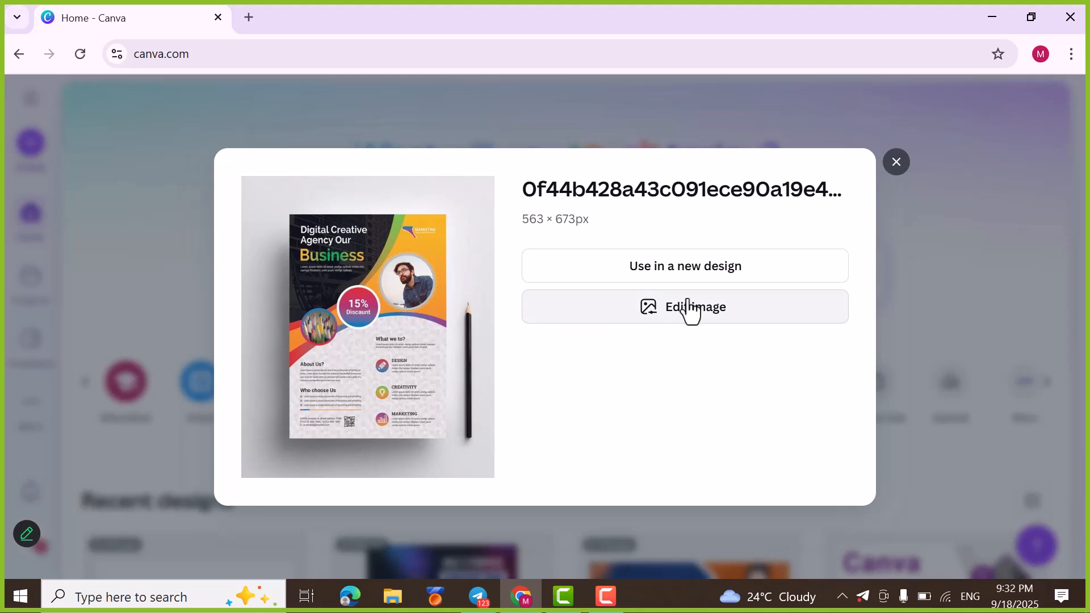
Step: Use the uploaded flyer image in a new Facebook Post (Landscape) design
left_click(723, 276)
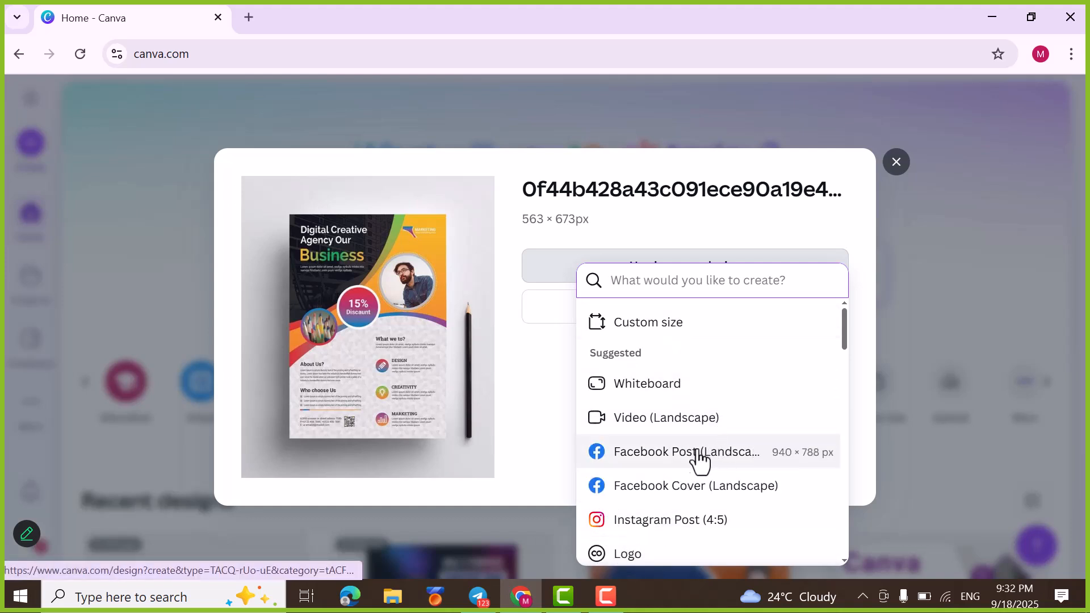
left_click(637, 463)
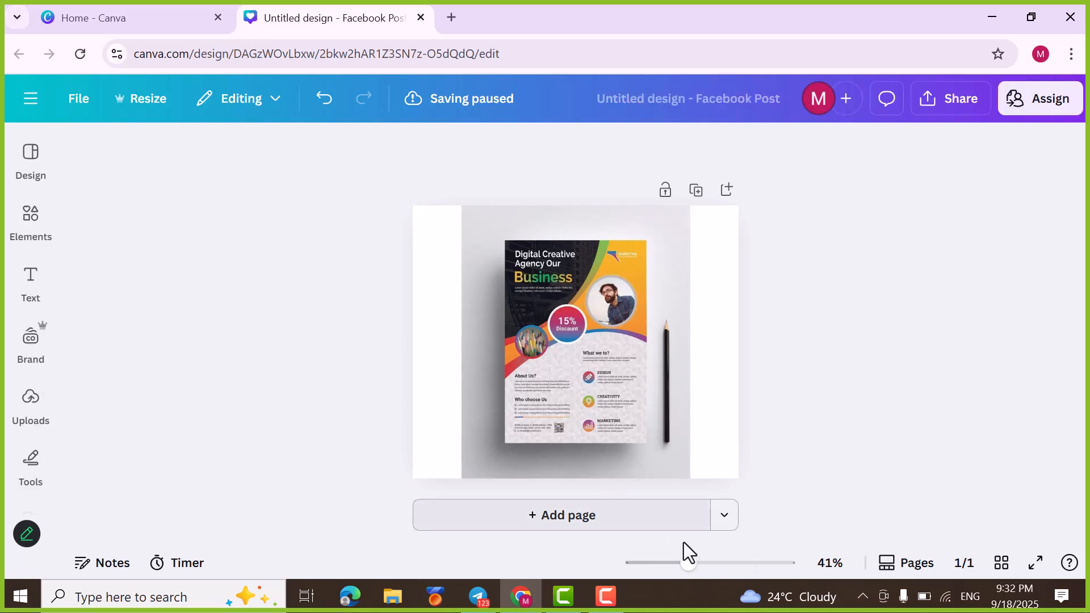
left_click_drag(689, 562, 710, 563)
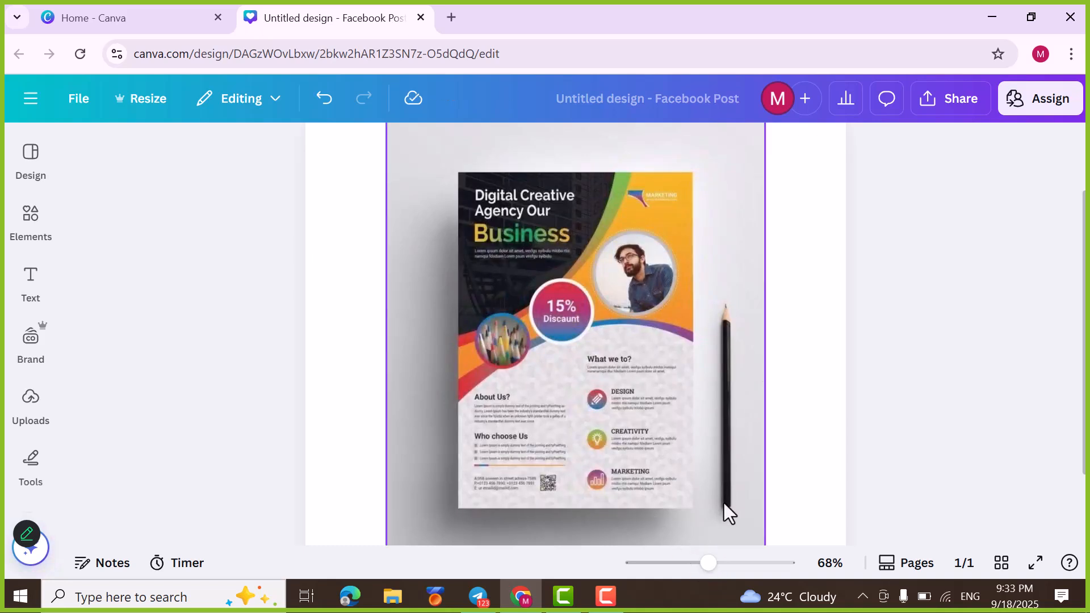
Step: Separate the black pencil from the flyer image with Magic Grab
left_click(28, 367)
left_click(611, 319)
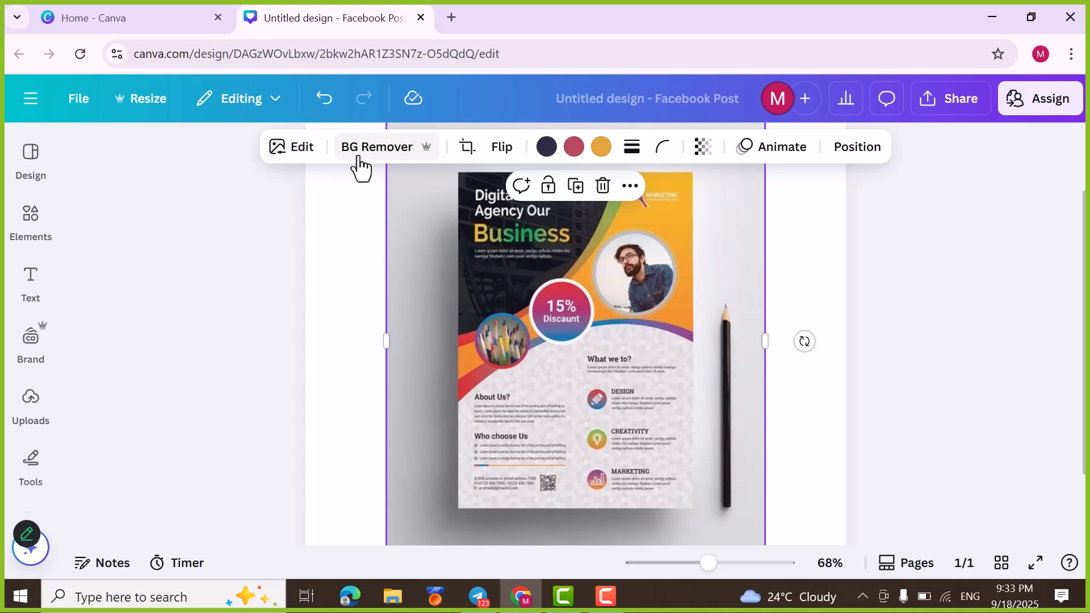
left_click(294, 163)
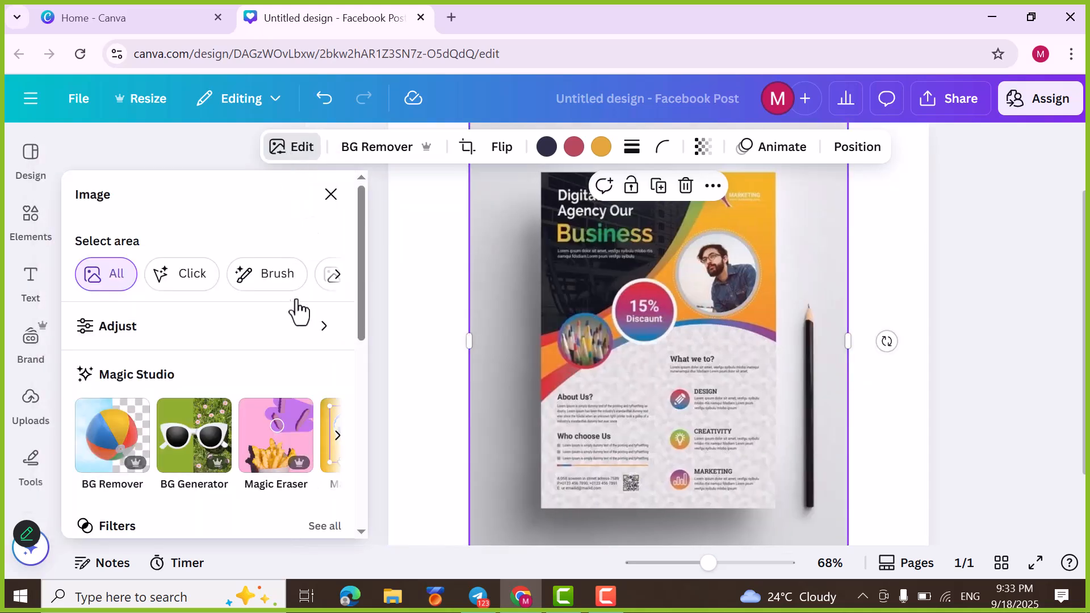
left_click(338, 437)
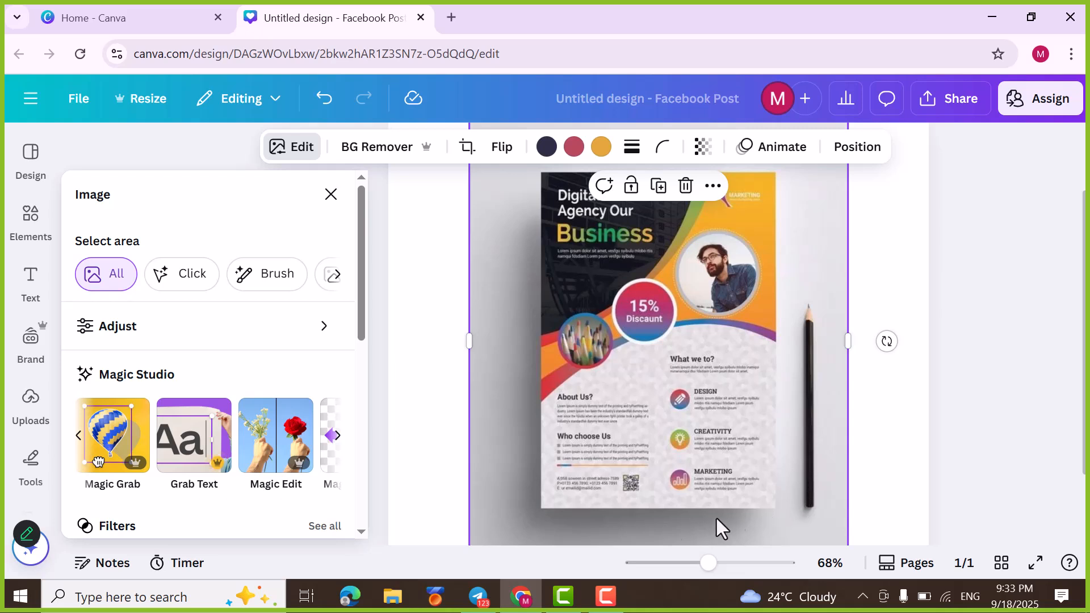
left_click(112, 435)
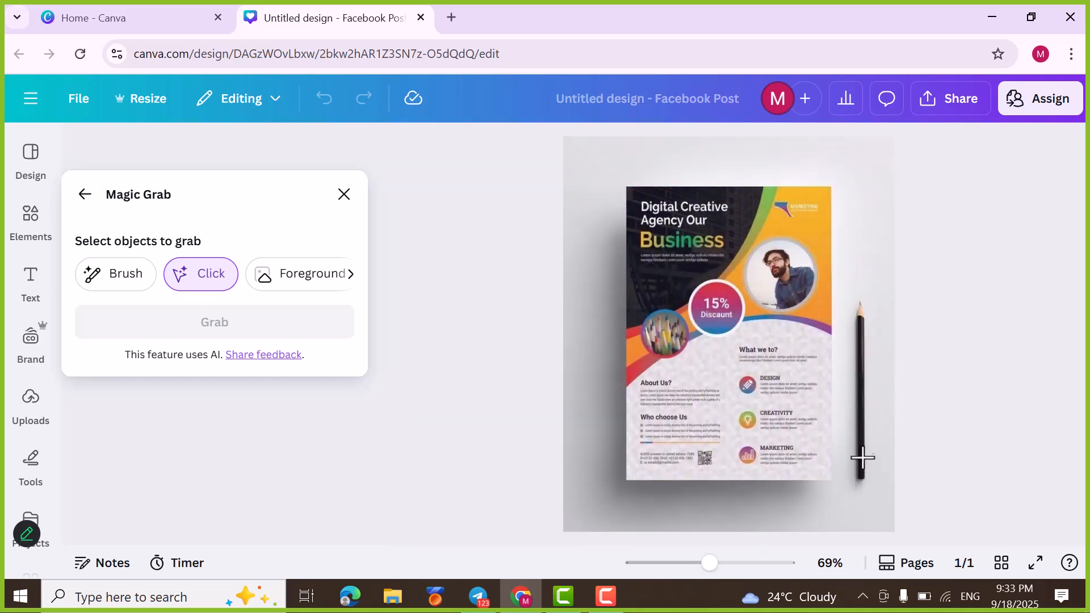
left_click(861, 424)
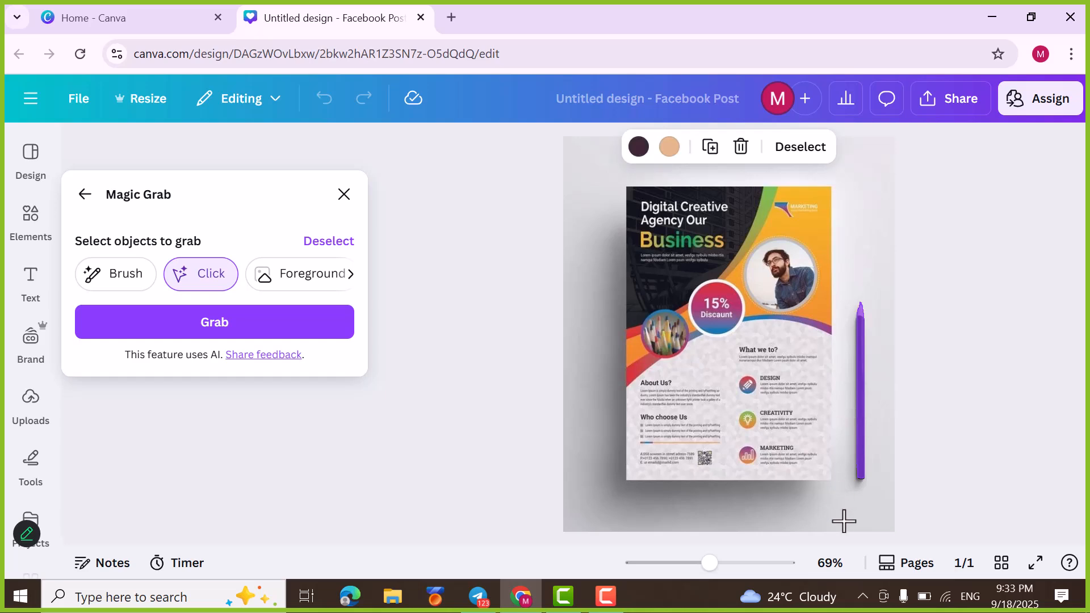
left_click(263, 332)
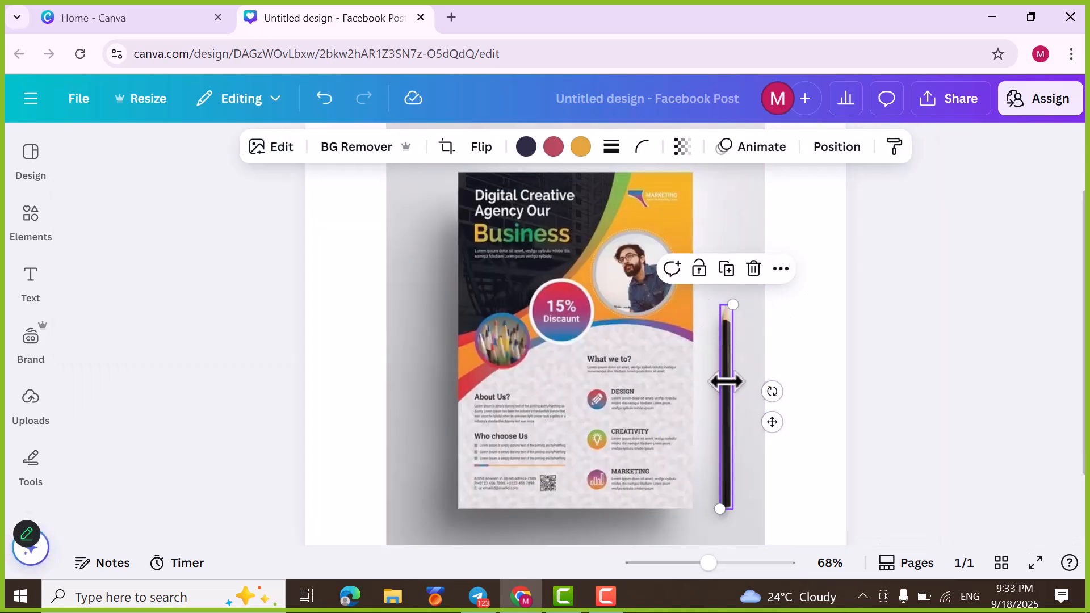
Step: Try to move the grabbed pencil onto the flyer, and undo the resulting change
left_click_drag(721, 501, 602, 517)
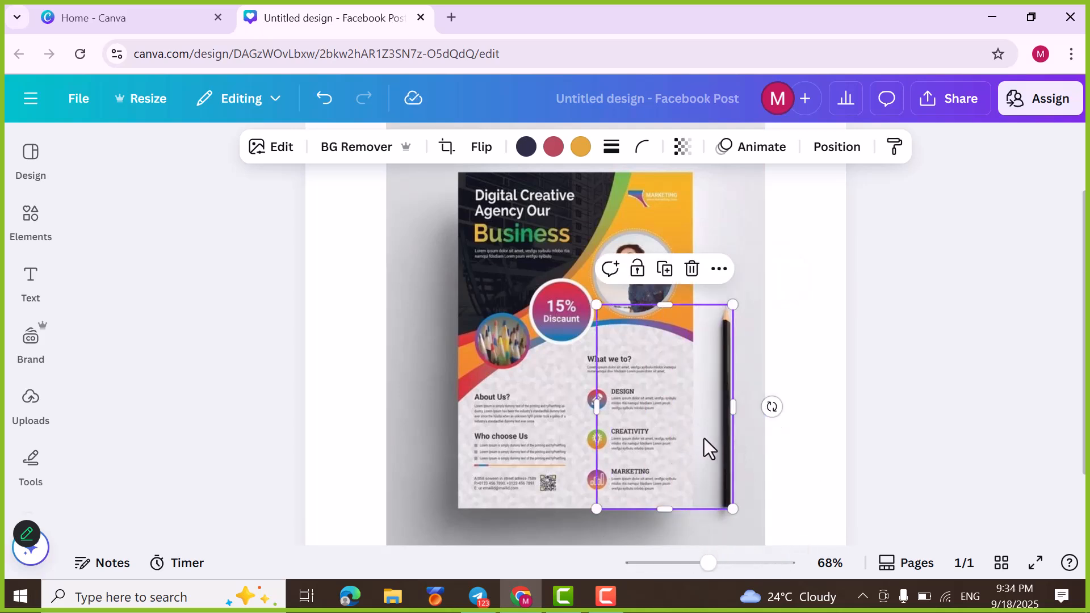
key("ctrl+z")
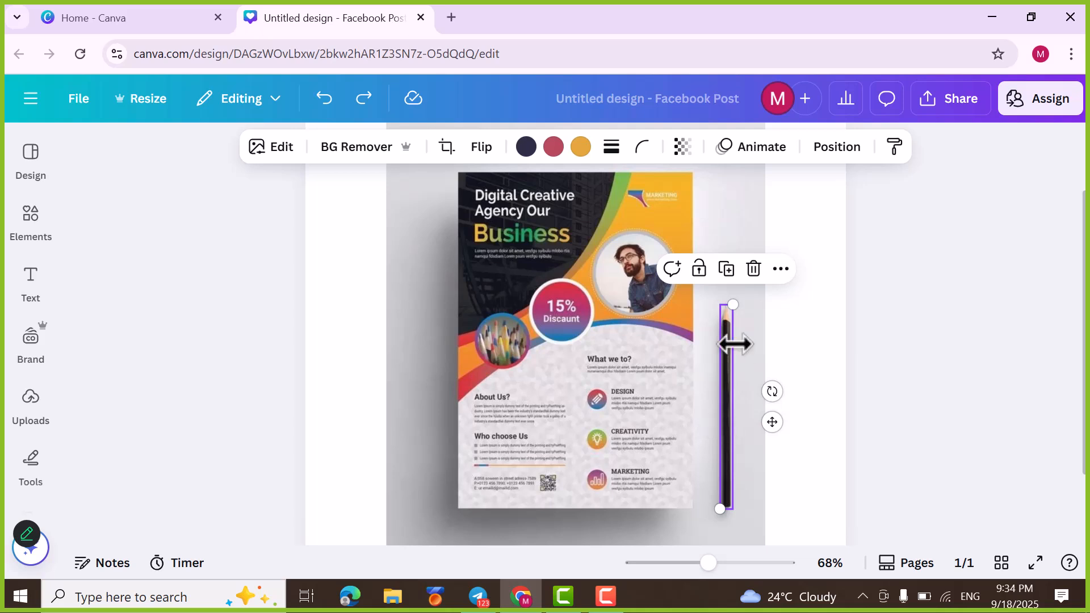
Step: Add a blank second page below the flyer page
scroll(724, 349, "down", 2)
left_click(595, 522)
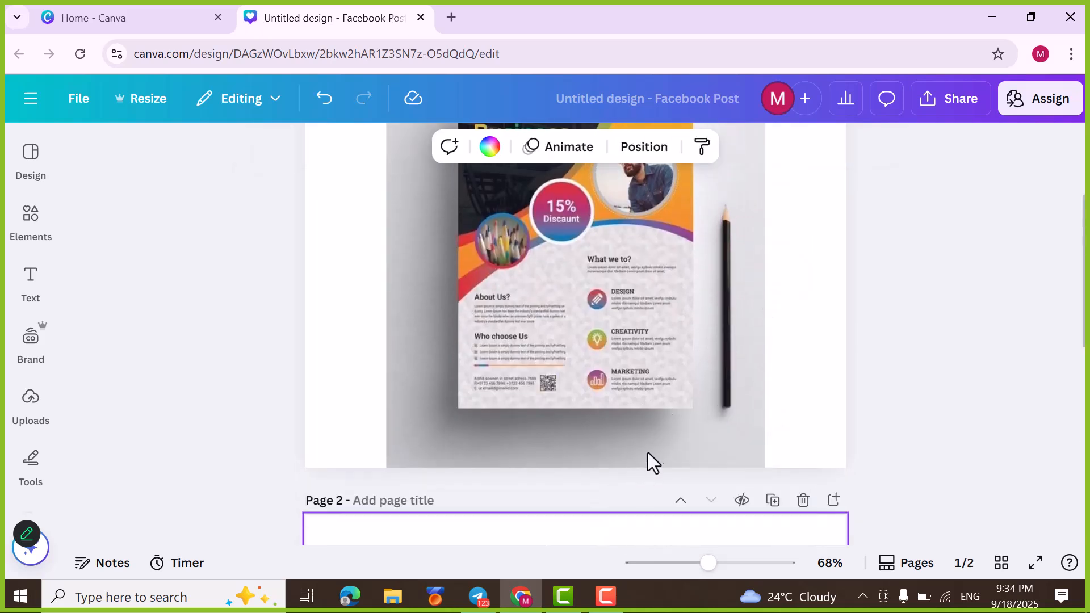
scroll(729, 315, "up", 6)
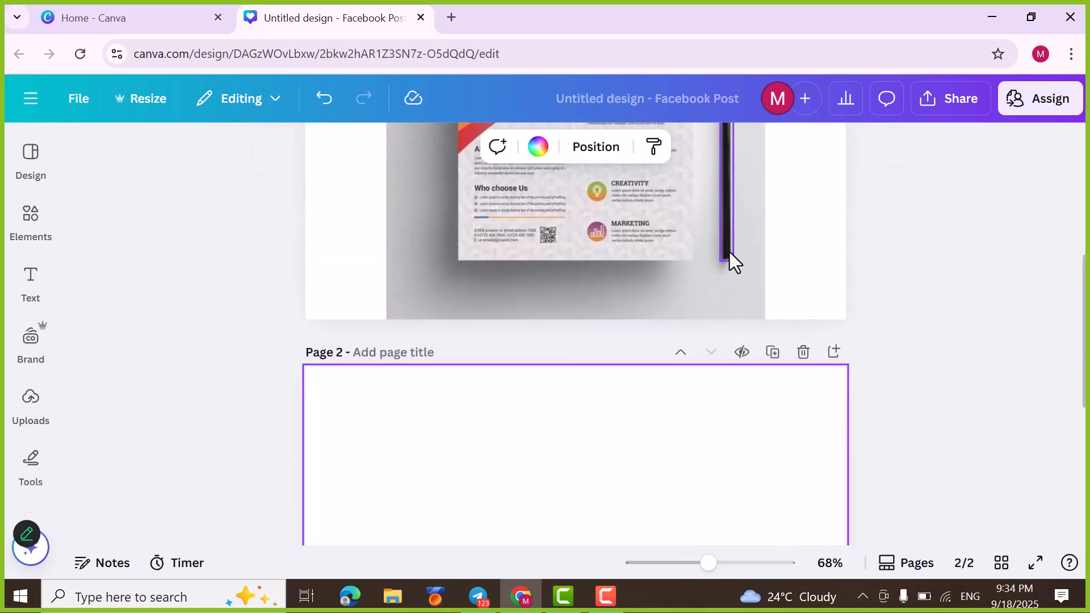
Step: Move the separated black pencil from the flyer page onto the blank second page and enlarge it there
left_click(728, 251)
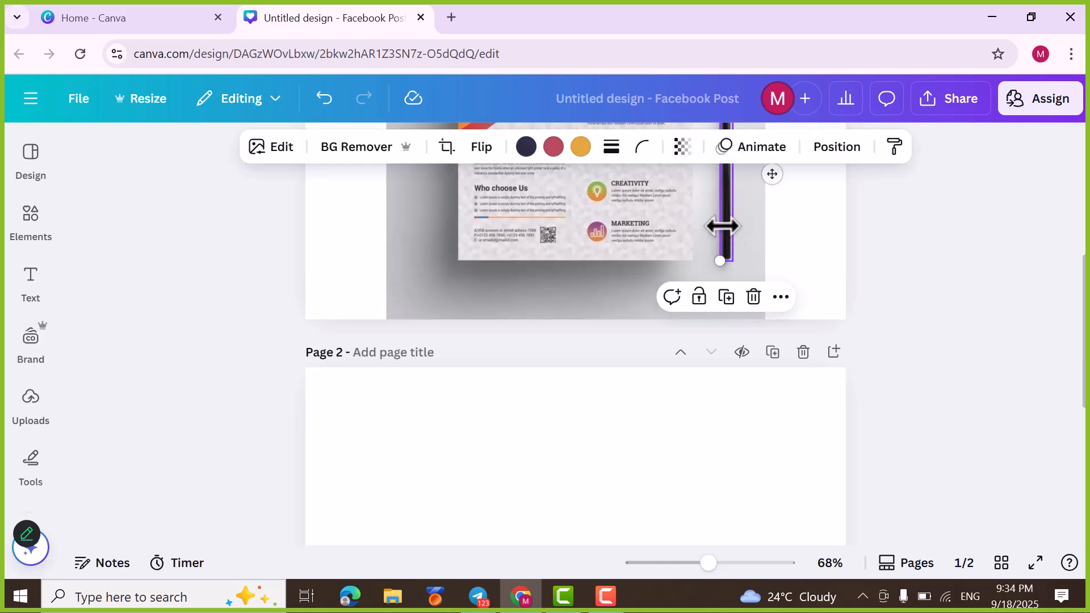
mouse_move(722, 209)
left_mouse_down()
mouse_move(689, 372)
mouse_move(653, 436)
left_mouse_up()
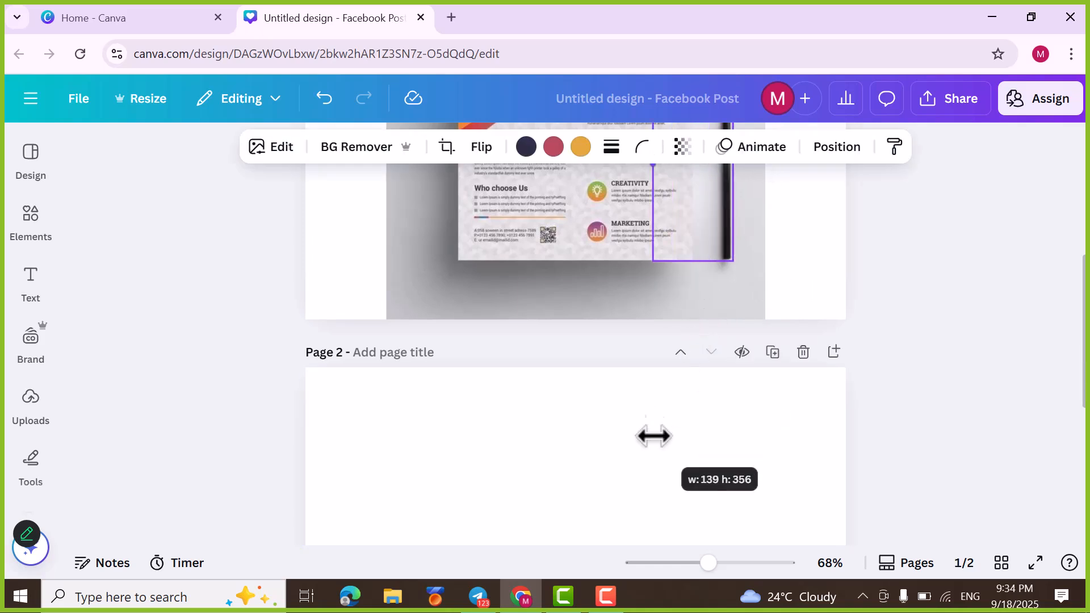
mouse_move(700, 222)
left_mouse_down()
mouse_move(701, 285)
mouse_move(587, 560)
left_mouse_up()
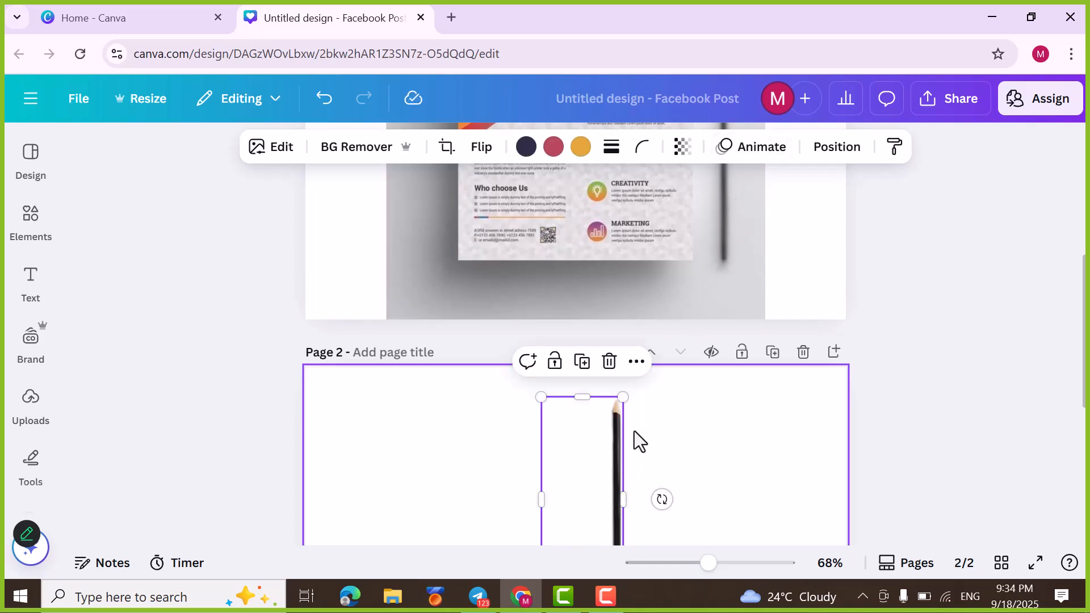
scroll(635, 431, "up", 3)
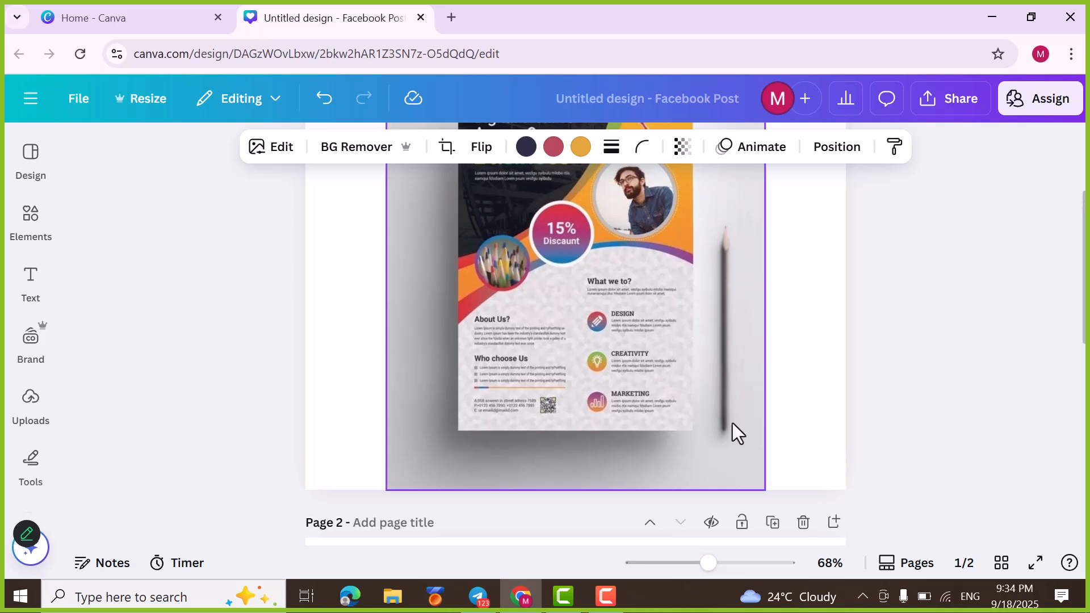
scroll(718, 369, "down", 6)
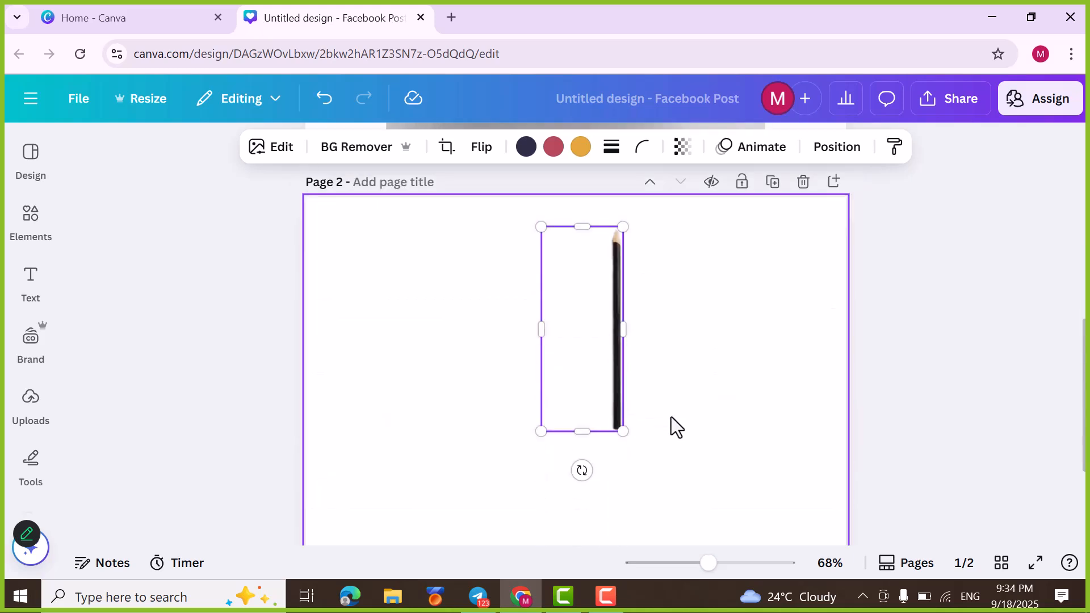
mouse_move(623, 432)
left_mouse_down()
mouse_move(714, 530)
mouse_move(733, 573)
mouse_move(723, 562)
left_mouse_up()
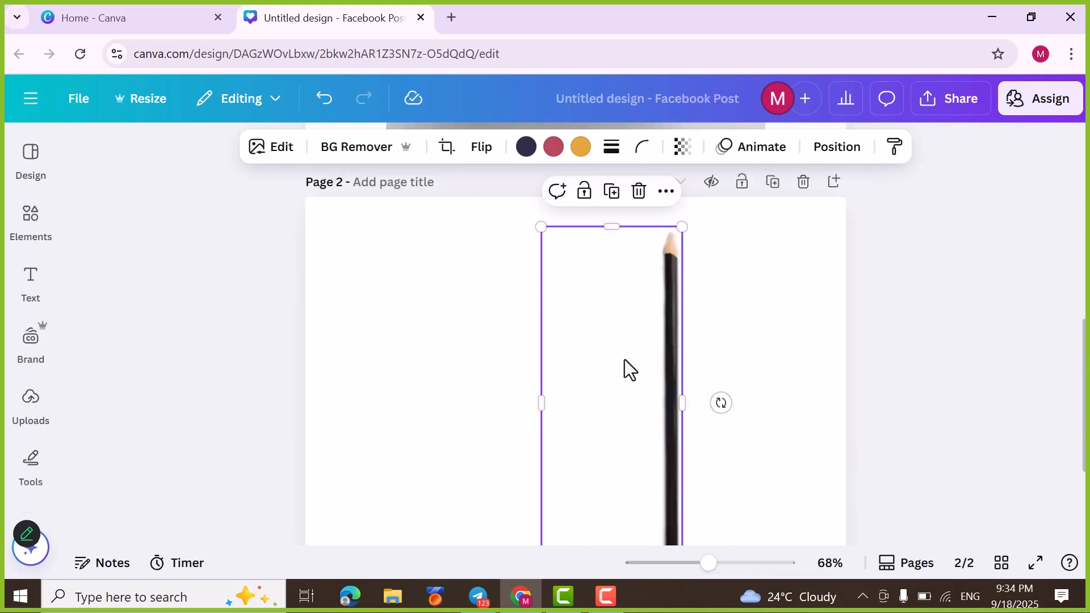
scroll(692, 298, "up", 6)
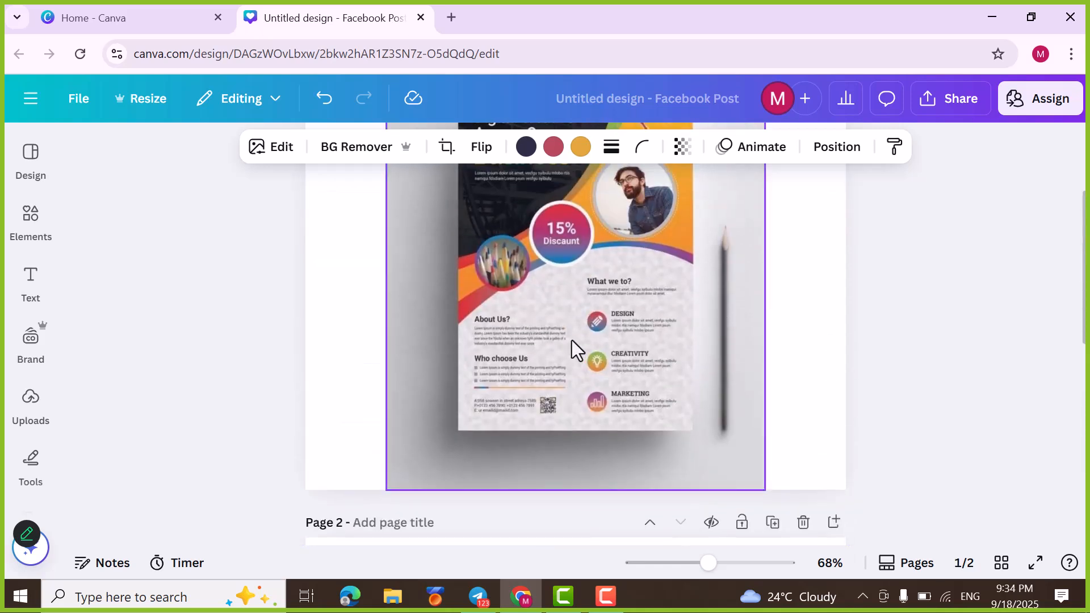
scroll(674, 294, "up", 3)
scroll(632, 310, "down", 1)
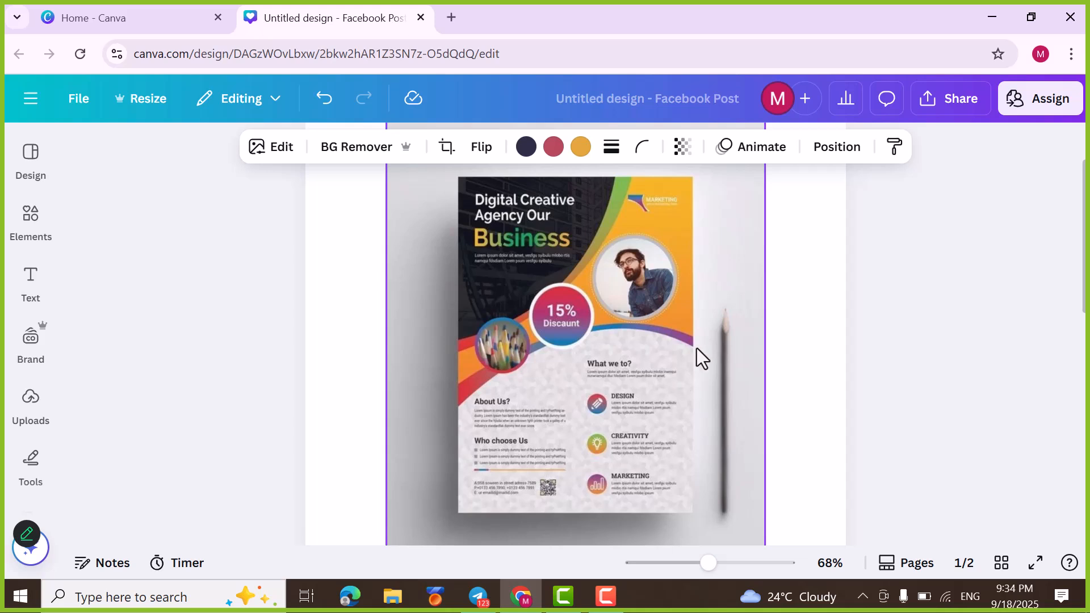
left_click(281, 151)
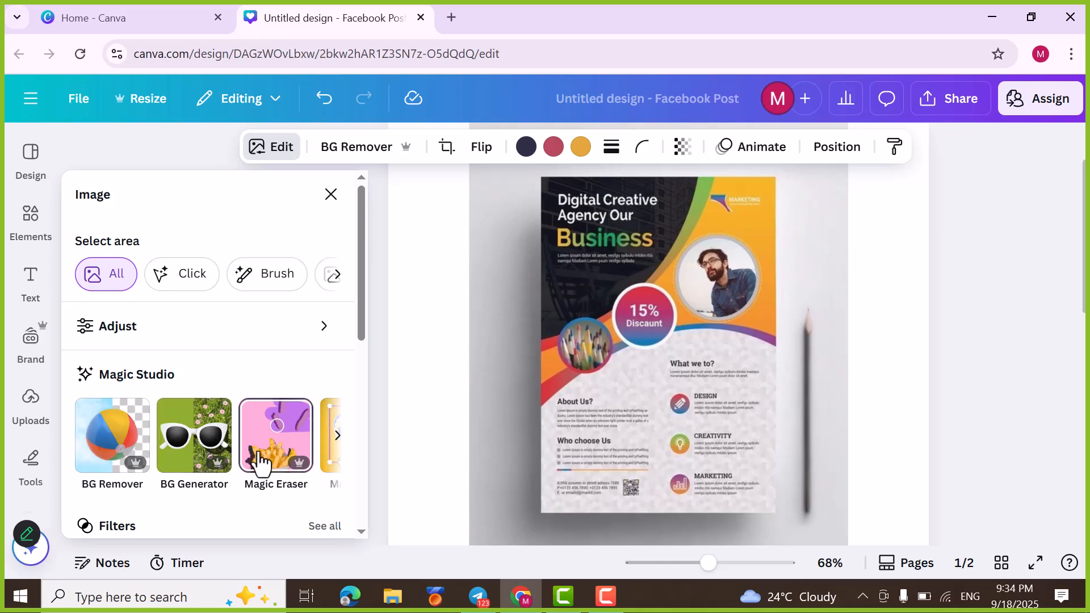
left_click(269, 464)
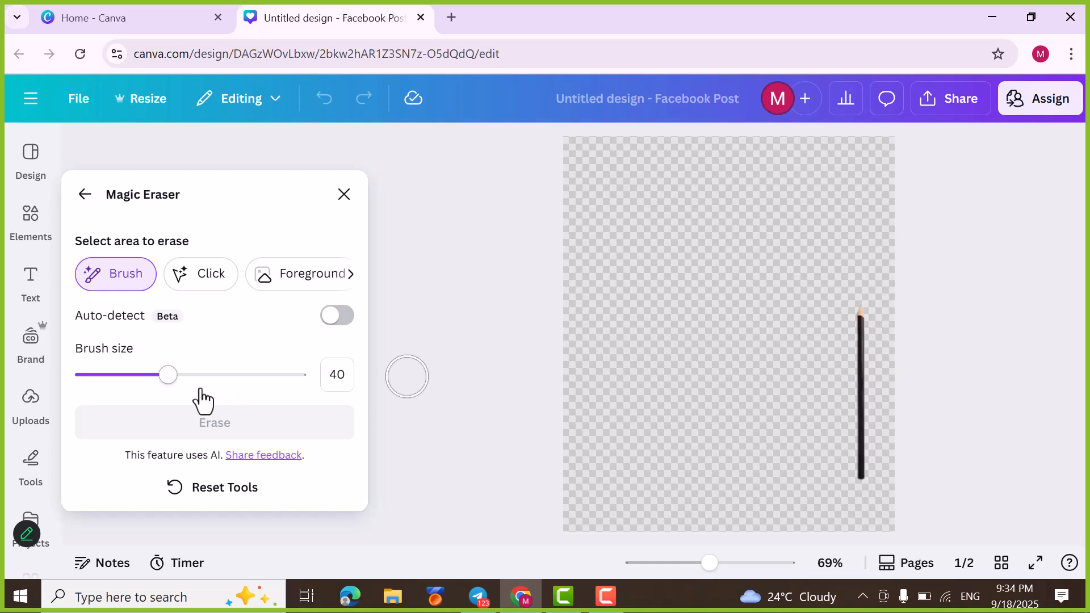
left_click_drag(168, 376, 132, 378)
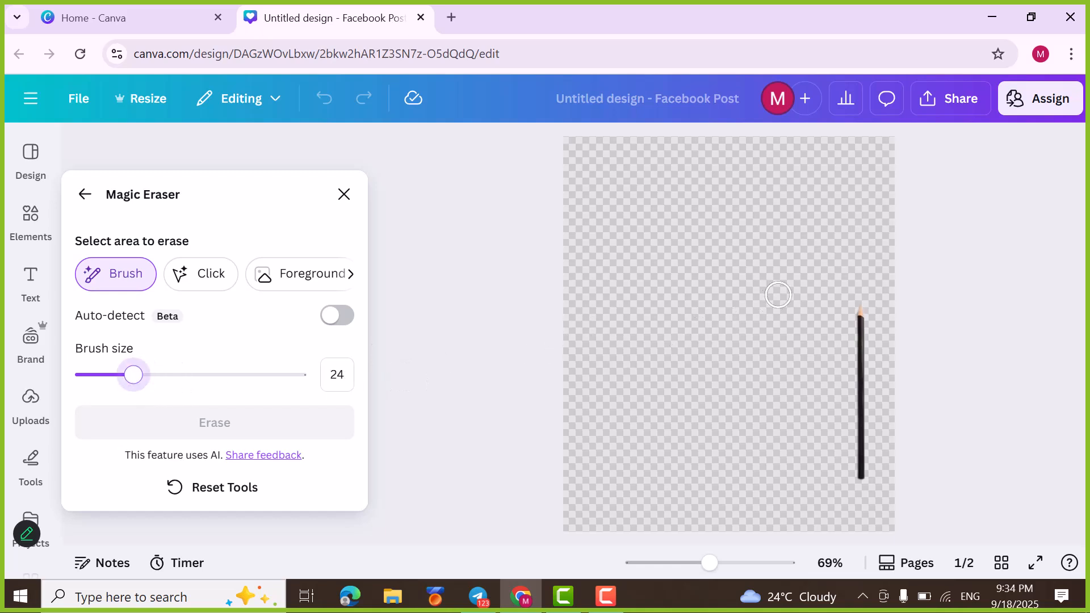
left_click_drag(856, 305, 863, 472)
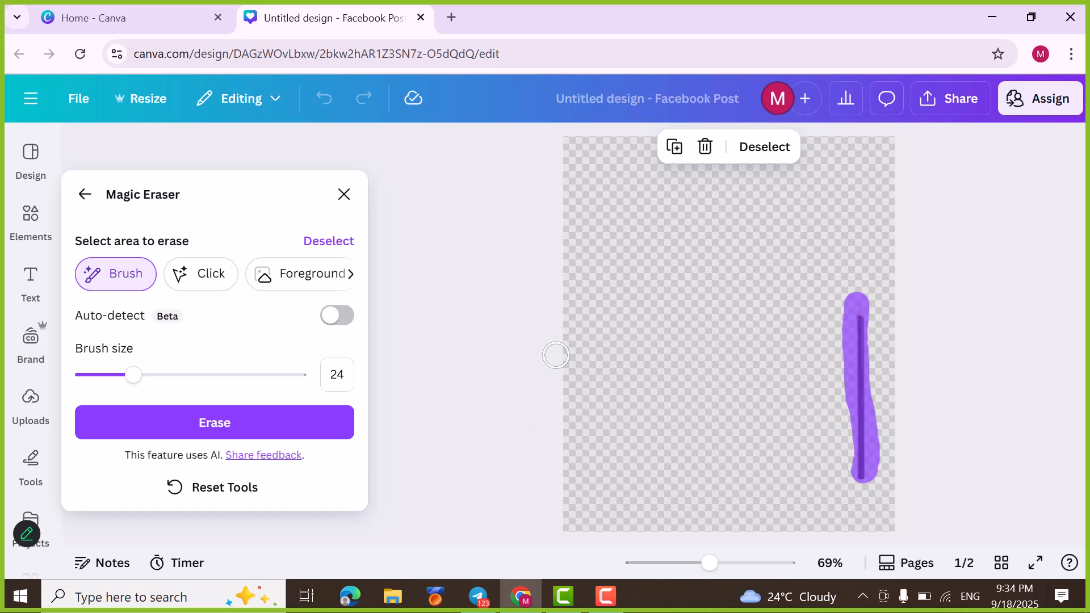
left_click(766, 148)
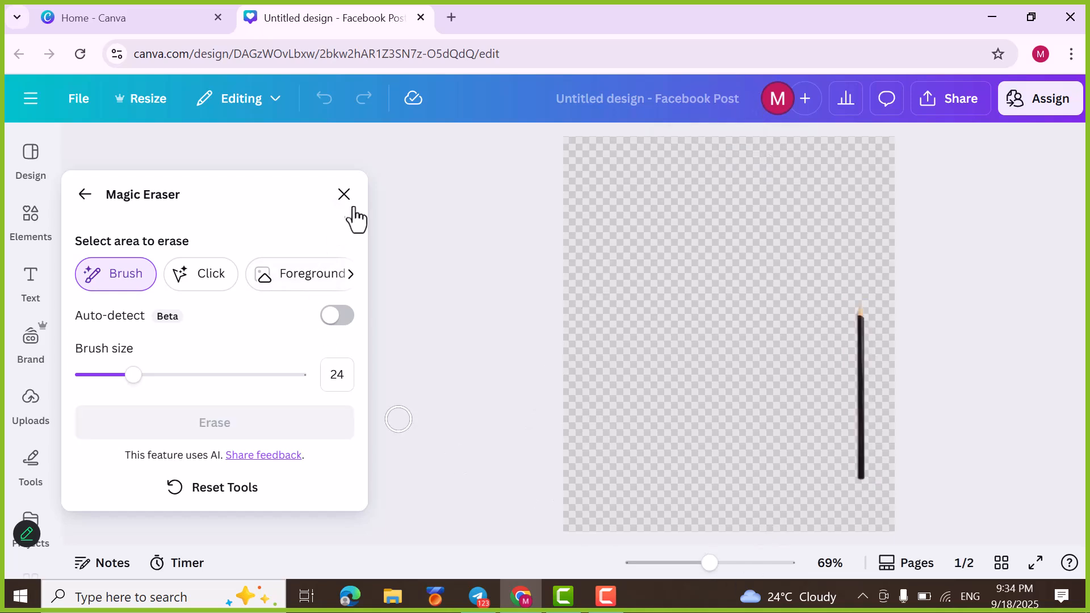
left_click(344, 194)
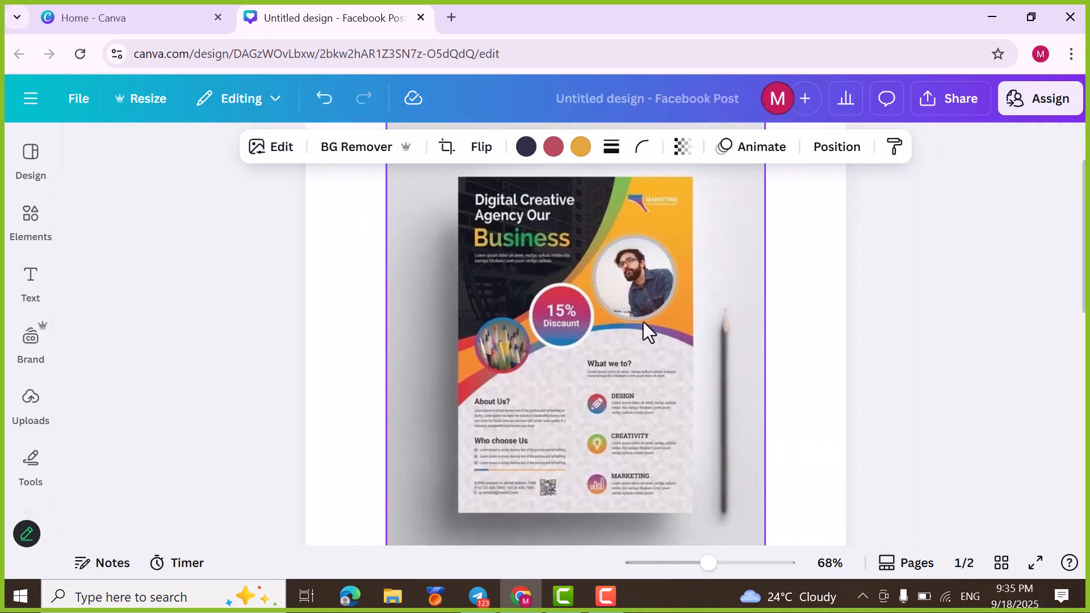
Step: Erase the pencil's leftover shadow beside the flyer with Magic Eraser, brushing over its full length at brush size 40
left_click(282, 149)
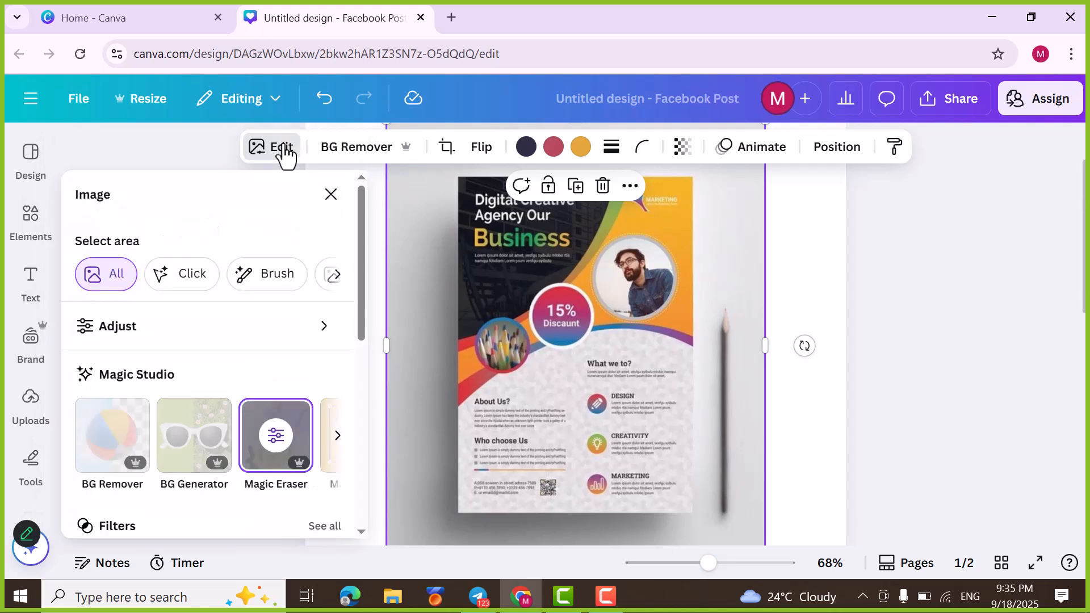
left_click(296, 447)
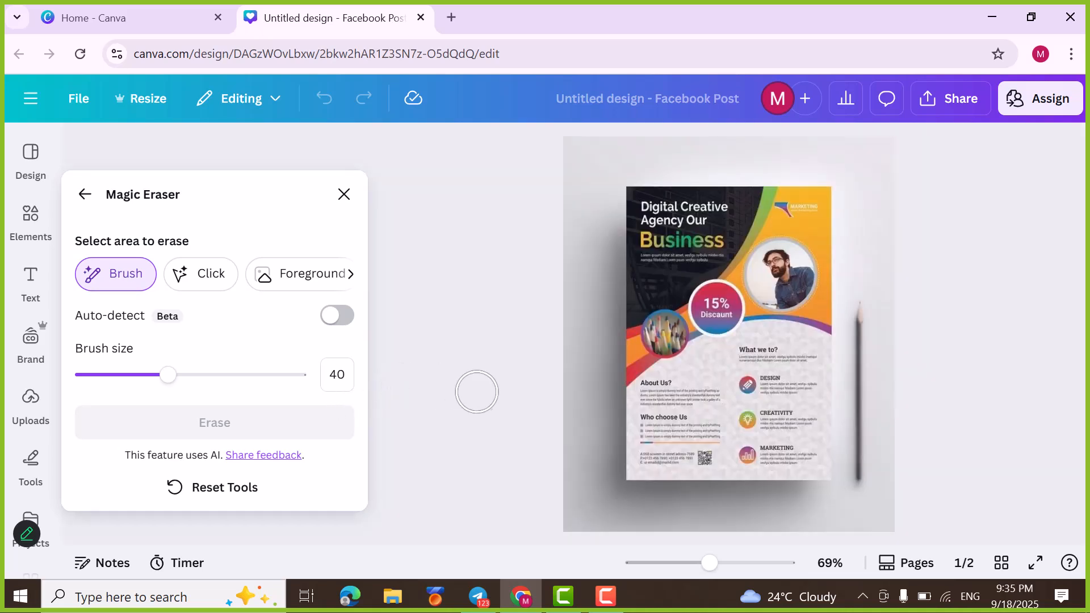
mouse_move(873, 305)
left_mouse_down()
mouse_move(866, 465)
mouse_move(861, 327)
left_mouse_up()
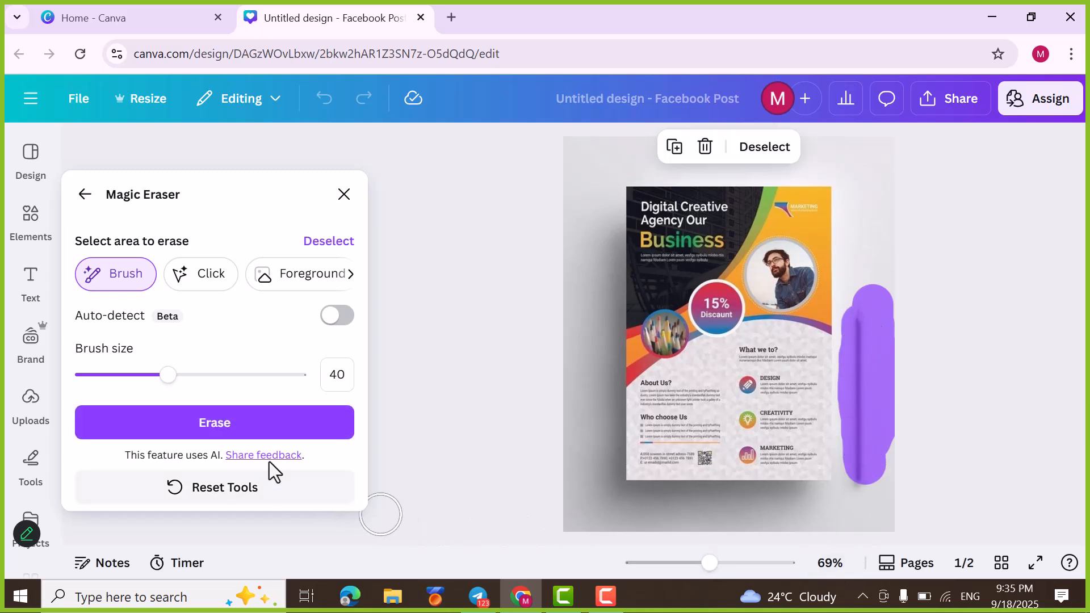
left_click(233, 438)
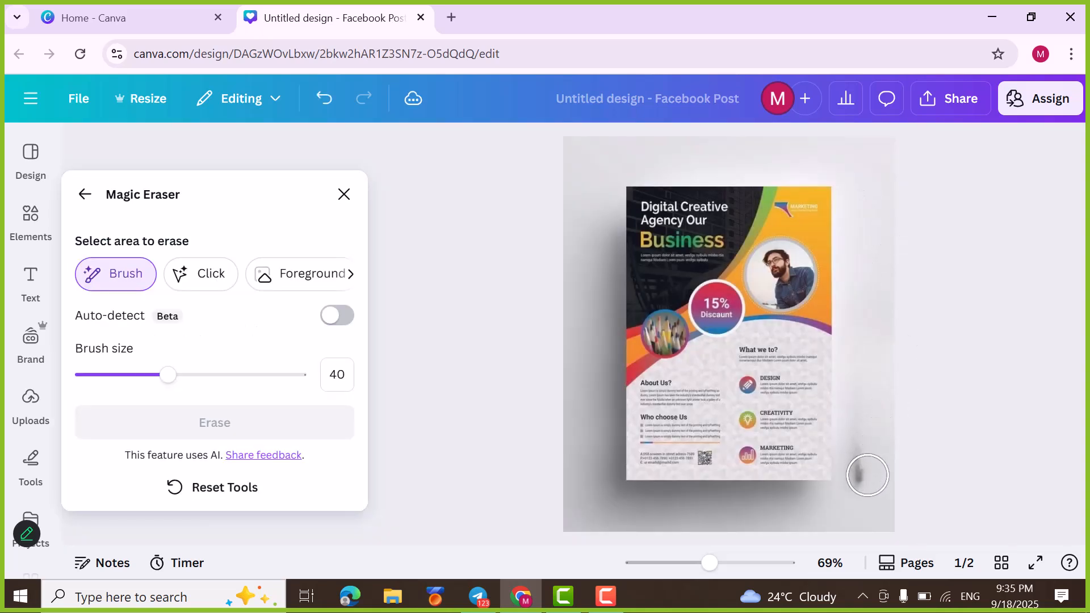
Step: Erase the remaining dark smudge at the lower end of the pencil's shadow and close Magic Eraser
left_click(868, 475)
left_click_drag(867, 475, 866, 447)
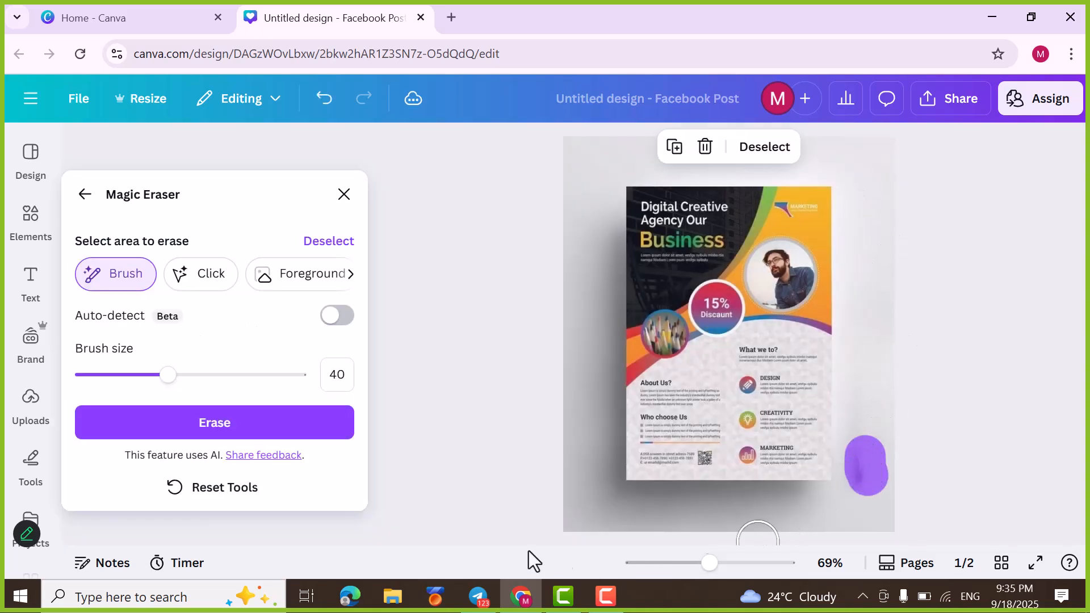
left_click(284, 425)
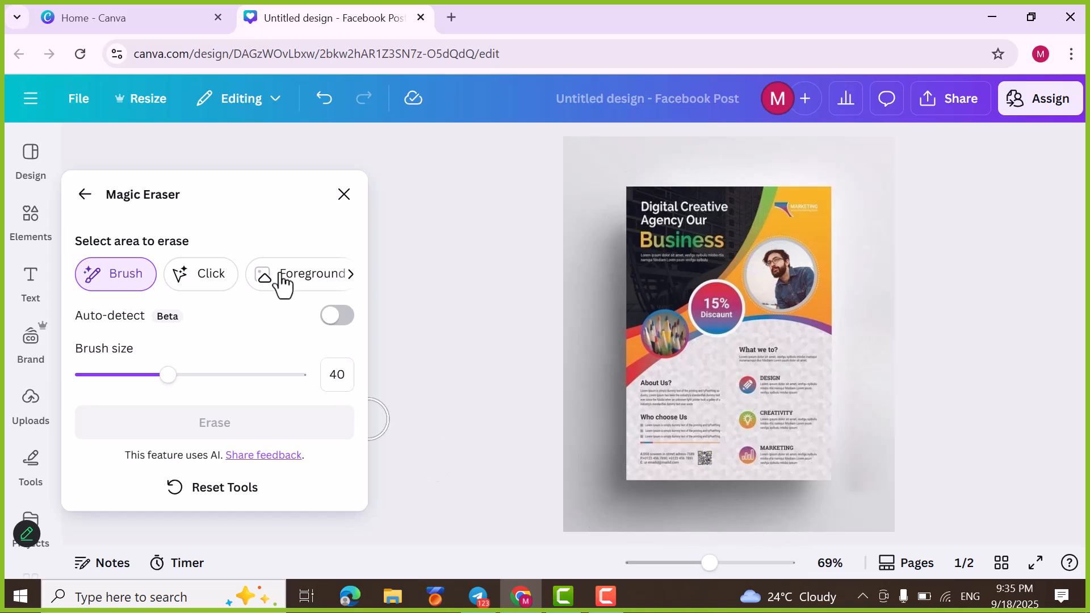
left_click(343, 194)
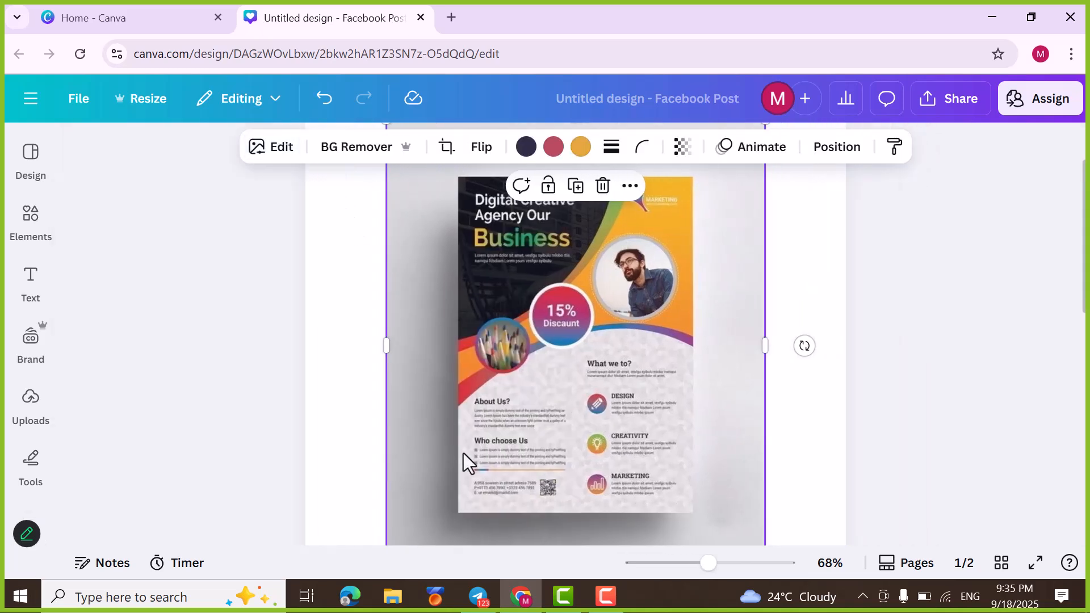
left_click(474, 607)
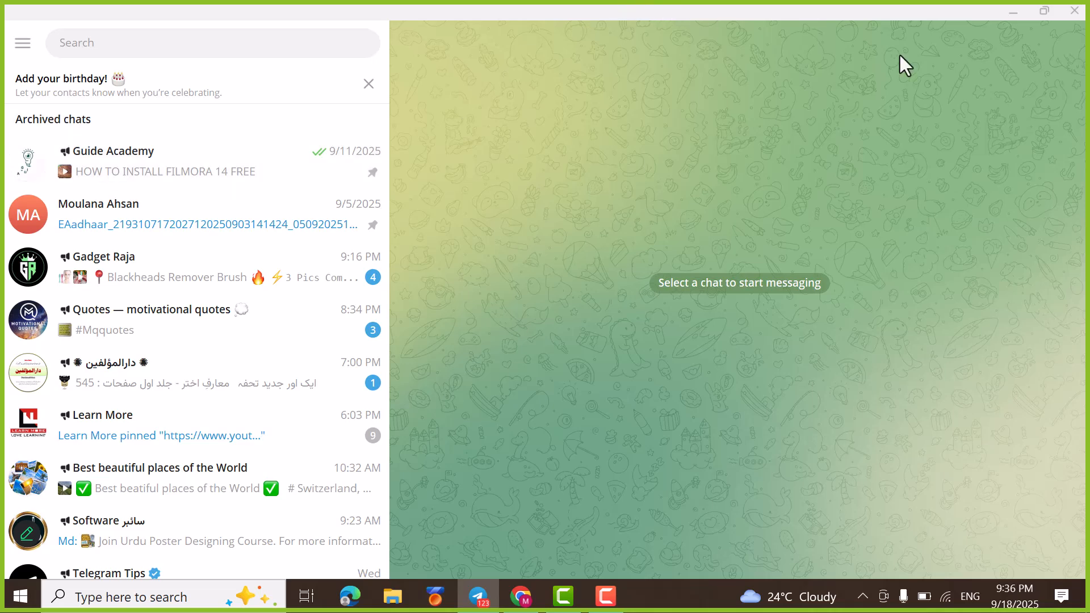
left_click(1014, 14)
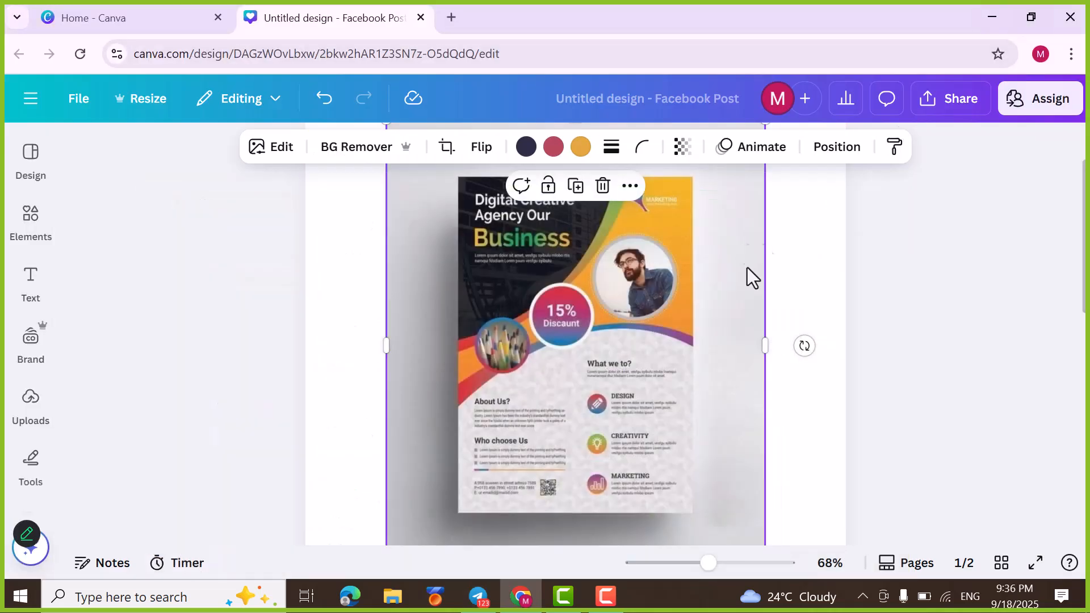
Step: Delete the enlarged pencil from the second page
scroll(771, 366, "down", 2)
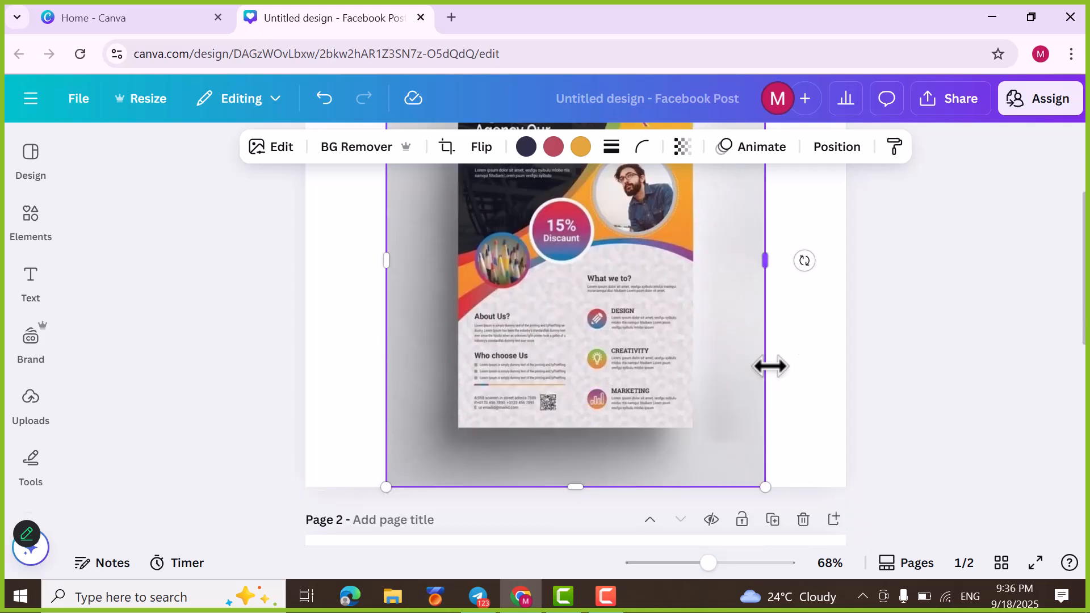
scroll(771, 366, "down", 8)
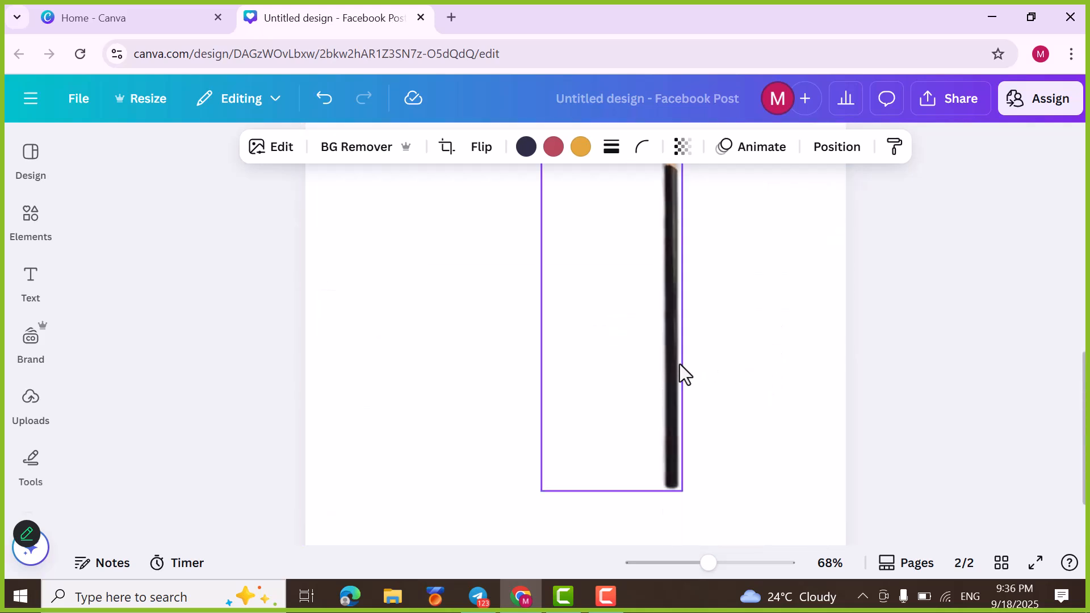
left_click(680, 363)
key("Delete")
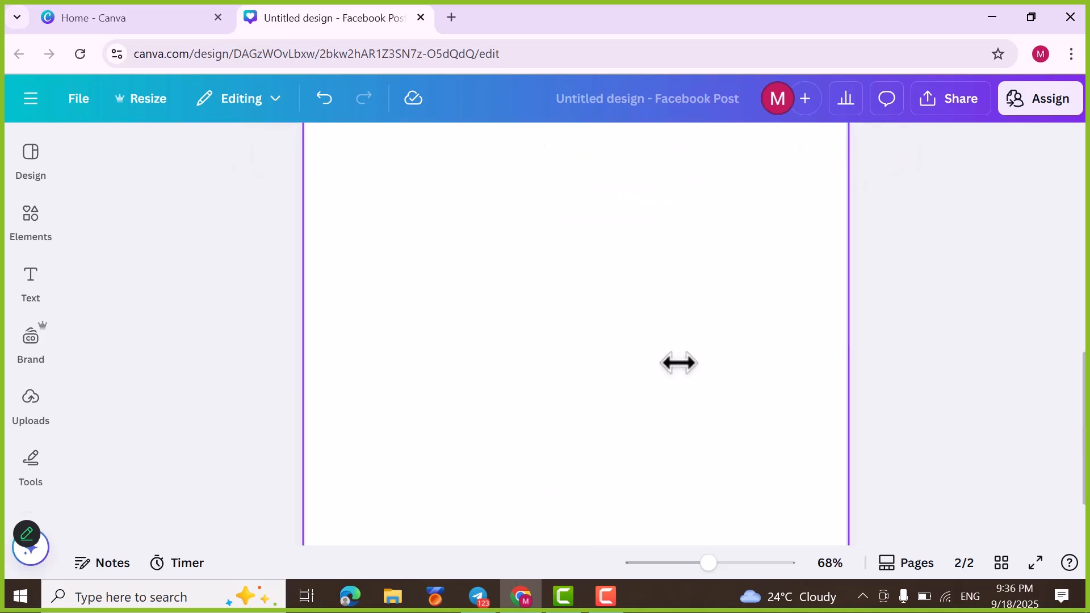
Step: Add the uploaded desk computer photo, the red column image and the garden arch scene to the design
scroll(680, 360, "up", 5)
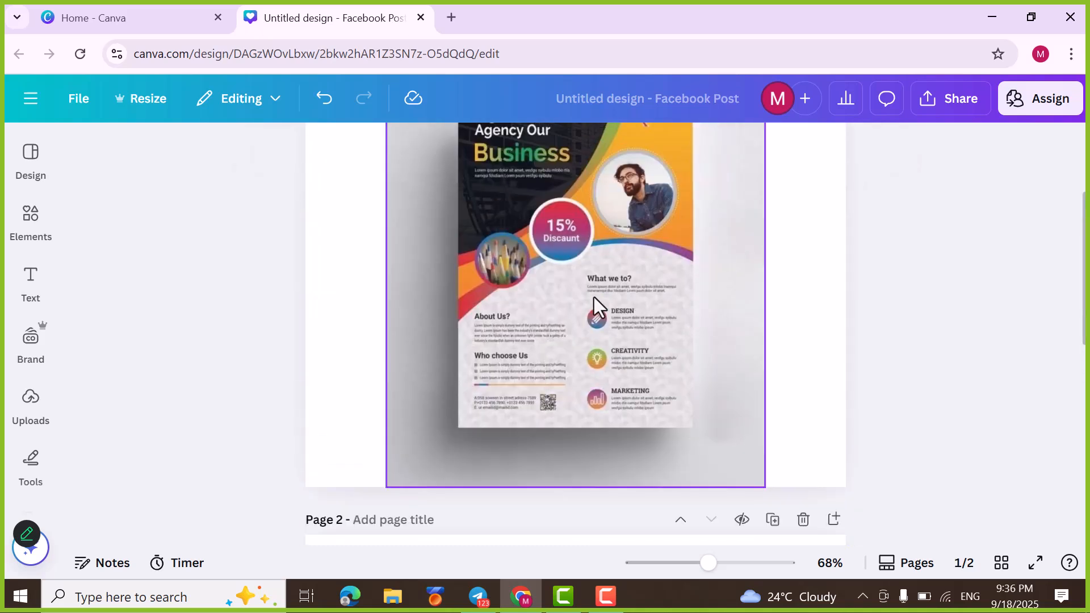
scroll(585, 294, "up", 3)
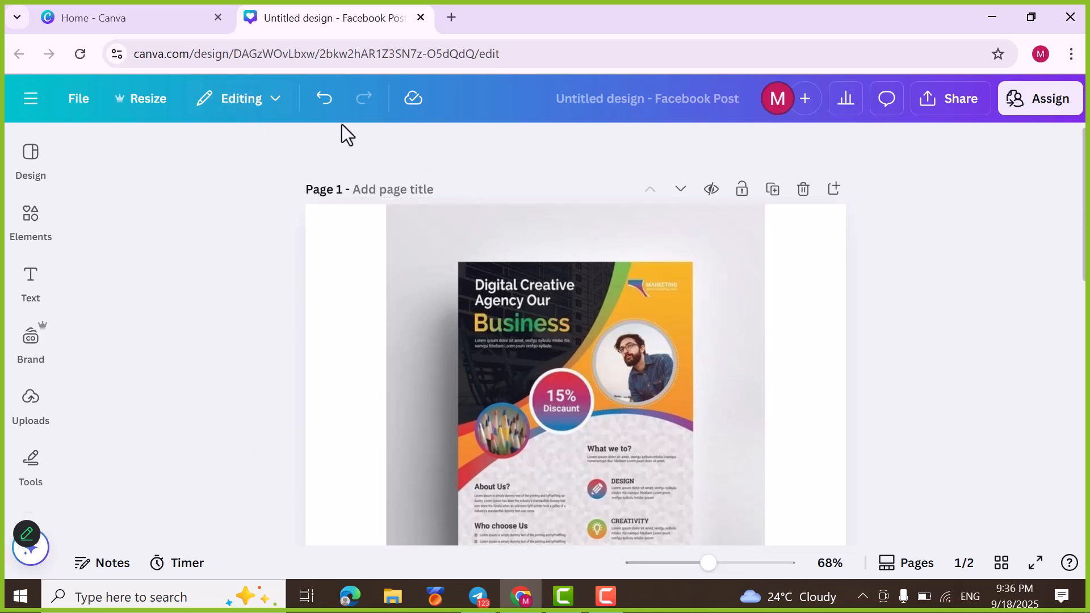
scroll(376, 431, "down", 4)
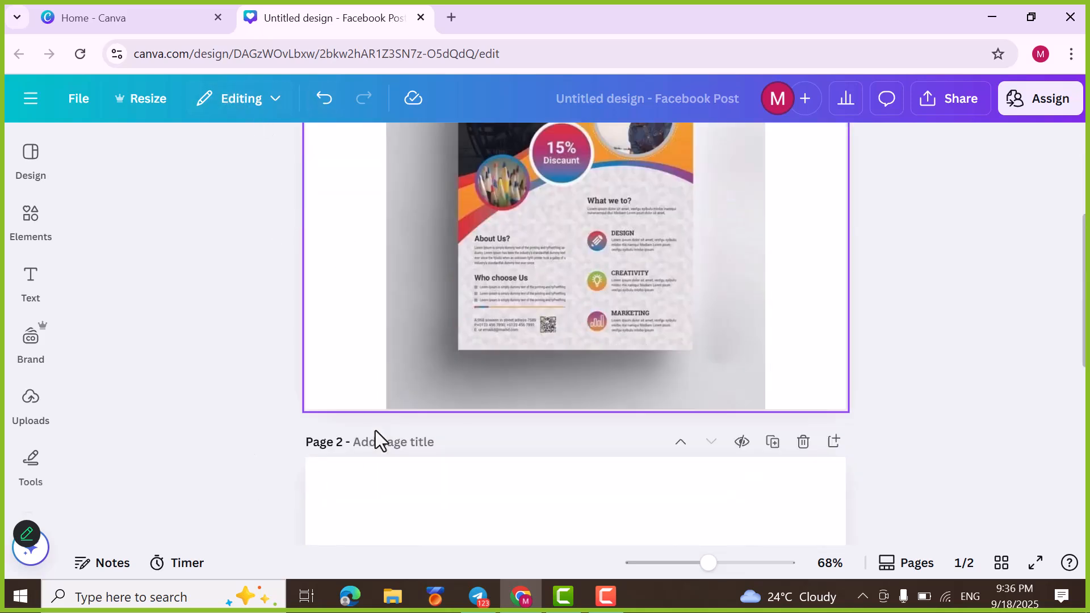
left_click(519, 517)
left_click(31, 406)
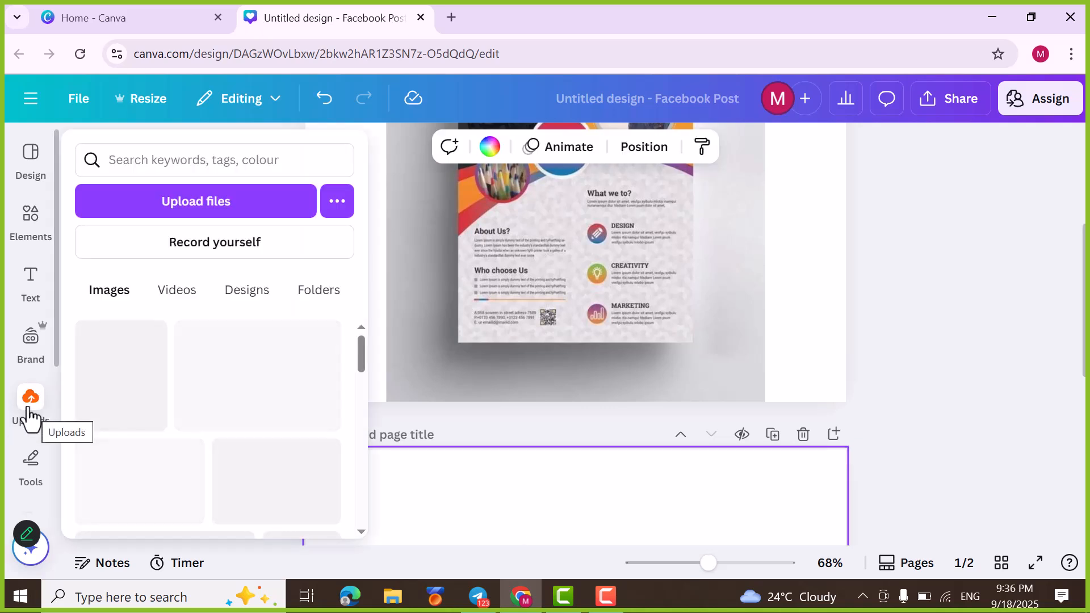
scroll(227, 457, "down", 3)
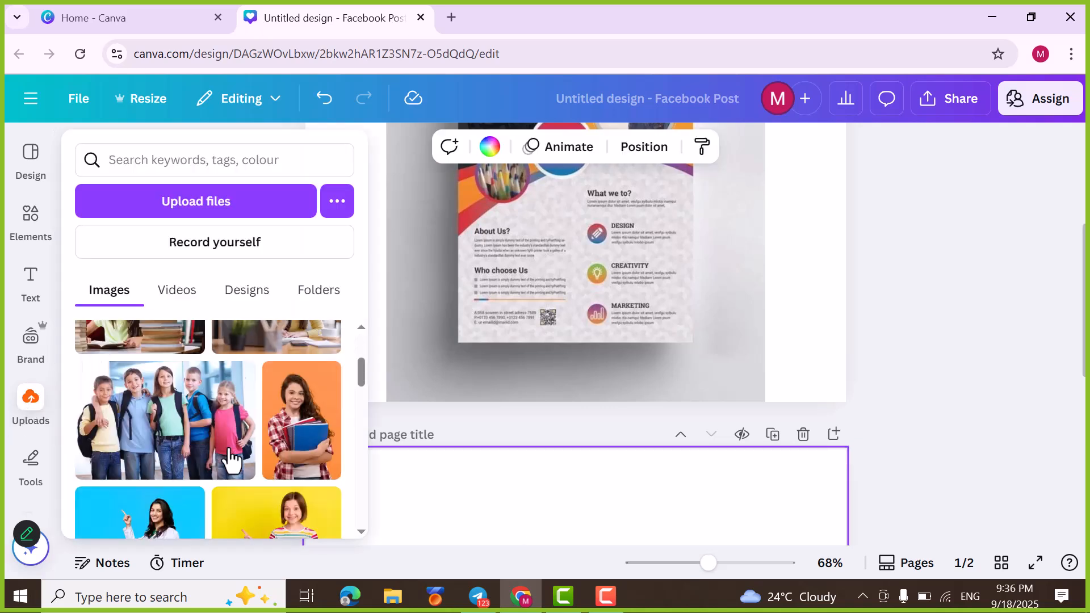
scroll(250, 451, "down", 4)
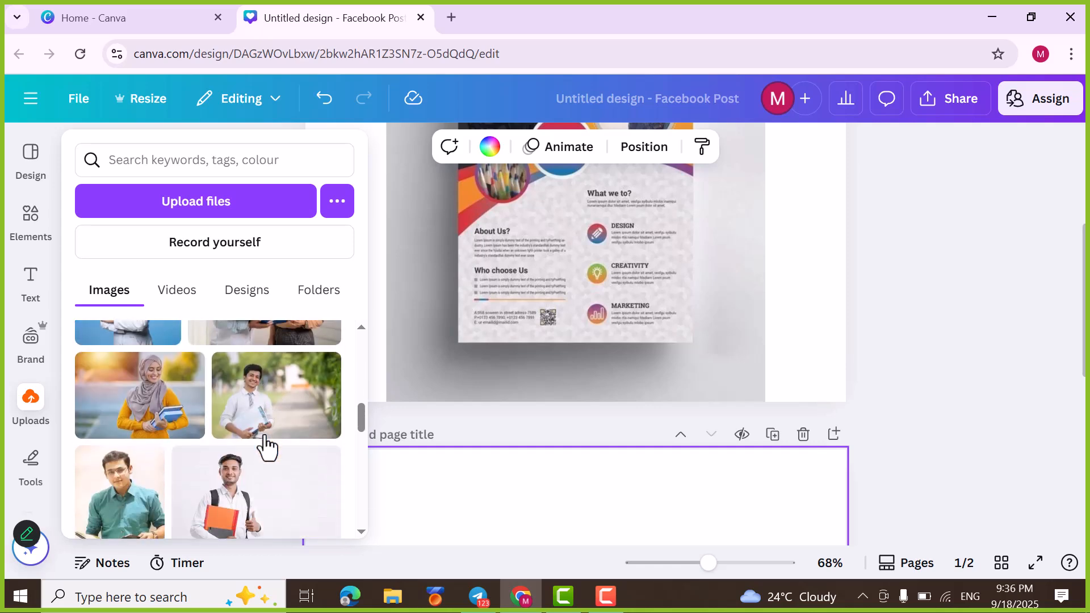
scroll(264, 448, "down", 2)
scroll(264, 449, "up", 3)
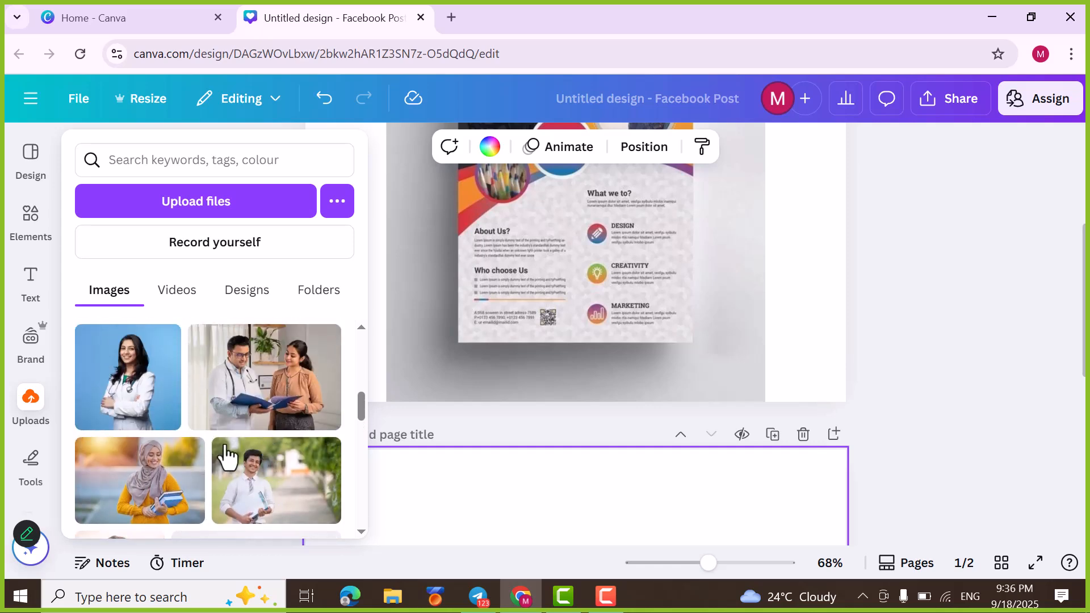
scroll(235, 449, "down", 5)
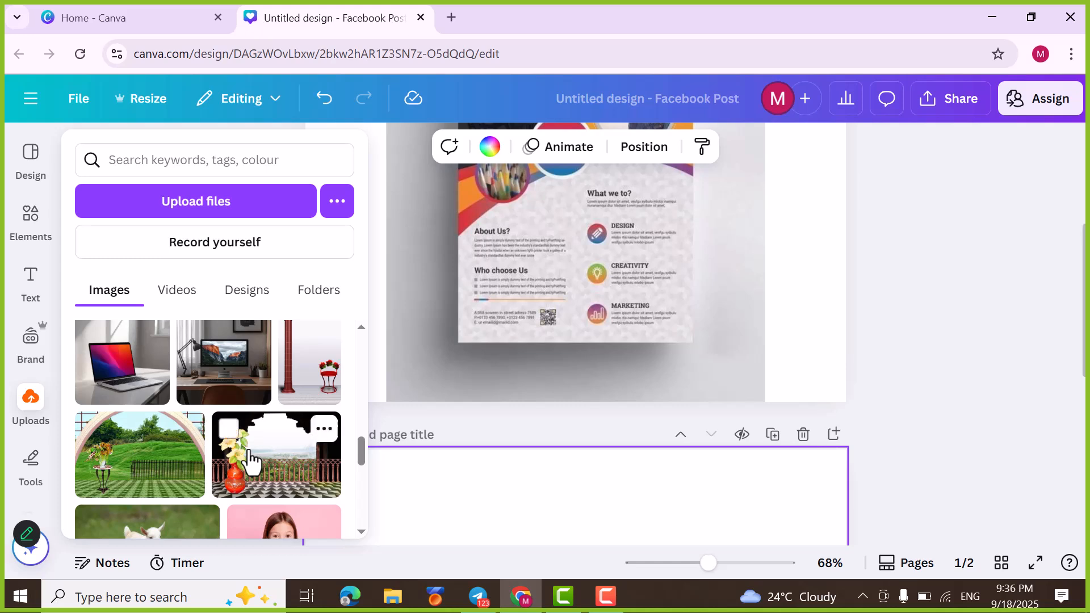
left_click(223, 385)
left_click(312, 389)
left_click_drag(107, 477, 650, 277)
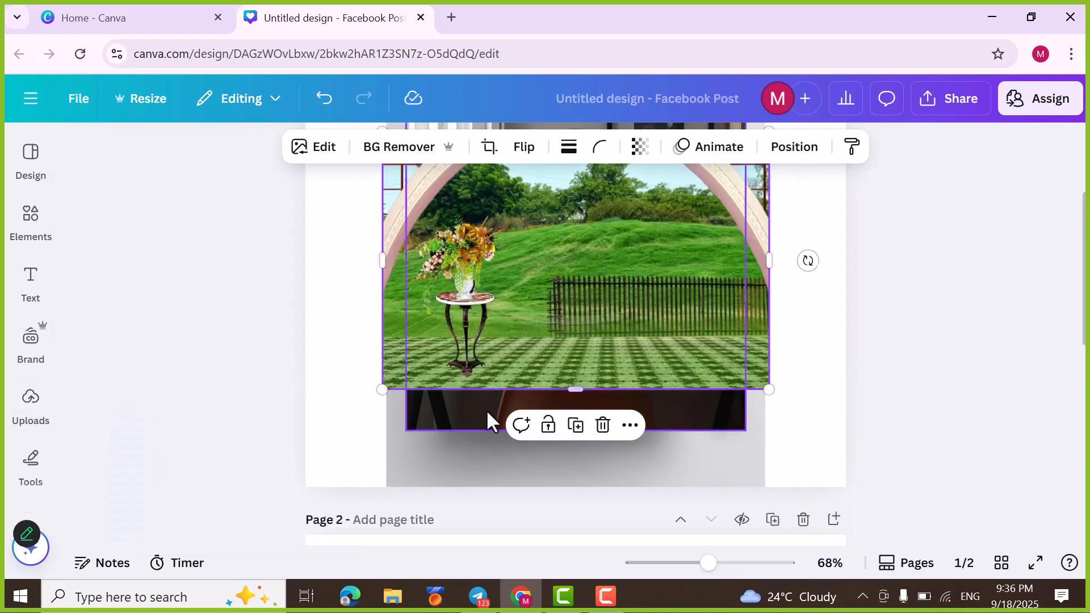
Step: Place the uploaded white baby goat photo on page 2 and enlarge it to about the page's width
scroll(438, 401, "down", 3)
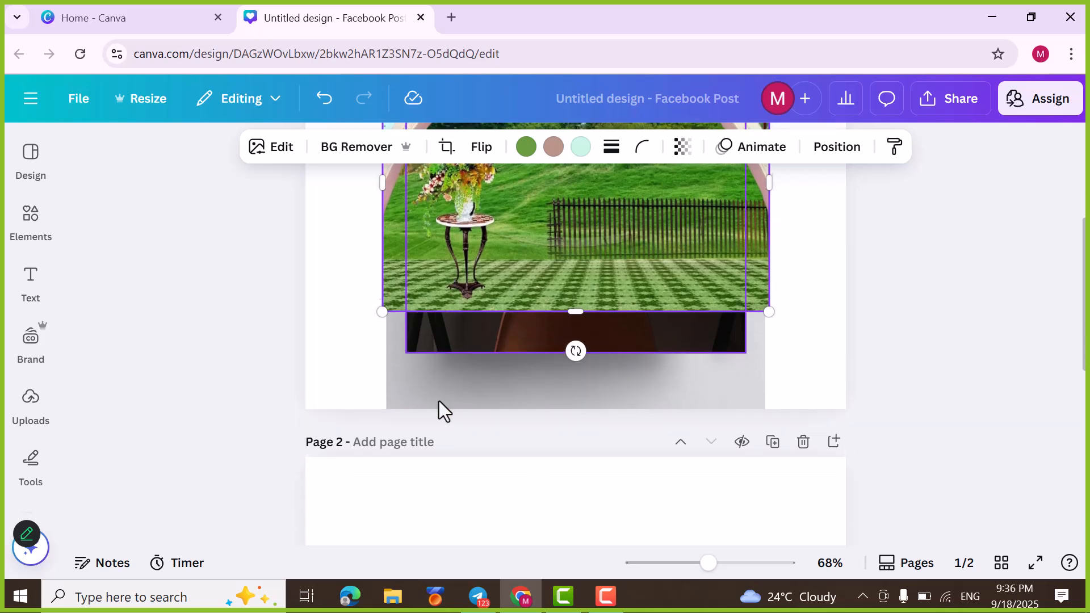
left_click(27, 414)
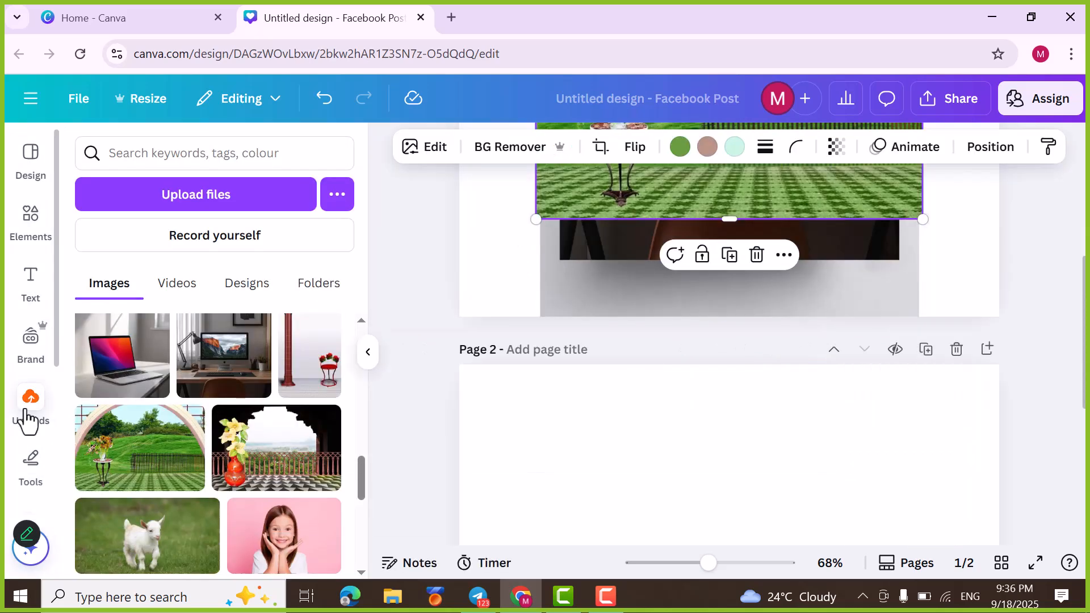
left_click(534, 486)
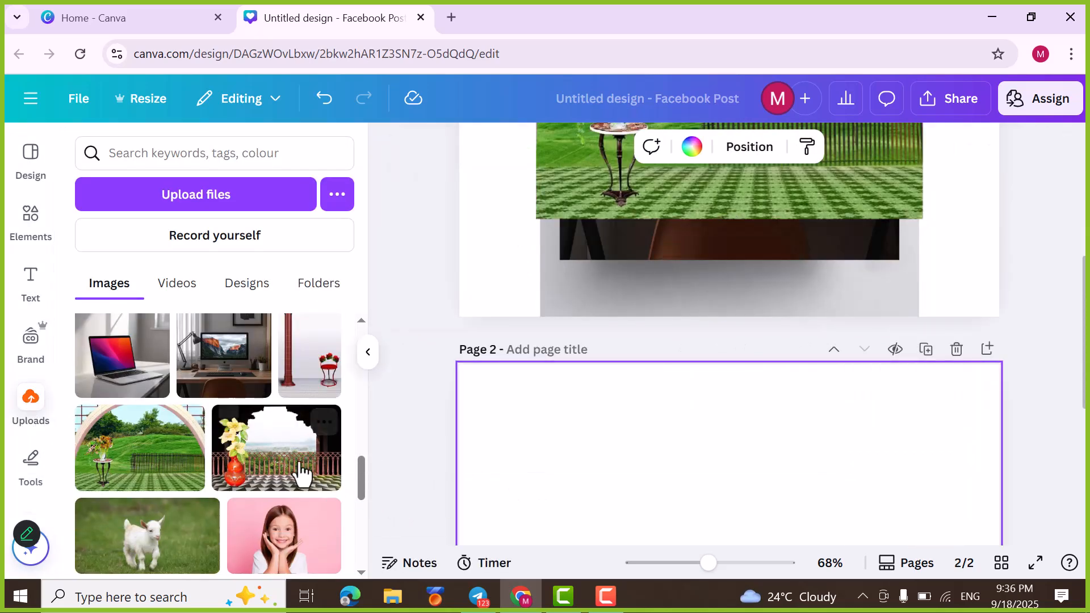
scroll(210, 550, "down", 2)
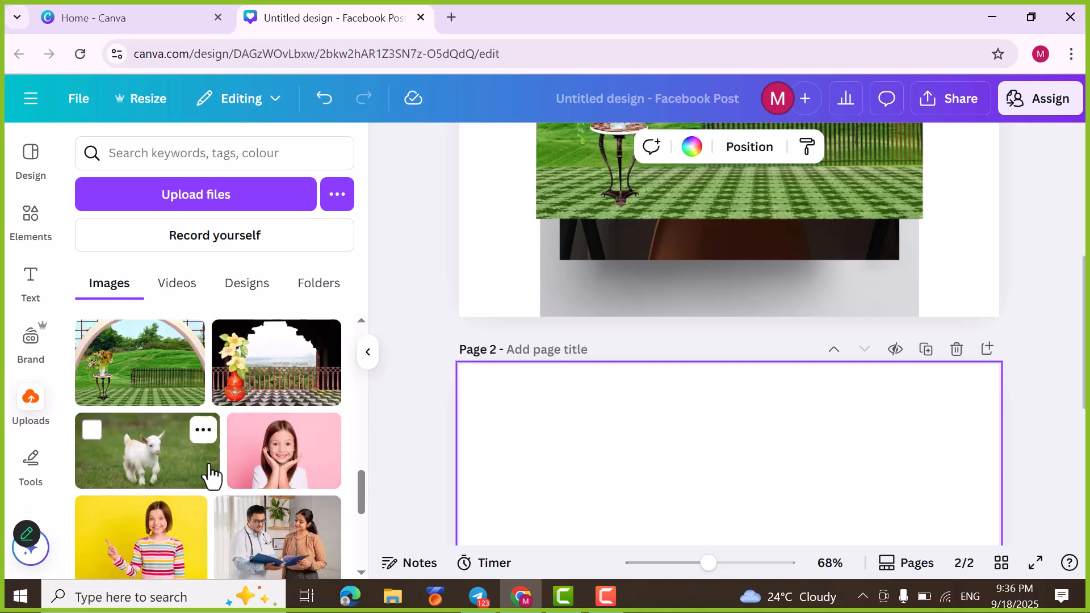
left_click(165, 465)
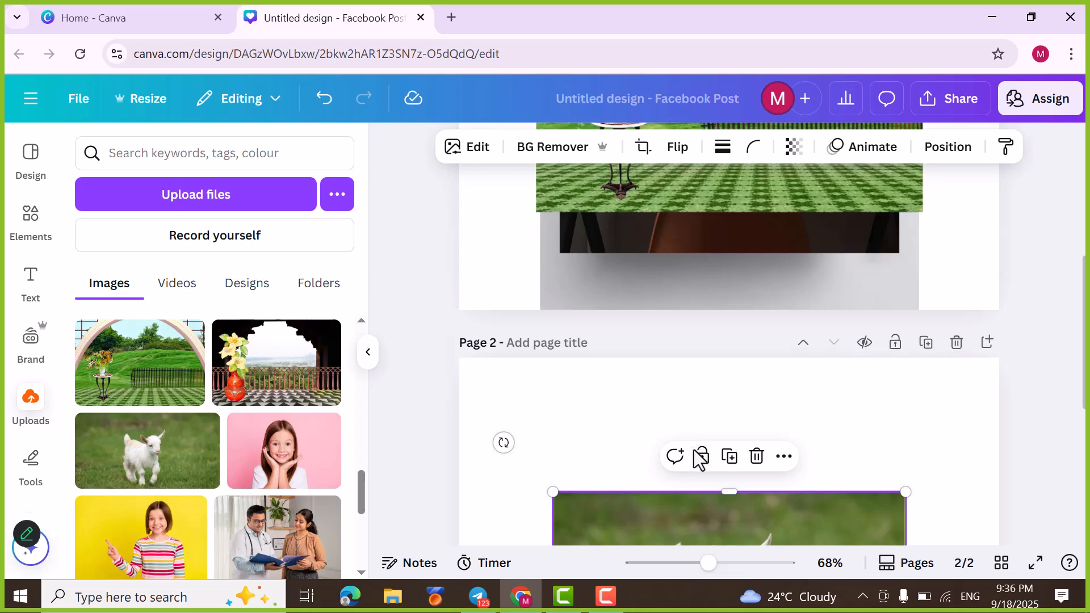
left_click_drag(908, 328, 993, 233)
left_click_drag(553, 514, 463, 558)
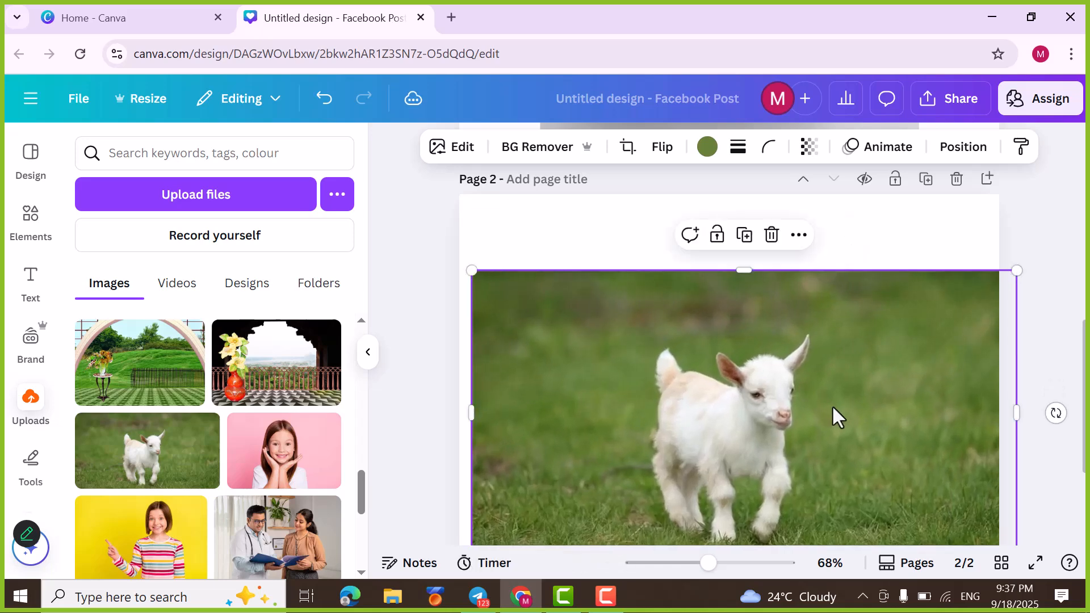
Step: Separate the baby goat from its grass background with Magic Grab
scroll(833, 405, "down", 2)
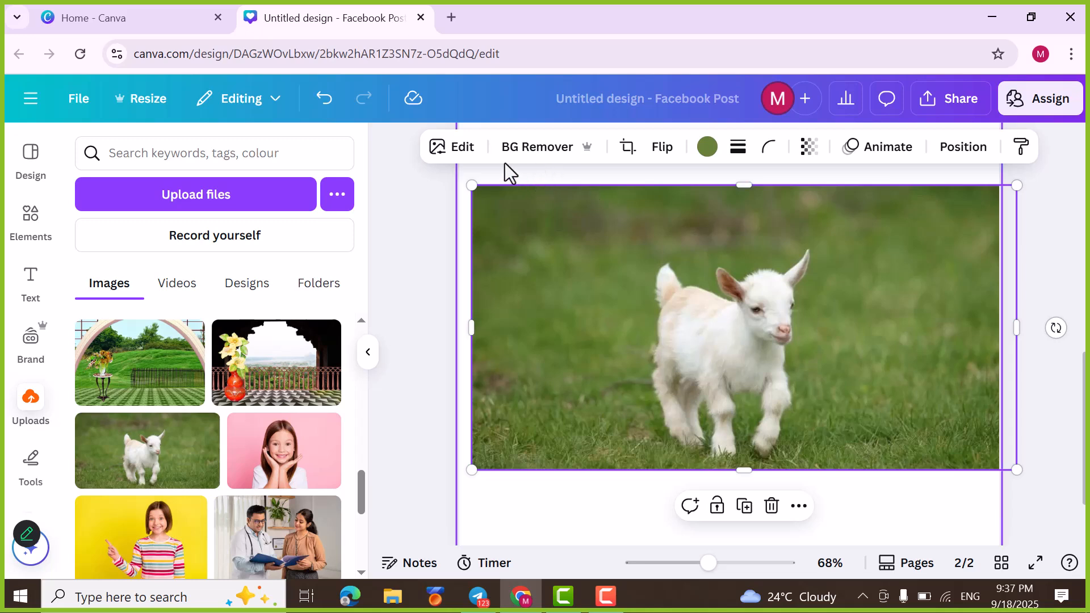
left_click(458, 150)
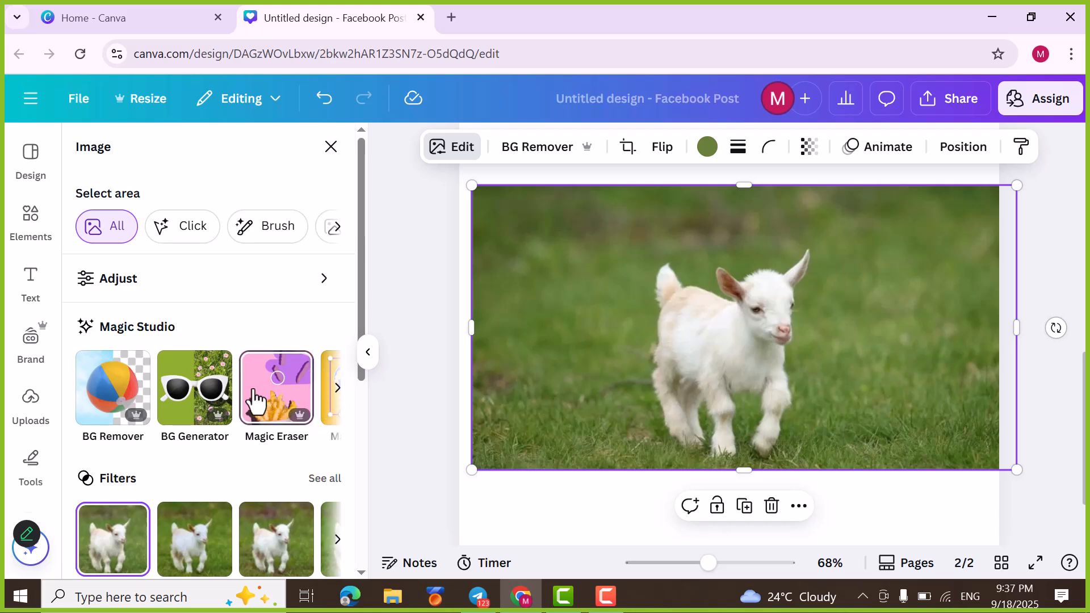
left_click(337, 391)
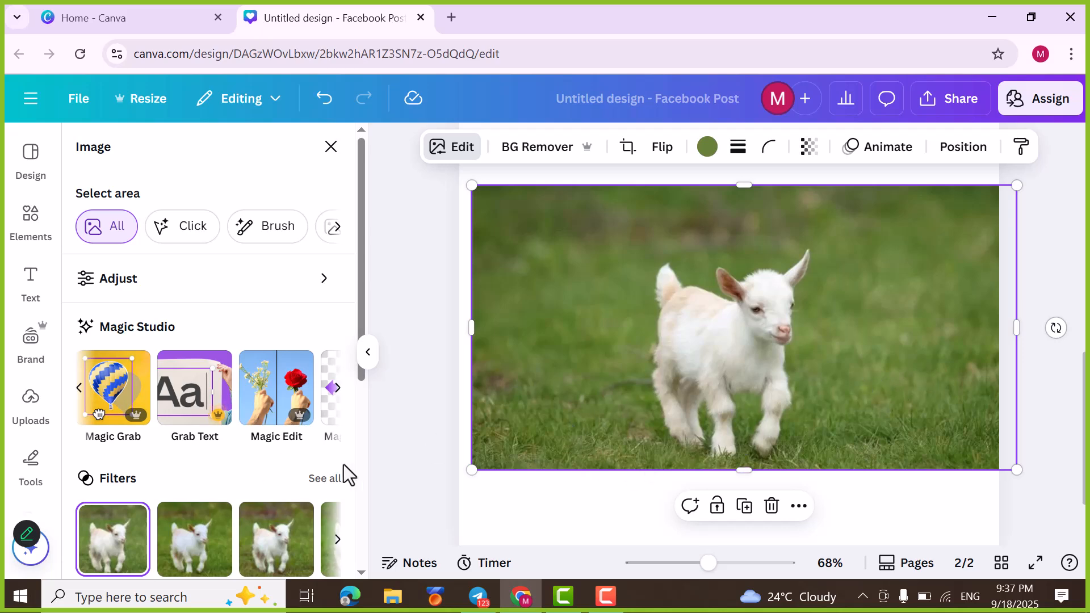
left_click(113, 389)
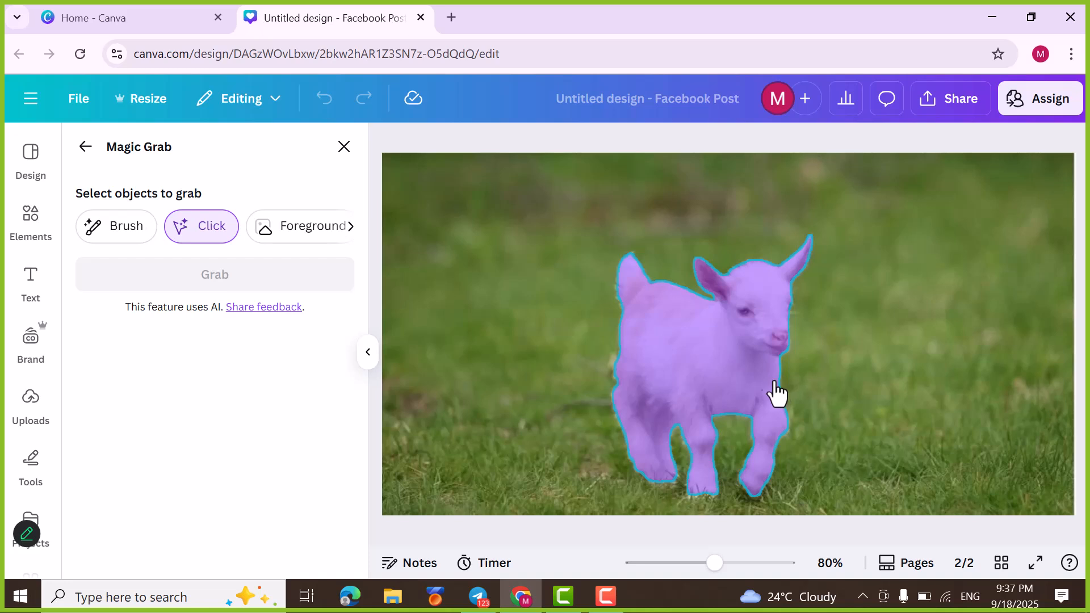
left_click(717, 361)
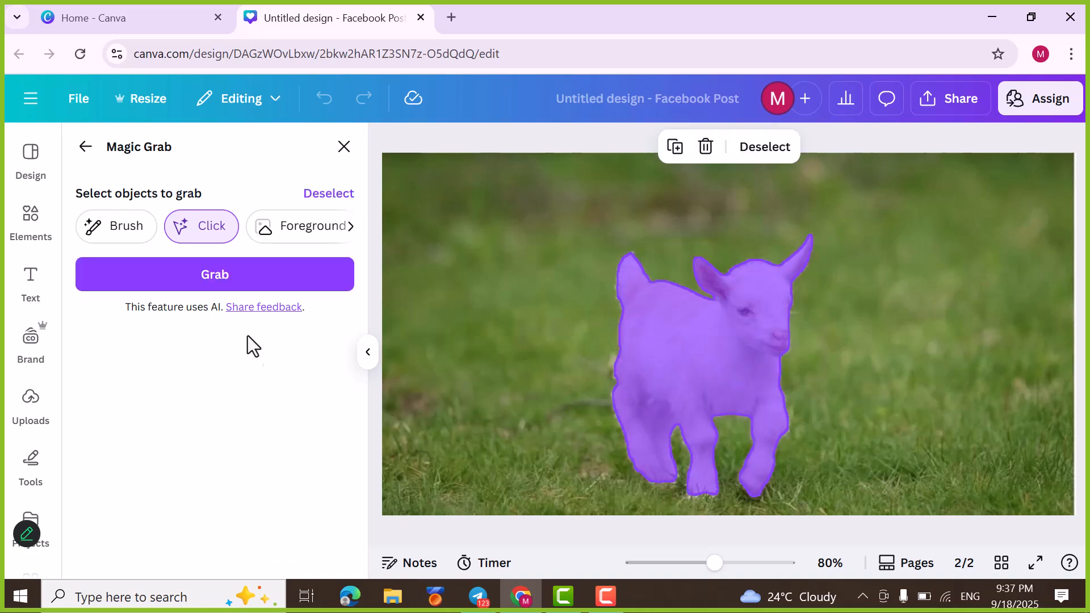
left_click(215, 278)
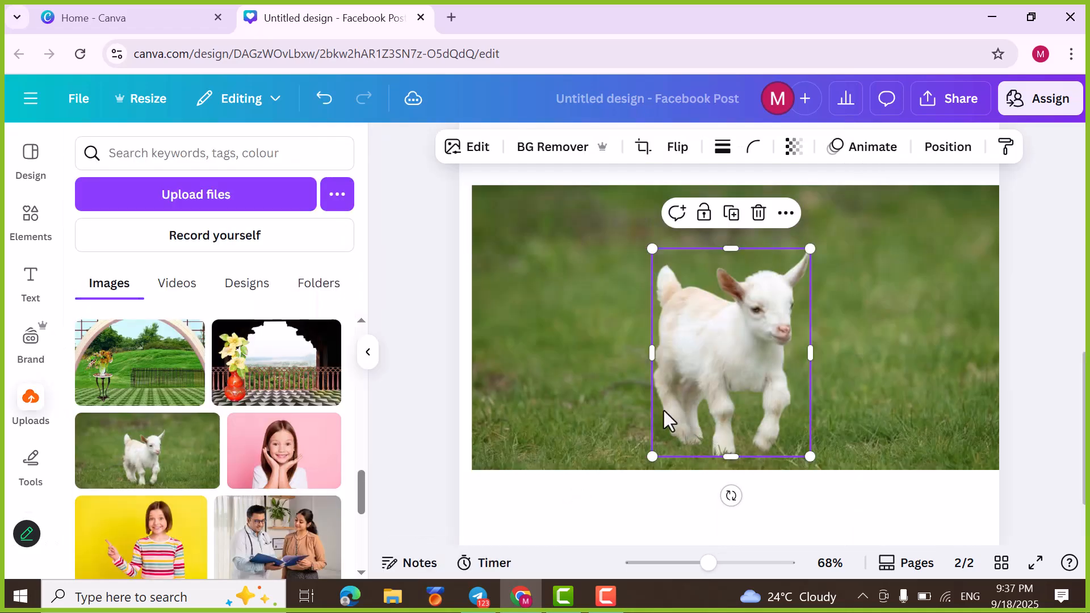
Step: Add a third page and move the separated goat from page 2 onto it
scroll(663, 410, "down", 1)
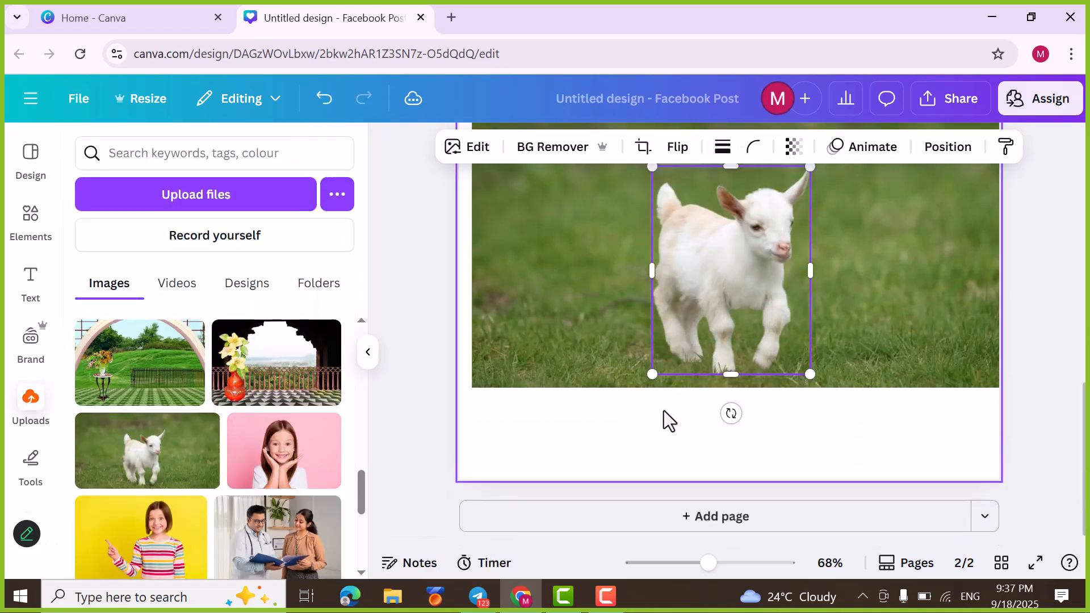
left_click(727, 518)
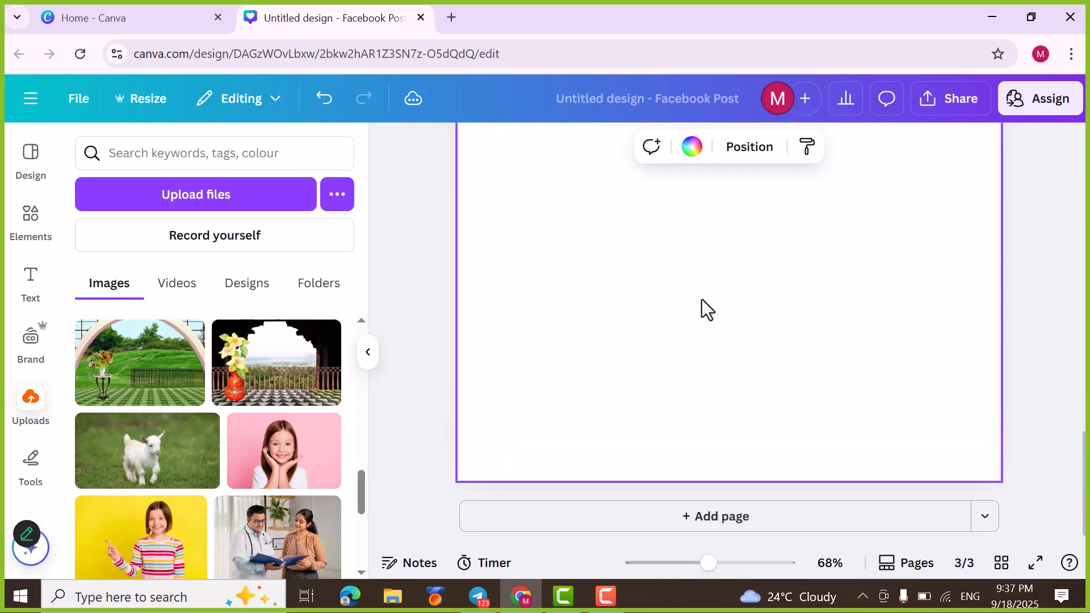
scroll(700, 219, "up", 2)
left_click(715, 281)
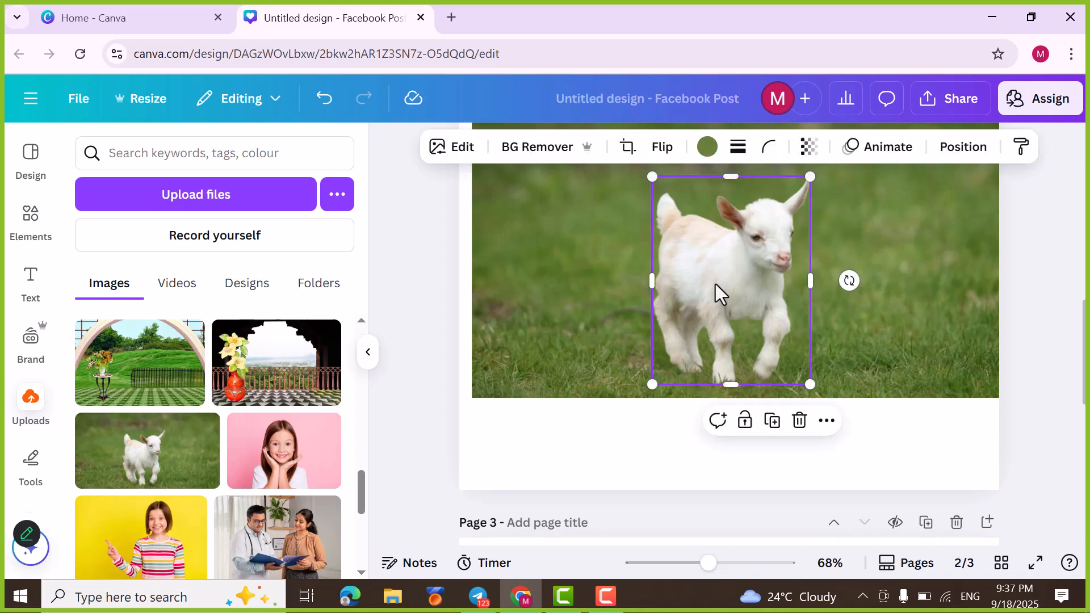
left_click_drag(711, 275, 674, 533)
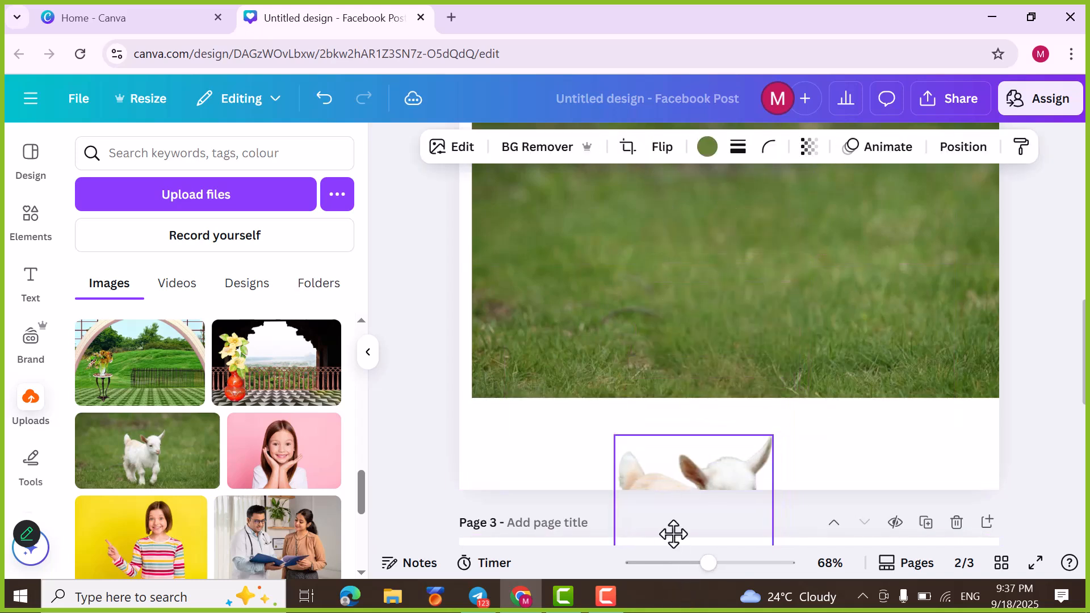
scroll(710, 380, "down", 3)
left_click_drag(692, 408, 695, 507)
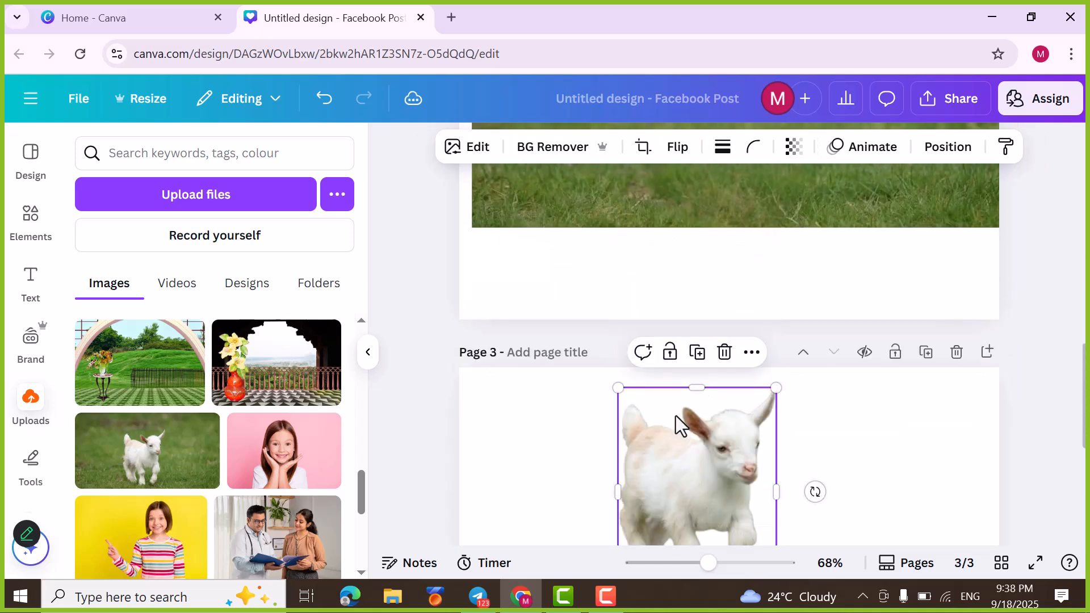
Step: Move the goat down towards the middle of page 3 and enlarge it to about one and a half times its size
scroll(688, 467, "down", 2)
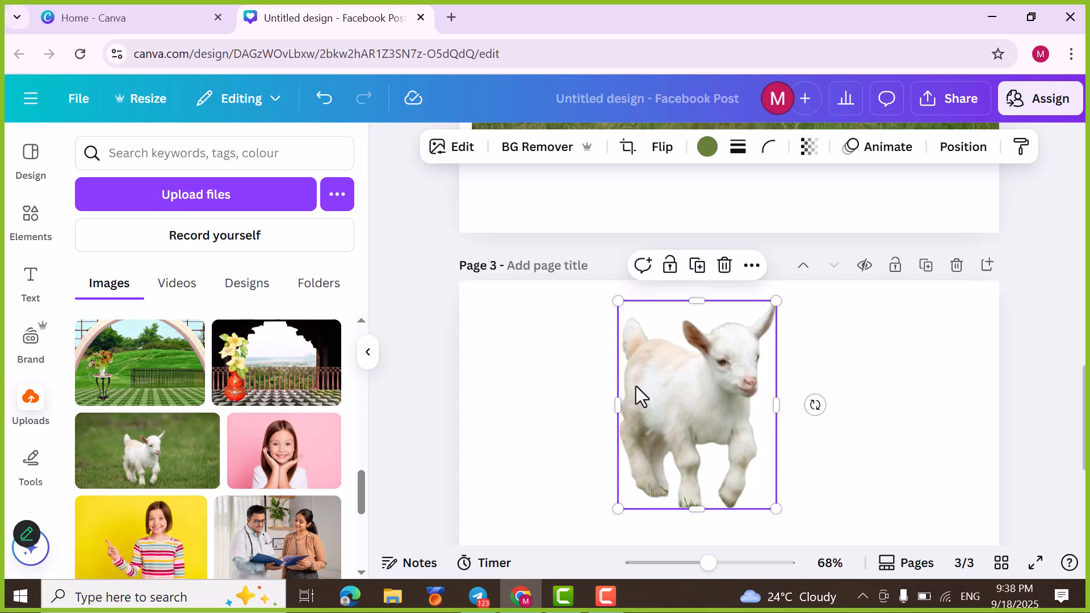
scroll(647, 386, "down", 3)
left_click_drag(706, 254, 729, 352)
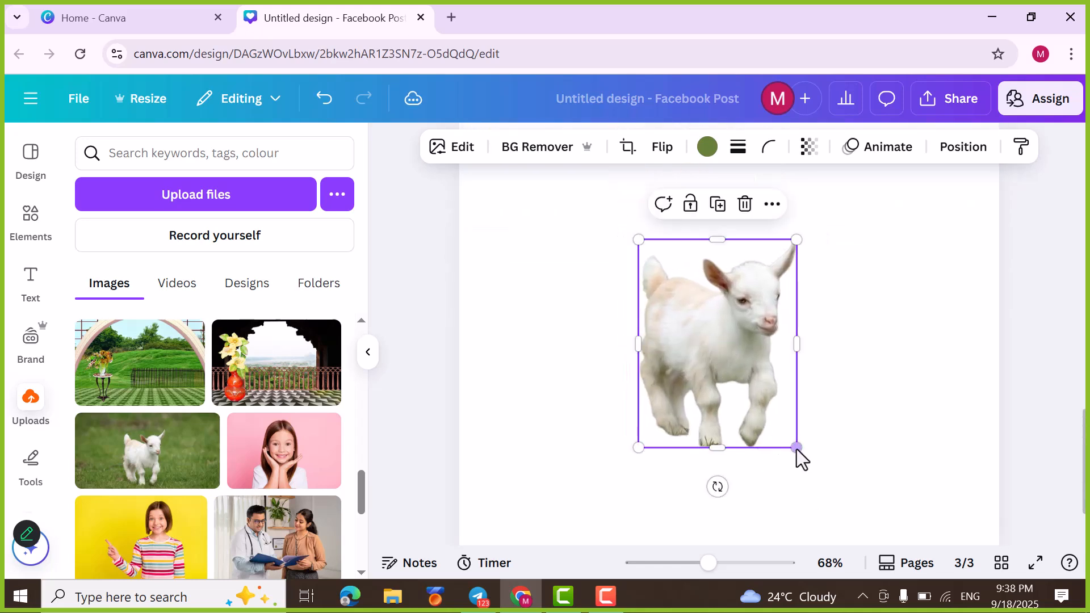
left_click_drag(819, 469, 903, 560)
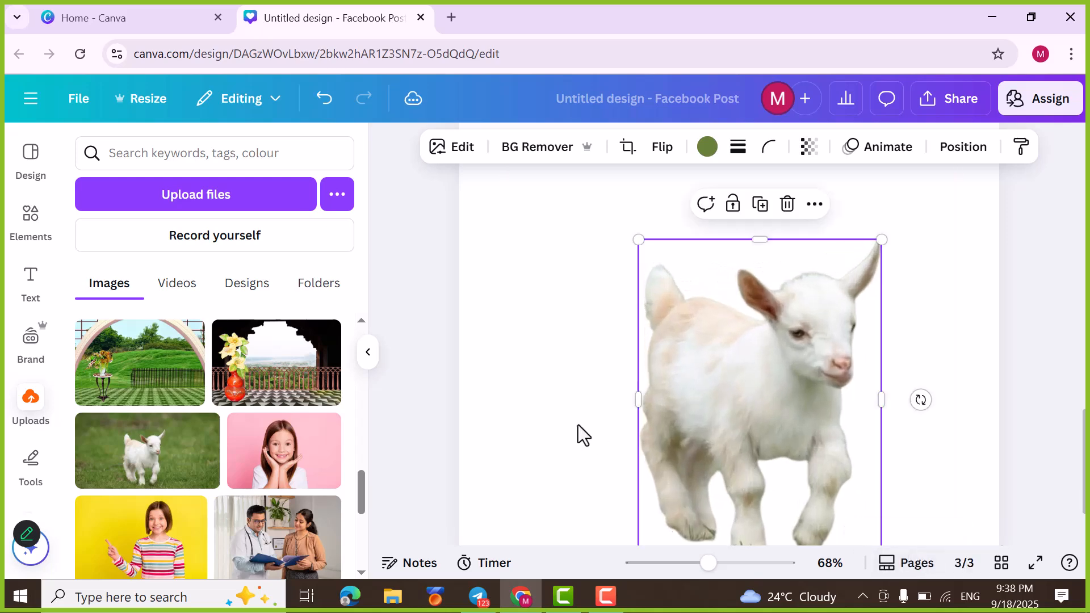
Step: Add a fourth page and place the uploaded arched balcony photo with the red flower vase on it
scroll(677, 380, "up", 8)
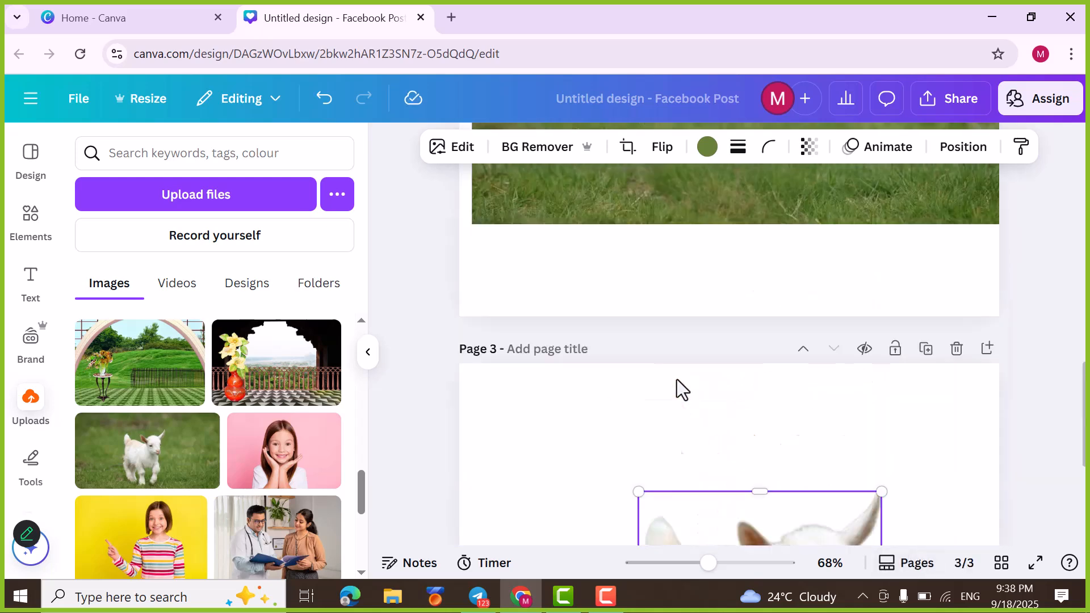
scroll(669, 380, "down", 2)
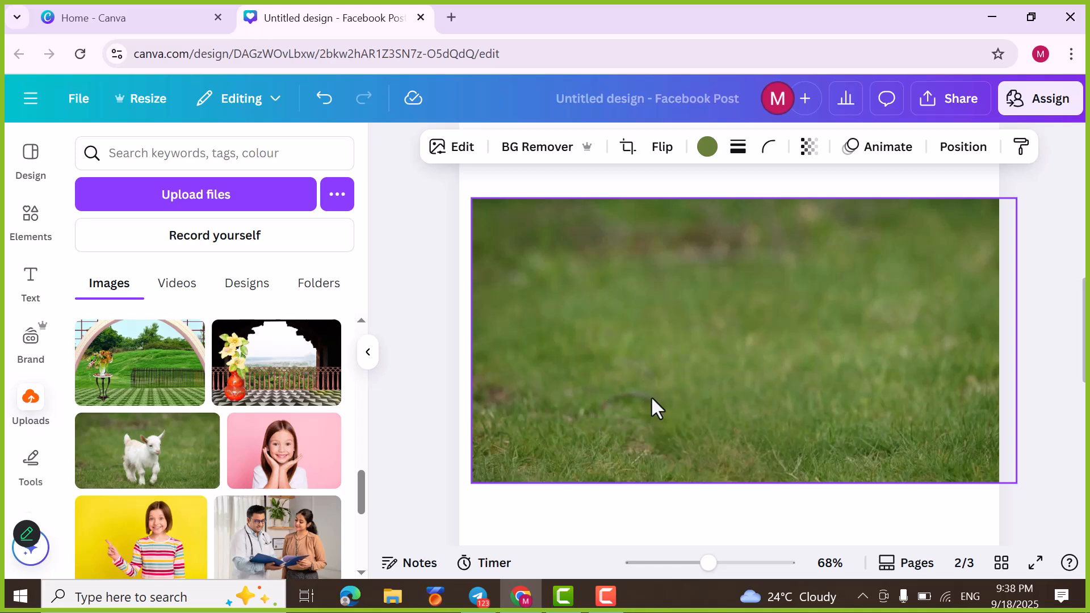
scroll(768, 313, "down", 6)
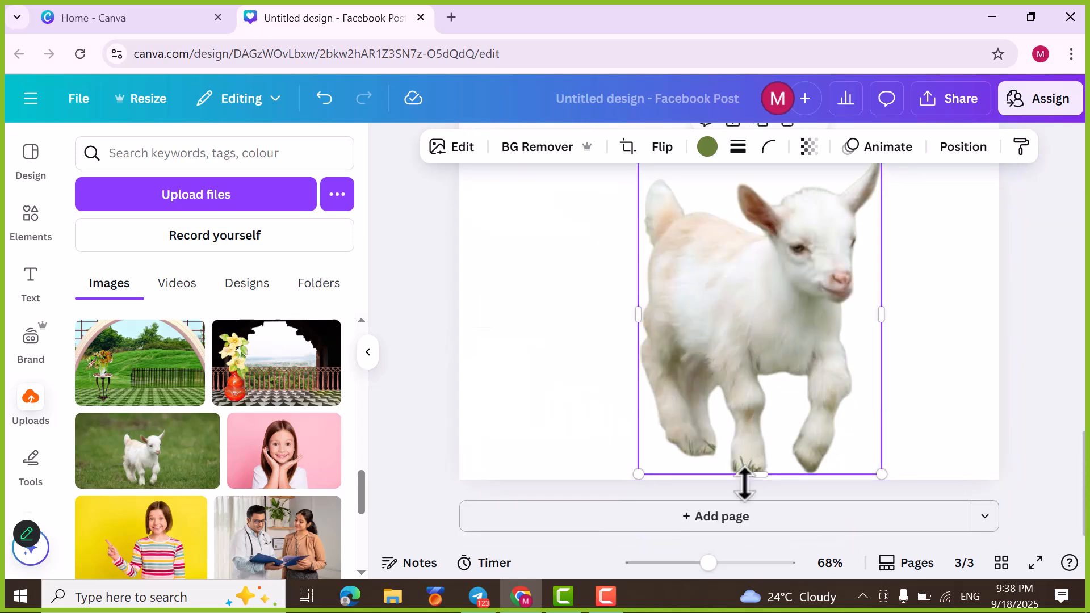
left_click(619, 518)
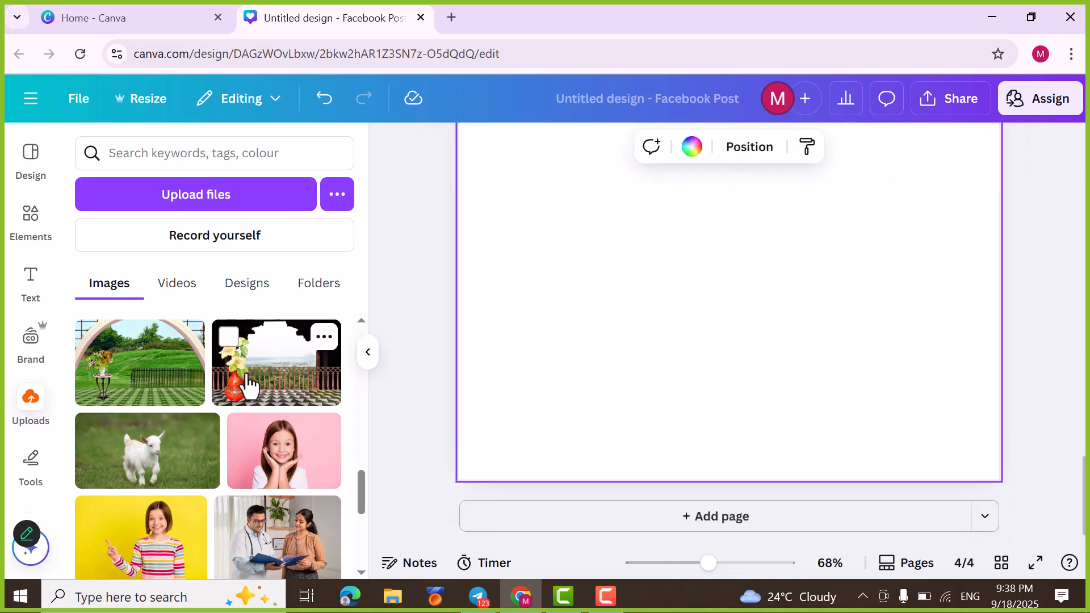
left_click(267, 398)
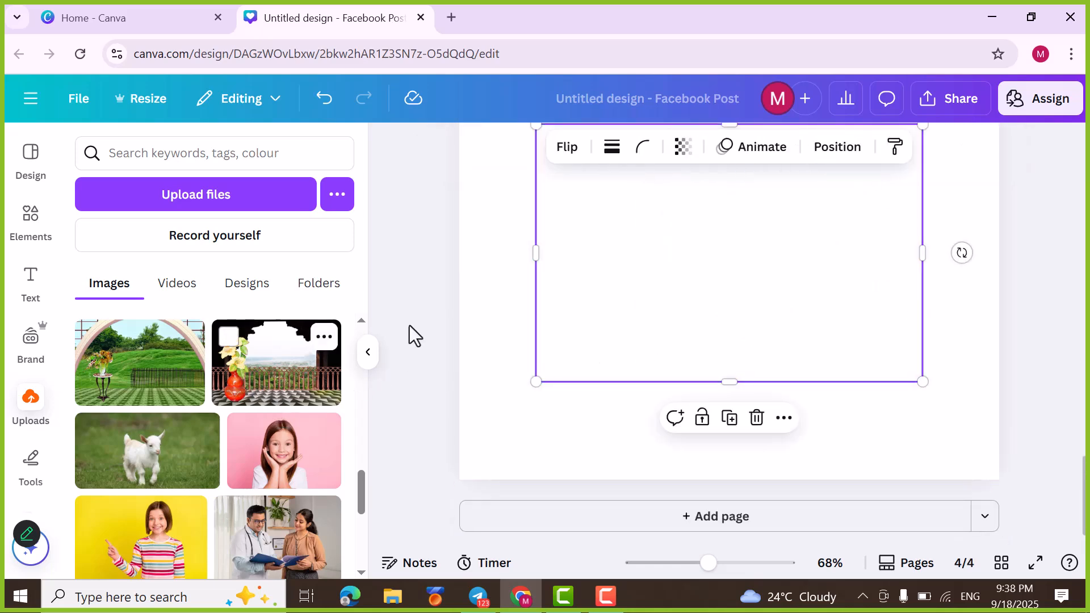
scroll(812, 251, "up", 3)
scroll(799, 264, "down", 2)
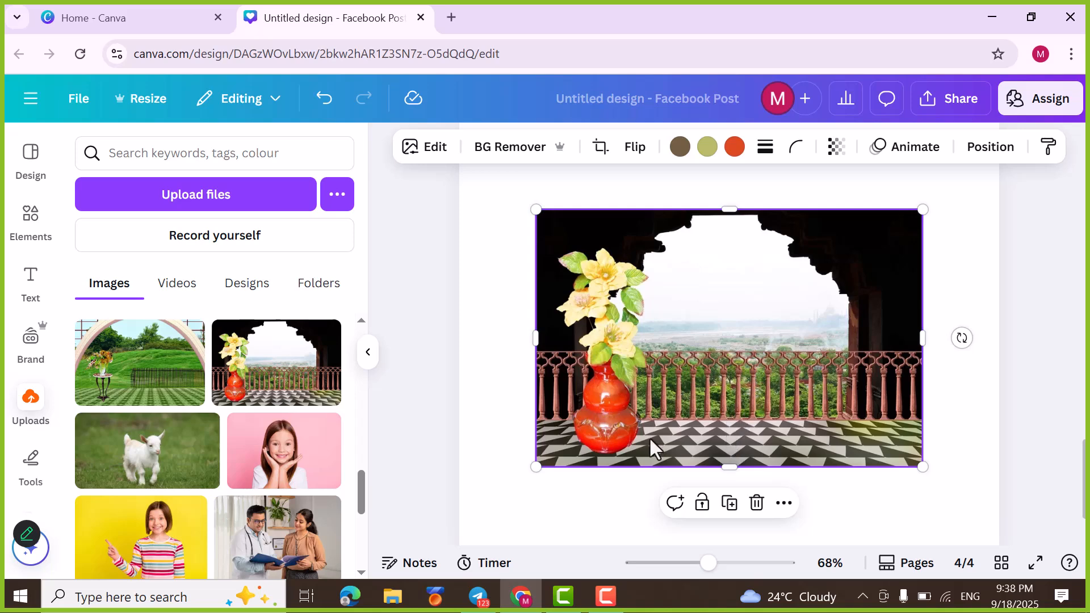
Step: Place the uploaded photo of the doctor and the woman with the blue folder over the balcony scene
scroll(561, 442, "up", 2)
scroll(561, 442, "down", 2)
scroll(210, 517, "down", 1)
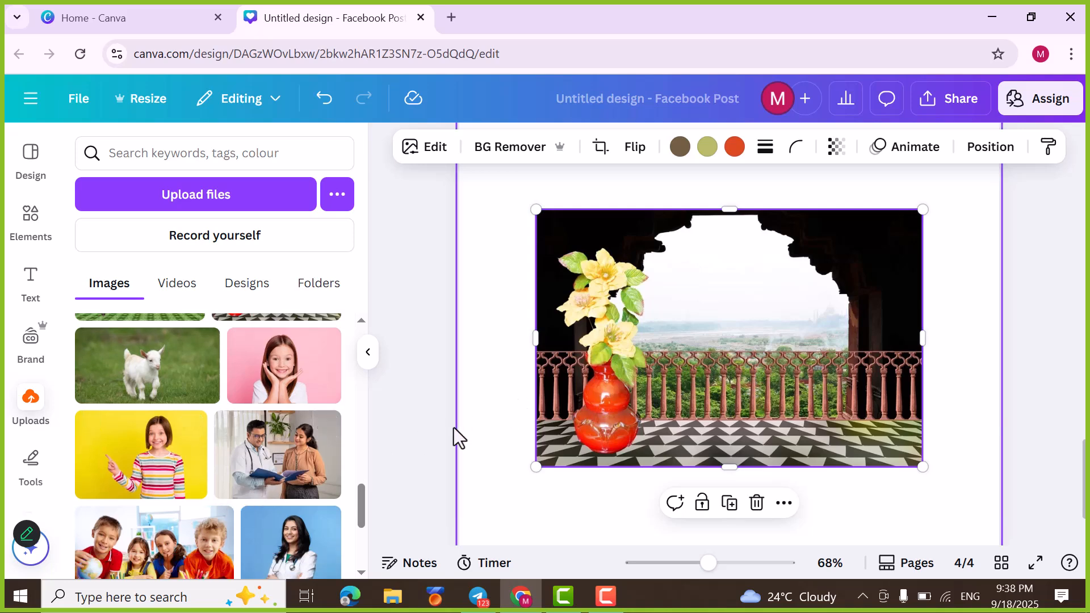
left_click(293, 472)
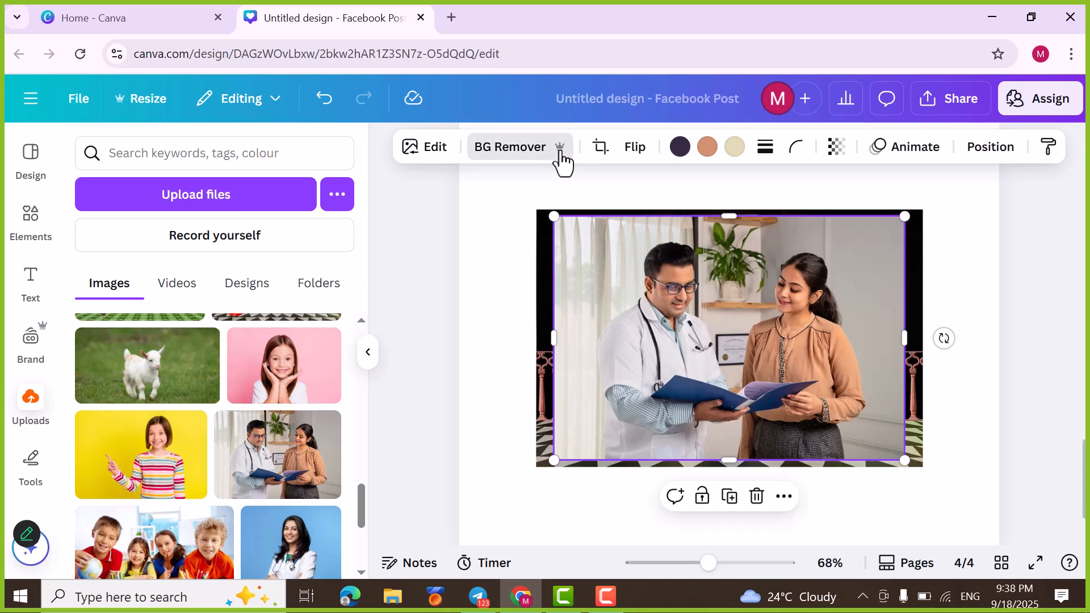
Step: Remove the doctor photo's background and shrink the cutout to stand beside the vase at the balcony photo's lower edge
left_click(514, 148)
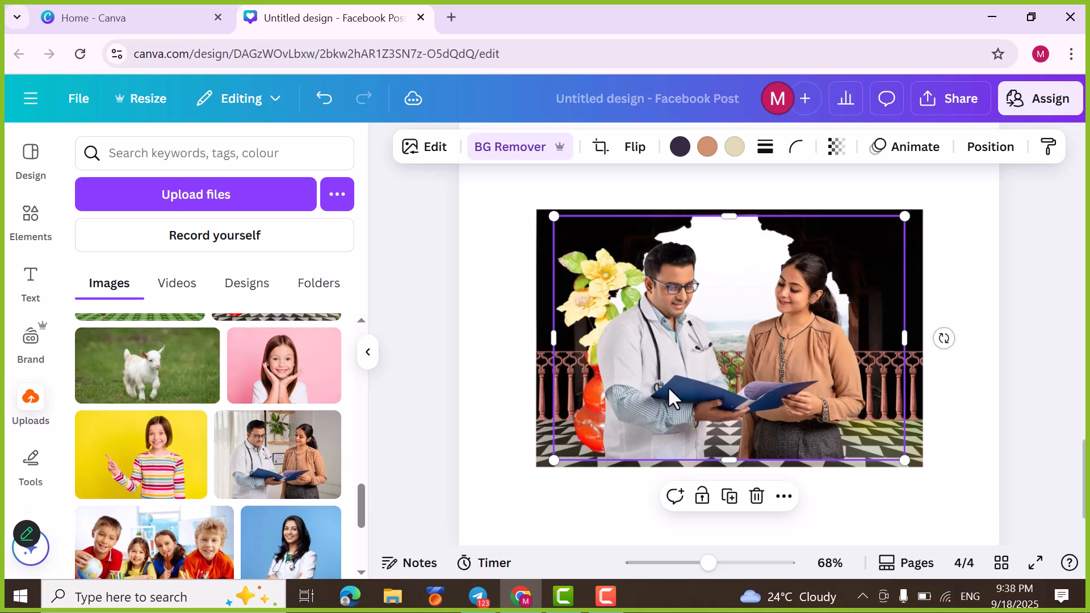
left_click_drag(555, 217, 623, 265)
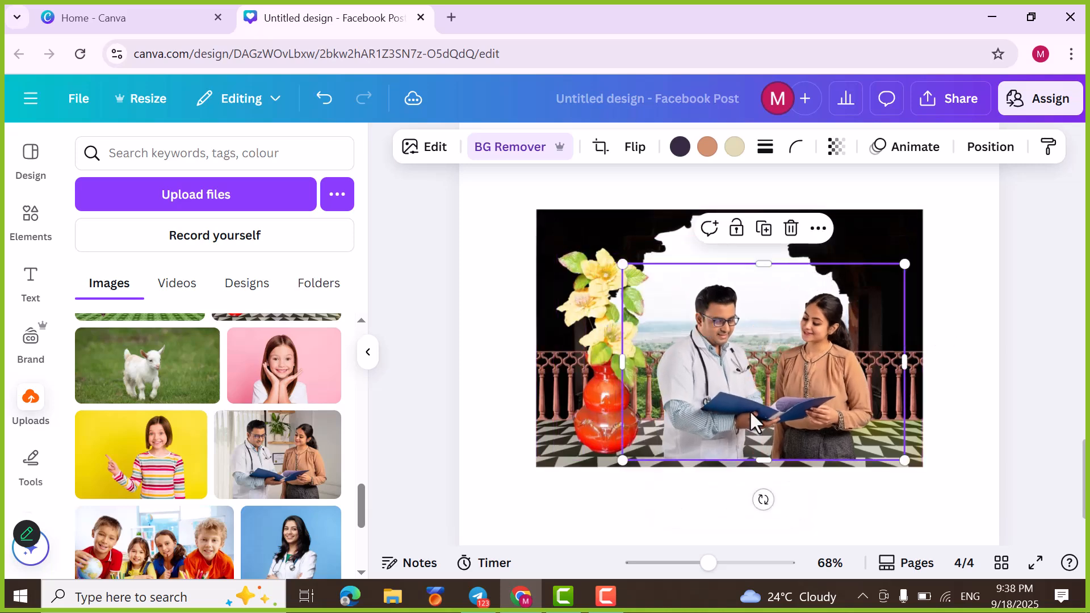
mouse_move(750, 421)
left_mouse_down()
mouse_move(732, 417)
mouse_move(746, 418)
left_mouse_up()
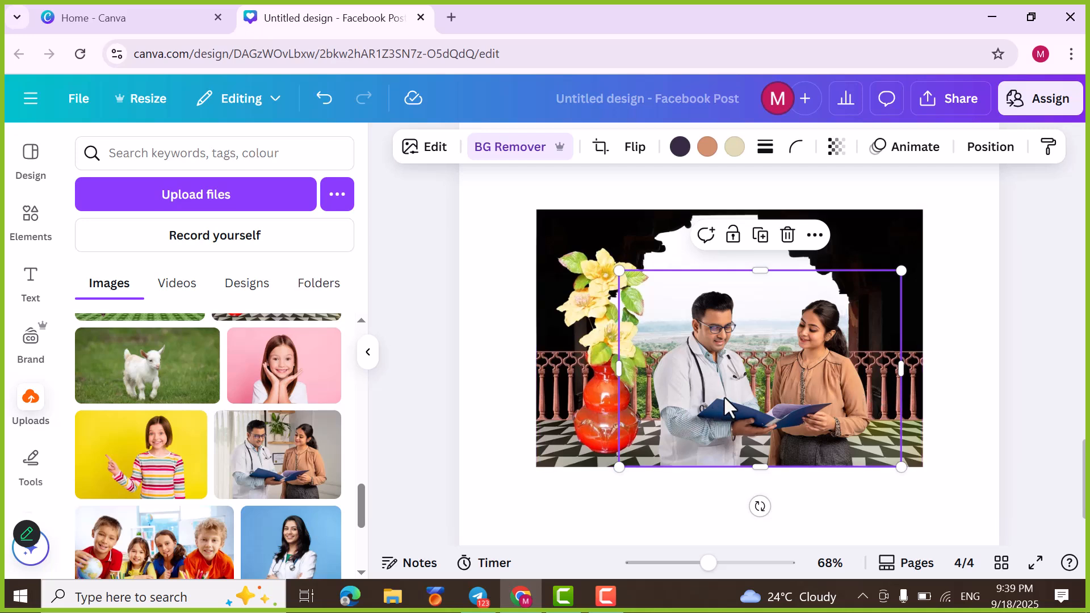
Step: Use Magic Grab on page 4's balcony photo to separate the red vase with its flowers from the scene
left_click(558, 227)
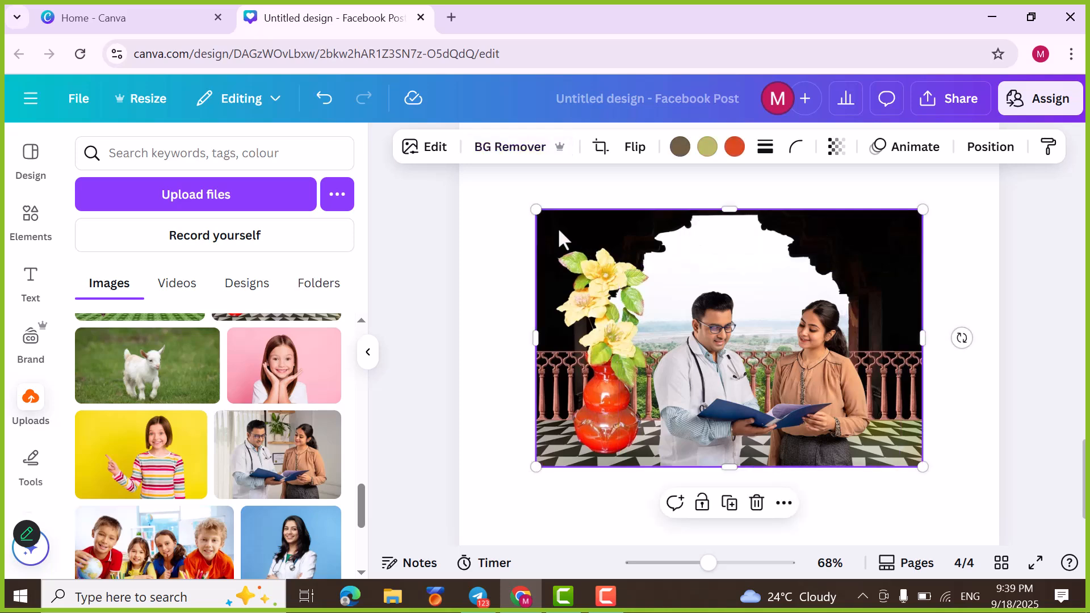
left_click(427, 148)
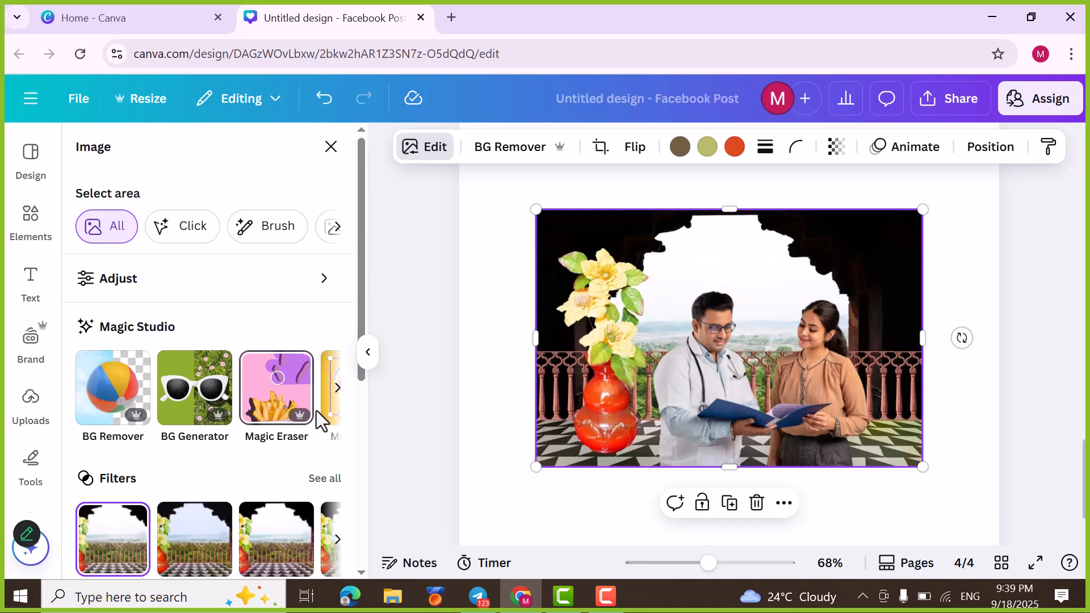
left_click(331, 403)
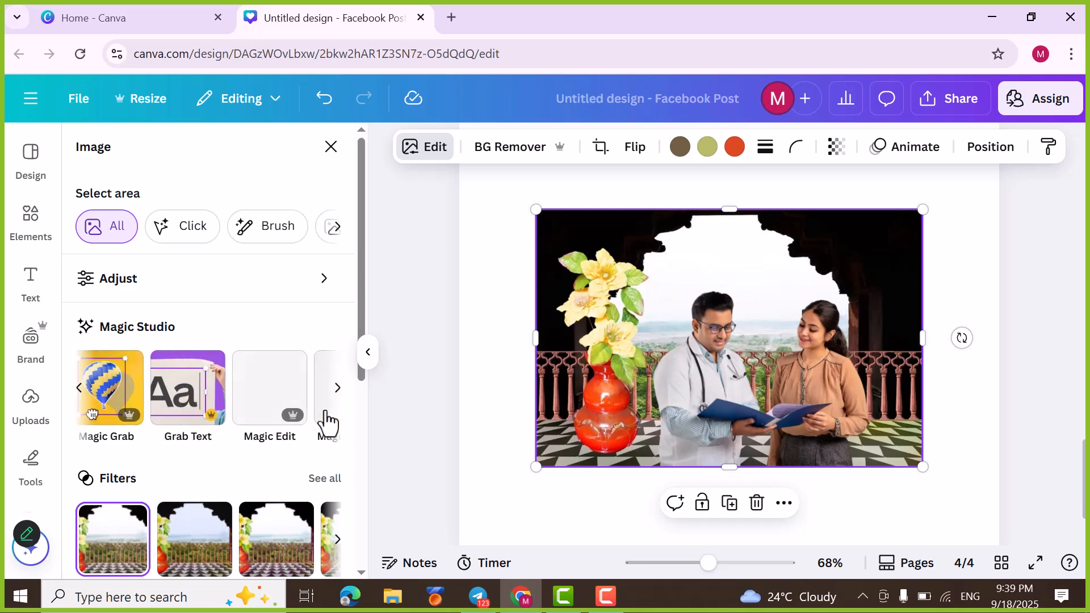
left_click(112, 397)
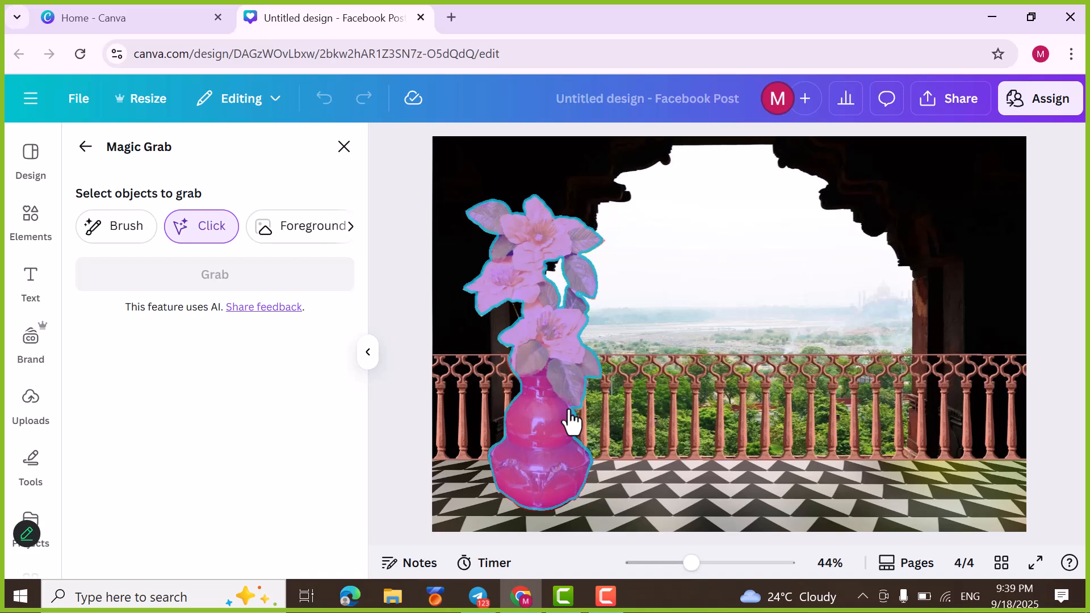
left_click(545, 347)
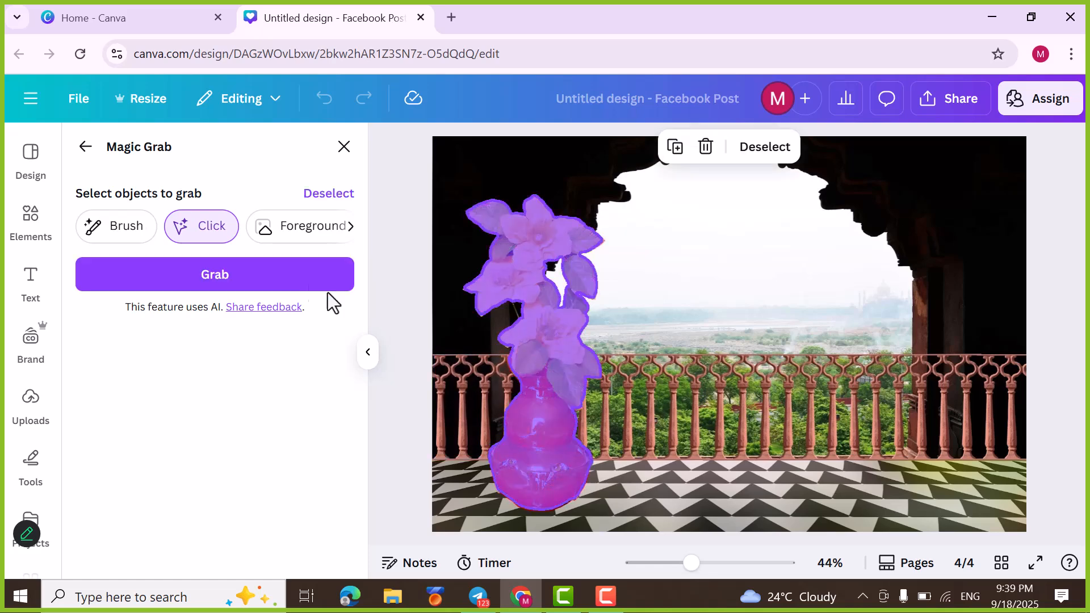
left_click(257, 277)
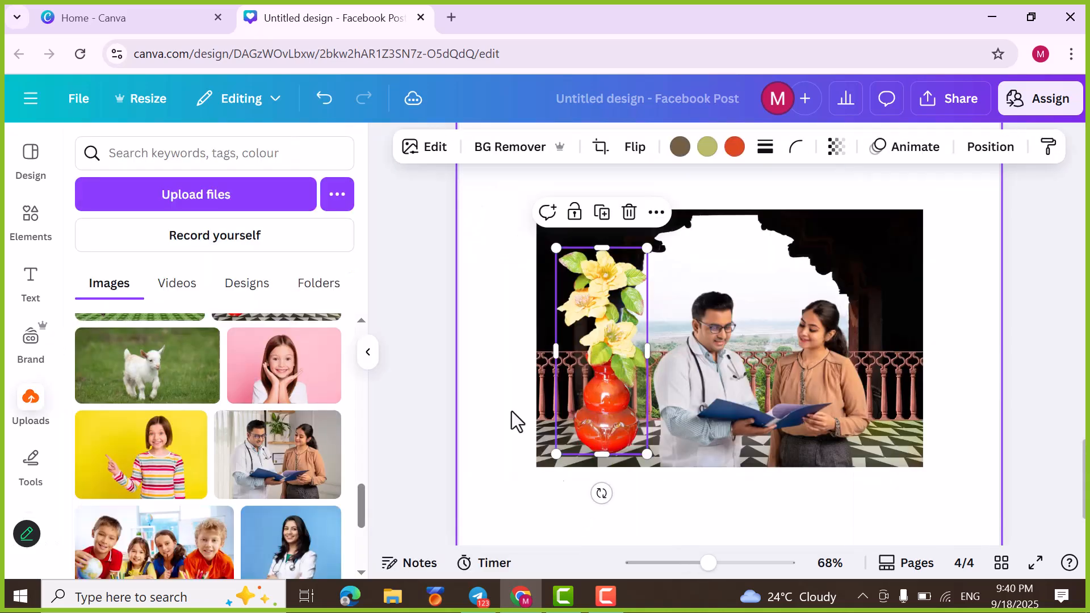
Step: Move the vase to the balcony photo's left edge and the couple's cutout closer to it, shrinking both slightly
left_click_drag(608, 400, 586, 403)
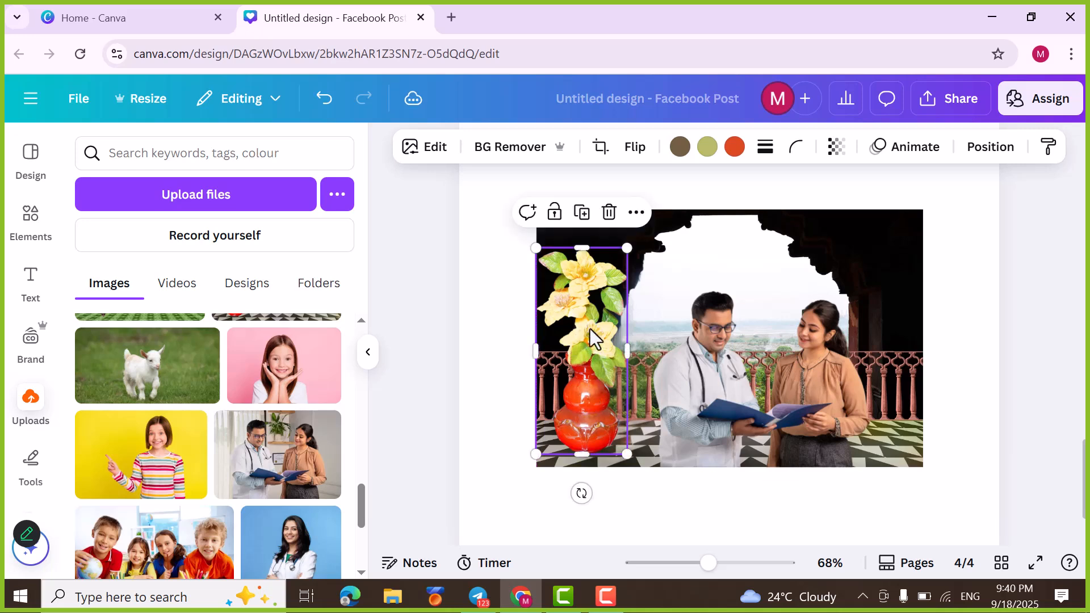
left_click_drag(626, 249, 618, 272)
left_click(683, 395)
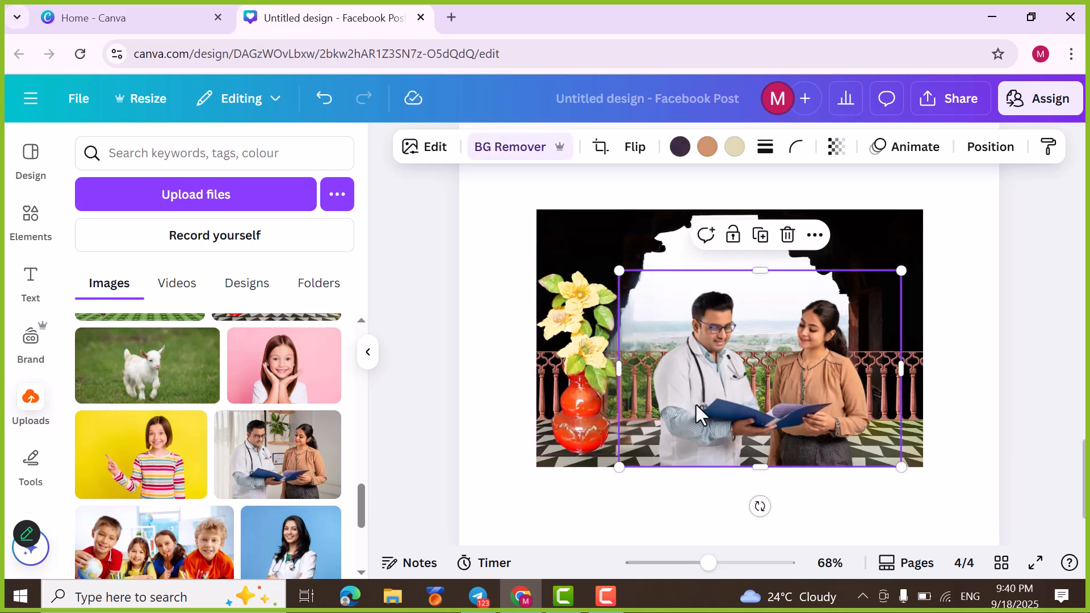
left_click_drag(720, 405, 694, 400)
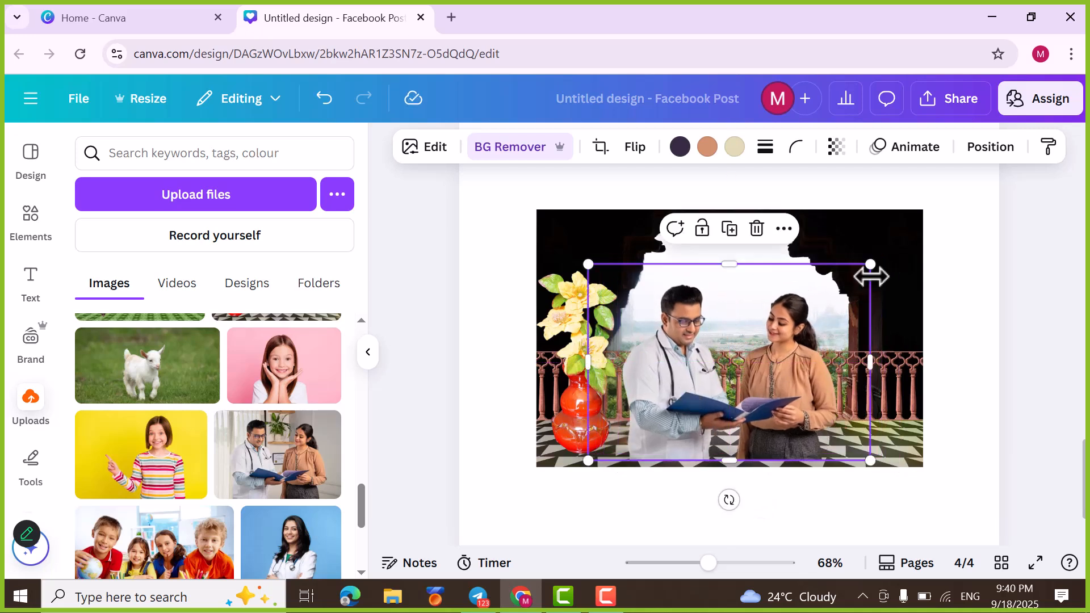
left_click_drag(871, 264, 843, 284)
left_click_drag(716, 387, 710, 394)
Step: Duplicate the vase twice and place both copies at the right side of the balcony photo
left_click(566, 410)
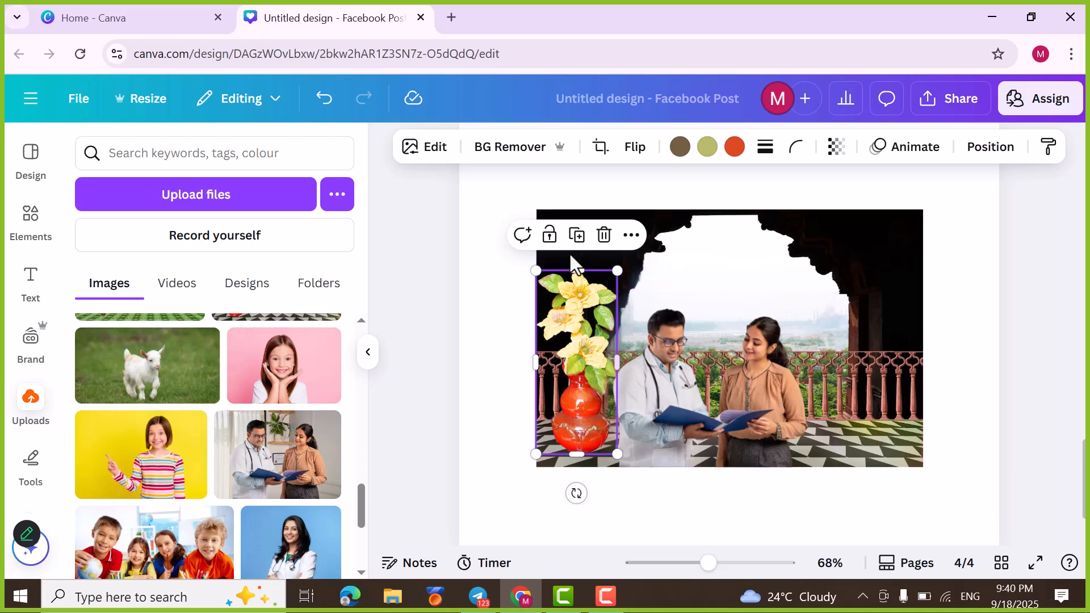
left_click(581, 234)
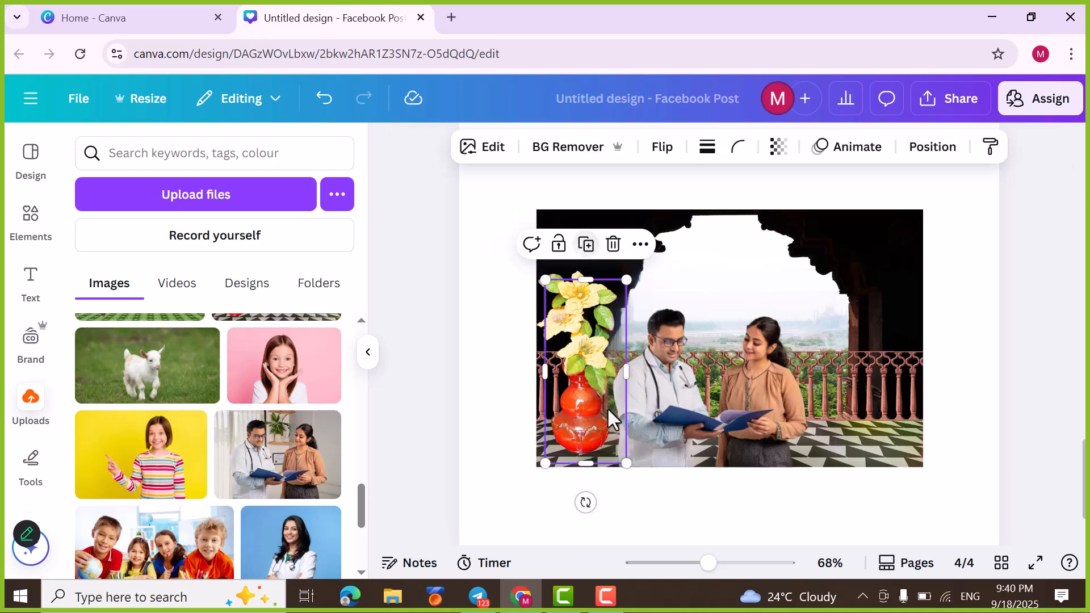
left_click_drag(584, 415, 858, 408)
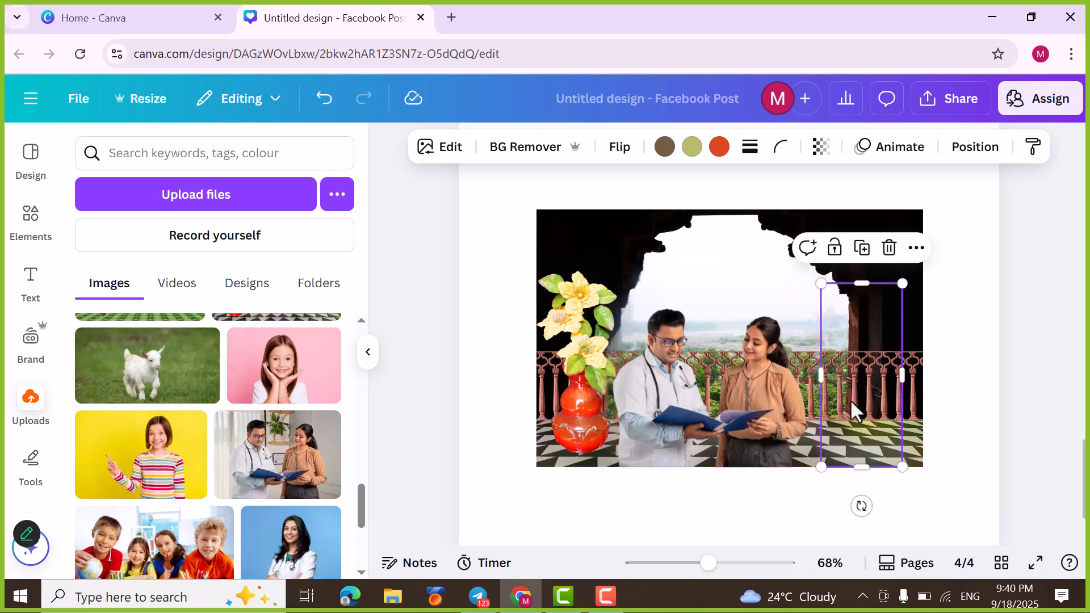
left_click(570, 353)
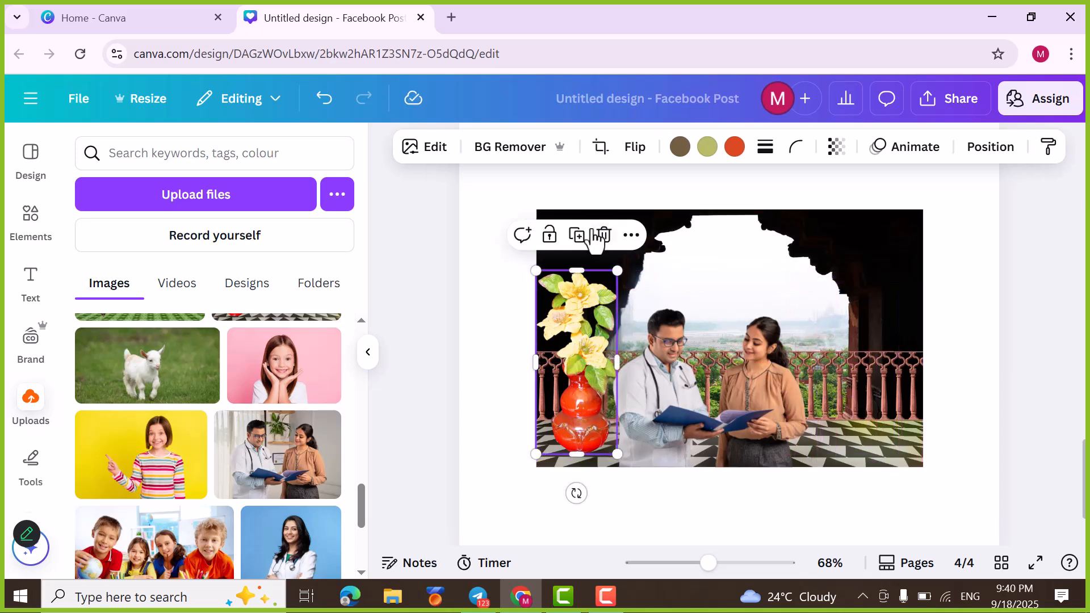
left_click(577, 236)
left_click_drag(581, 370, 891, 366)
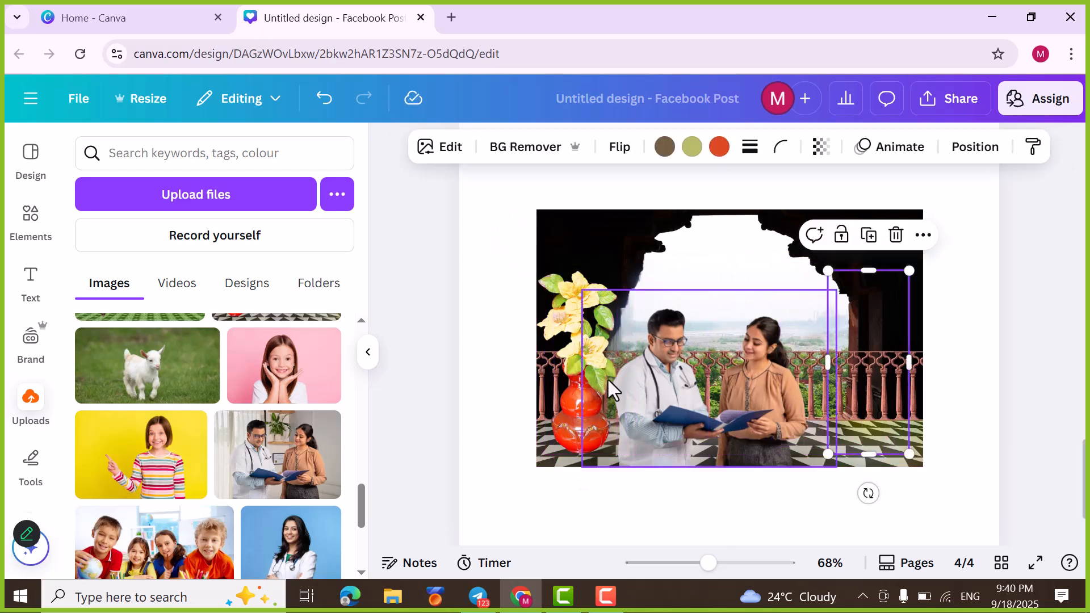
Step: Move the original vase to the right side of the couple, duplicate it and place the copy at the photo's left edge
left_click_drag(568, 397, 861, 399)
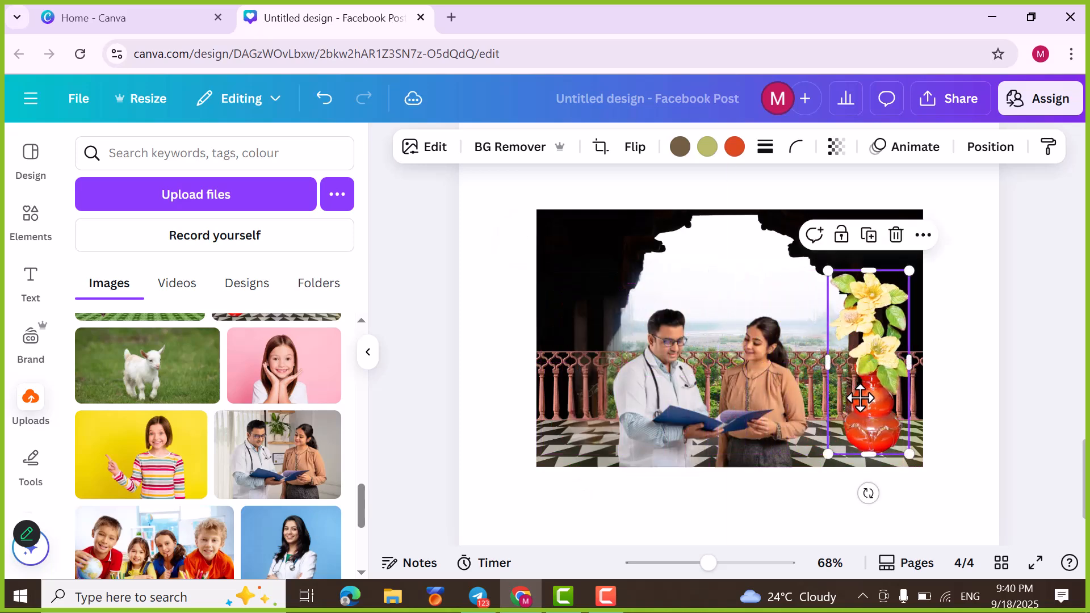
key("ctrl+d")
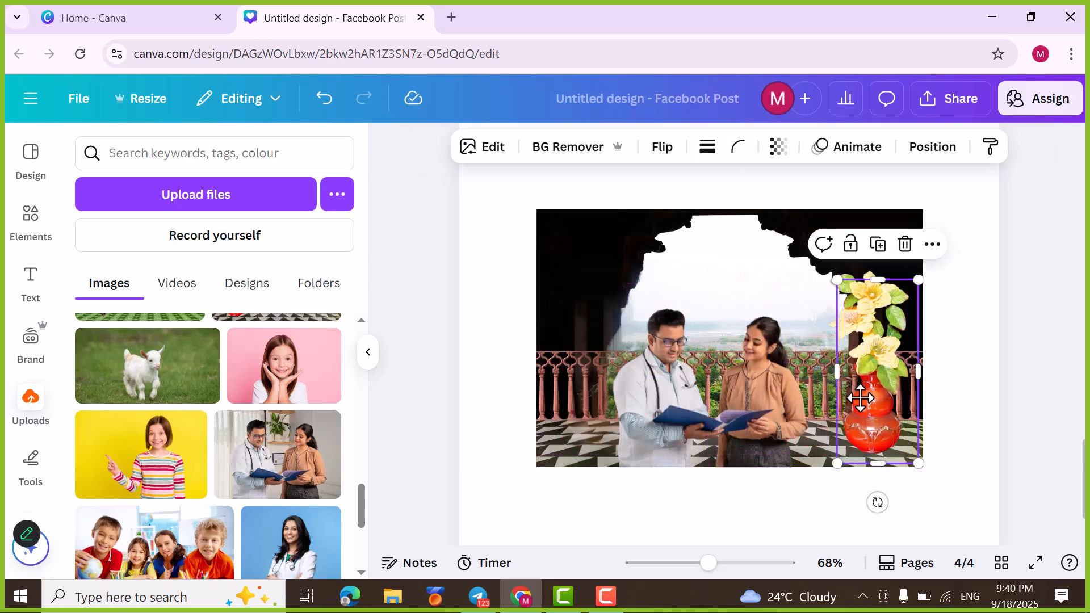
left_click_drag(861, 399, 589, 405)
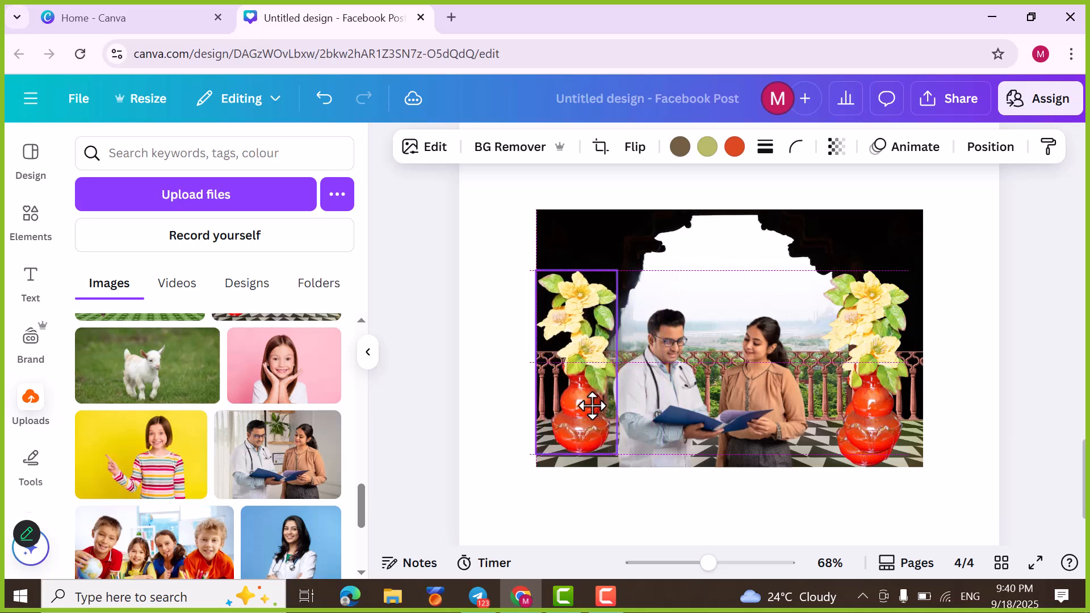
left_click(874, 425)
left_click_drag(874, 425, 875, 430)
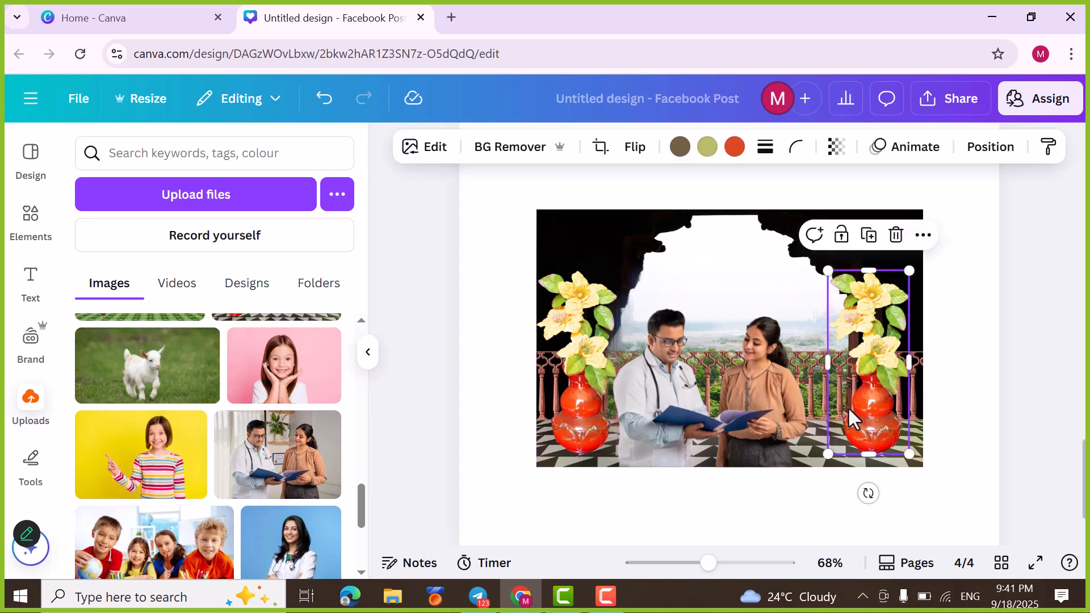
Step: Shift the couple's cutout slightly right to stand centred between the two vases at the balcony photo's lower edge
left_click(723, 413)
left_click_drag(712, 412, 725, 410)
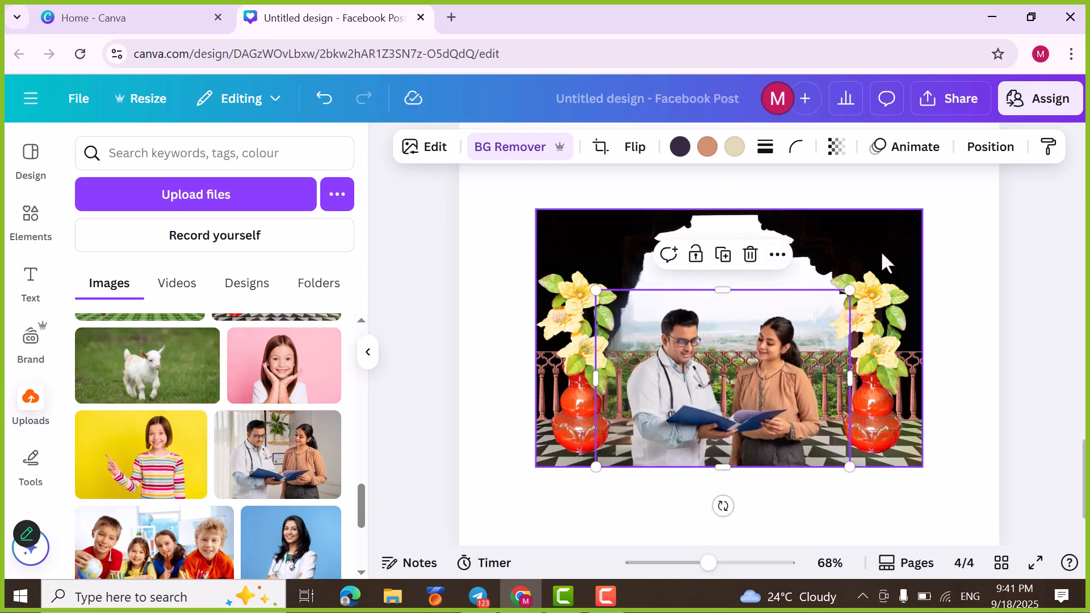
left_click(877, 534)
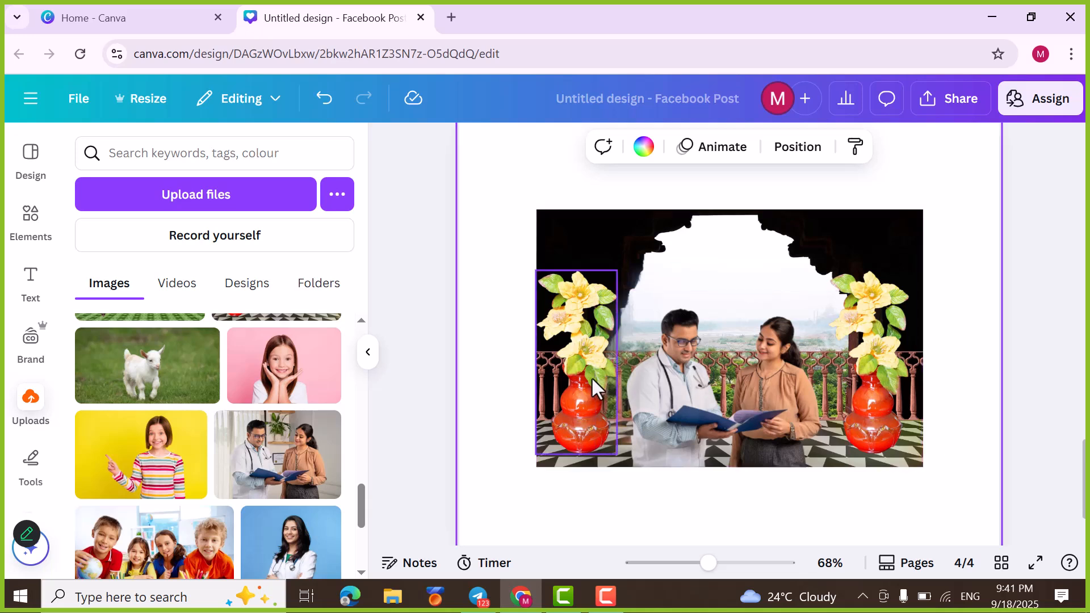
Step: Try the left vase above the couple over the arch, and put it back at the balcony photo's left edge
left_click(578, 388)
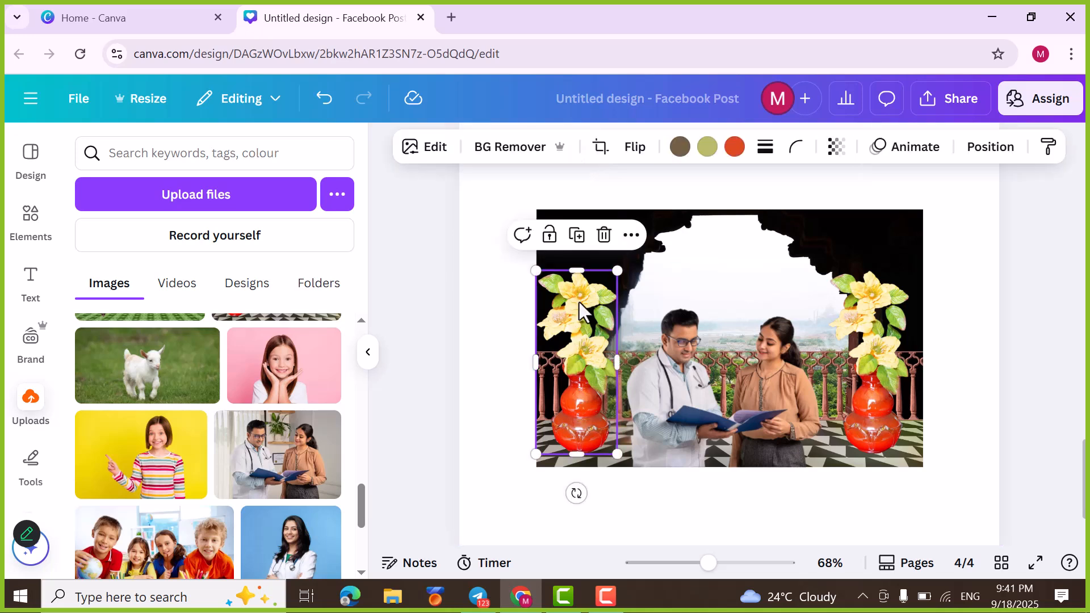
left_click_drag(575, 414, 738, 250)
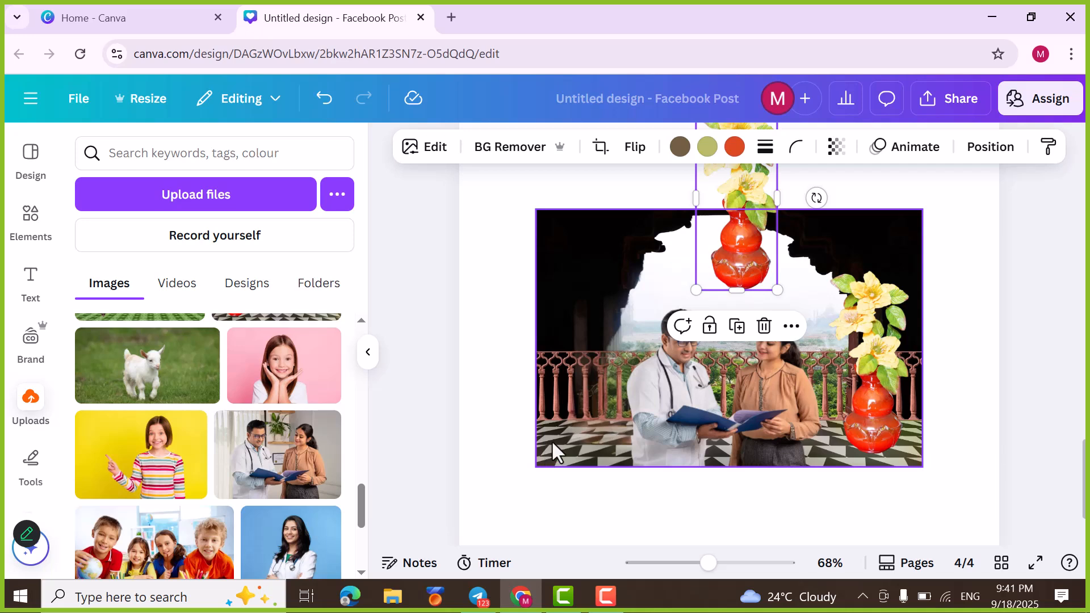
left_click_drag(745, 275, 580, 432)
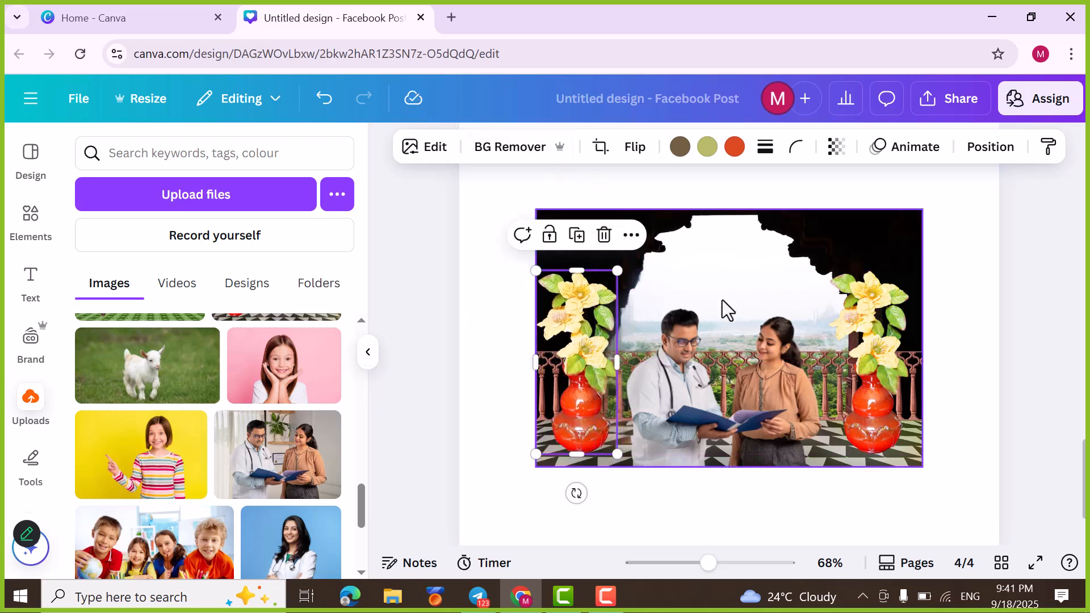
Step: Look through the Magic Studio tools for the couple's cutout and return to the garden photo on page 1
left_click(729, 381)
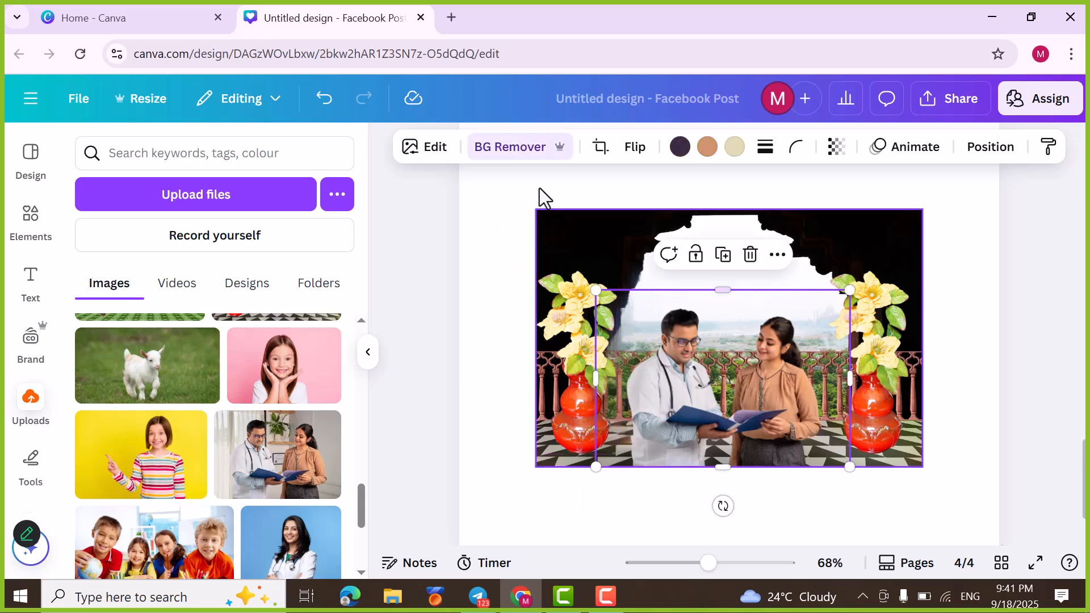
left_click(435, 152)
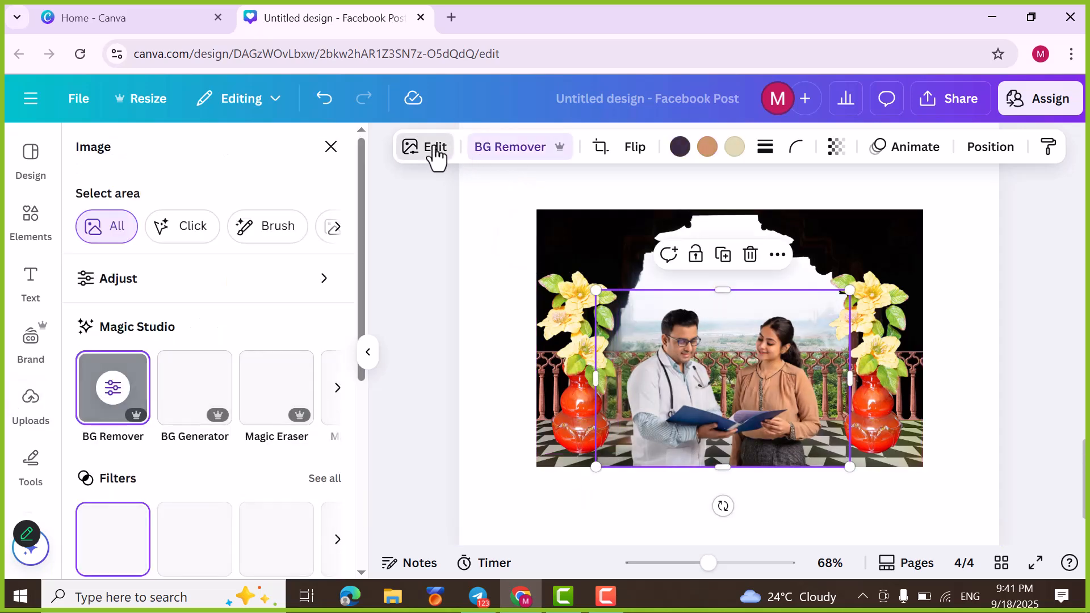
left_click(339, 392)
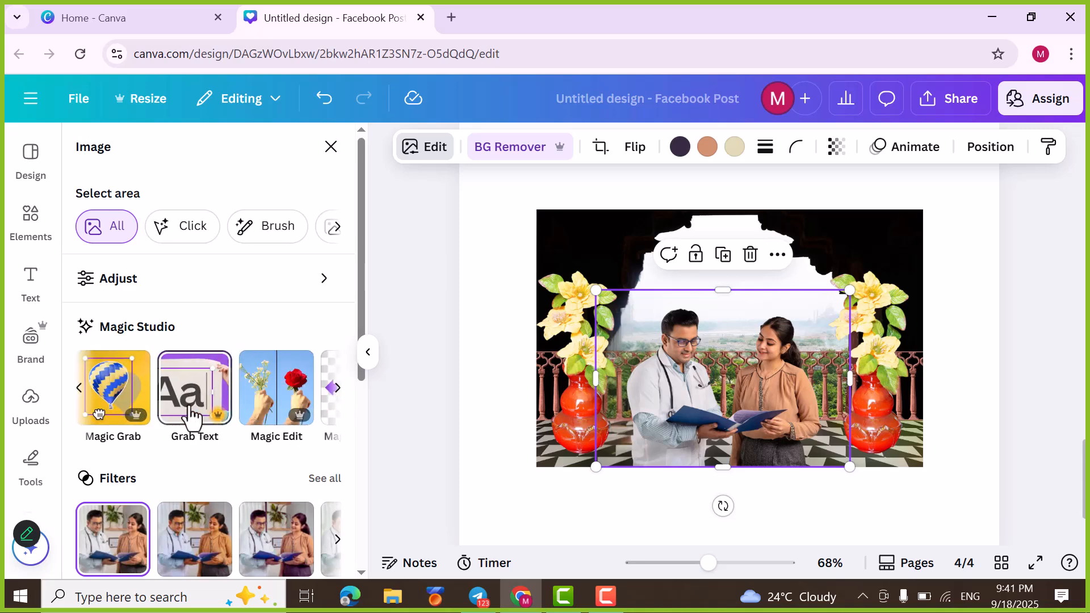
scroll(819, 403, "up", 10)
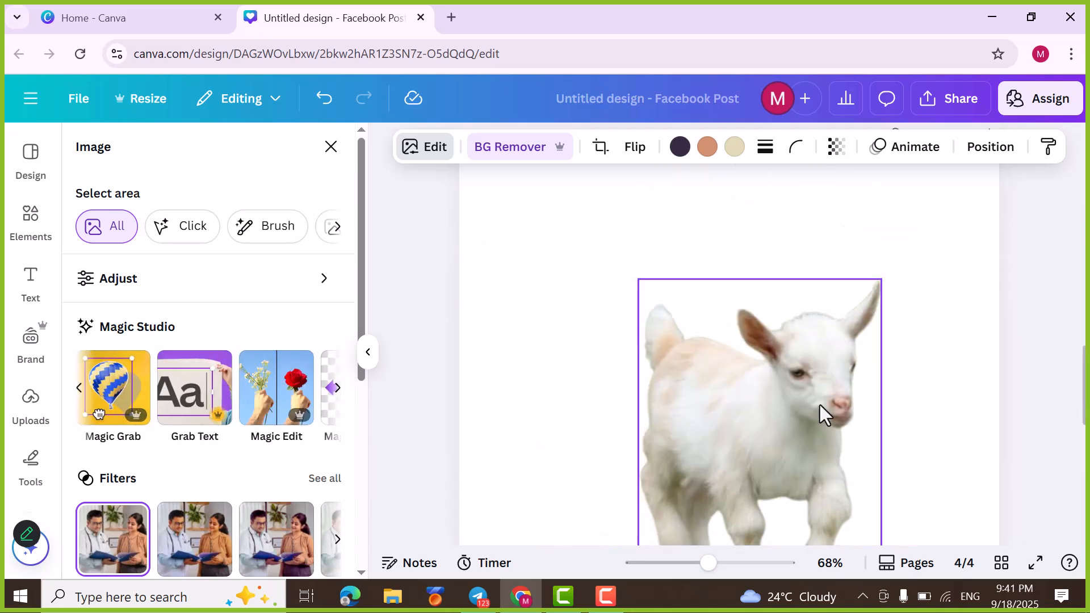
scroll(806, 389, "up", 10)
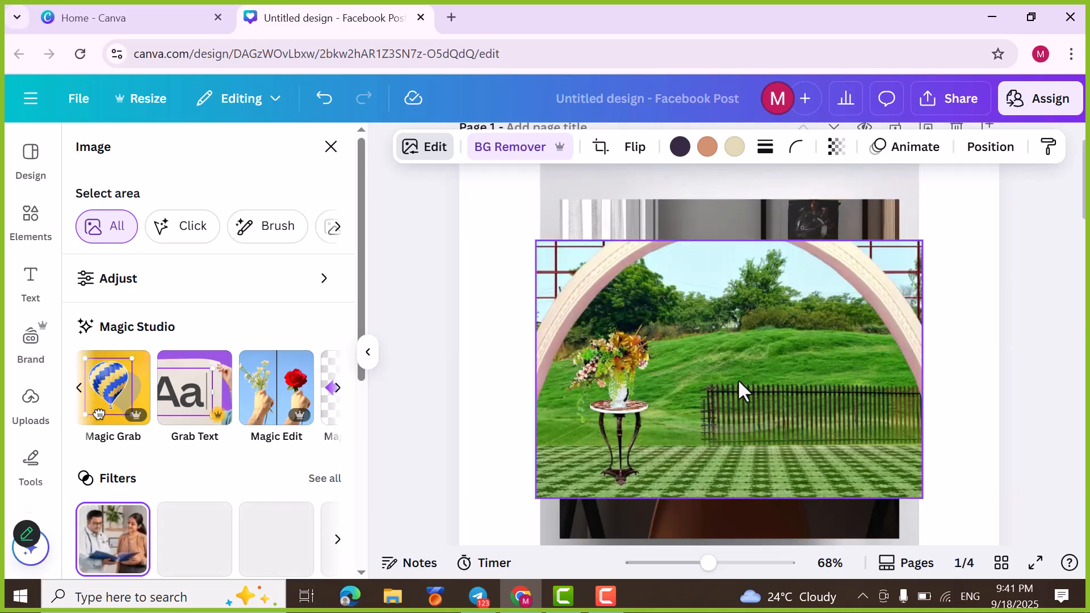
scroll(739, 386, "down", 5)
scroll(739, 382, "up", 5)
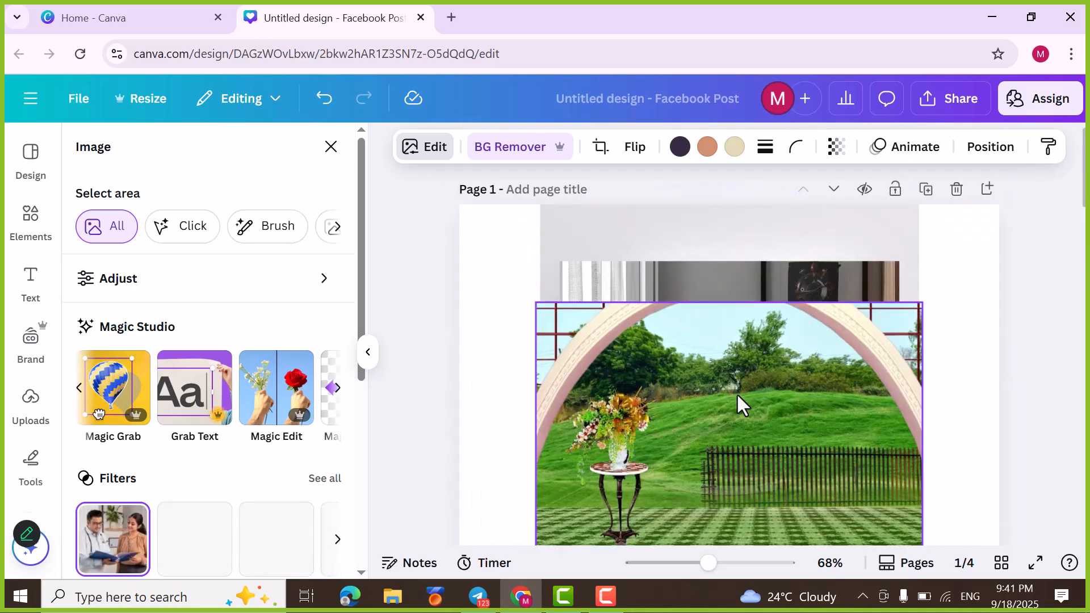
Step: Use Magic Grab to separate the flower vase on the round table from page 1's garden photo and delete it
left_click(614, 468)
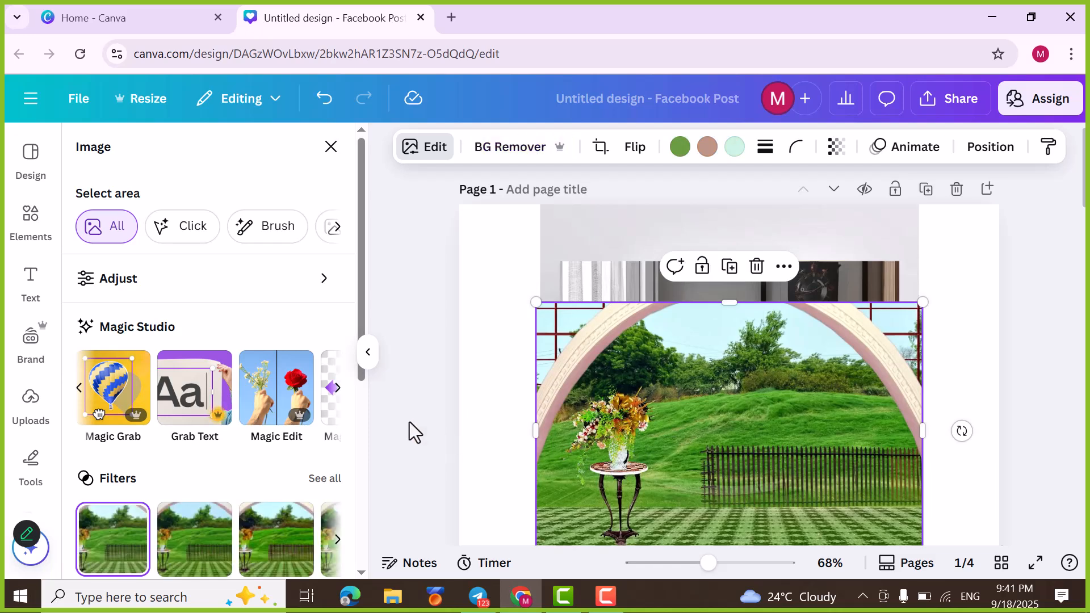
left_click(102, 416)
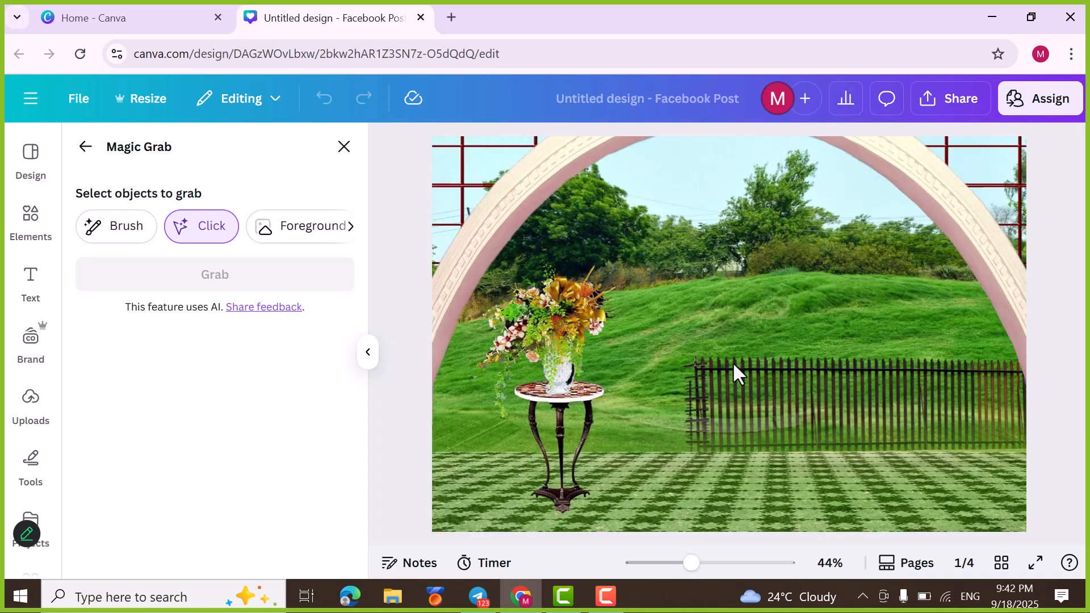
left_click(543, 334)
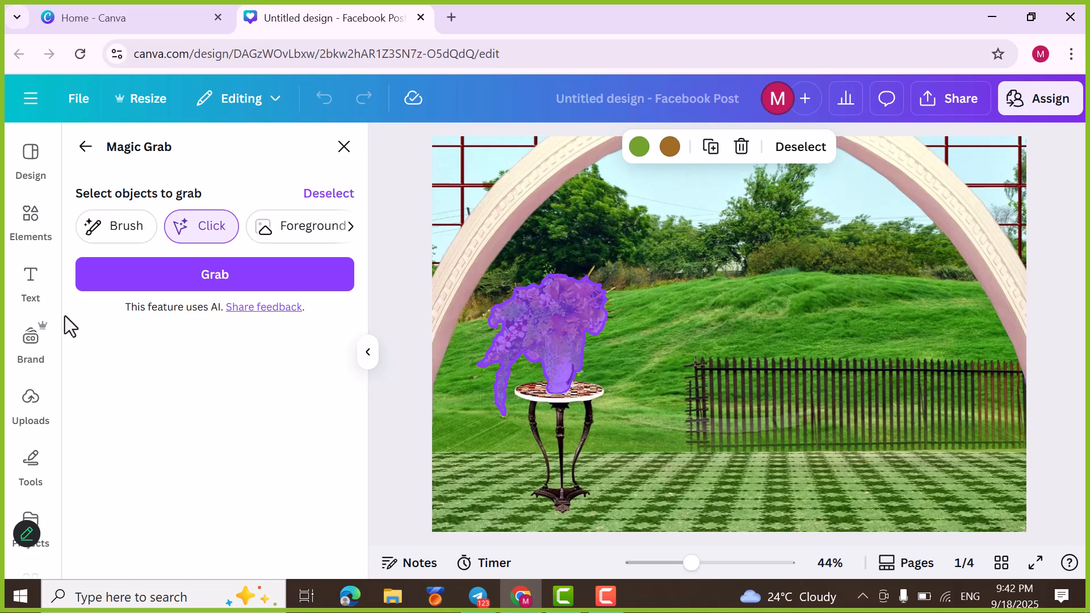
left_click(158, 284)
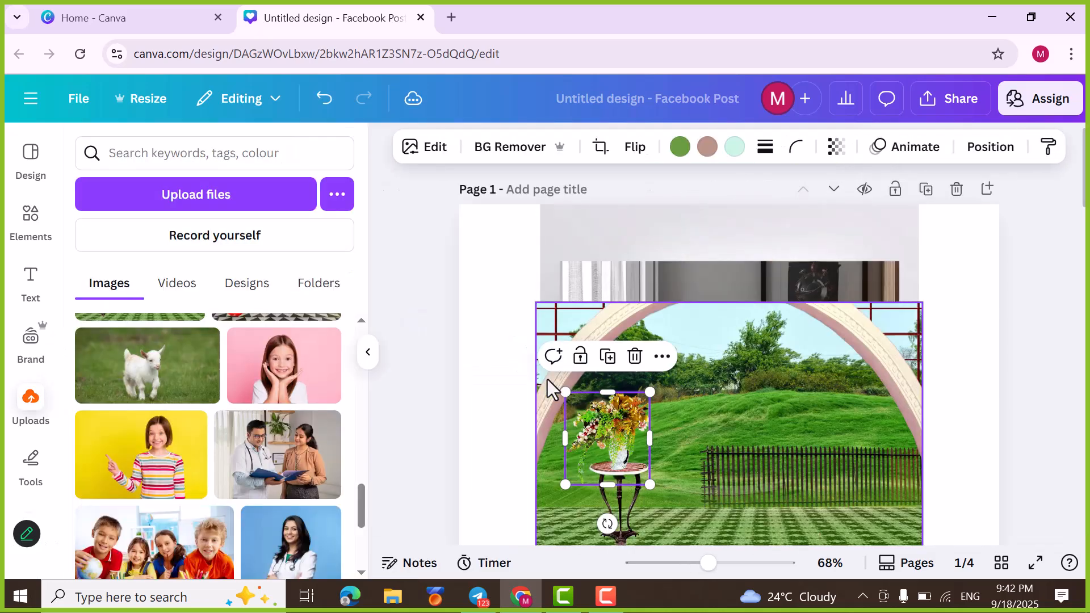
left_click(635, 356)
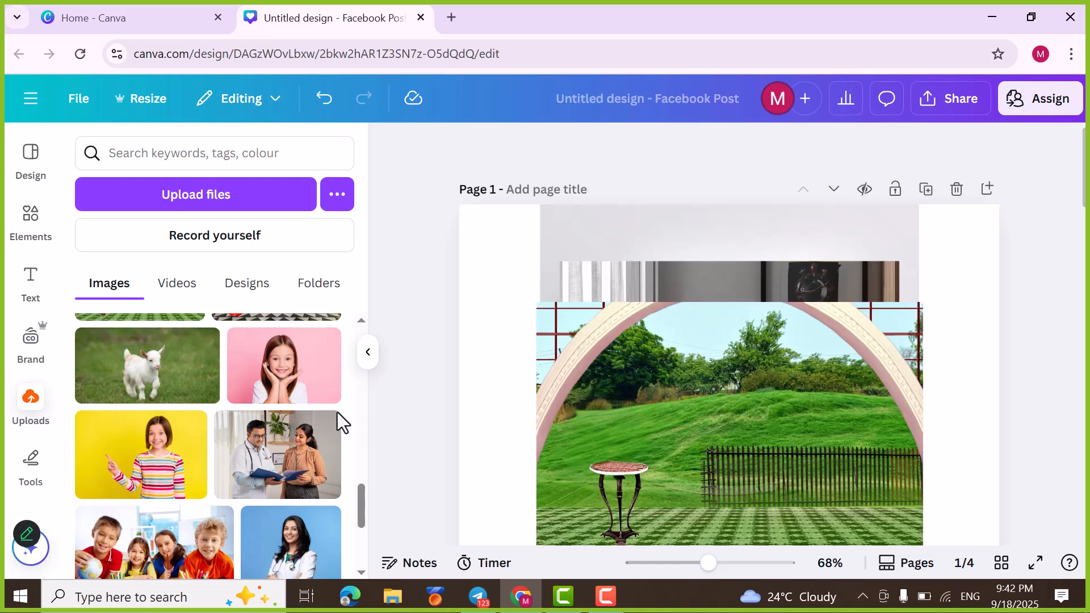
scroll(219, 443, "up", 3)
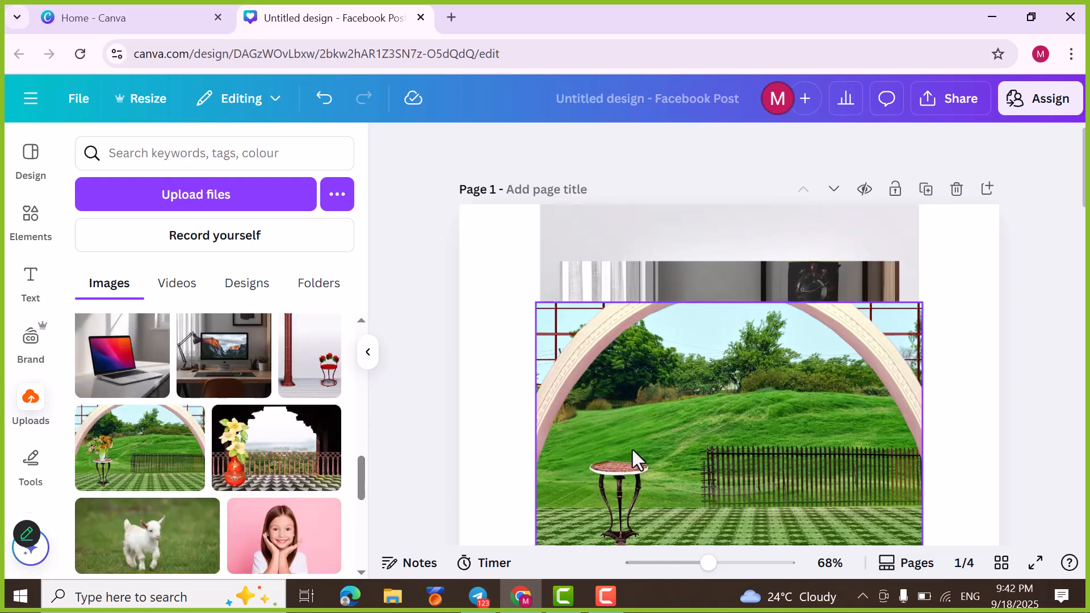
Step: Delete the garden photo and the photo with the red column and chair from page 1
scroll(632, 448, "down", 2)
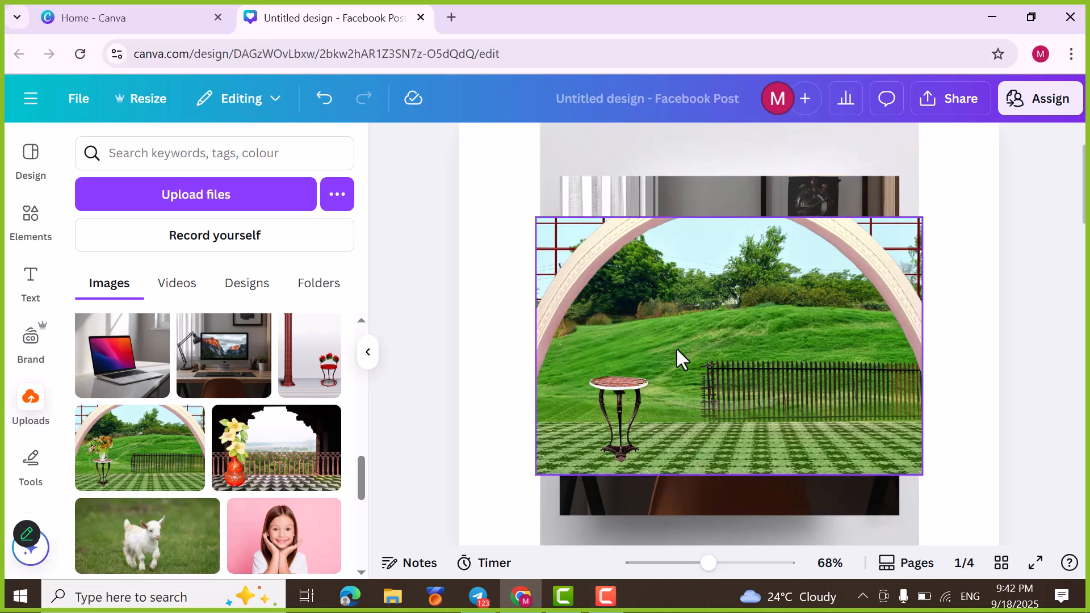
left_click_drag(673, 427, 663, 472)
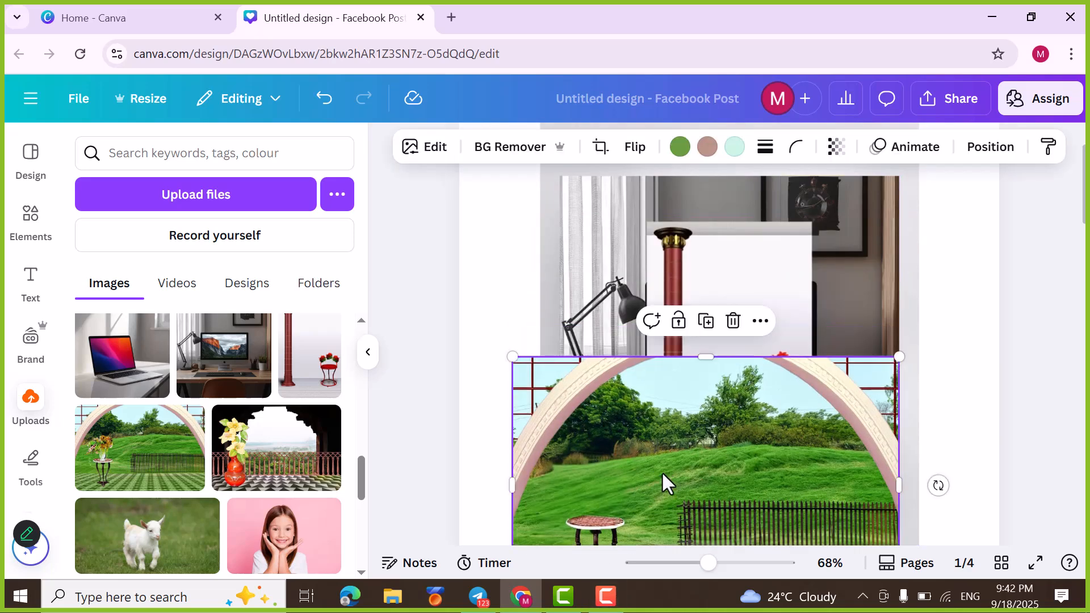
left_click(731, 322)
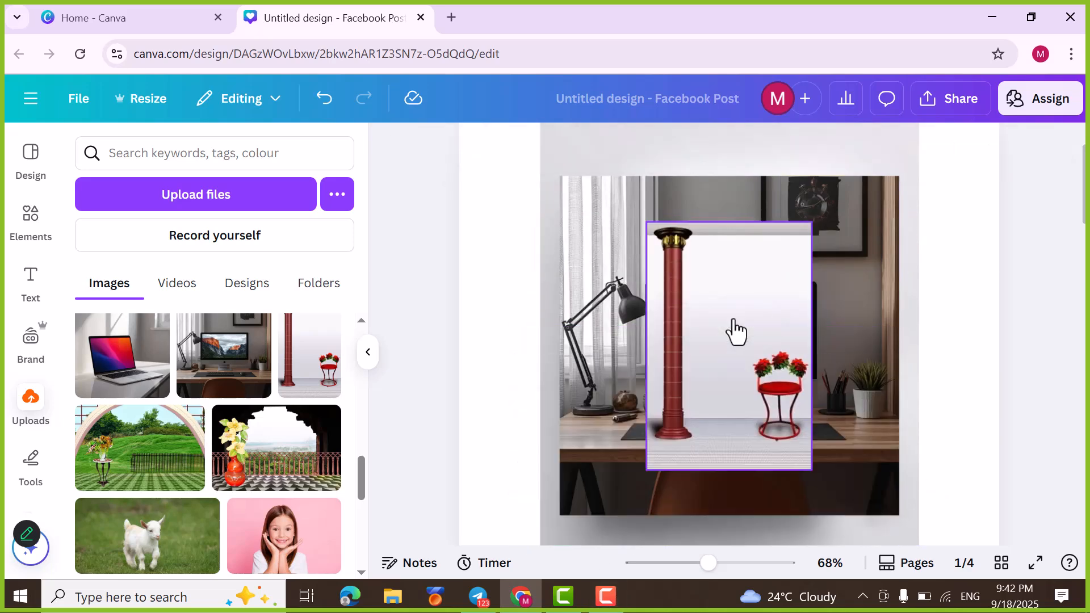
left_click(732, 341)
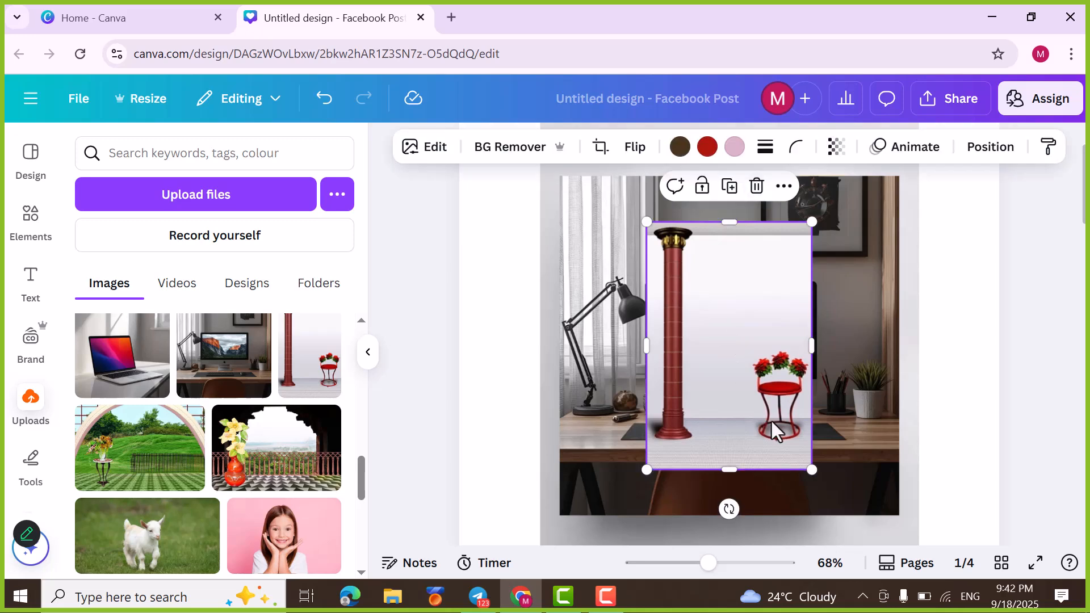
left_click(756, 186)
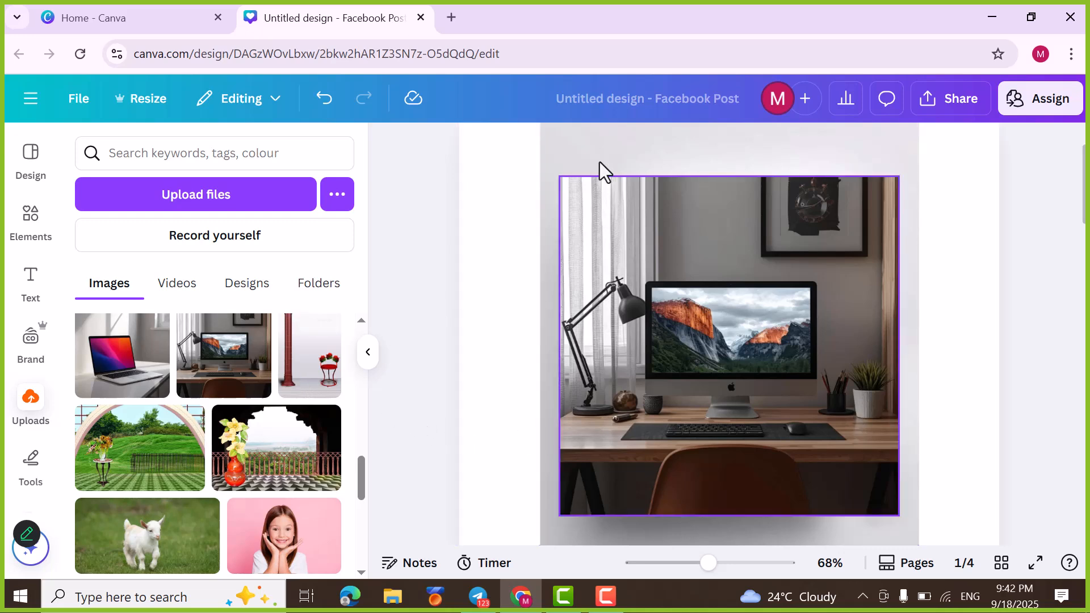
Step: Look over the image editing options for page 1's desk computer photo, and delete that photo from the page
left_click(638, 321)
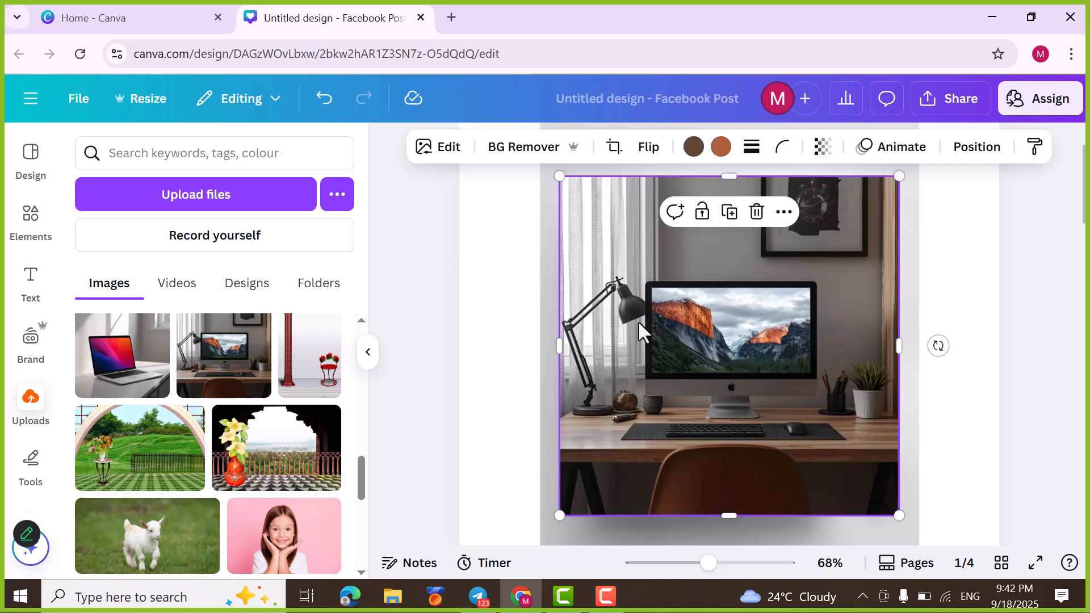
left_click(448, 149)
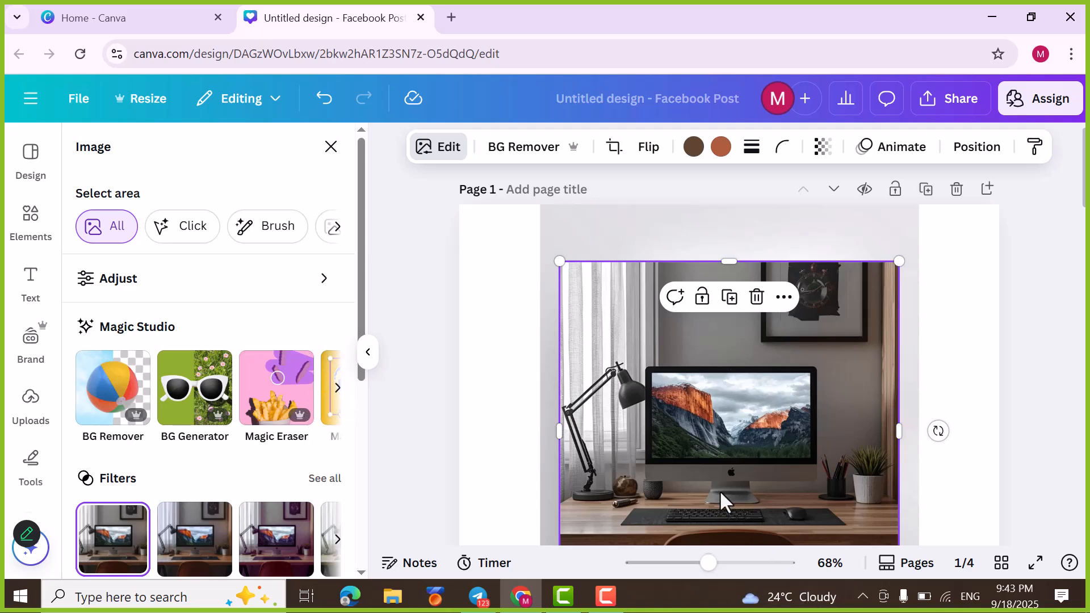
scroll(711, 475, "down", 3)
scroll(713, 478, "down", 10)
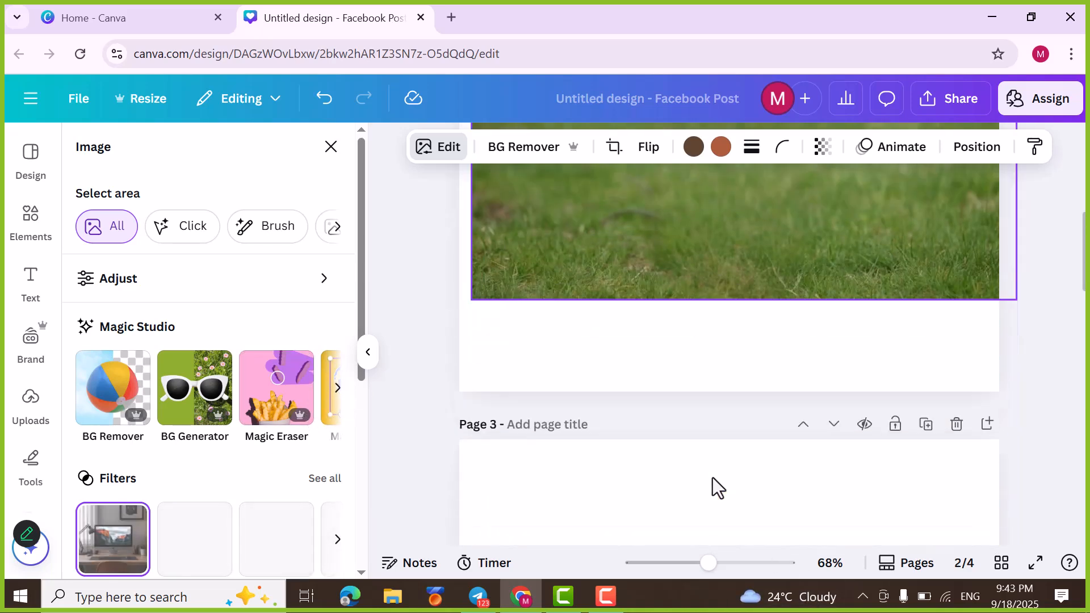
scroll(713, 479, "up", 13)
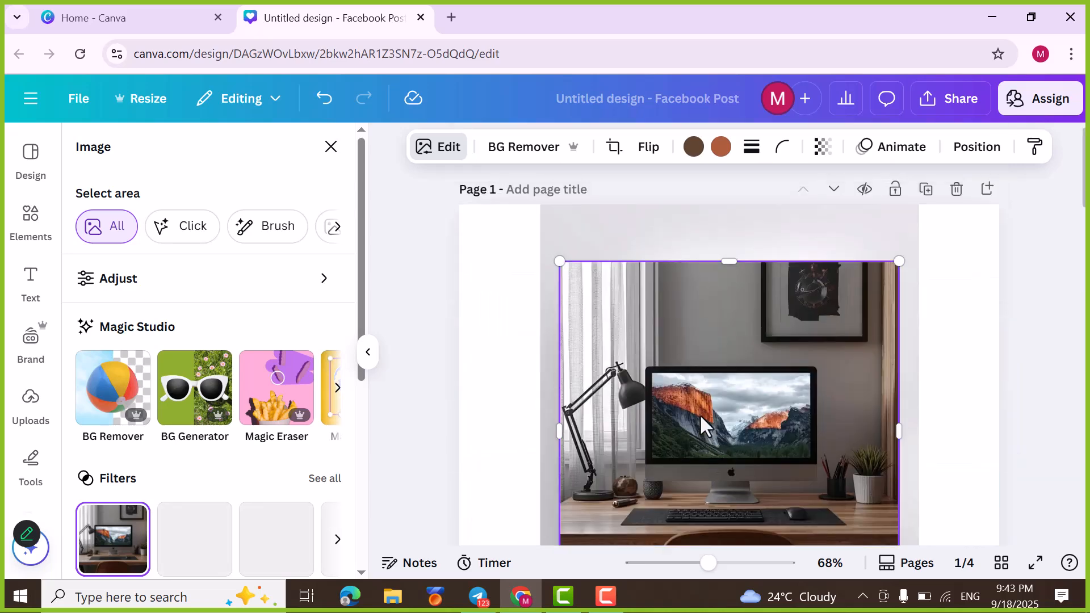
left_click_drag(700, 415, 744, 433)
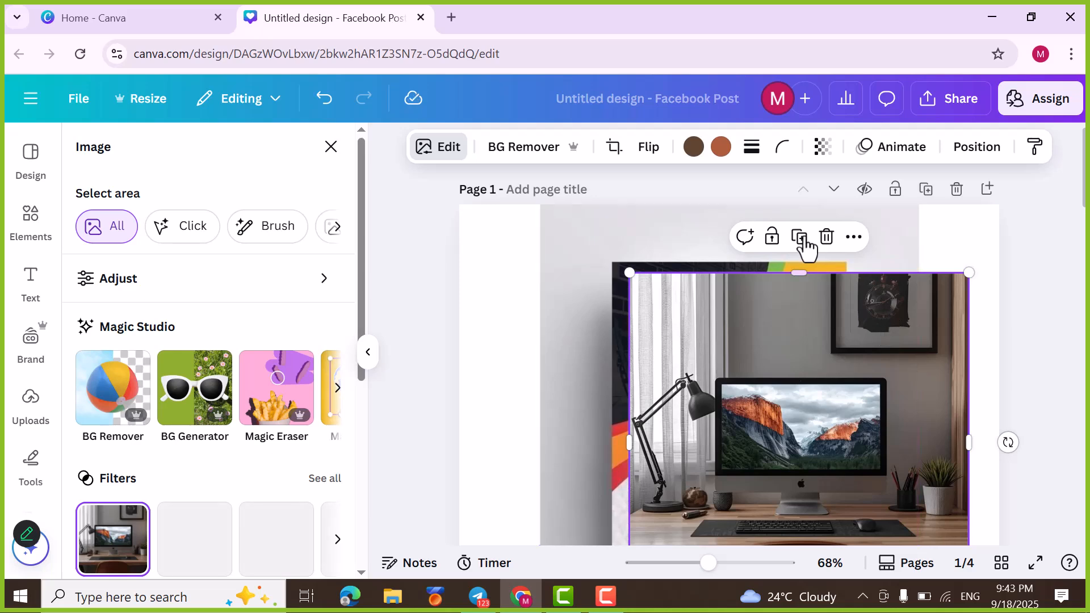
left_click(826, 238)
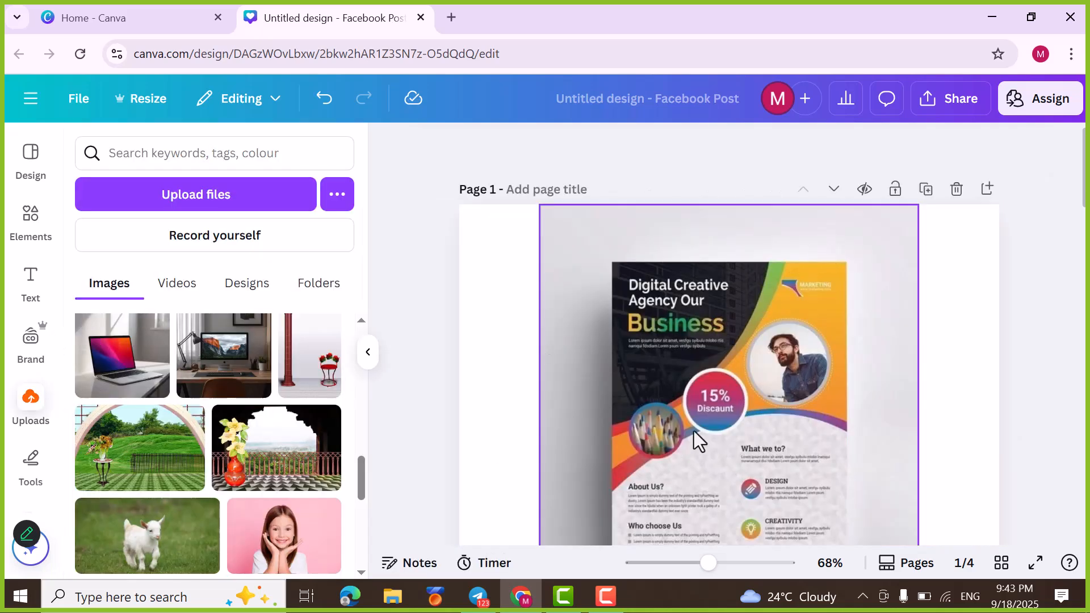
Step: Start Magic Studio's Grab Text on the Digital Creative Agency flyer image on page 1
left_click(663, 410)
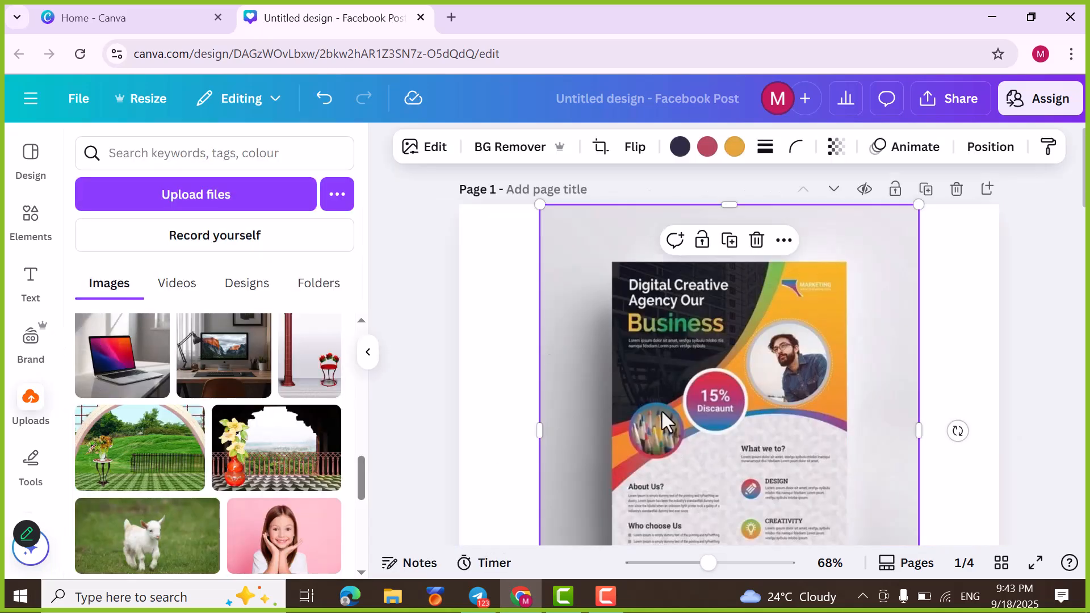
left_click(434, 149)
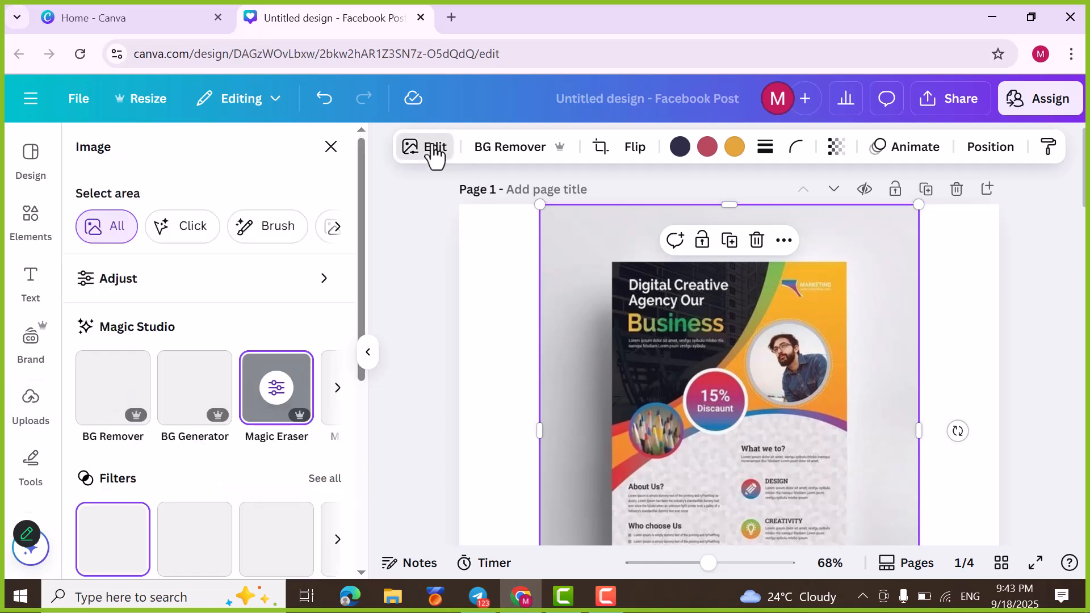
left_click(338, 389)
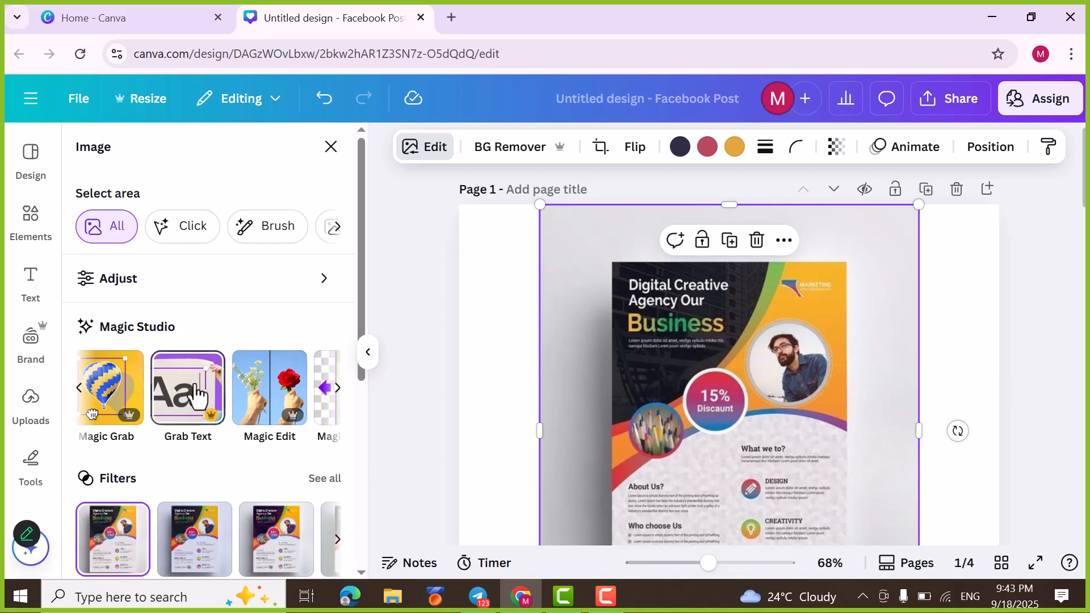
scroll(713, 454, "down", 2)
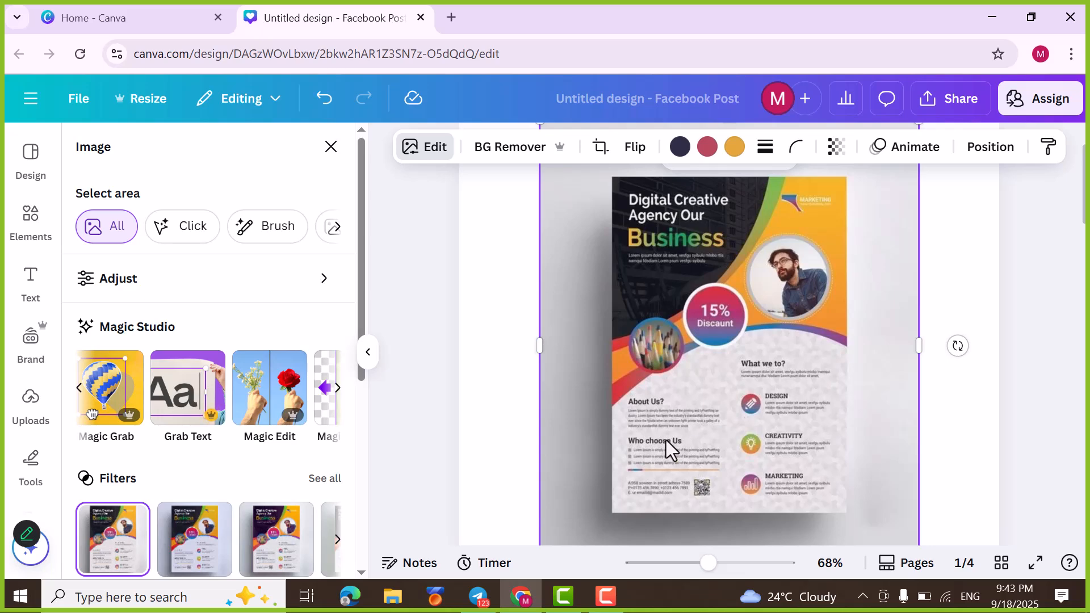
left_click(173, 418)
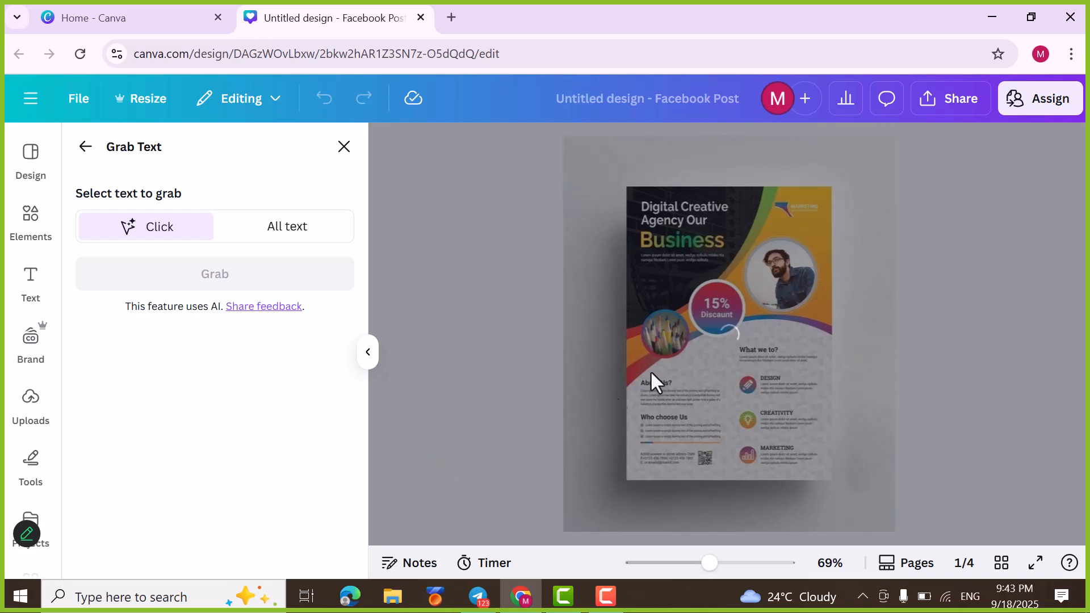
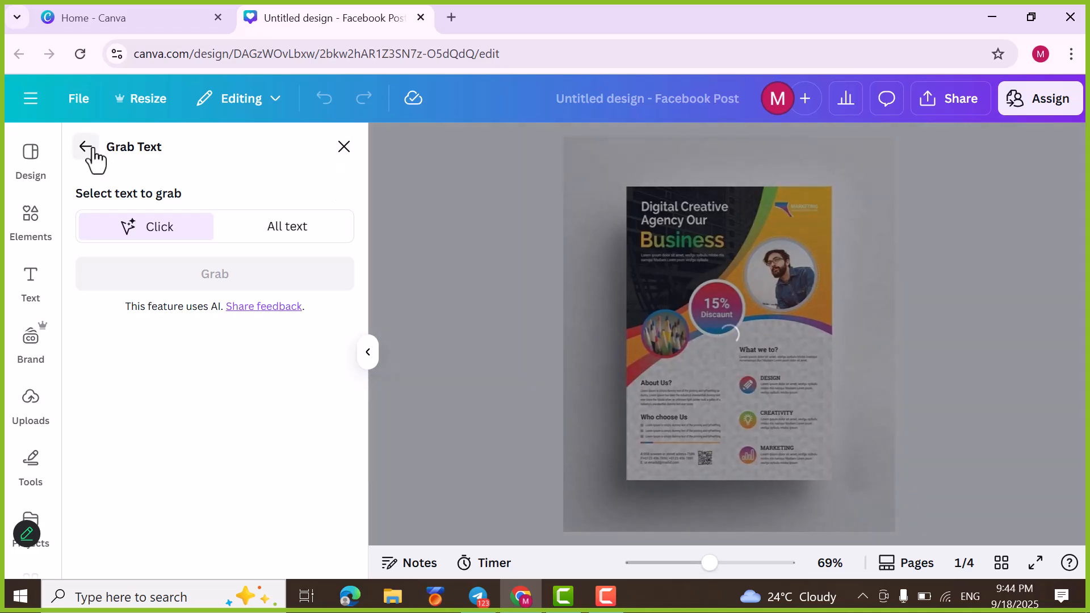
Step: Leave Grab Text and delete the Digital Creative Agency flyer image from page 1
left_click(87, 148)
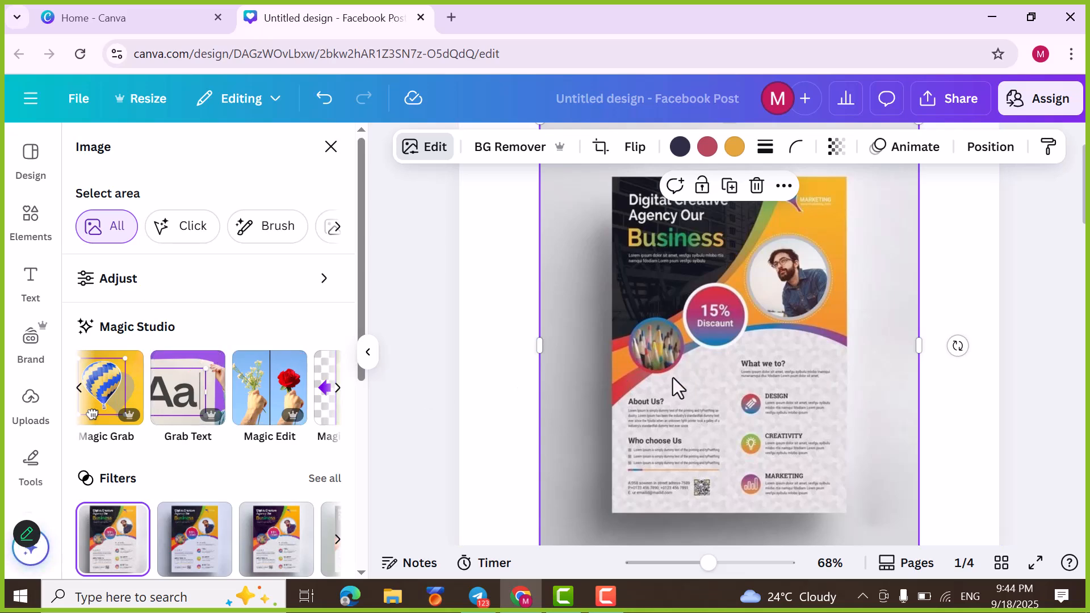
key("Delete")
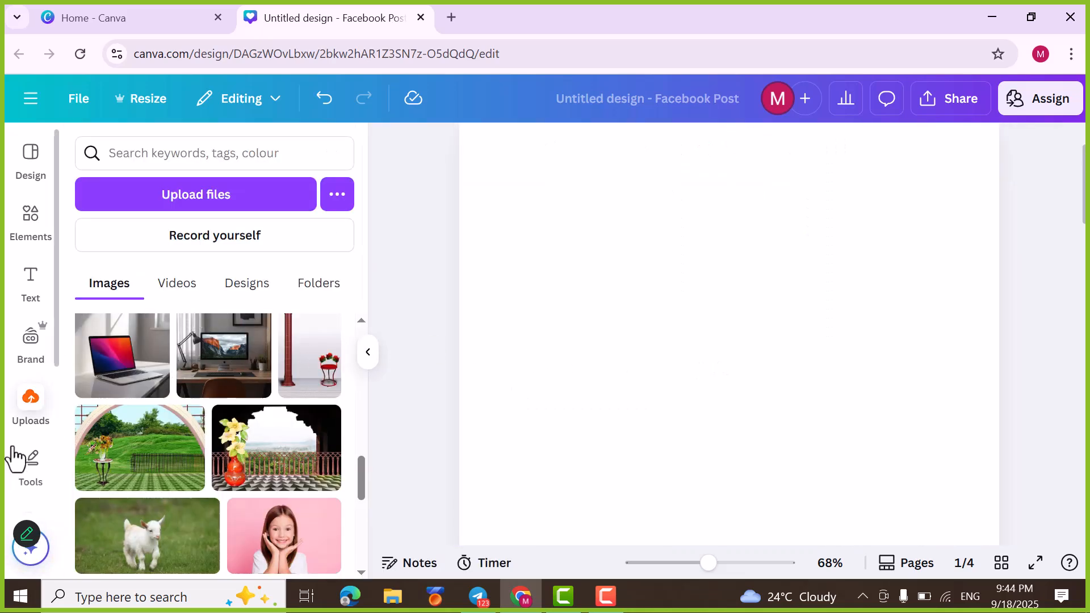
Step: Place the first page of the uploaded design 40 hadees.pdf on page 1
left_click(33, 407)
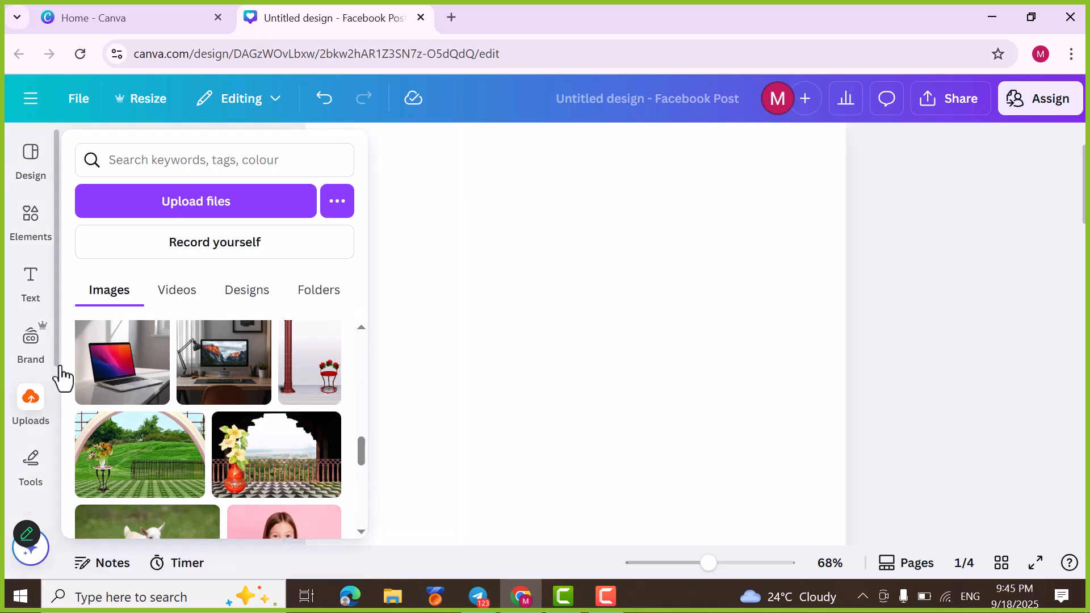
mouse_move(43, 364)
scroll(192, 369, "down", 3)
scroll(192, 369, "down", 5)
scroll(182, 368, "up", 6)
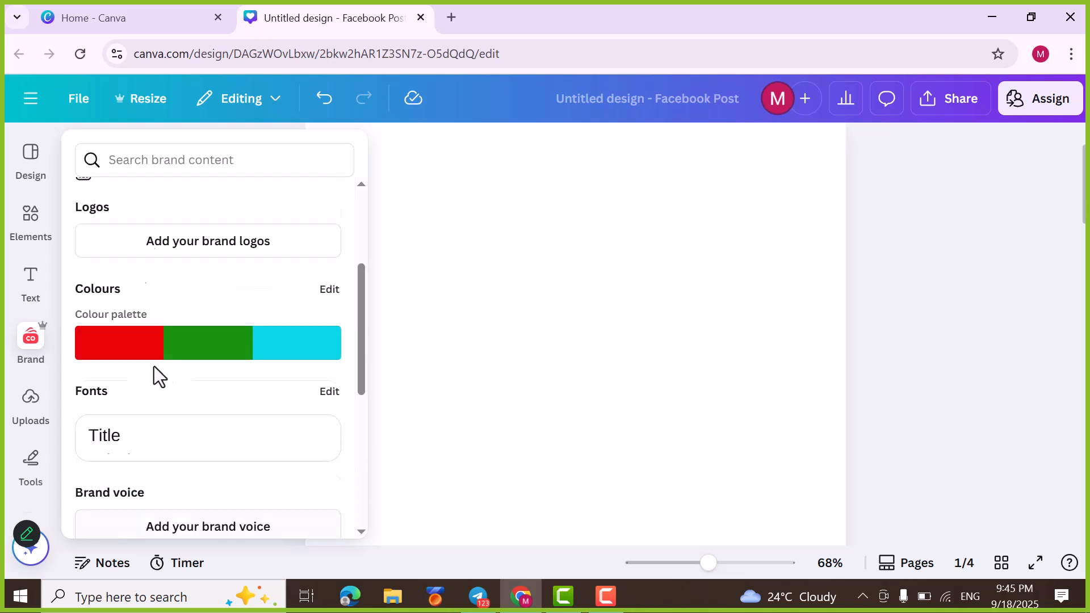
left_click(17, 409)
scroll(211, 349, "down", 5)
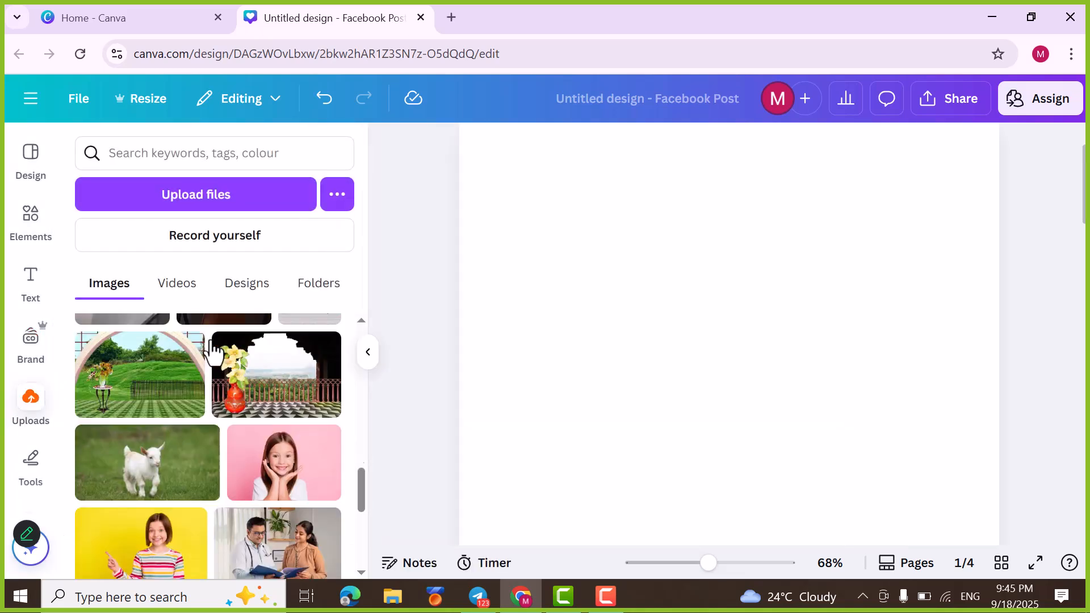
scroll(211, 350, "down", 2)
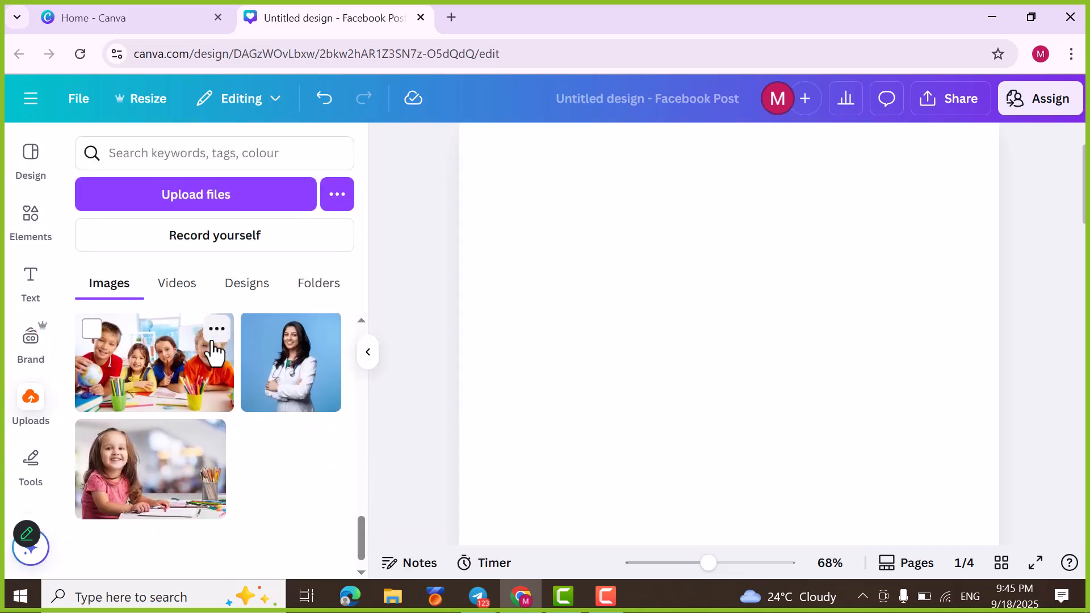
left_click(187, 287)
left_click(241, 295)
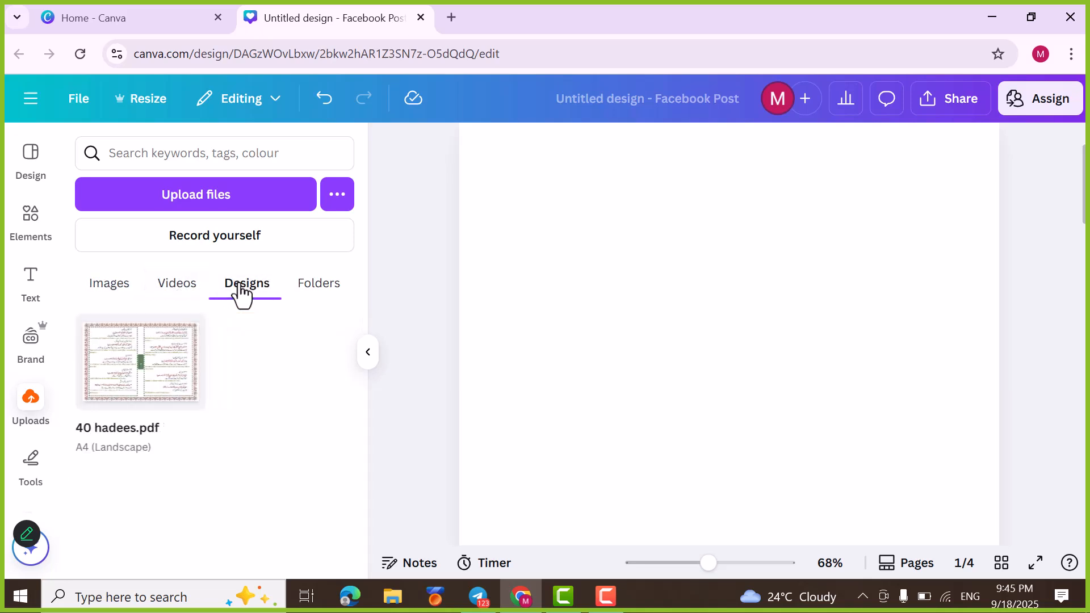
left_click(151, 386)
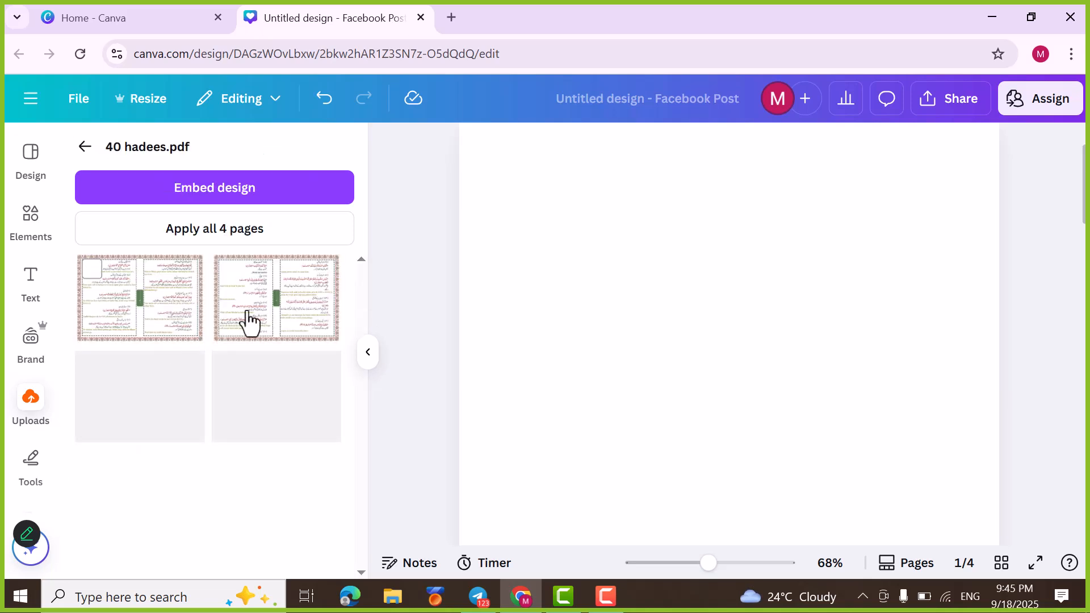
left_click(146, 316)
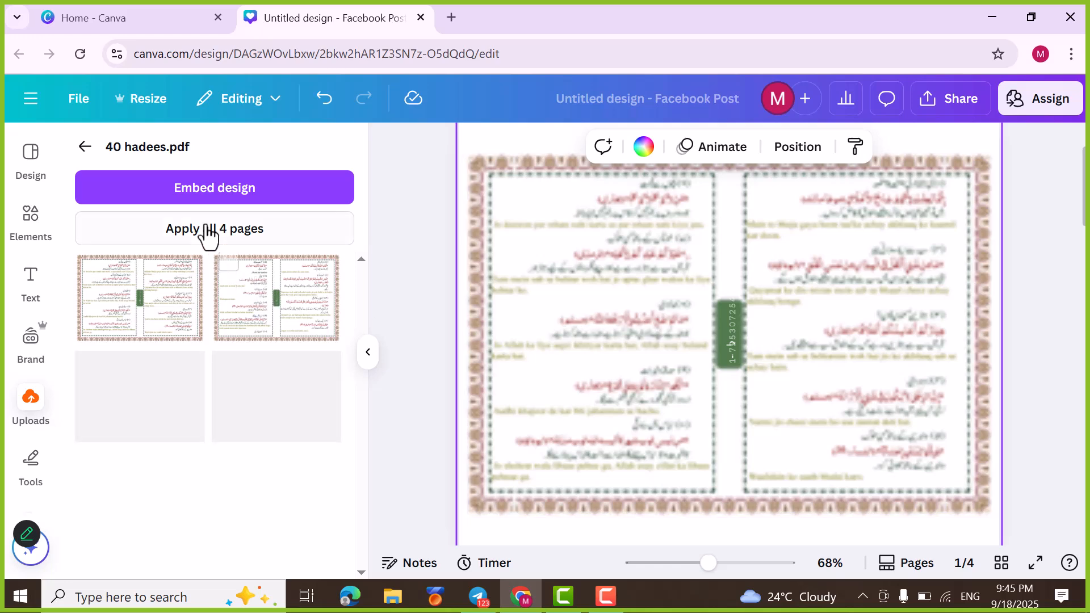
left_click(87, 149)
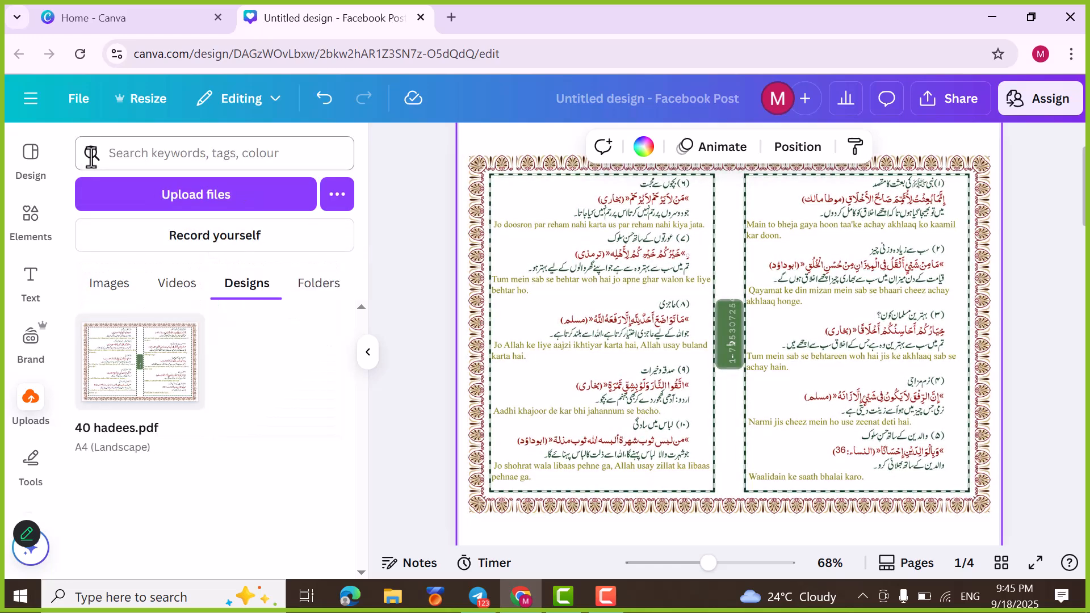
left_click(621, 319)
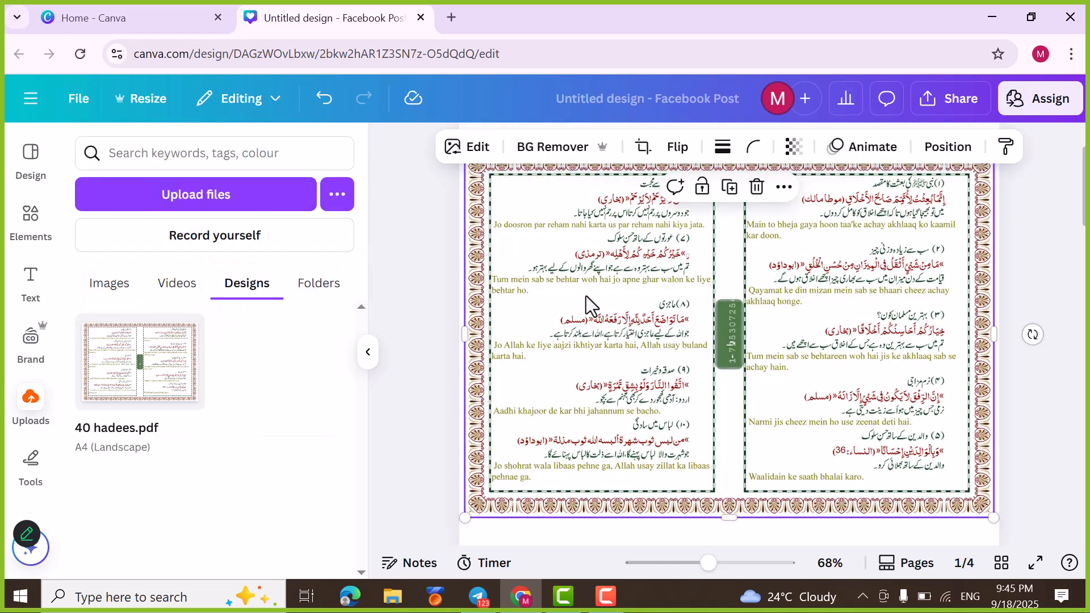
left_click(469, 148)
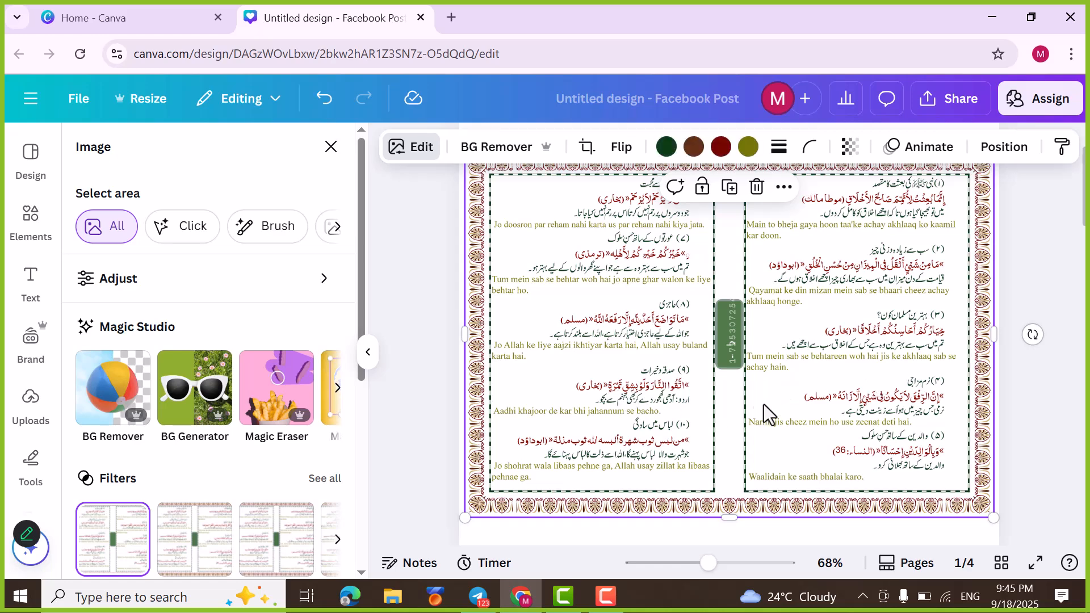
left_click(337, 389)
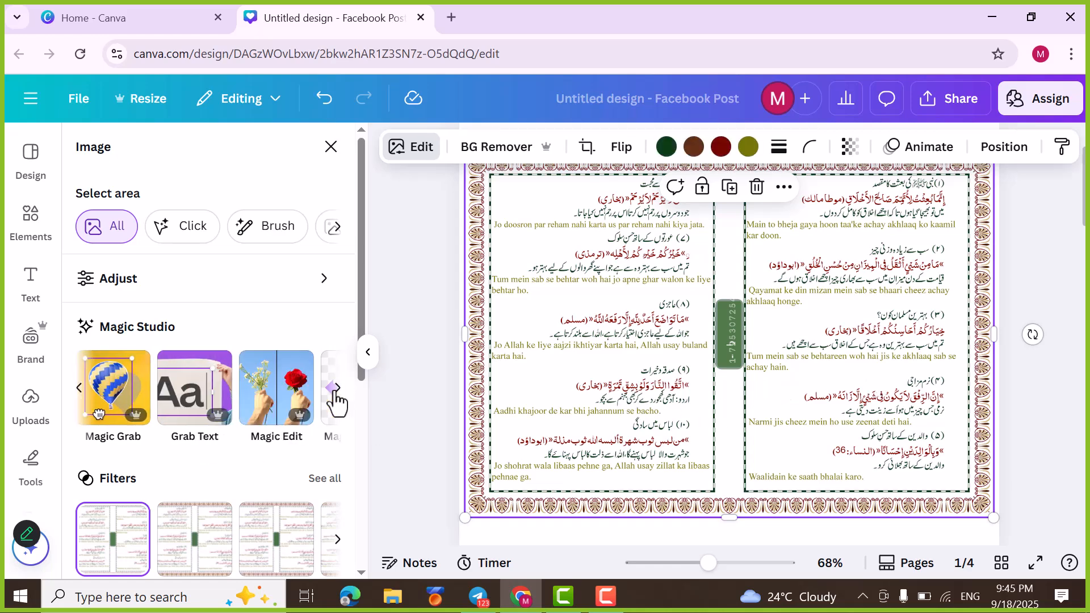
left_click(176, 407)
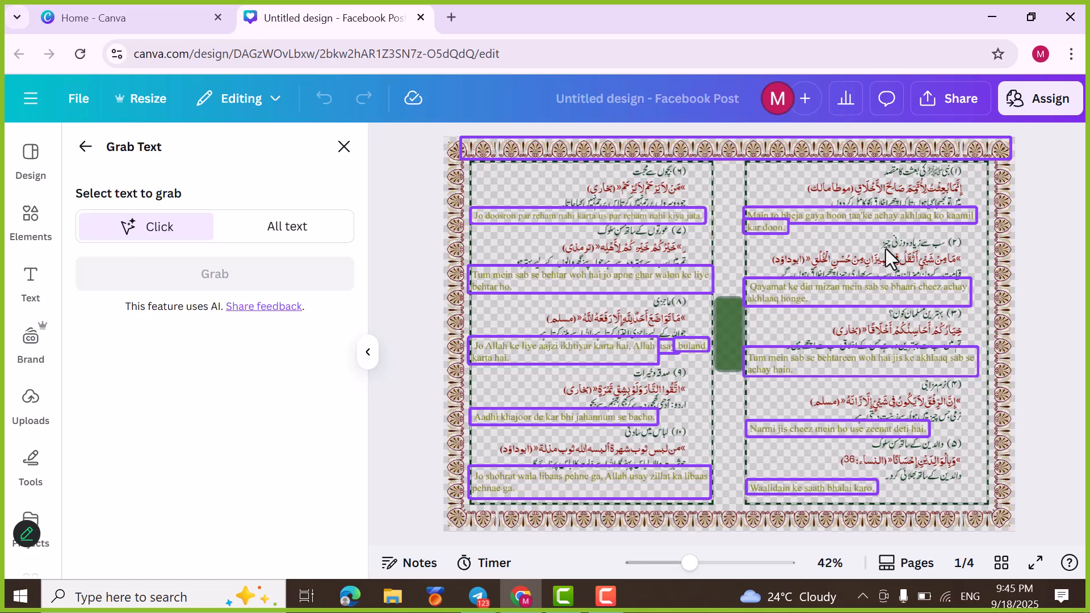
key("Escape")
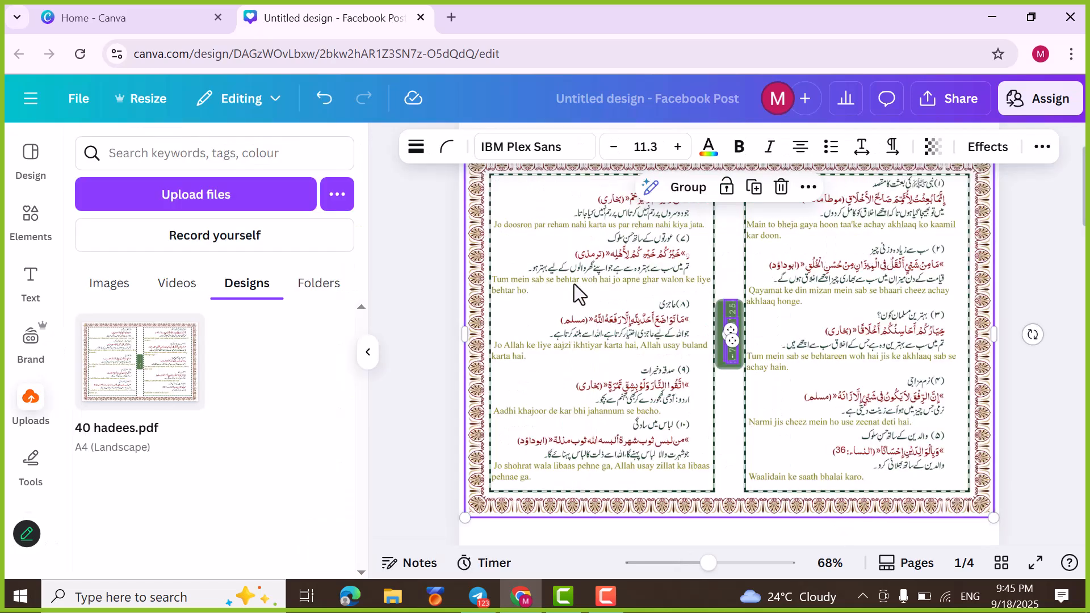
left_click(512, 222)
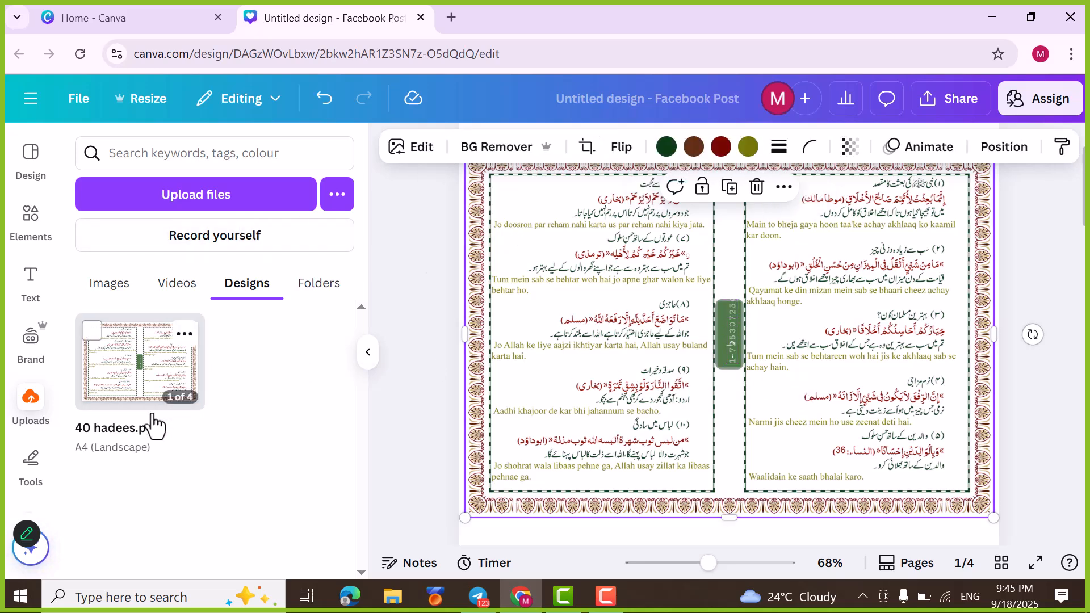
double_click(619, 348)
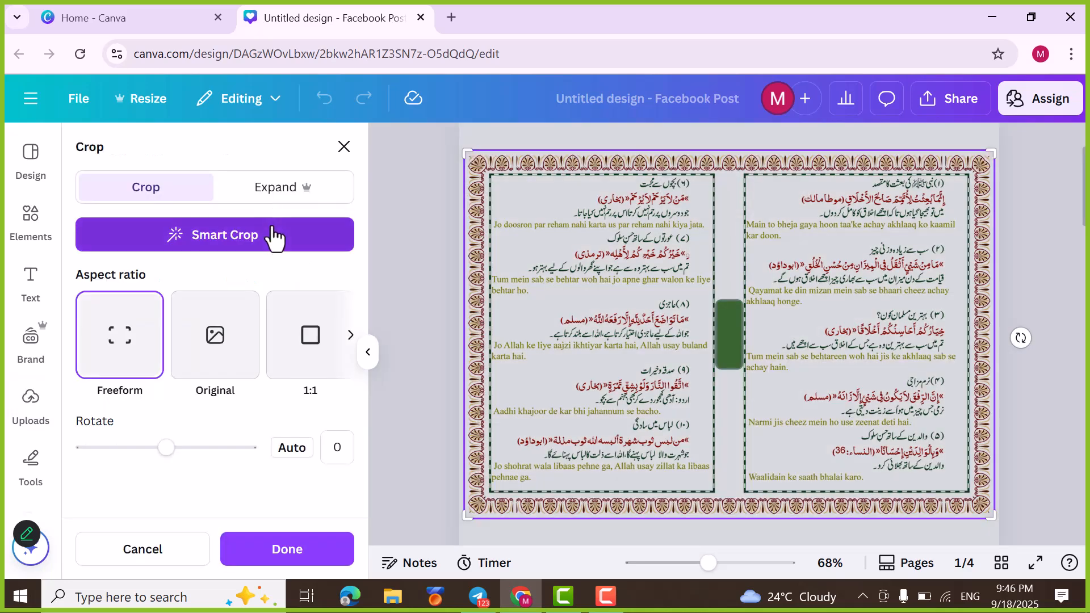
left_click(342, 146)
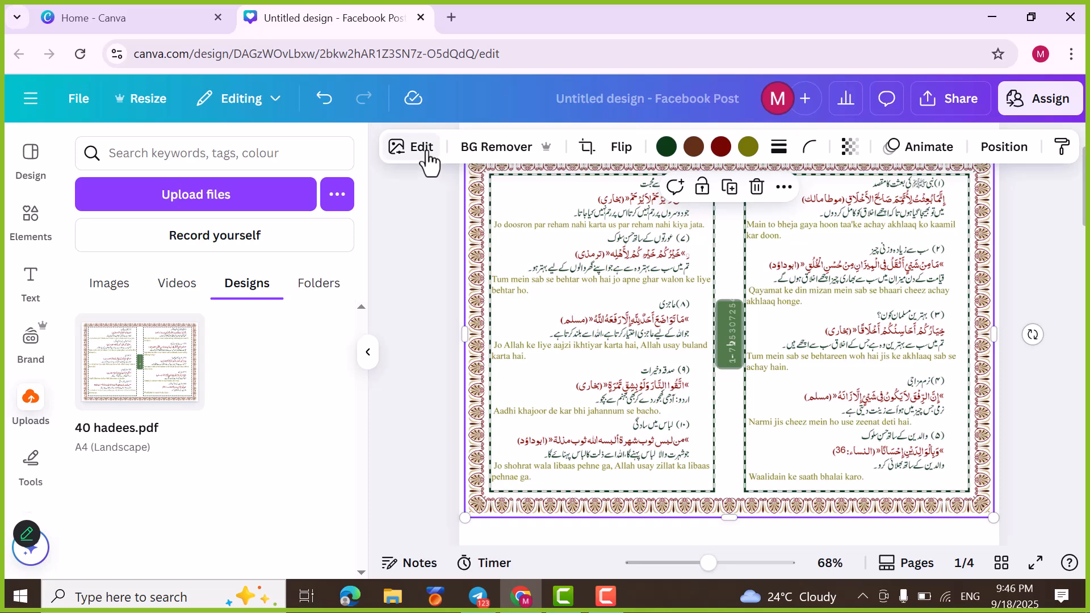
Step: Use Grab Text to extract "Tum mein sab se behtareen woh hai jis ke akhlaaq sab se achay hain." from the hadees page image
left_click(424, 149)
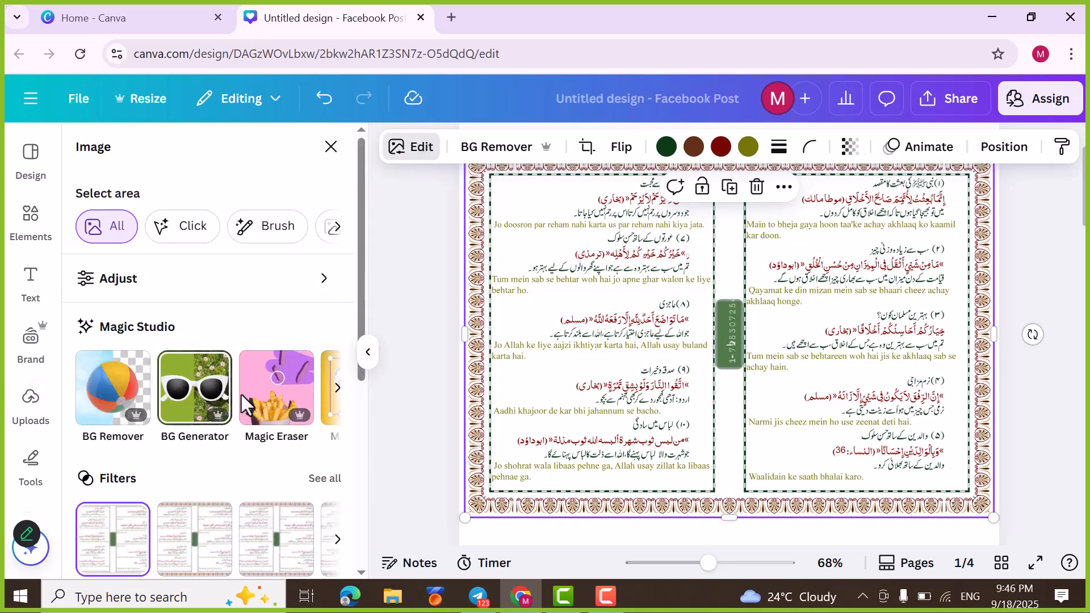
left_click(338, 388)
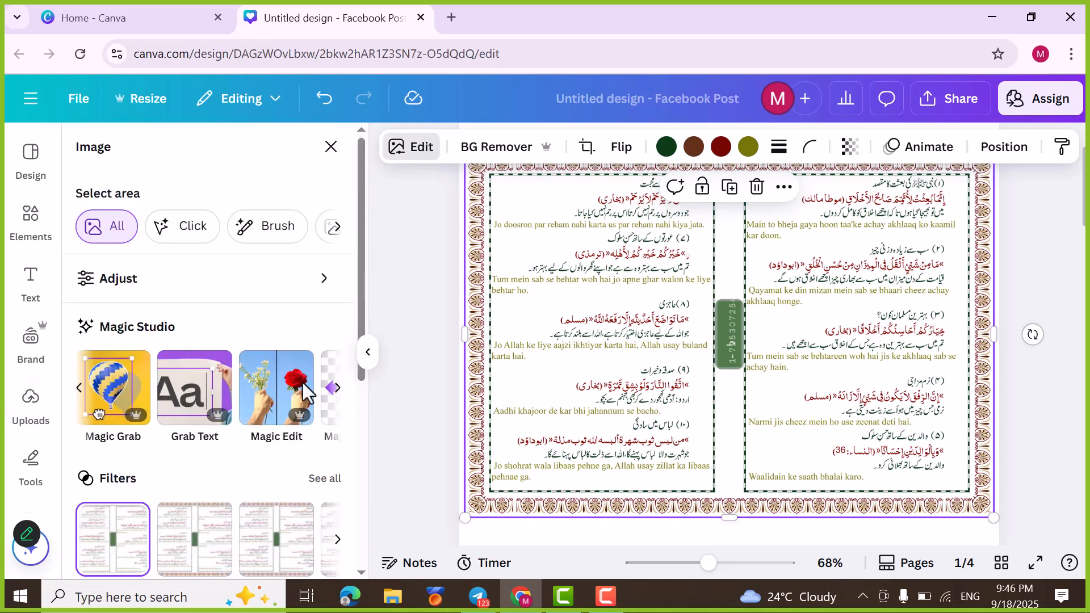
left_click(213, 389)
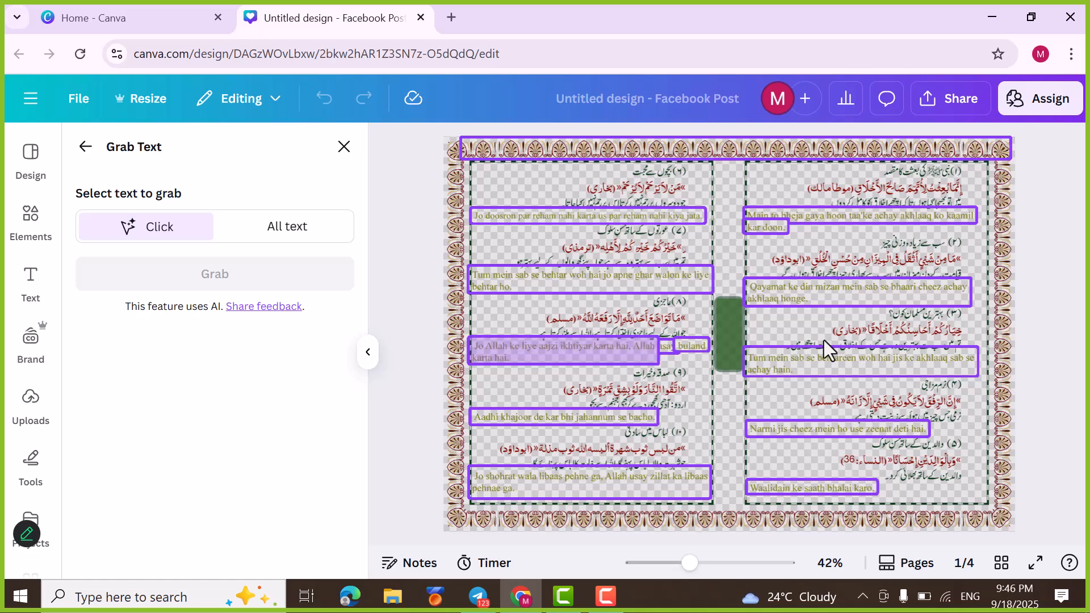
left_click(834, 370)
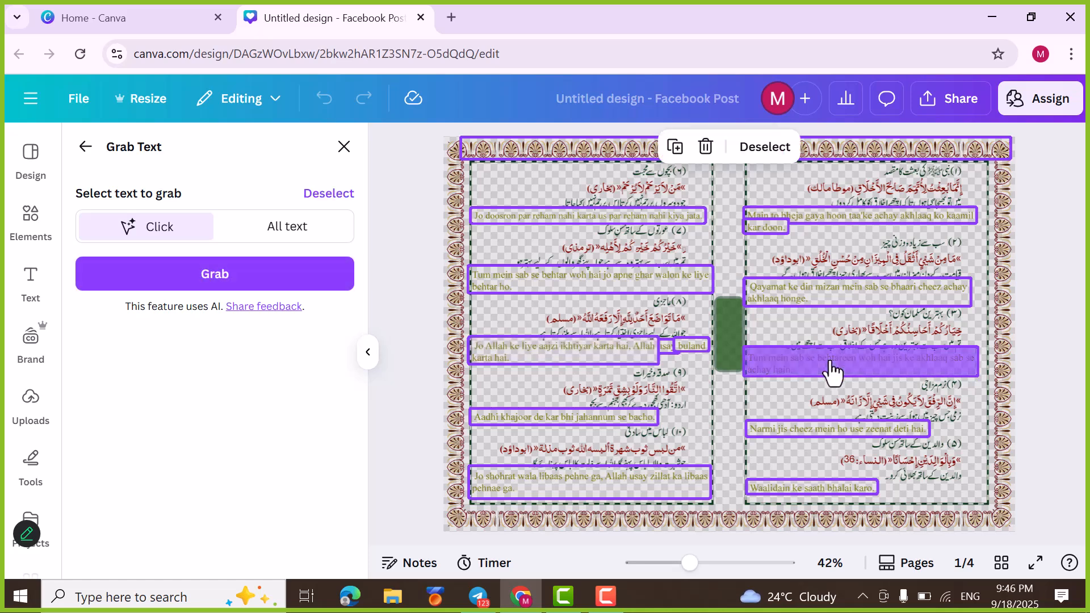
right_click(834, 371)
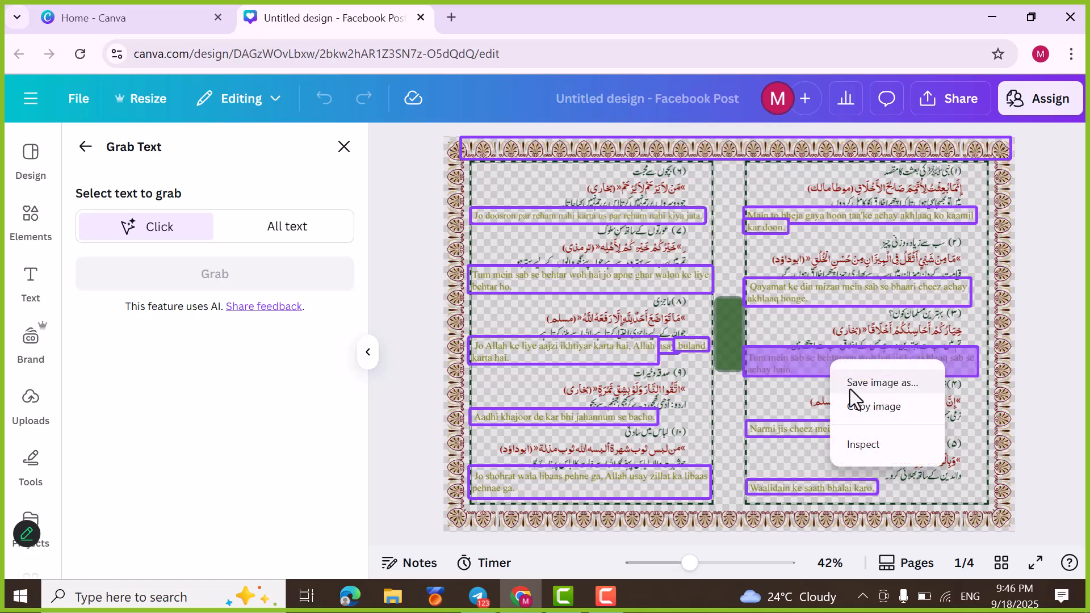
left_click(780, 366)
left_click(780, 368)
left_click(781, 369)
left_click(780, 369)
left_click(781, 370)
left_click(781, 371)
left_click(781, 370)
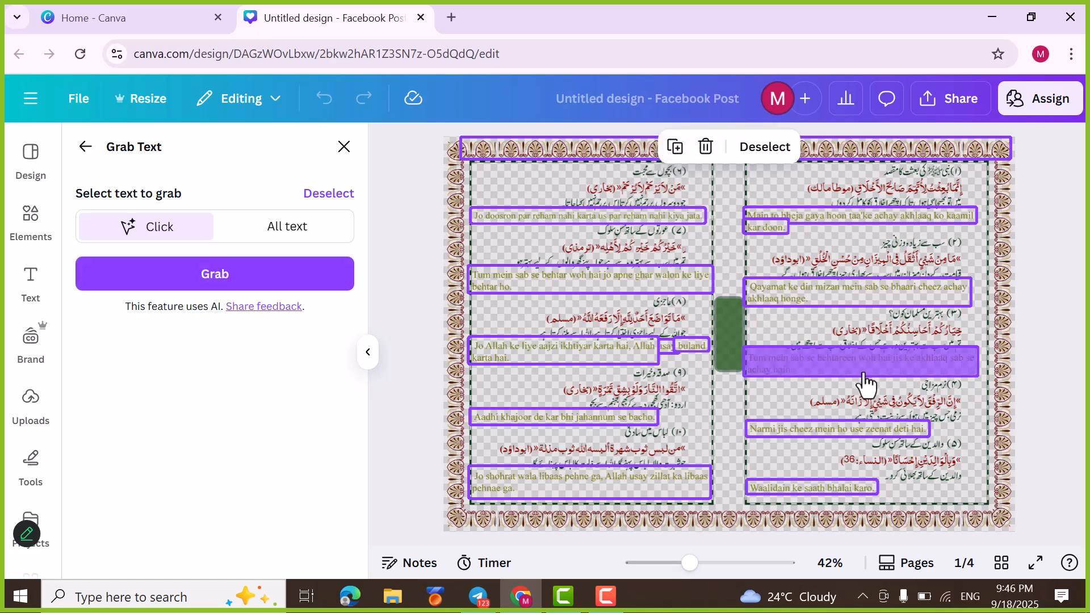
left_click_drag(841, 352, 678, 267)
left_click_drag(842, 365, 844, 392)
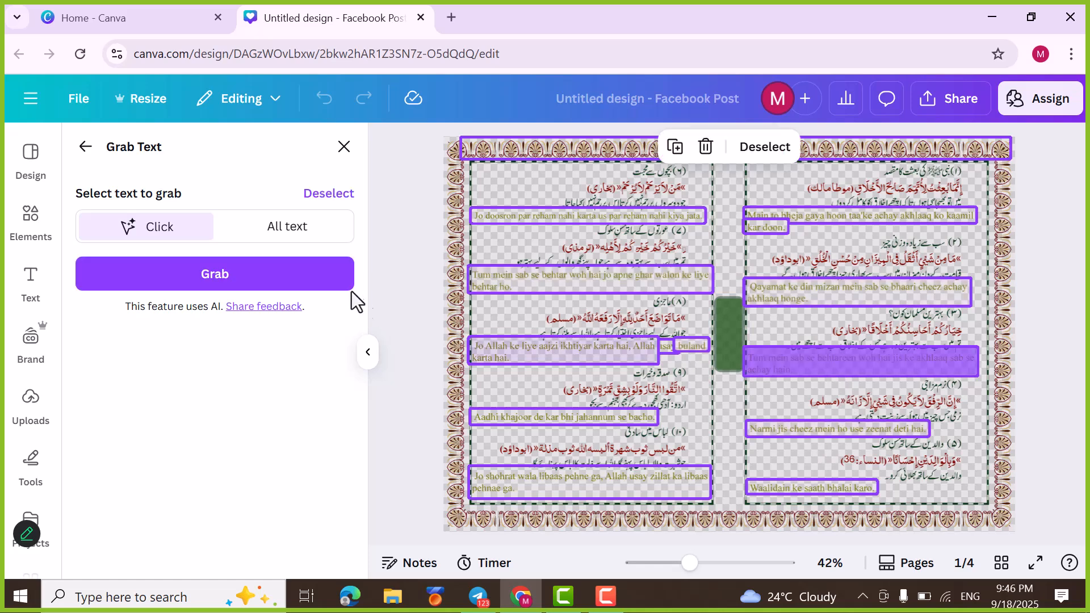
left_click(328, 282)
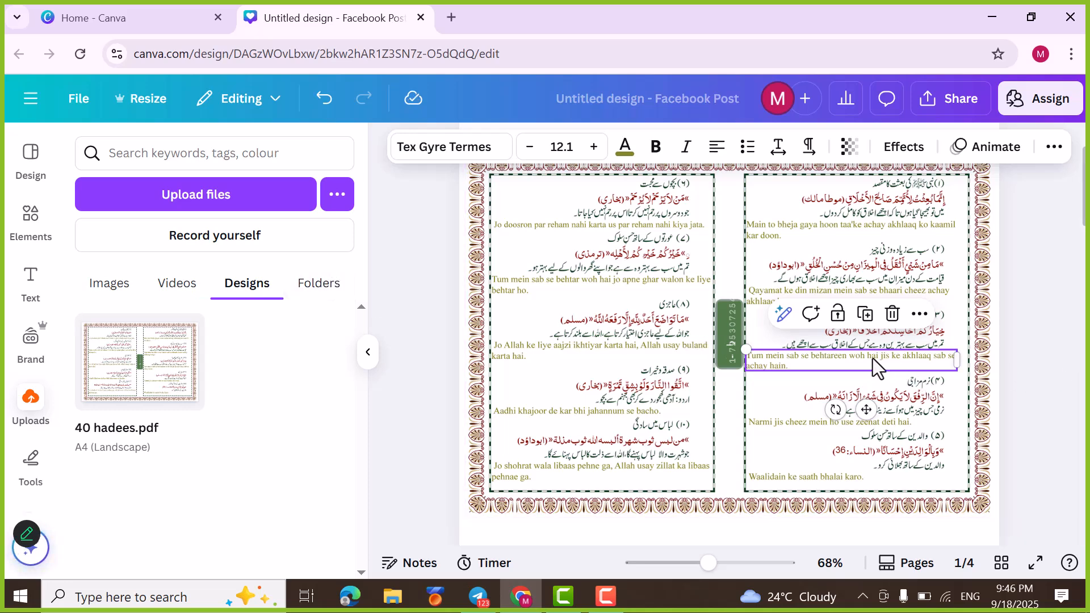
Step: Enlarge the grabbed "Tum mein sab se behtareen" text to font size 33.1
double_click(869, 367)
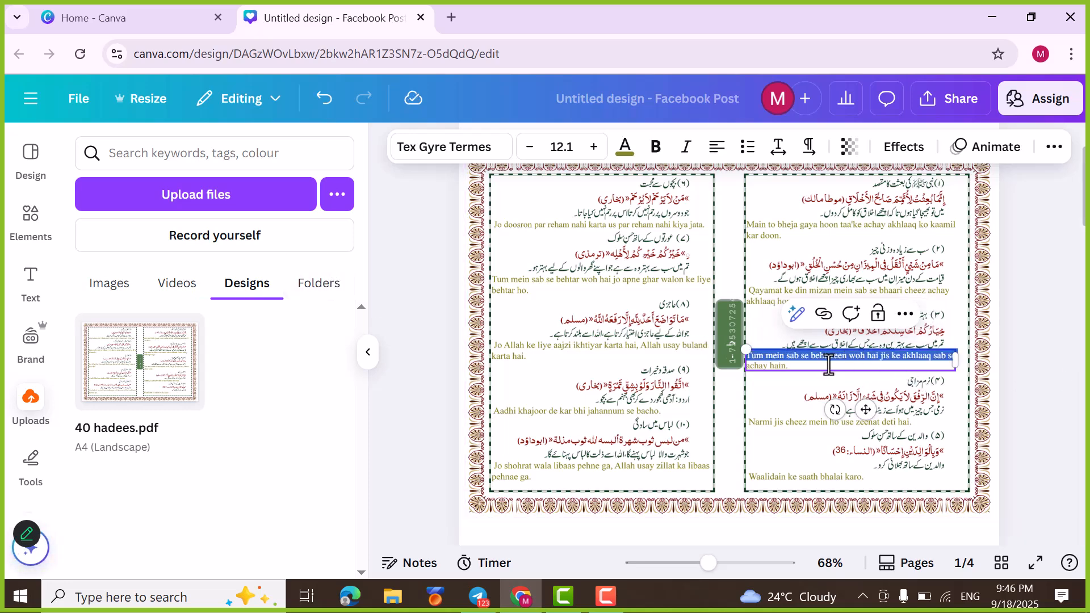
left_click(787, 372)
left_click_drag(782, 368, 746, 355)
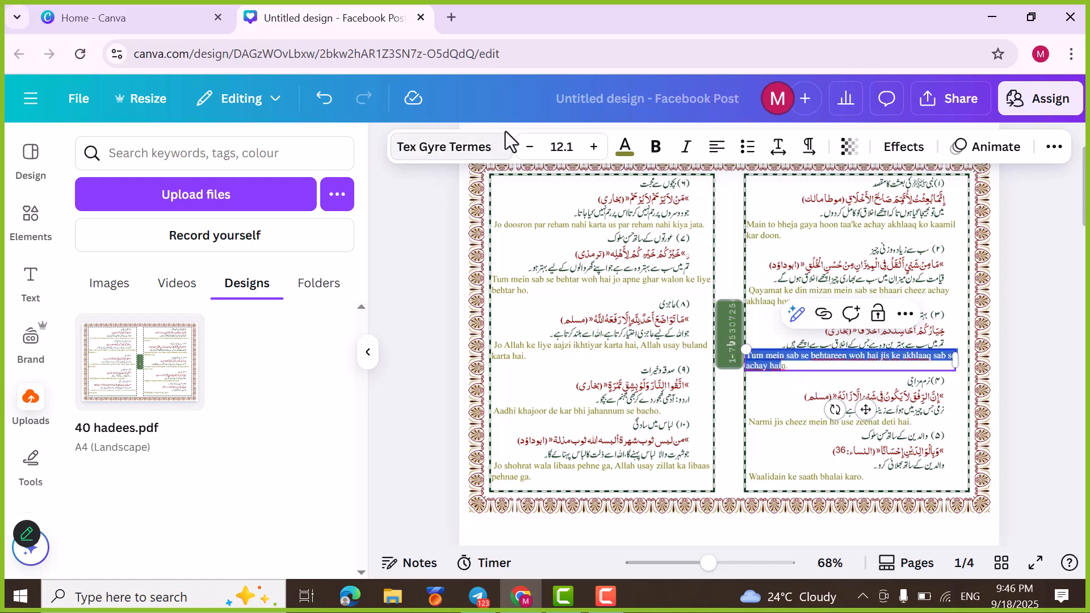
left_click(593, 148)
left_click(594, 148)
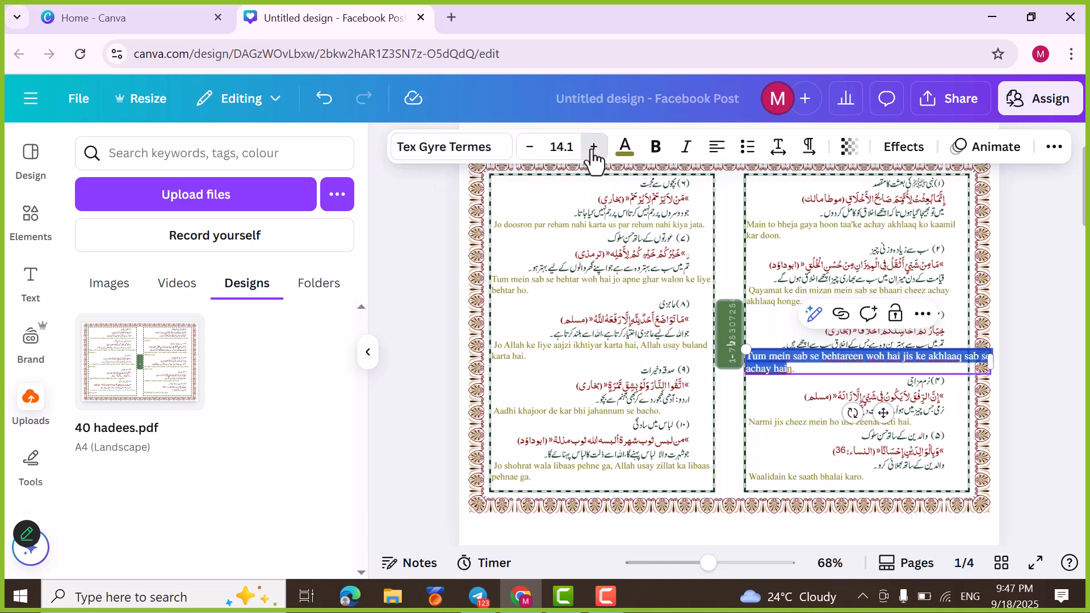
left_click(593, 147)
left_click(593, 148)
left_click(593, 148)
left_click(594, 147)
left_click(594, 148)
left_click(594, 148)
left_click(594, 147)
left_click(593, 148)
left_click(594, 147)
left_click(593, 148)
left_click(593, 147)
double_click(594, 147)
double_click(594, 148)
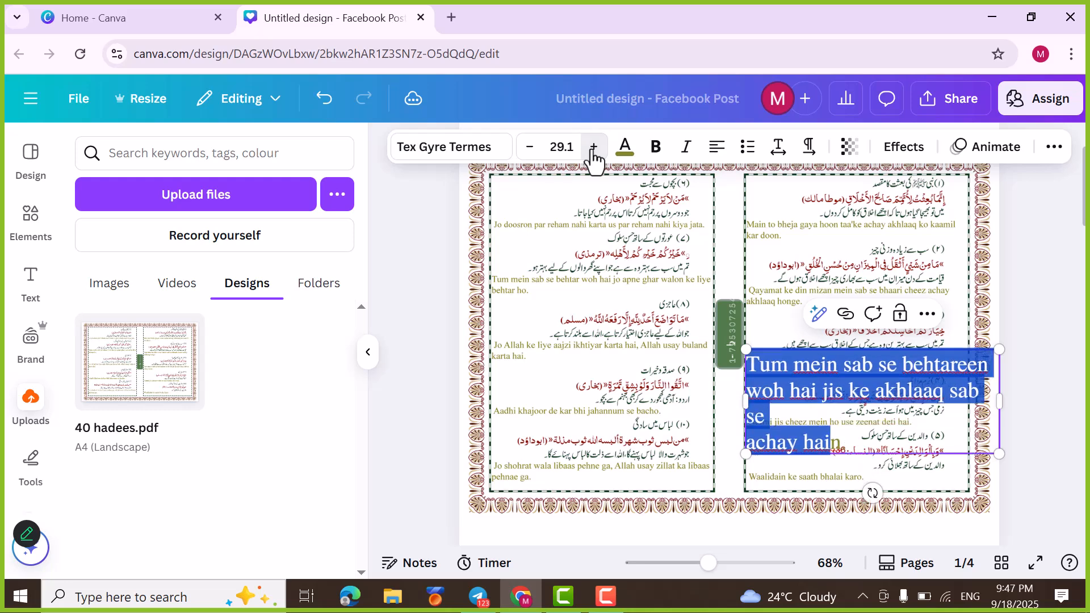
double_click(593, 148)
double_click(593, 148)
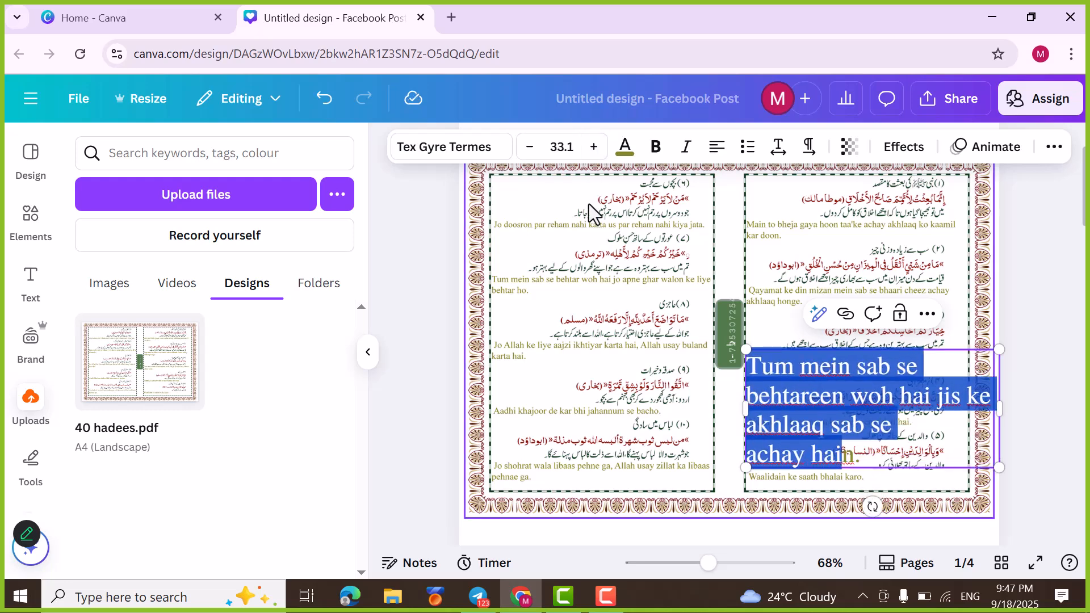
left_click(591, 225)
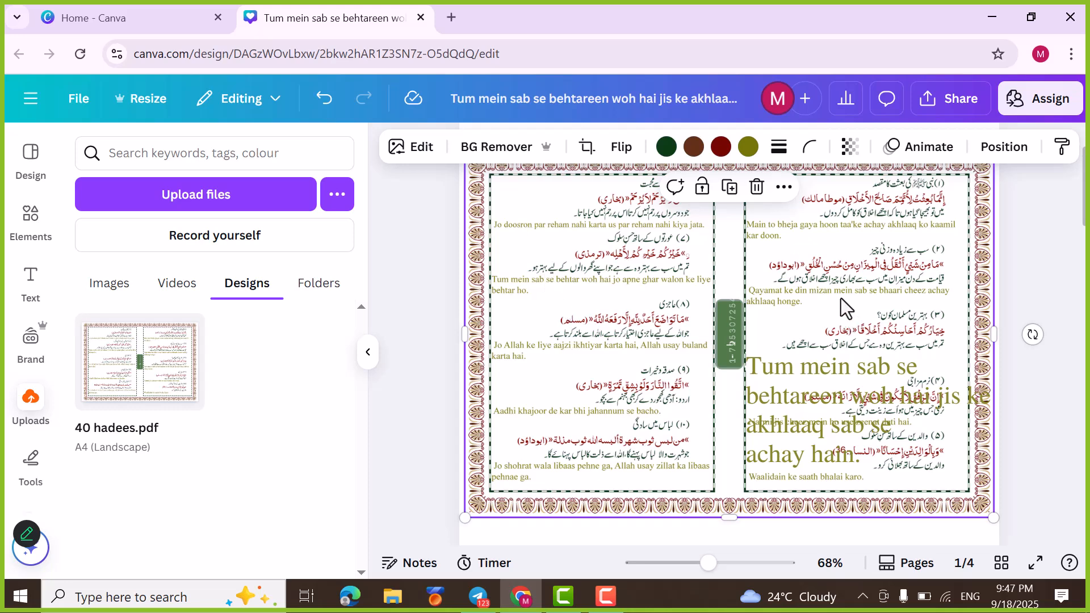
Step: Recolour the whole grabbed "Tum mein sab se behtareen" text with the dark brown from the photo colours
left_click(819, 383)
left_click(811, 376)
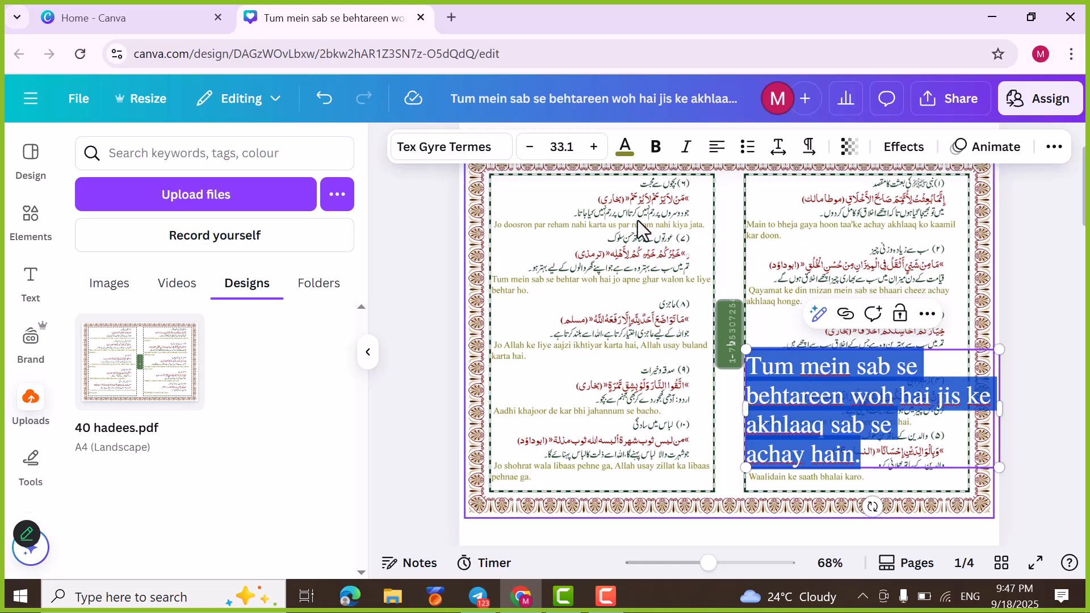
left_click(623, 150)
scroll(247, 411, "down", 1)
scroll(227, 392, "down", 2)
left_click(171, 347)
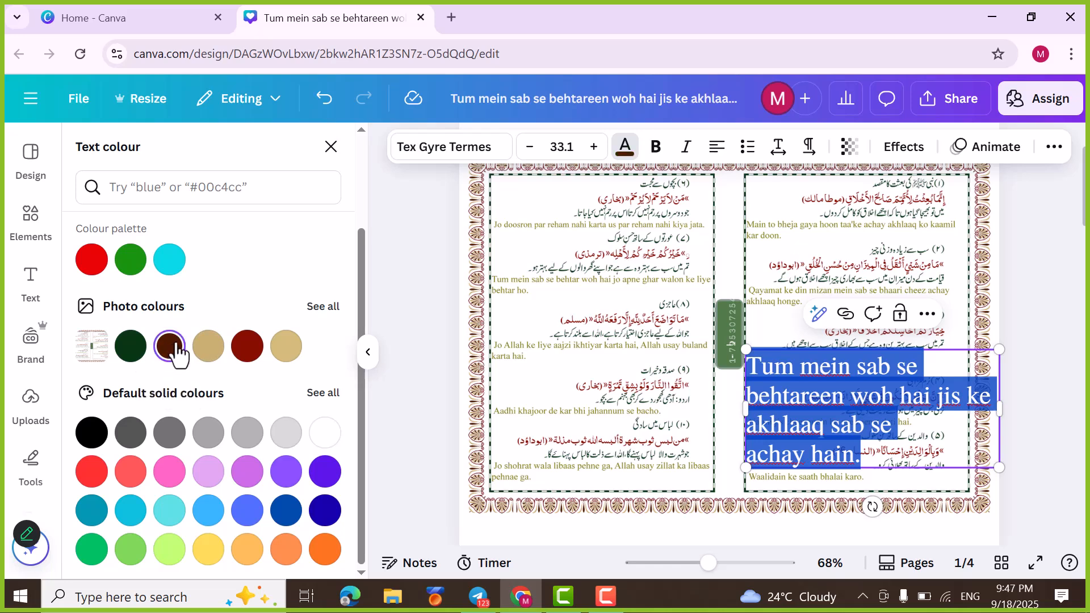
left_click(711, 384)
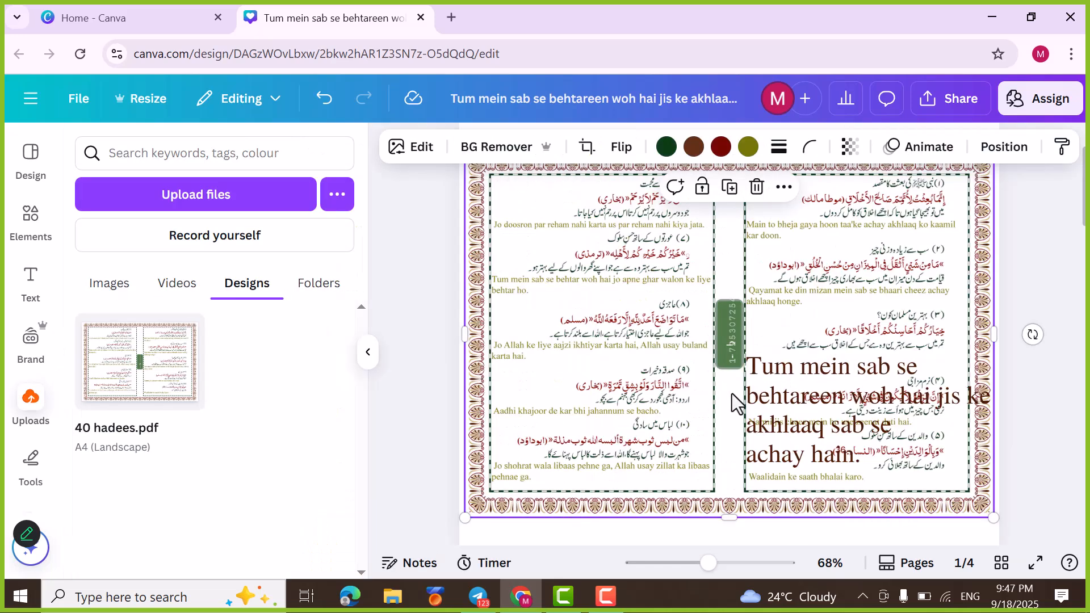
Step: Delete the enlarged "Tum mein sab se behtareen" text from page 1
left_click(876, 404)
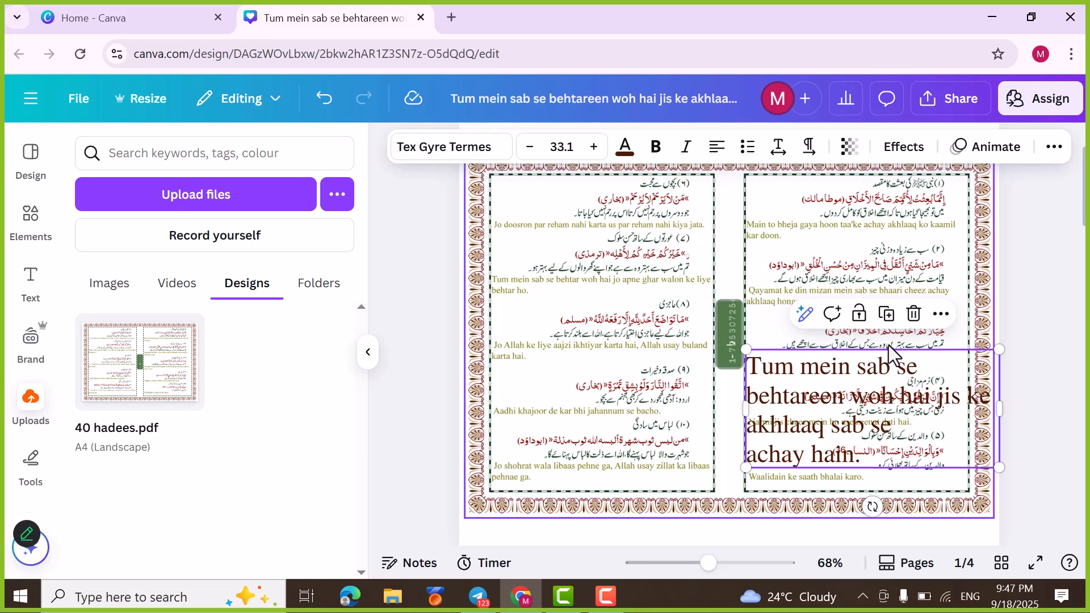
key("Delete")
scroll(738, 356, "down", 10)
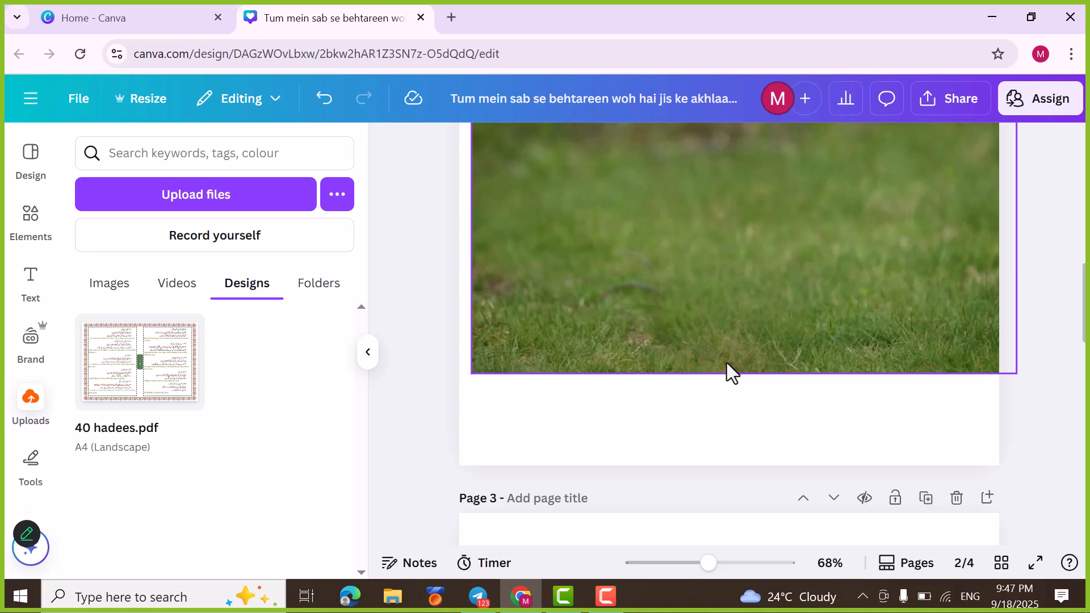
scroll(727, 363, "down", 8)
scroll(590, 284, "up", 15)
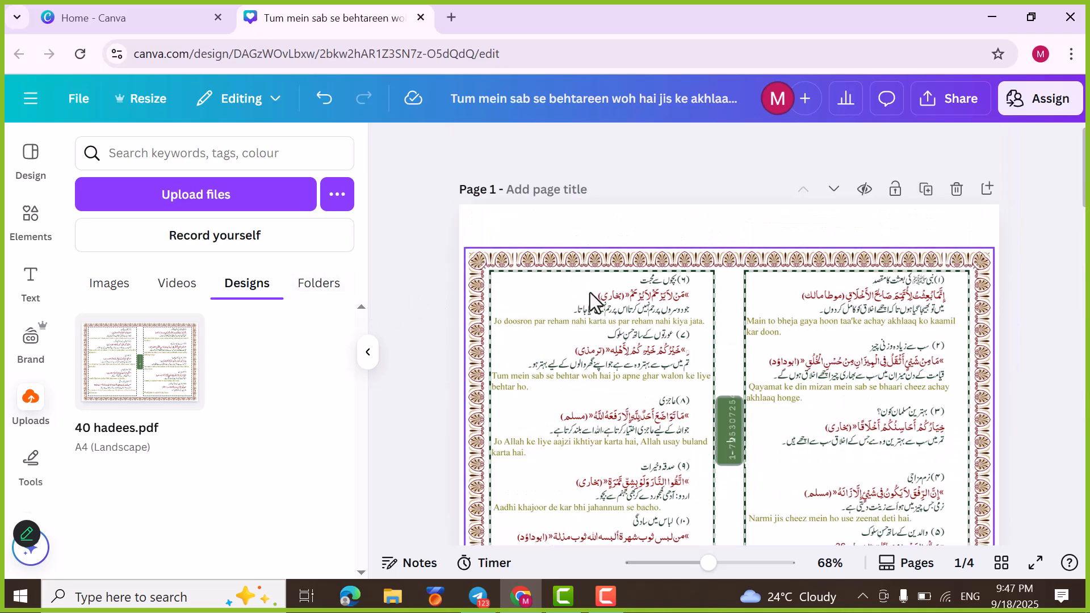
Step: Use Magic Edit to brush over the green label in the middle of the hadees page image and delete it
left_click(611, 316)
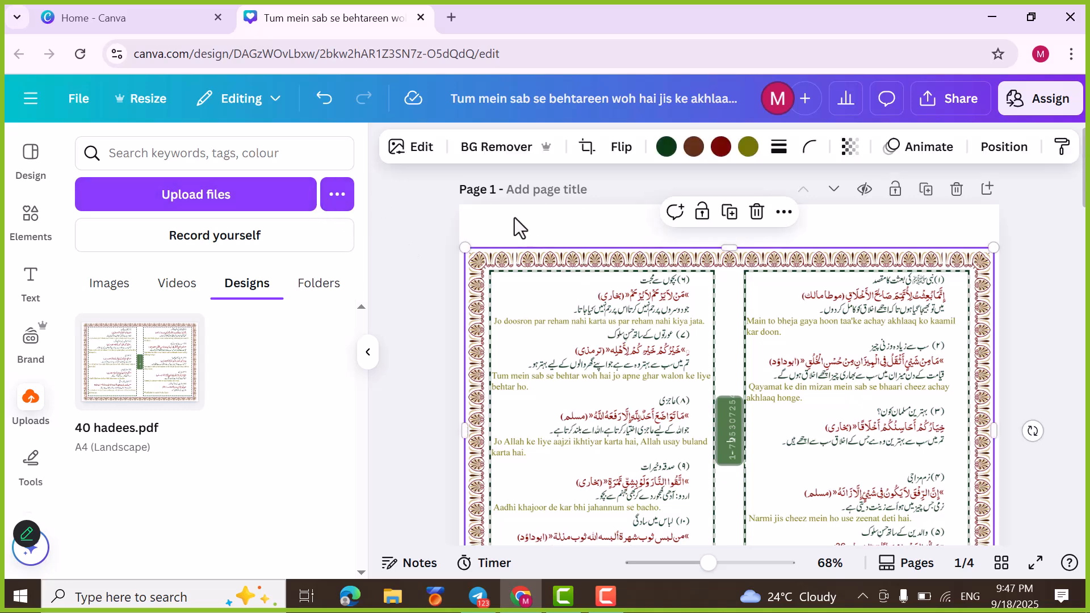
left_click(423, 165)
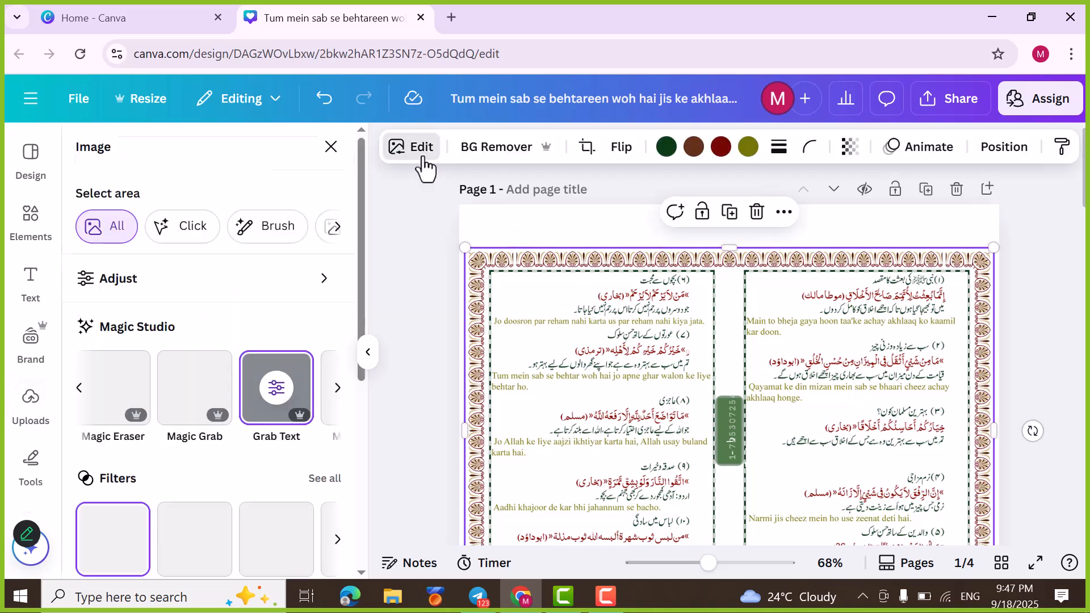
left_click(338, 390)
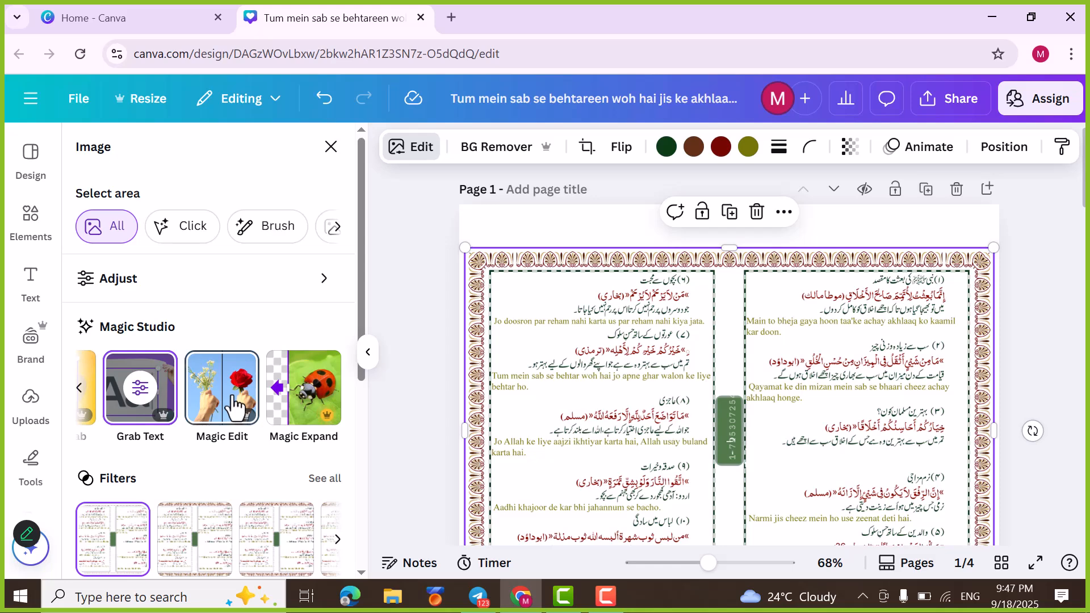
left_click(222, 388)
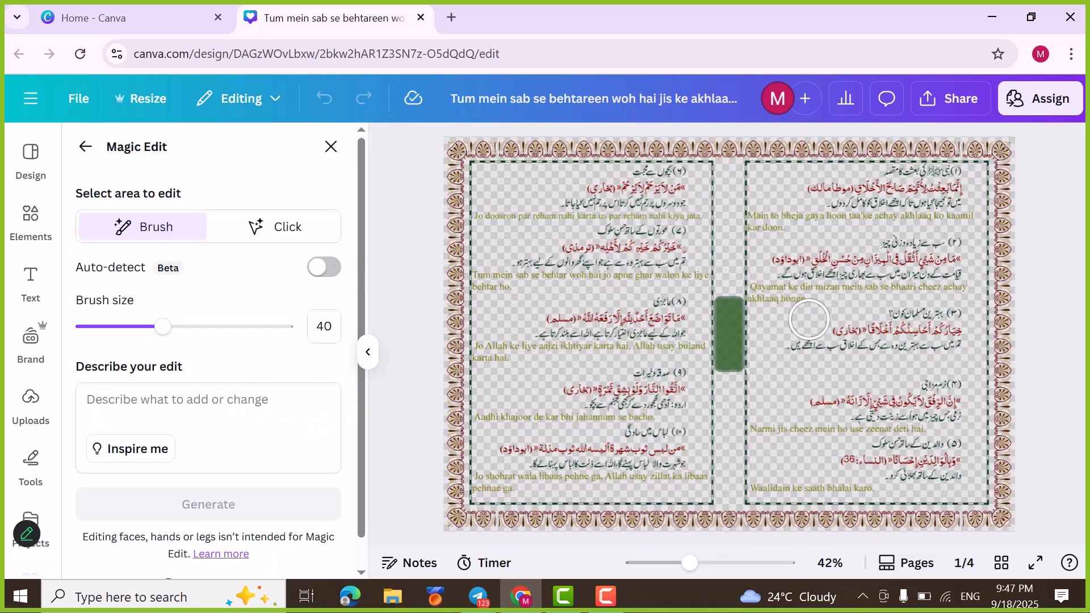
left_click(725, 312)
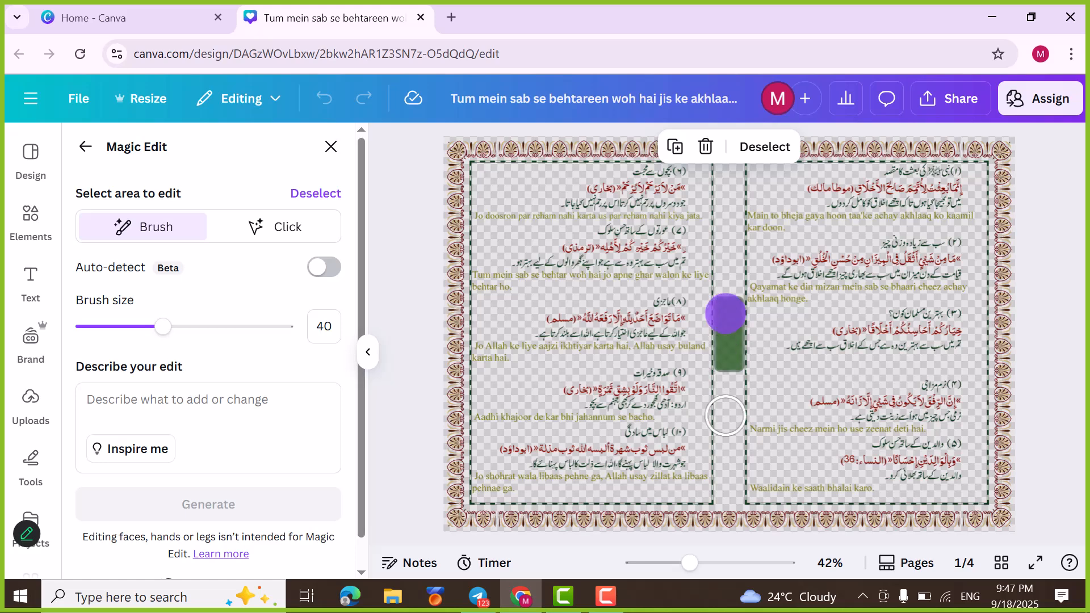
left_click_drag(731, 380, 727, 318)
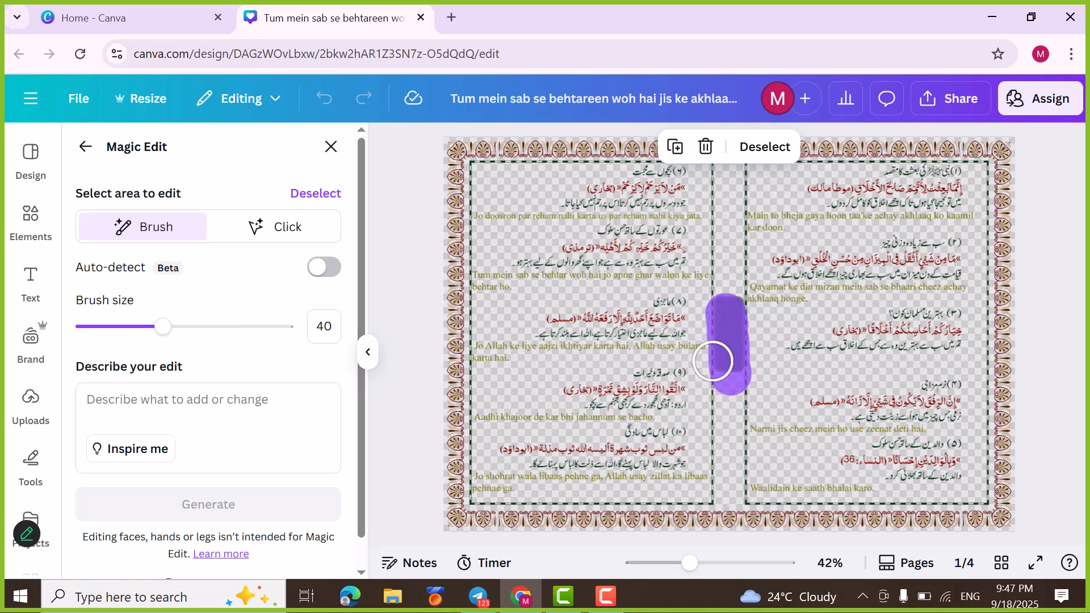
scroll(272, 441, "down", 1)
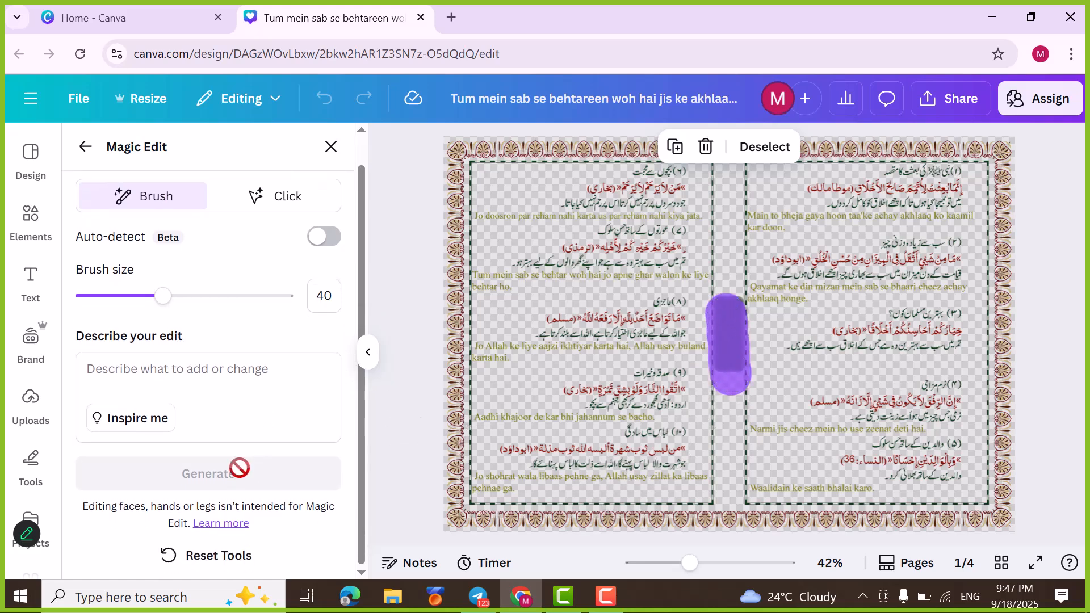
left_click(707, 147)
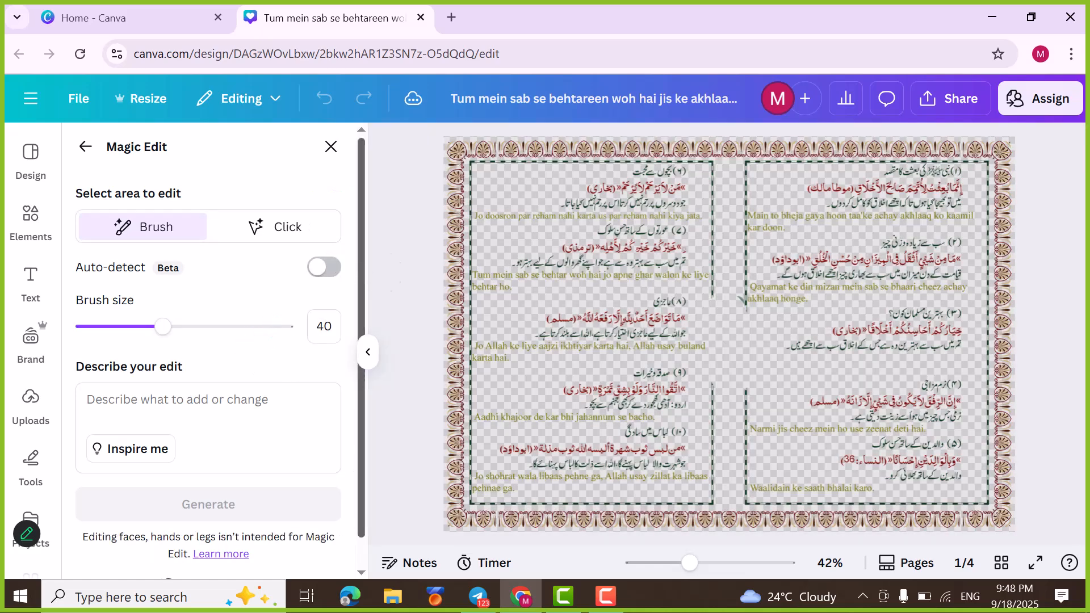
left_click(332, 149)
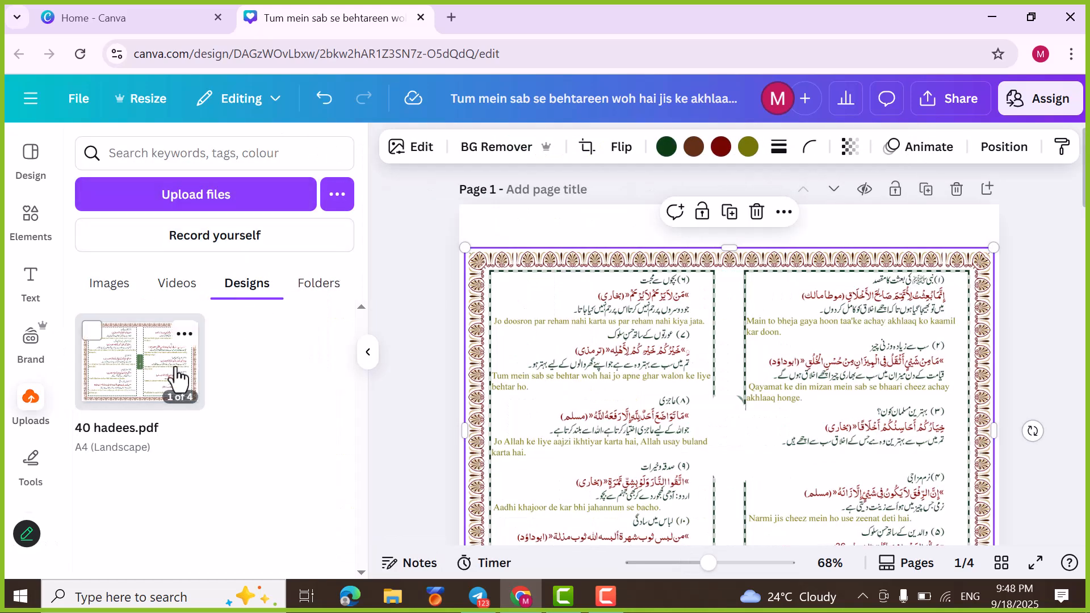
Step: Upload the photo 2c939c930b from the Photos And Images folder
left_click(200, 195)
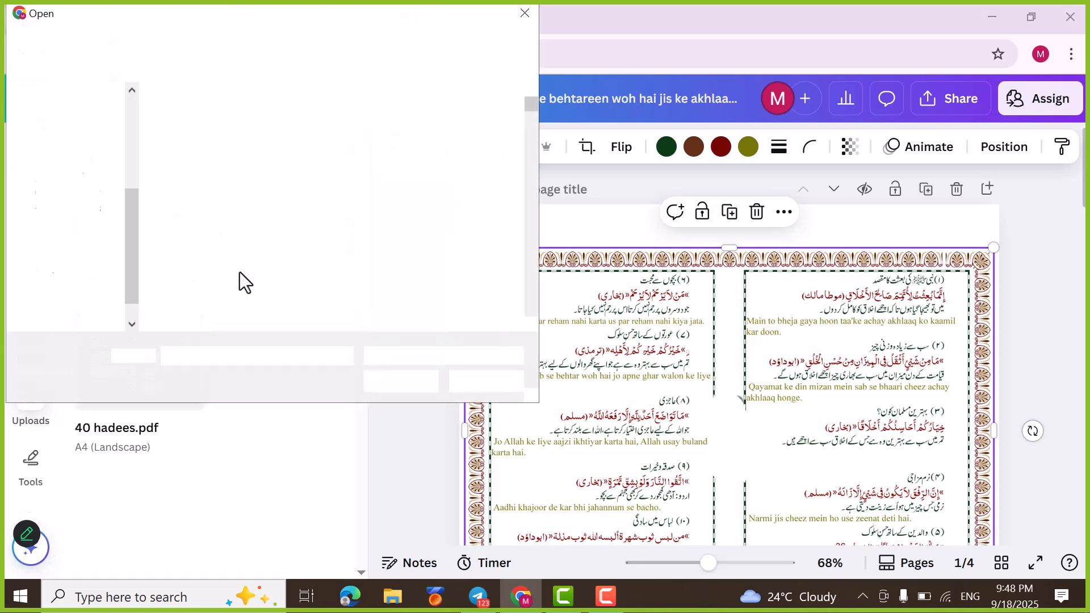
scroll(446, 262, "down", 1)
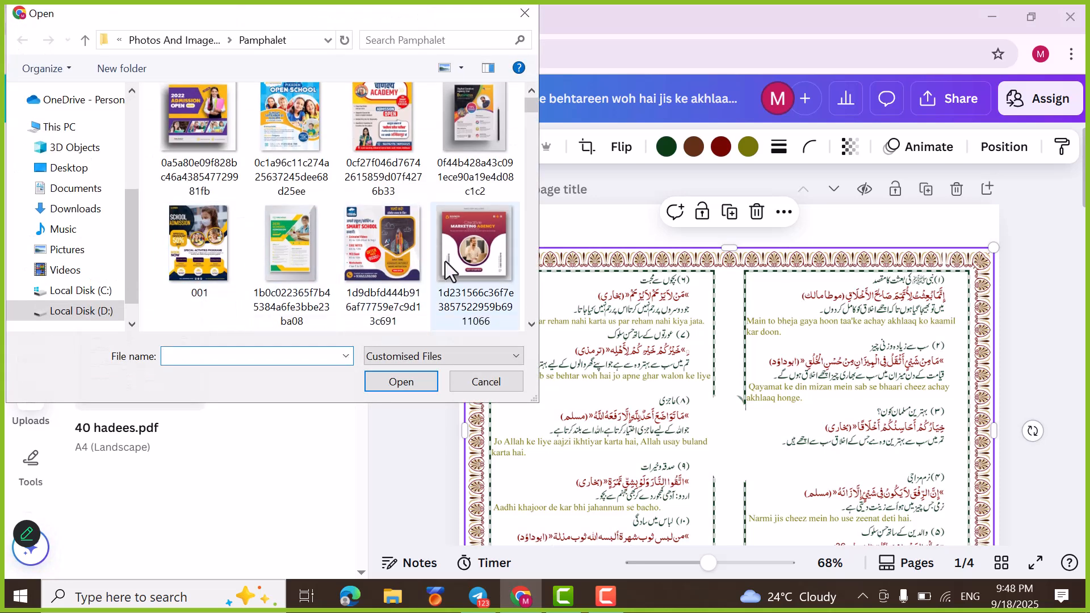
scroll(434, 268, "down", 2)
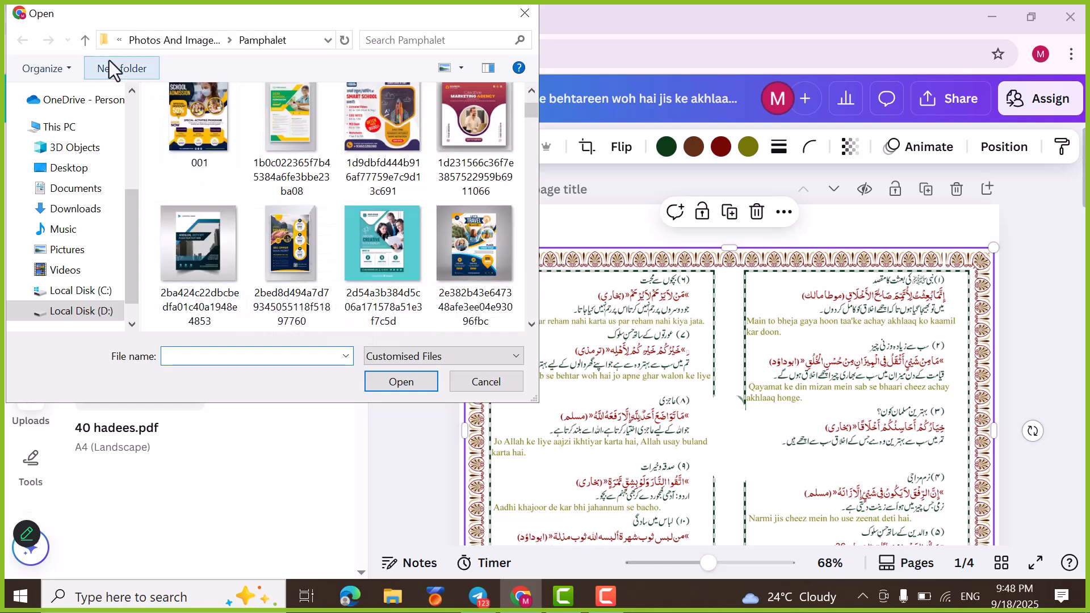
left_click(86, 45)
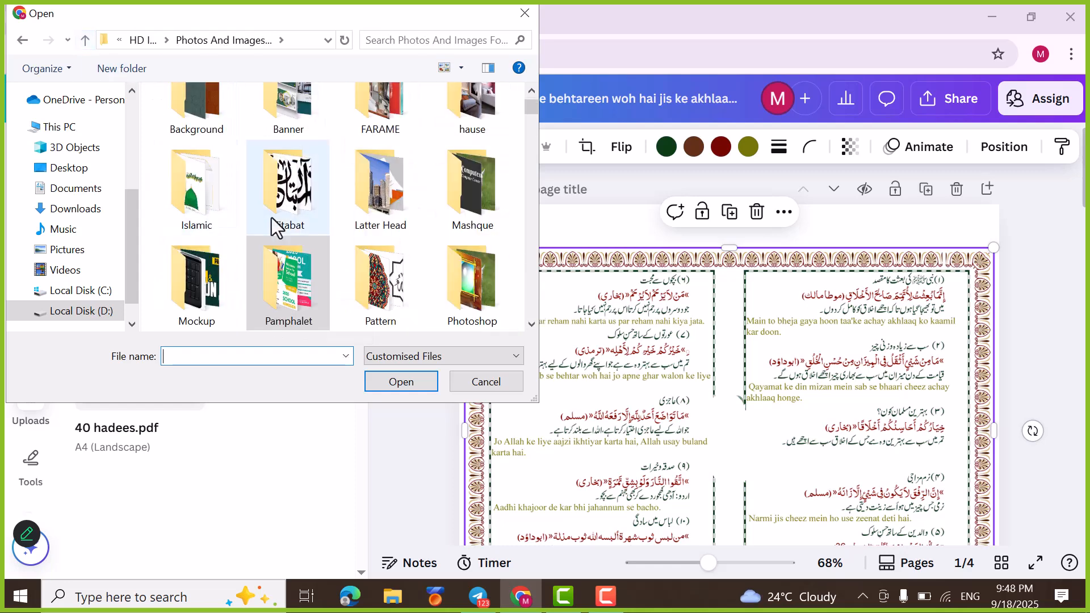
scroll(357, 265, "down", 3)
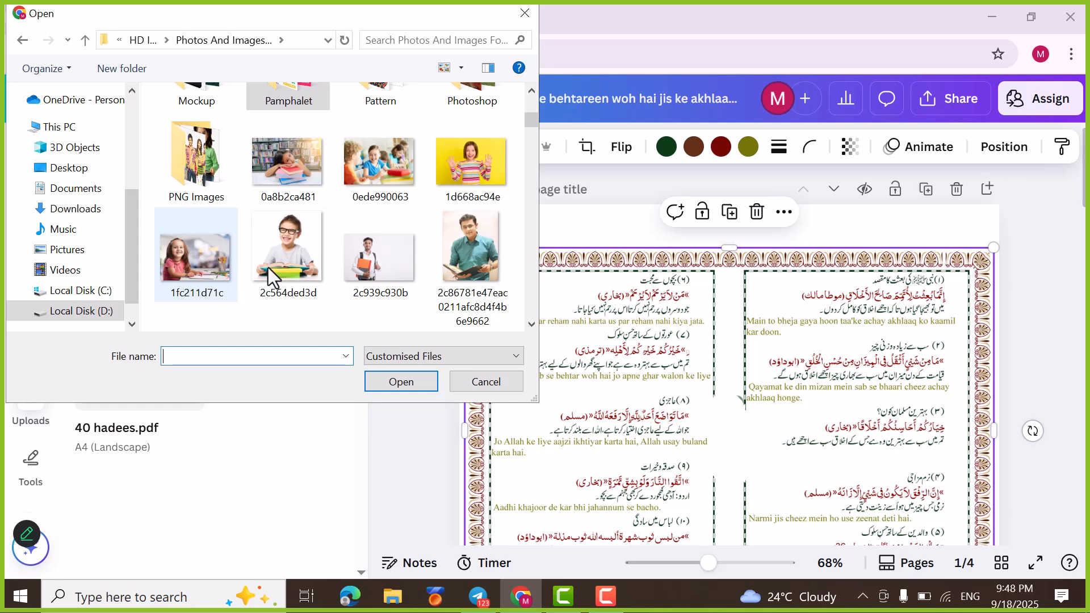
left_click(373, 262)
left_click(401, 382)
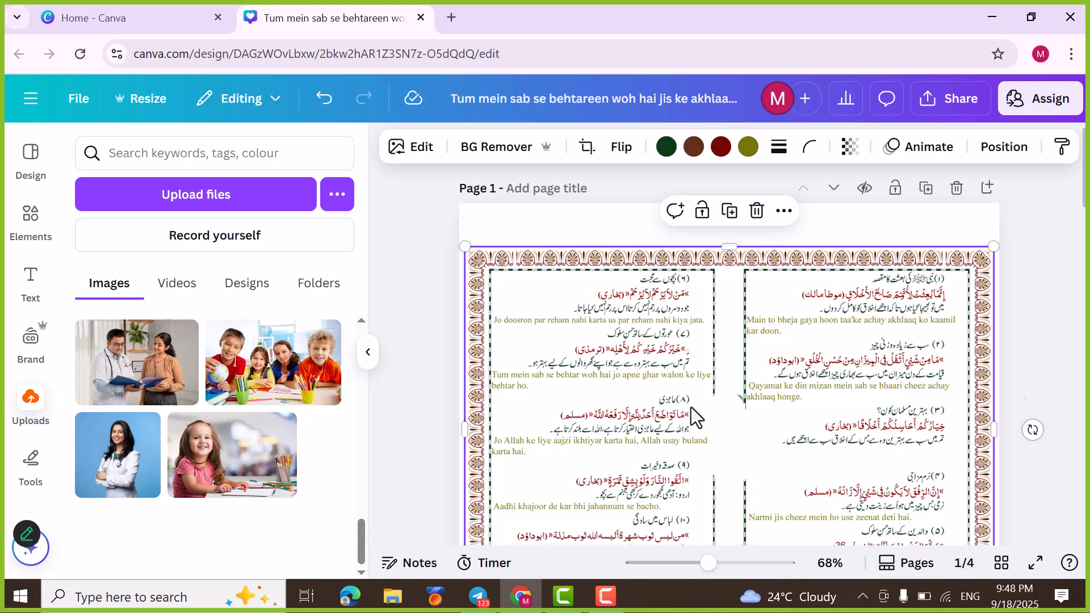
Step: Place the uploaded photo of the man with a backpack and orange folder on page 2
scroll(690, 408, "down", 10)
scroll(295, 437, "up", 5)
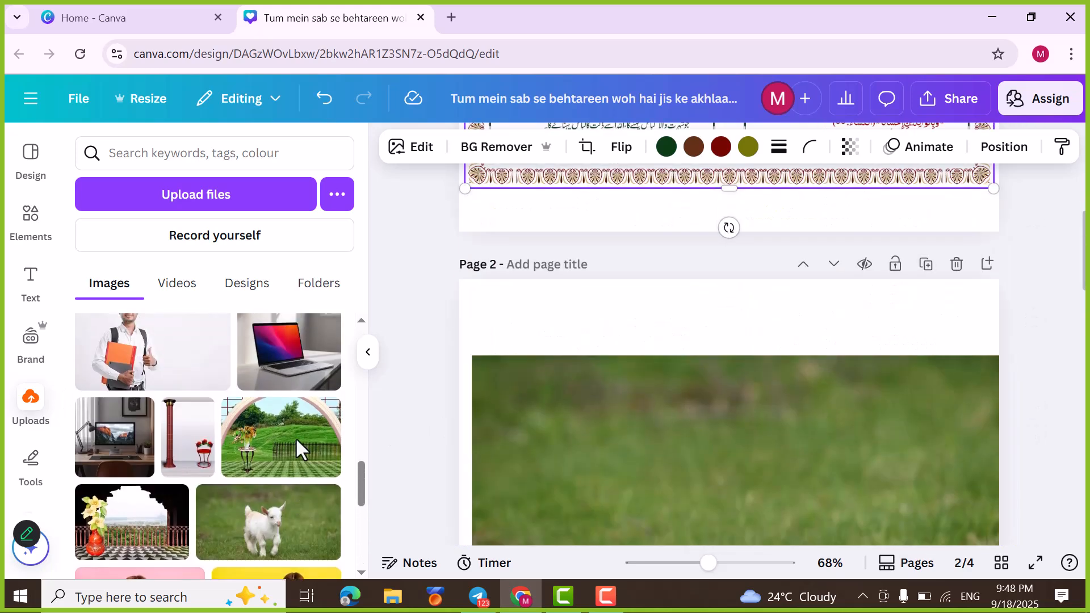
scroll(264, 448, "up", 4)
scroll(205, 480, "down", 1)
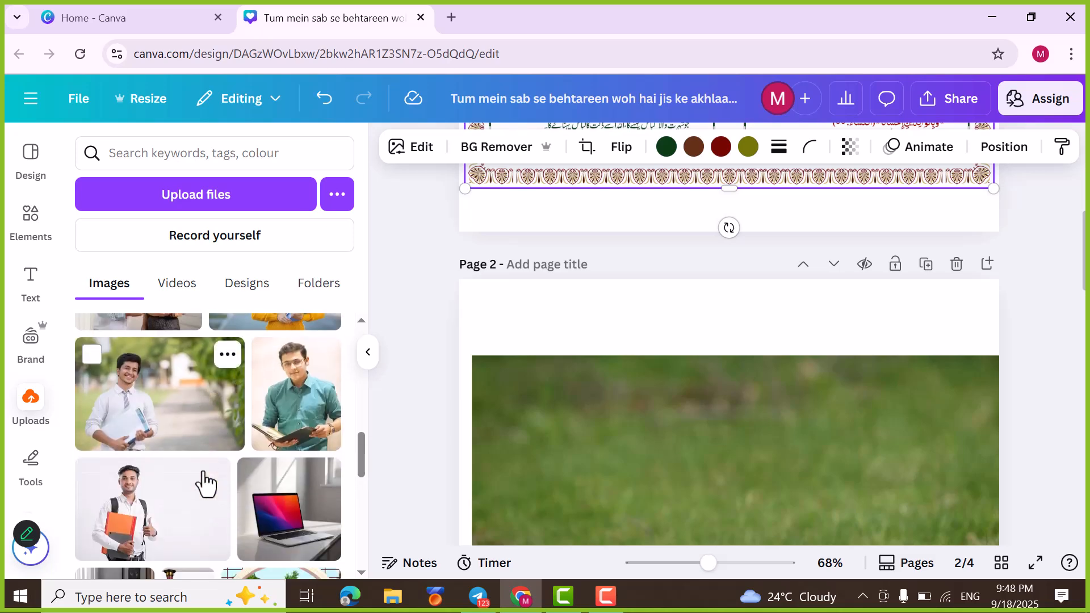
left_click(134, 517)
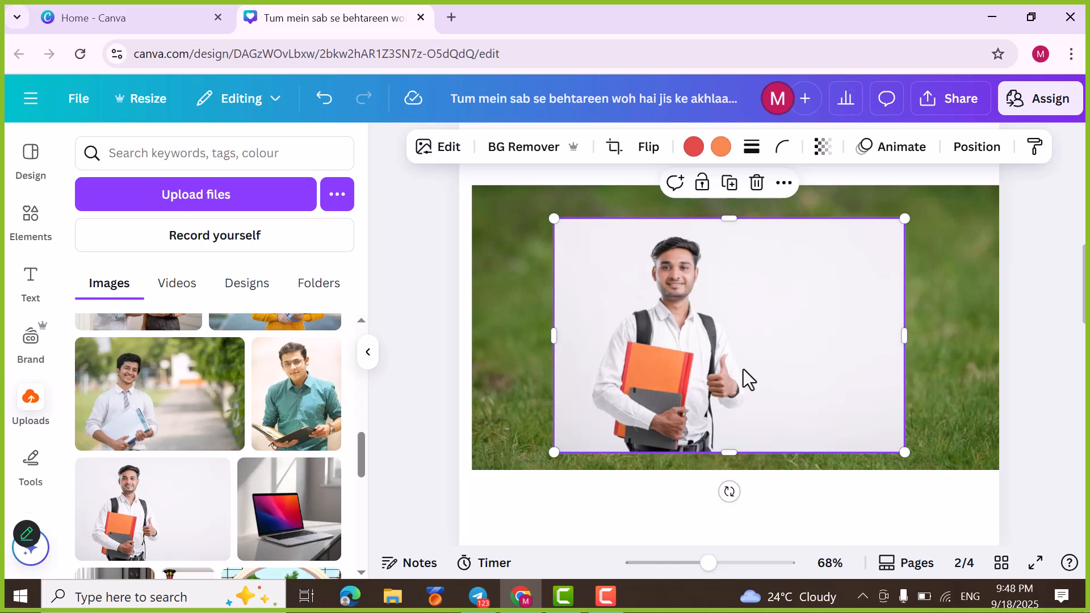
Step: Open the backpack man's photo in Magic Edit and use the suggested prompt "Add a vase with beautiful flowers"
left_click(449, 149)
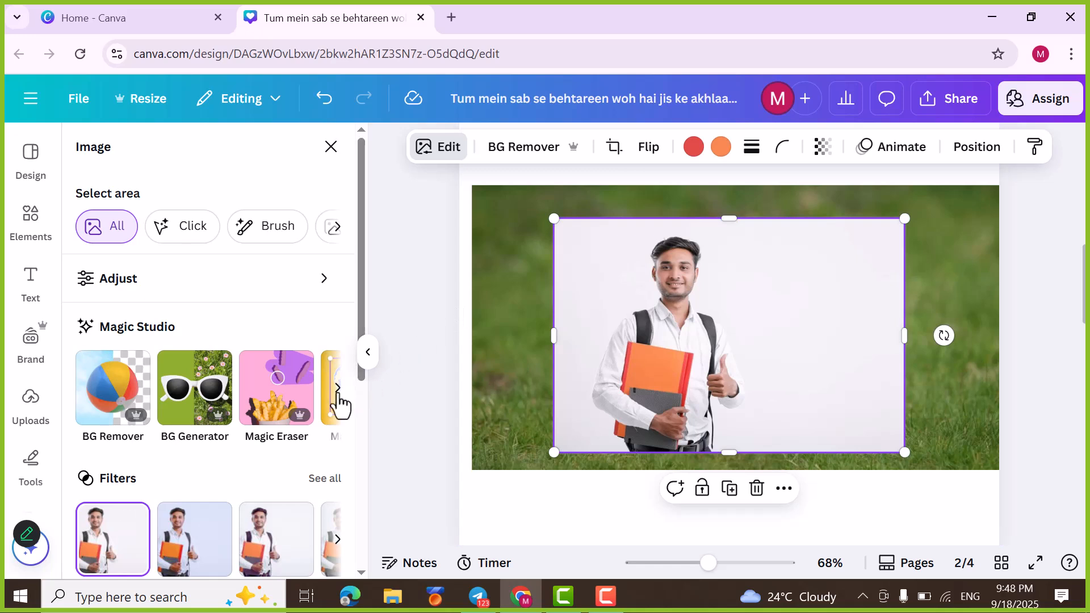
left_click(338, 388)
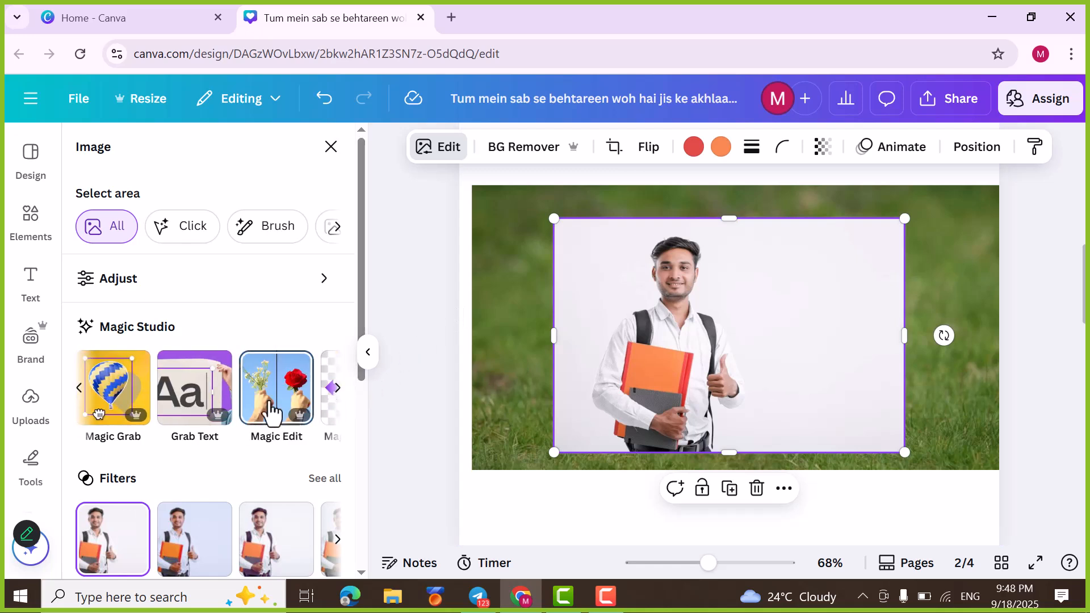
left_click(273, 413)
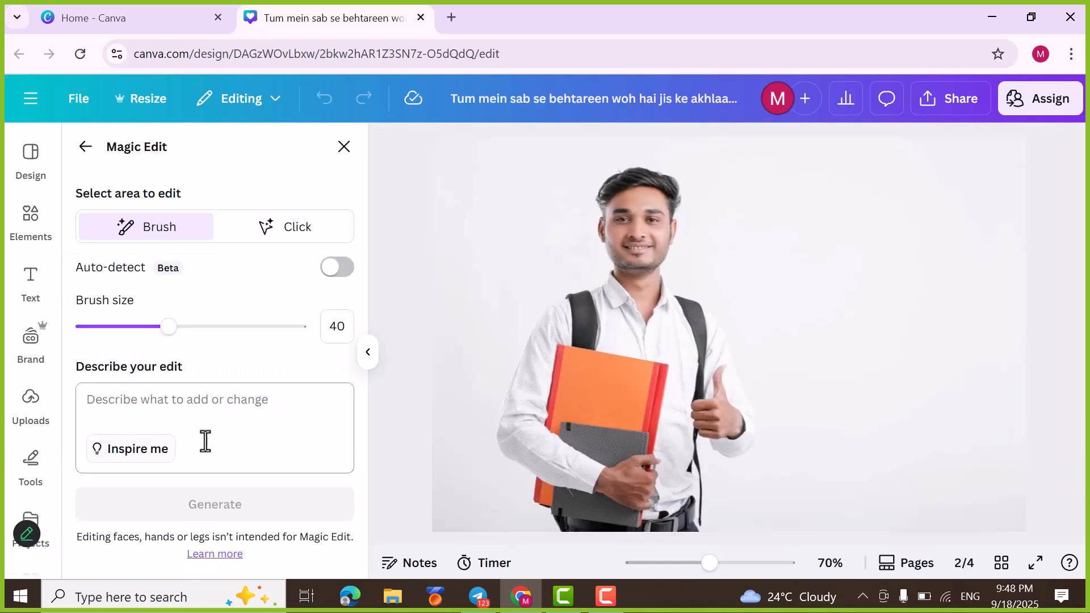
left_click(146, 460)
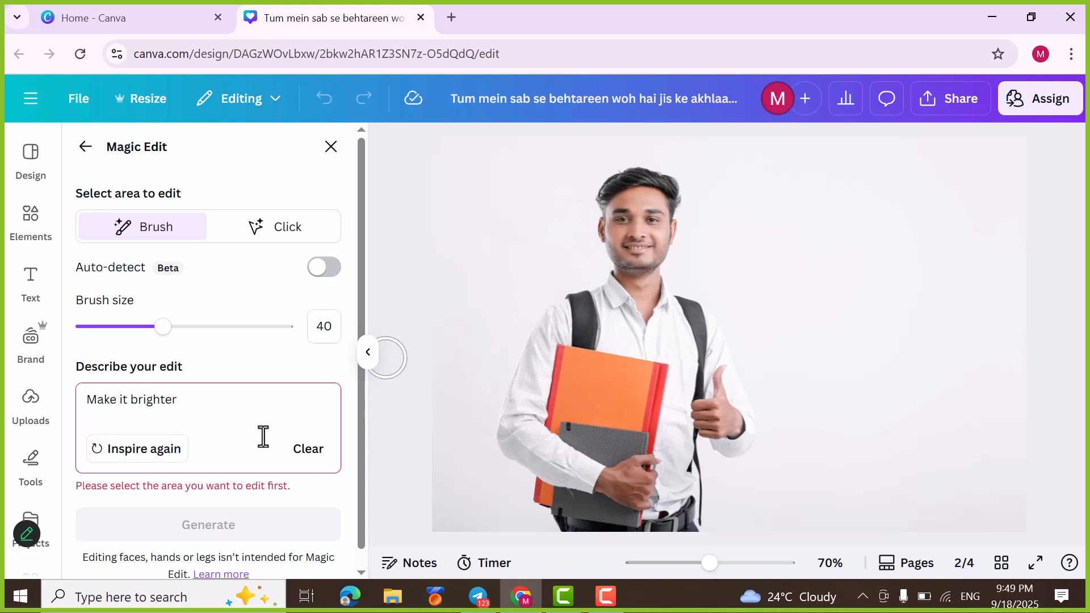
left_click(159, 455)
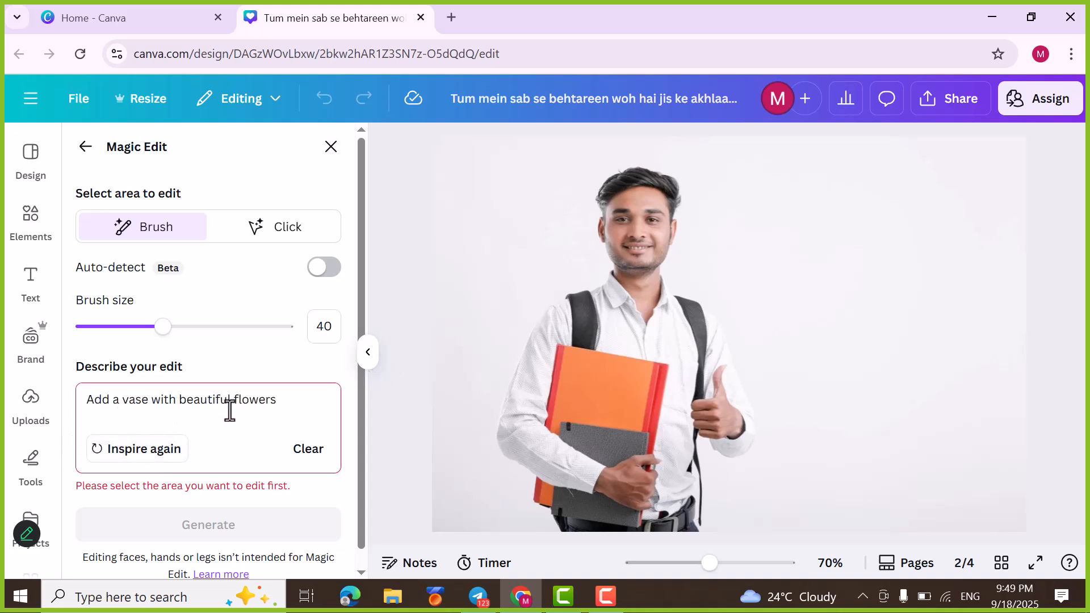
scroll(238, 410, "down", 1)
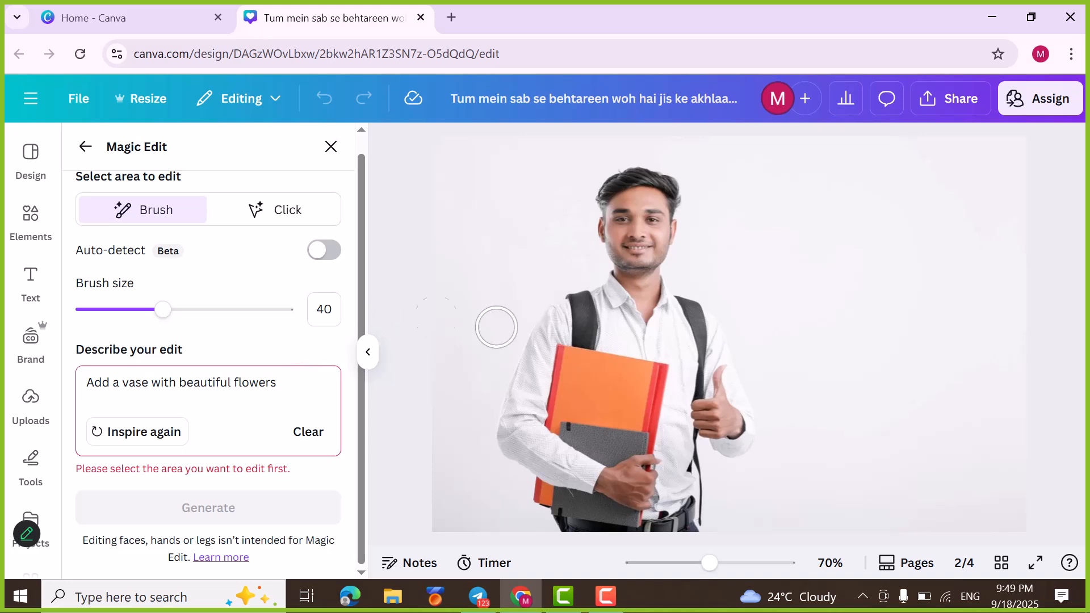
Step: Brush one spot on the orange folder's upper corner and one on the shirt's chest, and generate the Magic Edit
left_click(572, 353)
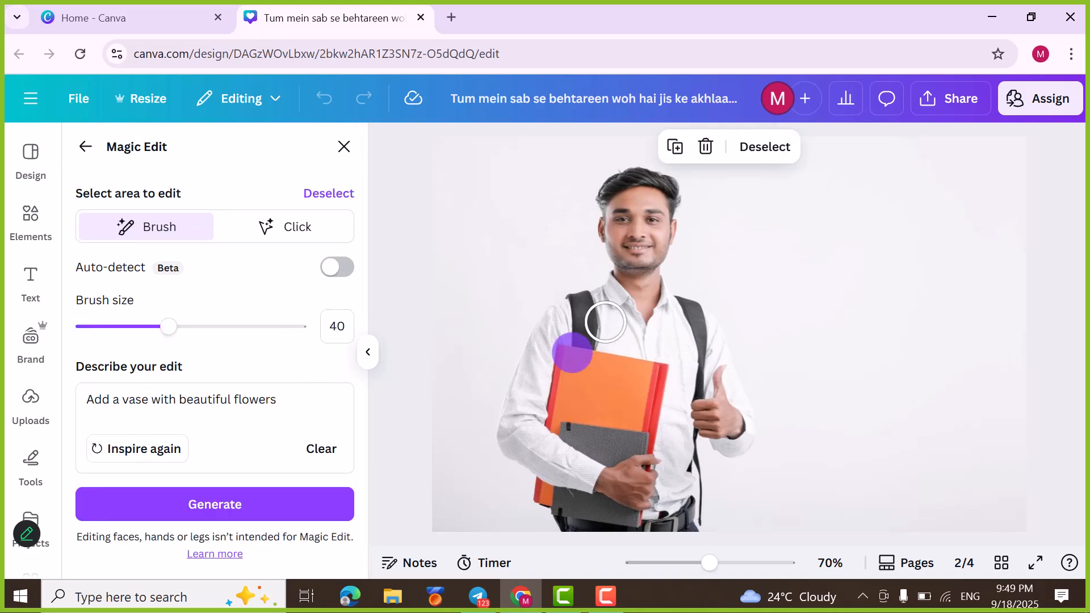
left_click(613, 313)
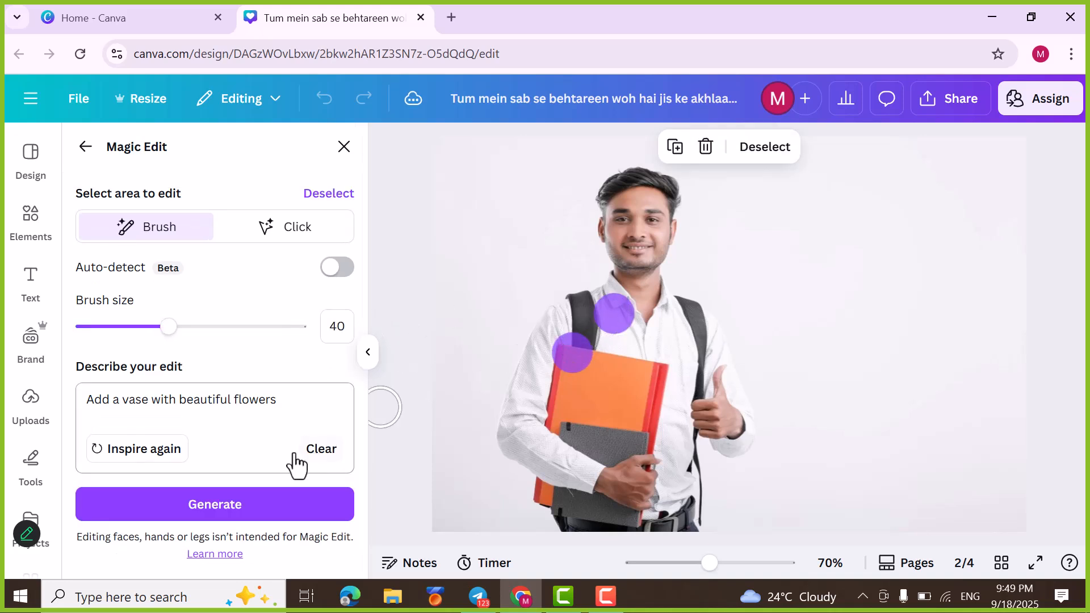
left_click(235, 514)
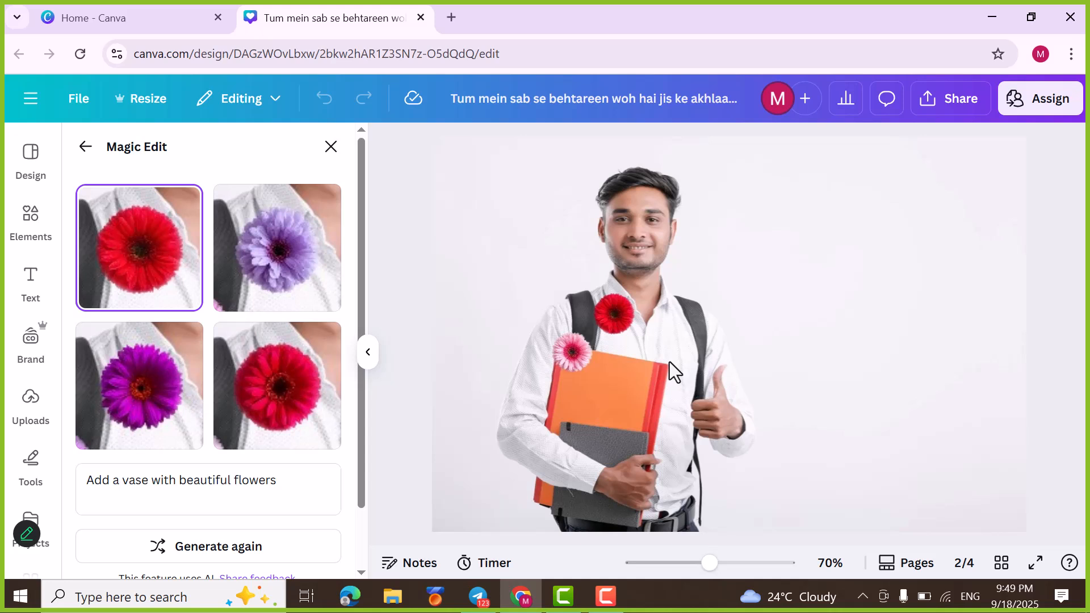
Step: Preview the generated flower variants on the photo and select the first one with the bright red flower
left_click(282, 280)
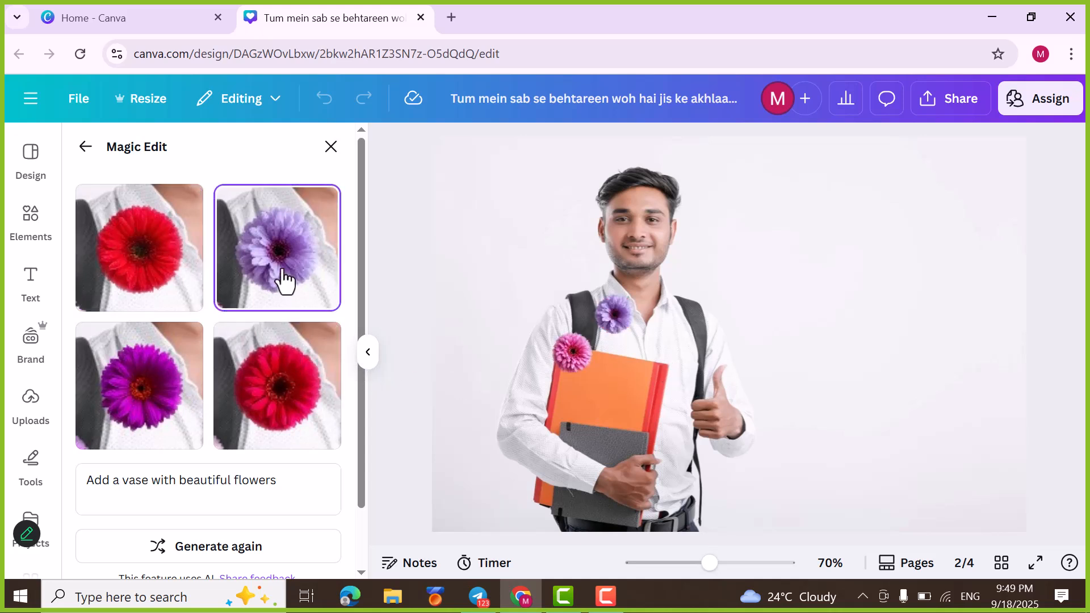
left_click(255, 370)
left_click(146, 384)
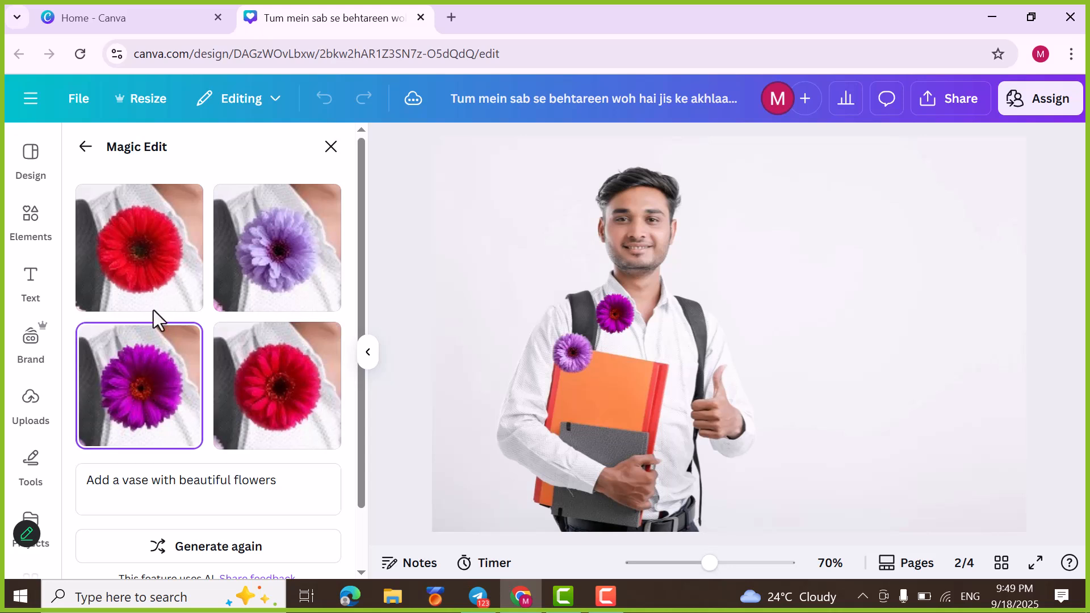
left_click(145, 275)
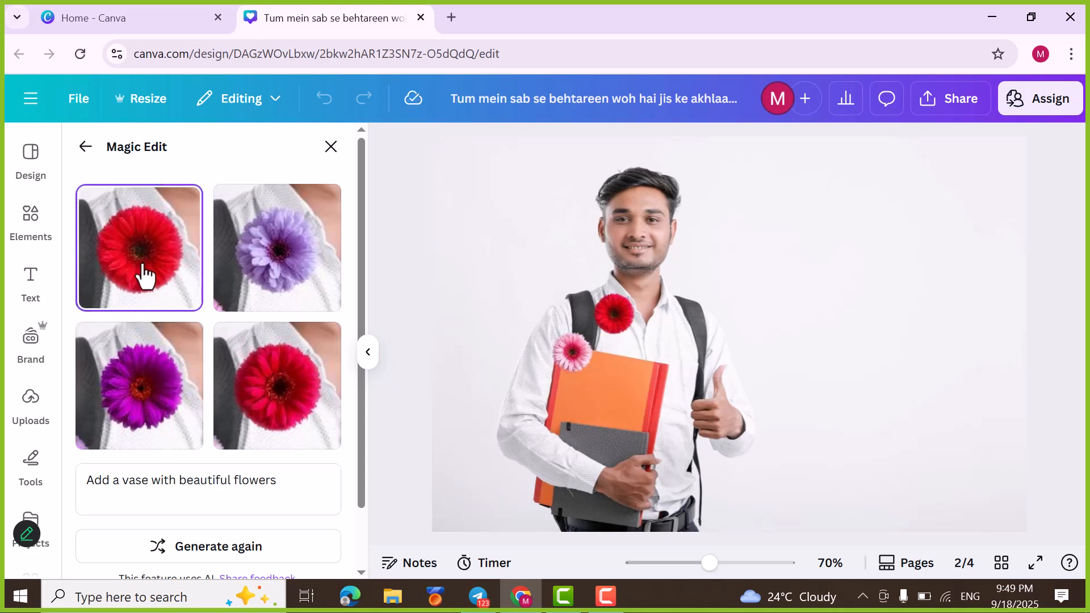
Step: Replace the Magic Edit prompt with "create youtube thamnails" and accept the selected red flower result on the photo
scroll(194, 382, "down", 2)
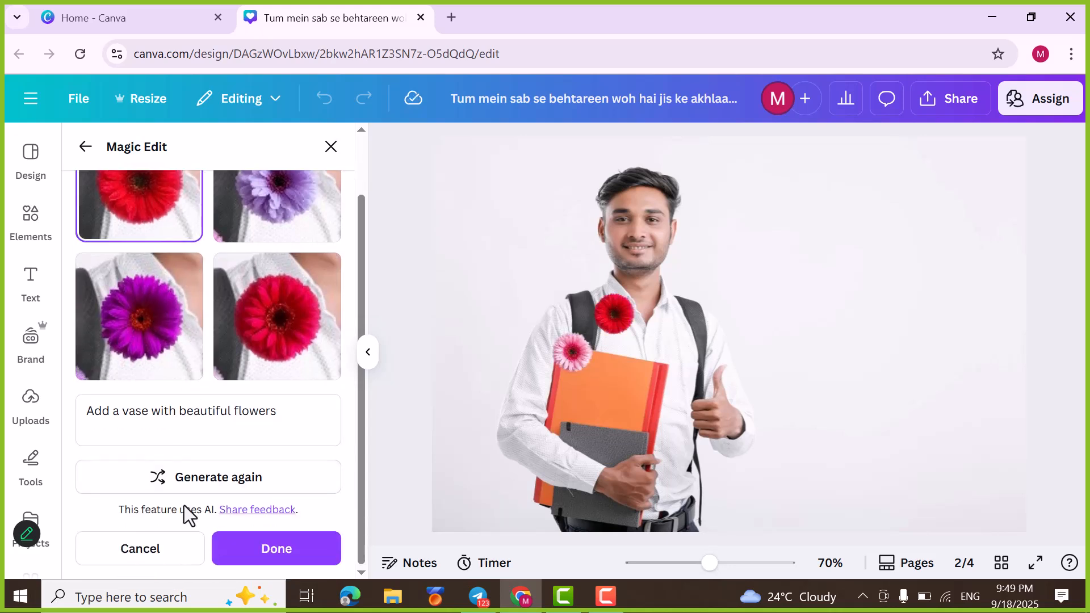
left_click_drag(284, 412, 73, 395)
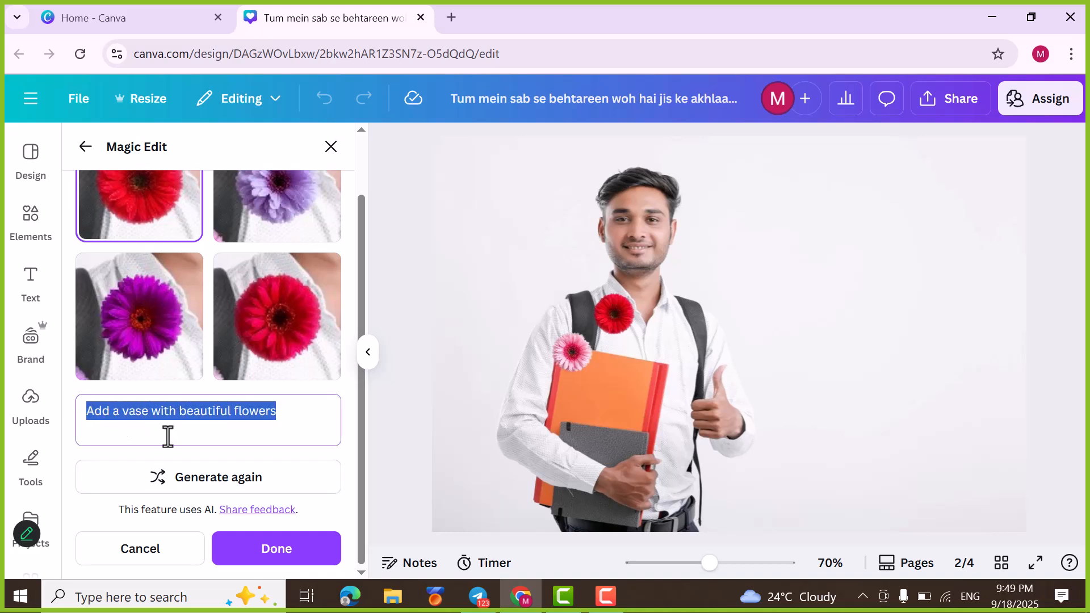
type("create youtube thamnails")
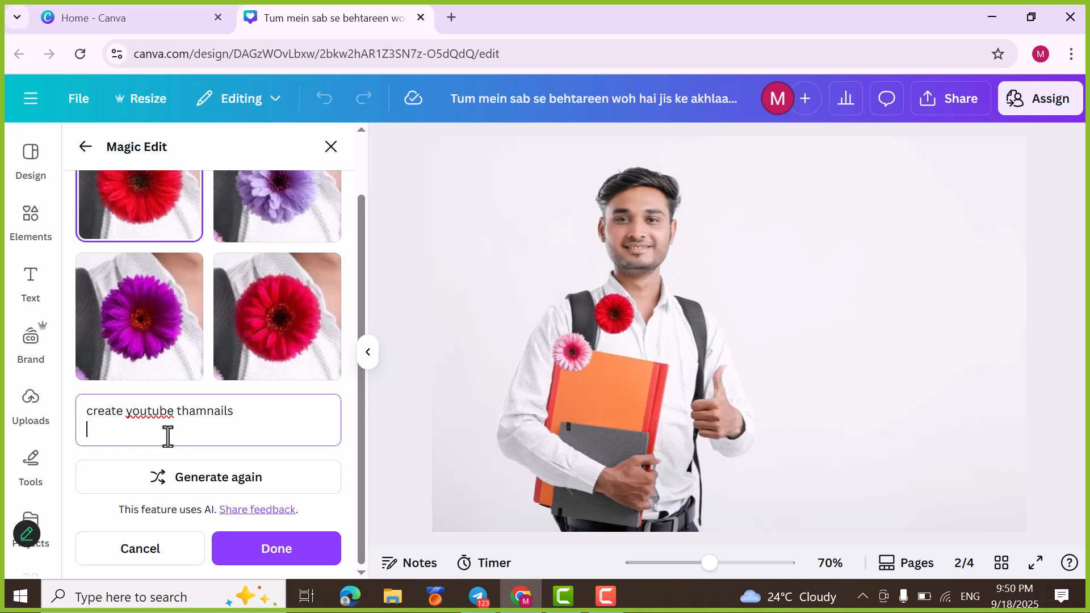
left_click(263, 549)
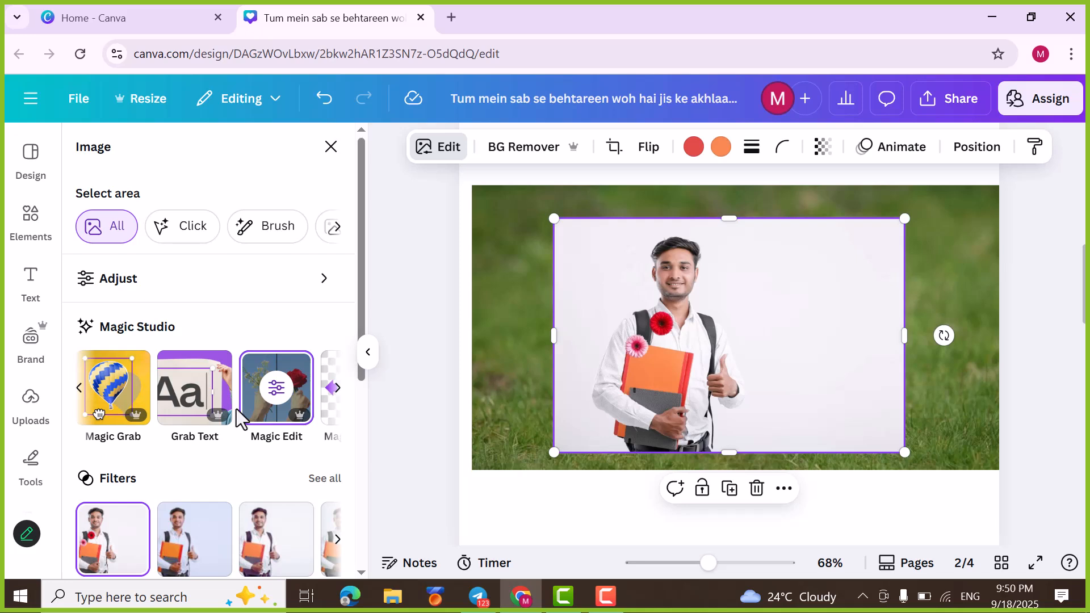
left_click(337, 388)
left_click(336, 392)
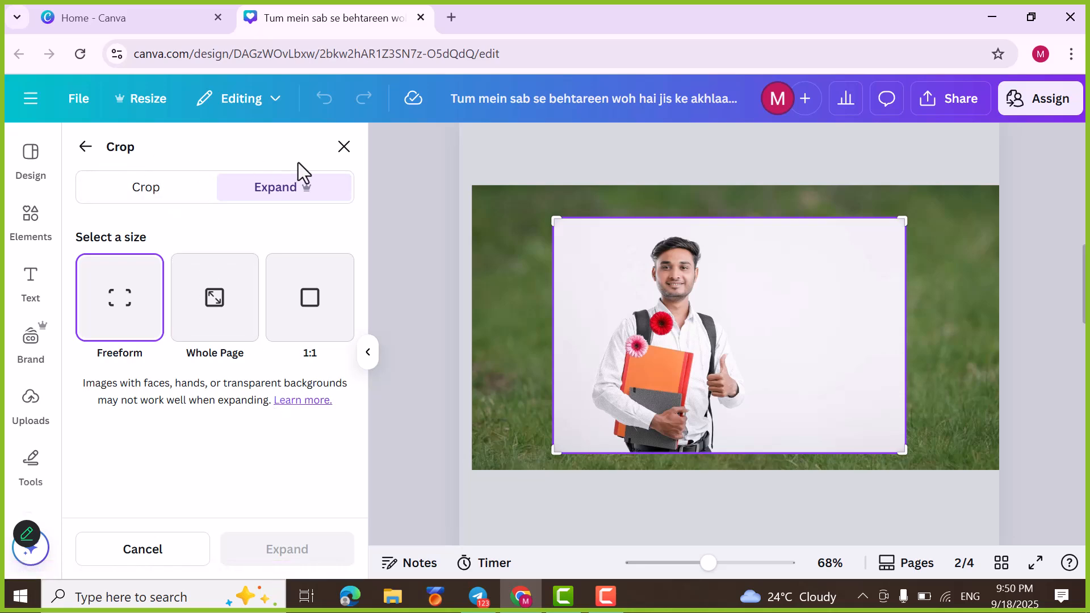
left_click(344, 148)
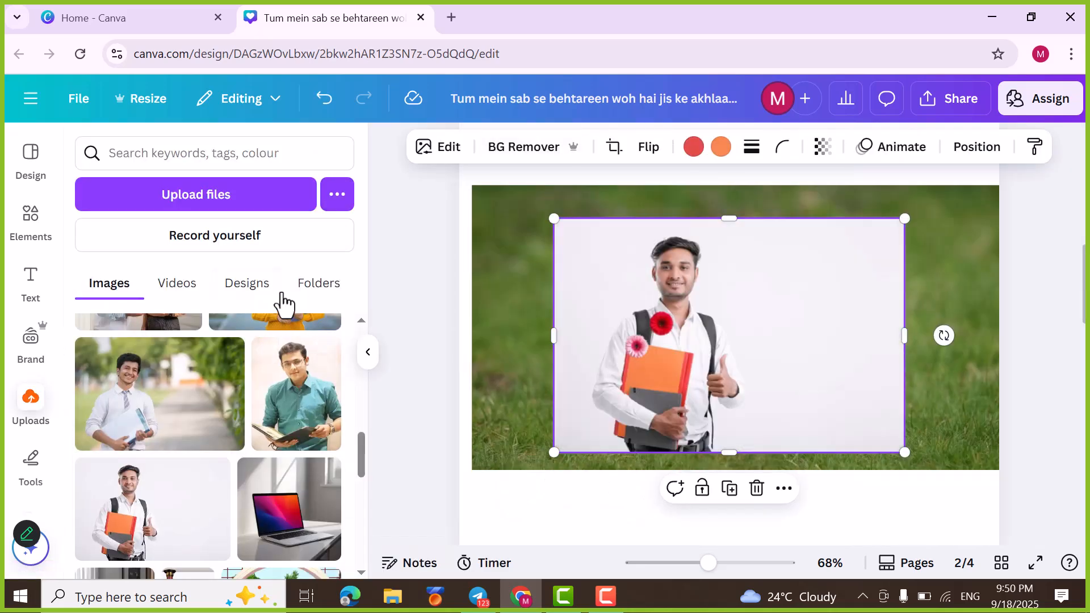
Step: Generate a Magic Expand of the backpack man's photo using the Whole Page size
left_click(448, 155)
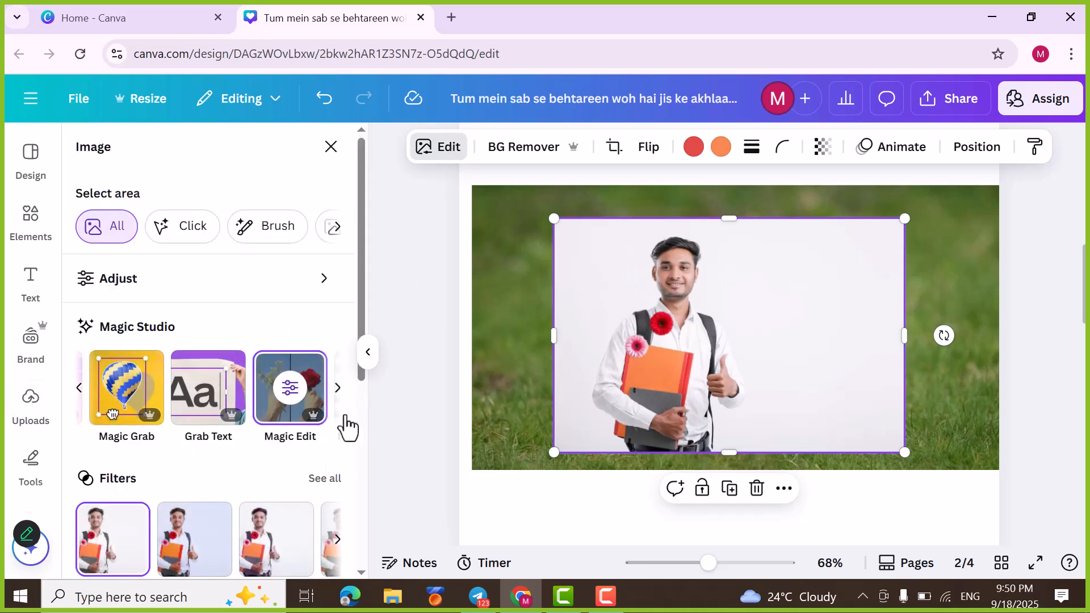
left_click(339, 392)
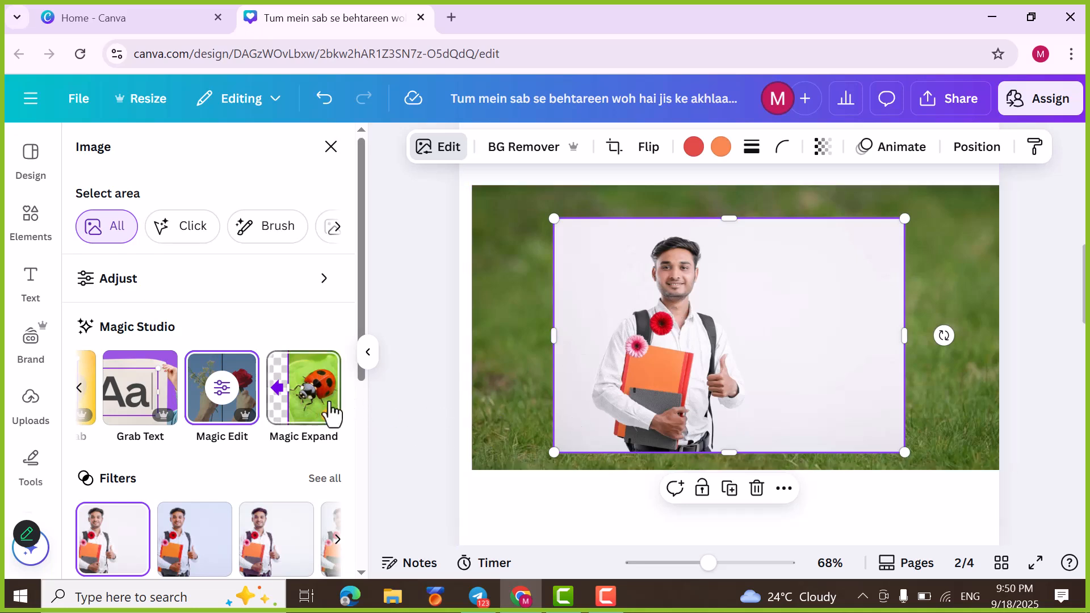
left_click(310, 419)
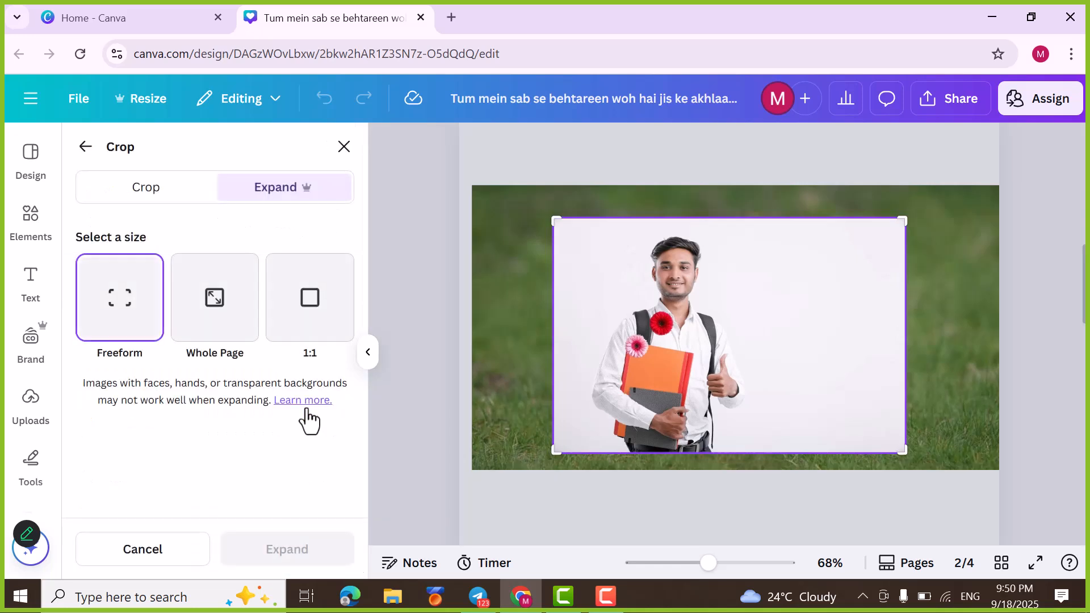
left_click(222, 323)
left_click(293, 568)
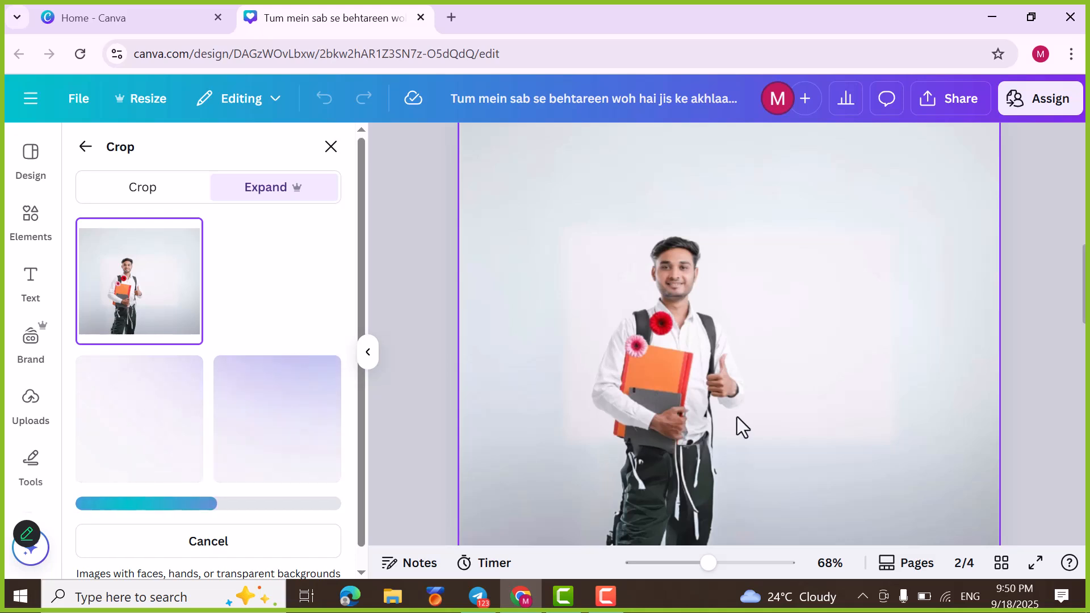
Step: Examine the expanded photo on page 2 from top to bottom, along with the generated expansion variants
scroll(737, 417, "down", 4)
scroll(738, 424, "up", 8)
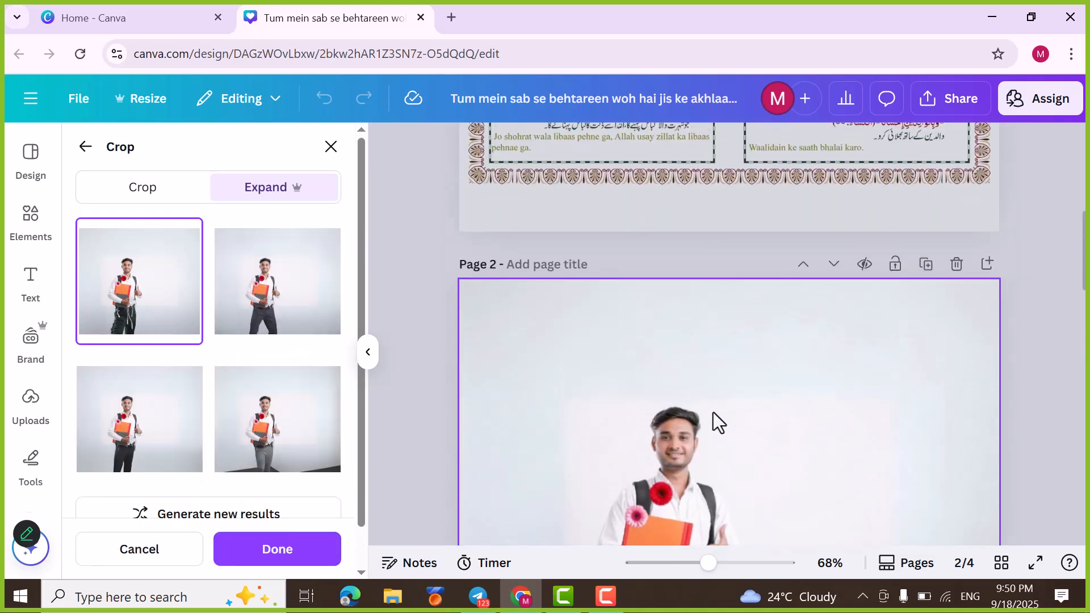
scroll(713, 412, "down", 5)
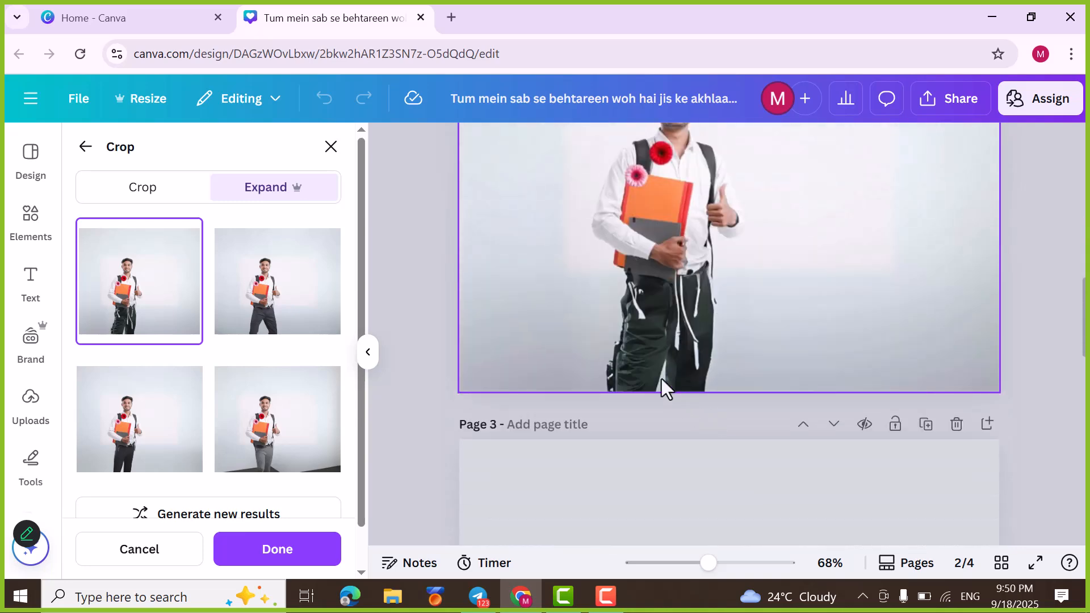
scroll(662, 380, "up", 3)
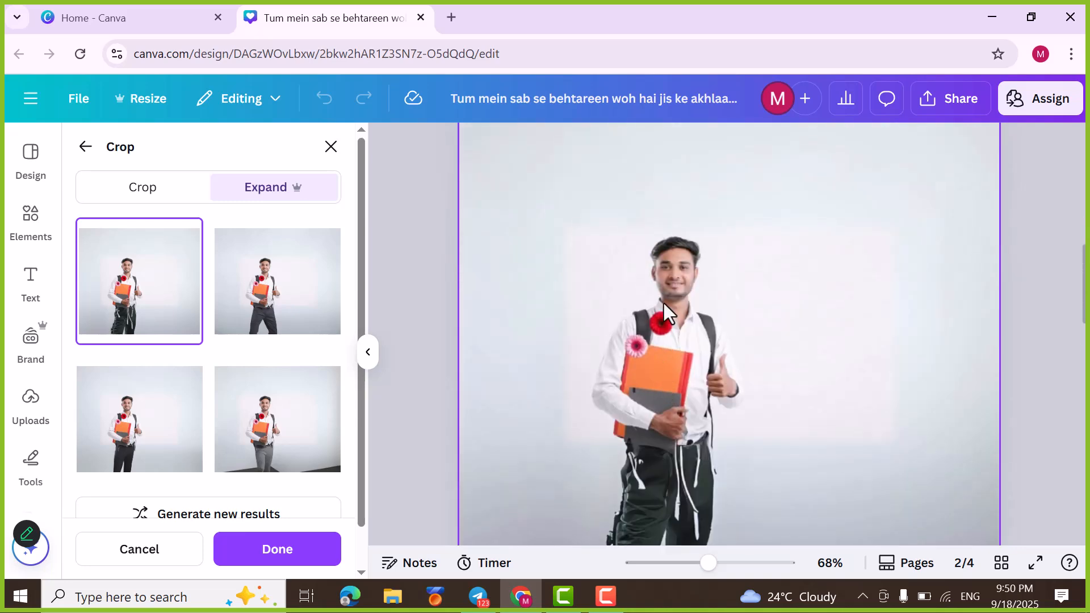
scroll(728, 407, "down", 3)
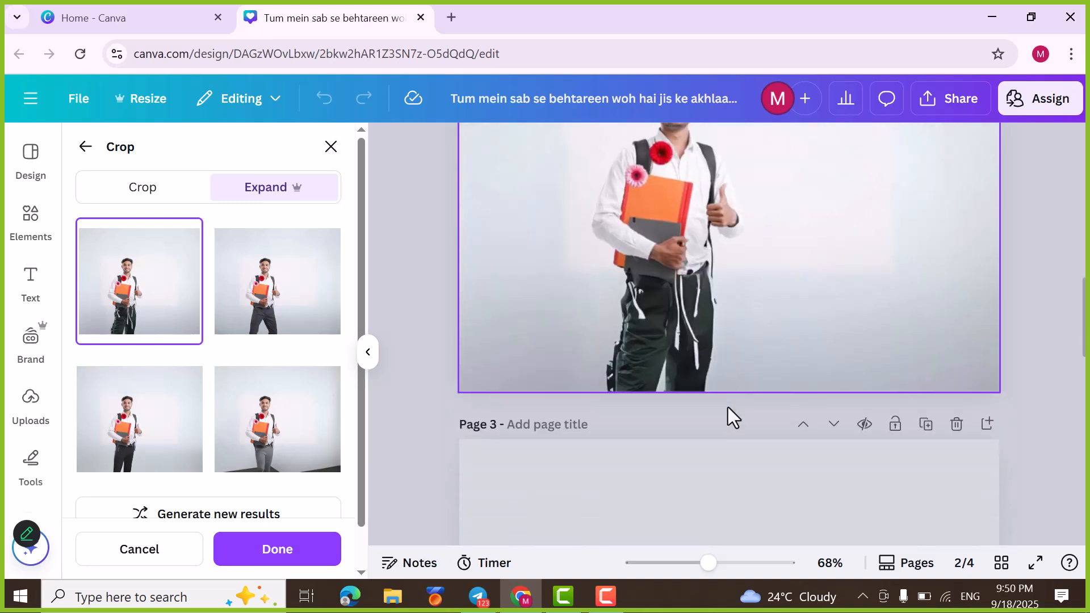
scroll(688, 319, "up", 3)
scroll(689, 318, "up", 1)
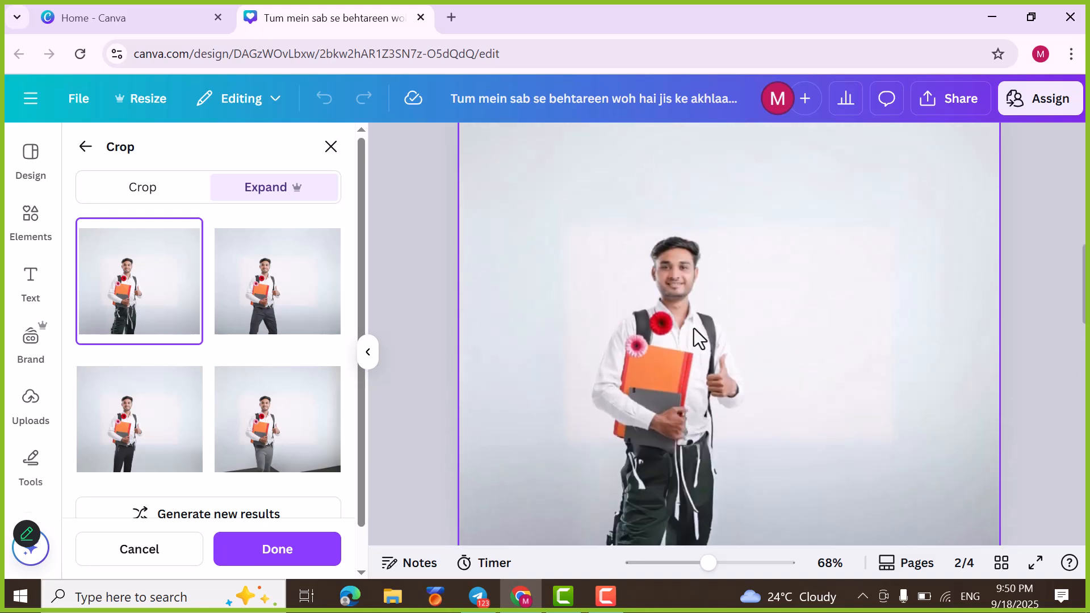
scroll(338, 443, "down", 1)
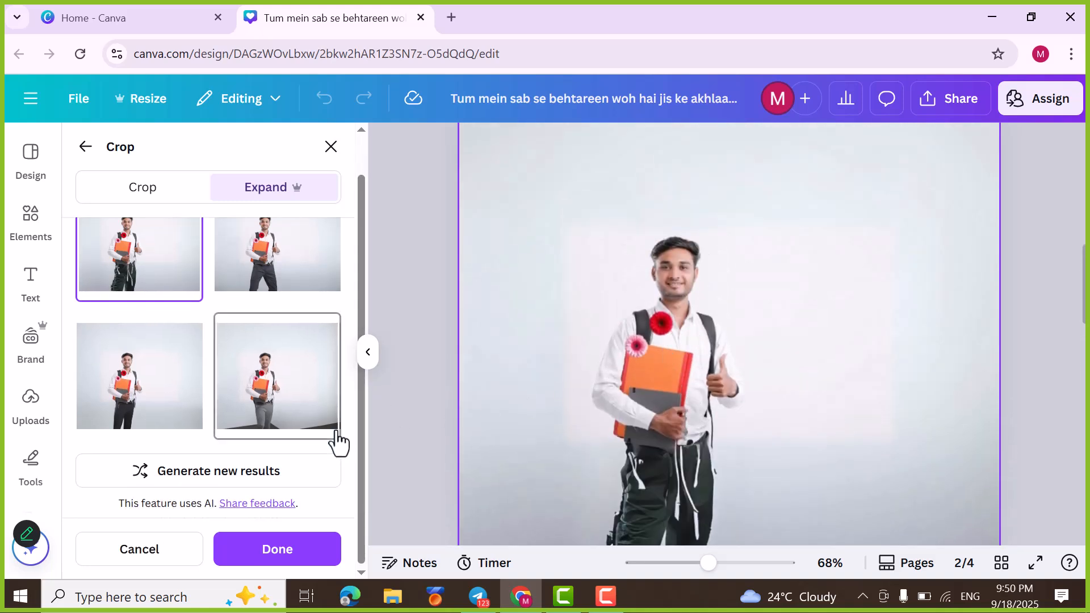
Step: Discard the Magic Expand results and delete the backpack man's photo from page 2
left_click(126, 562)
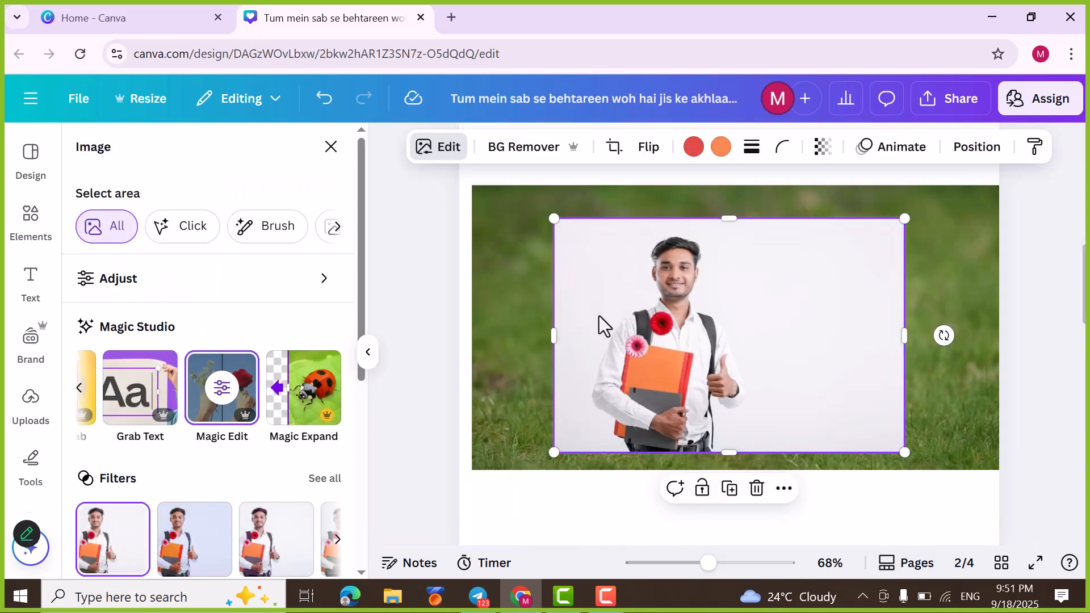
key("Delete")
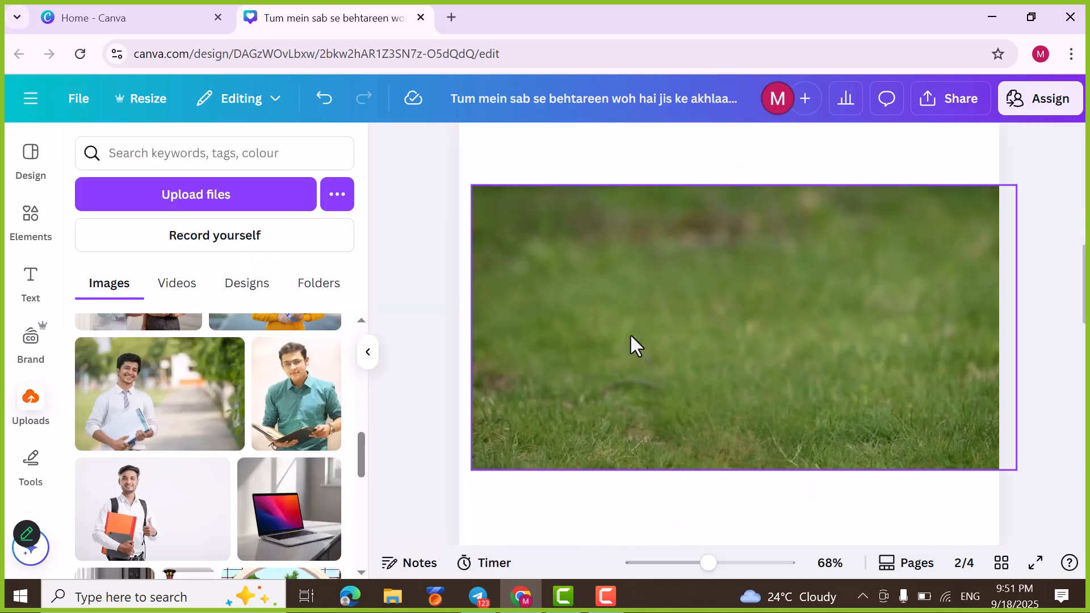
scroll(630, 336, "down", 1)
scroll(637, 346, "down", 4)
scroll(531, 381, "up", 10)
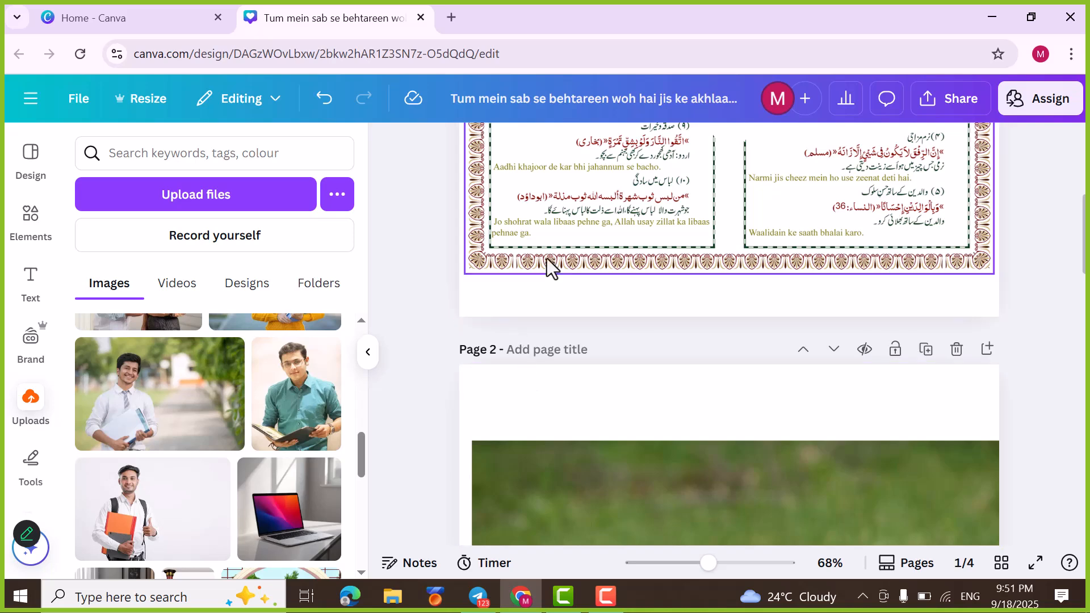
scroll(573, 288, "up", 2)
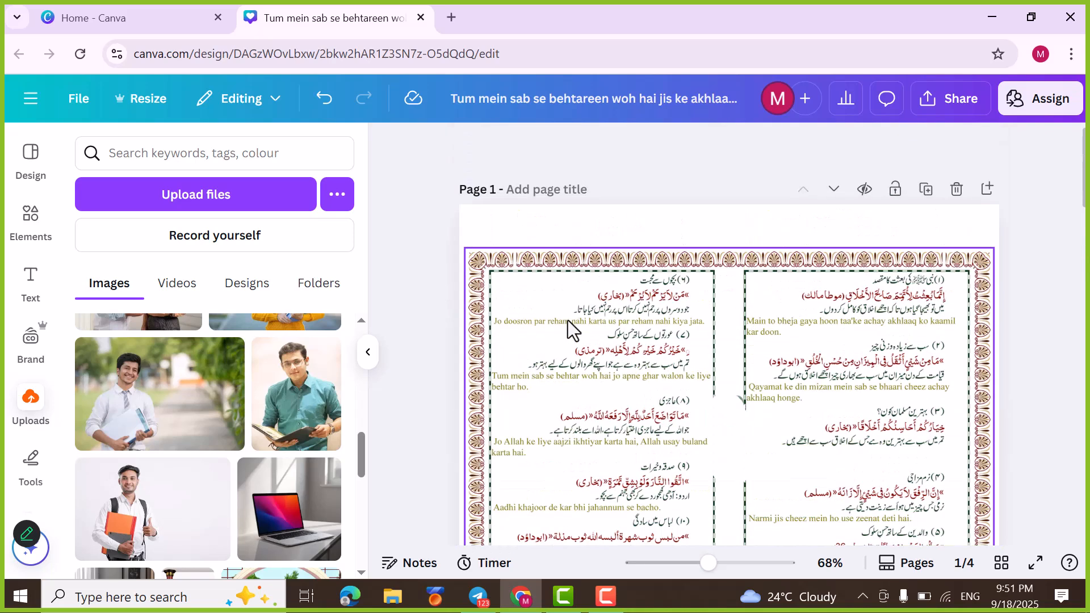
scroll(510, 376, "down", 10)
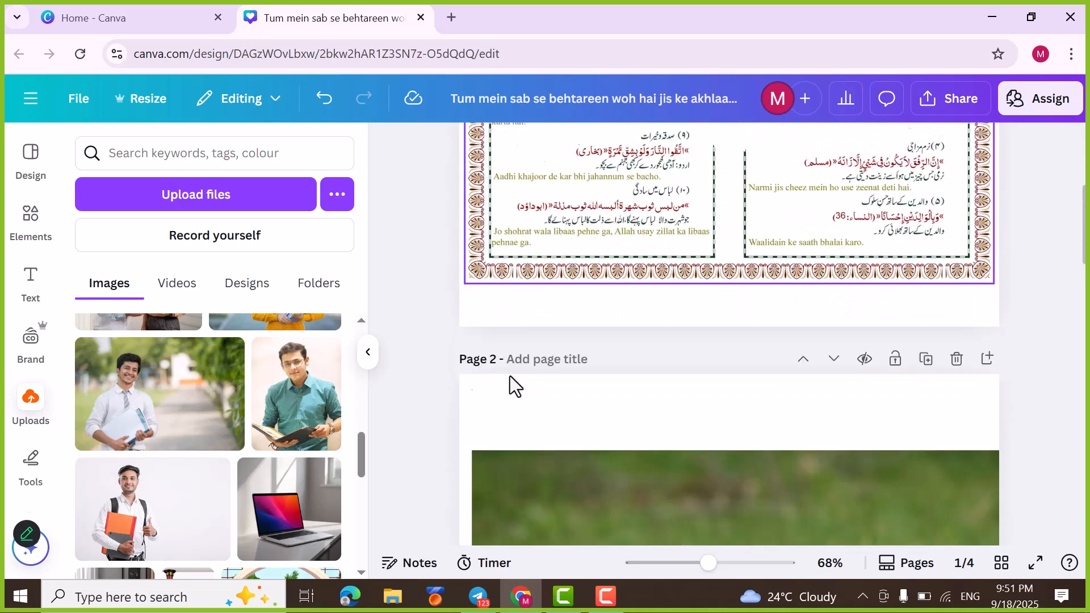
scroll(510, 376, "down", 5)
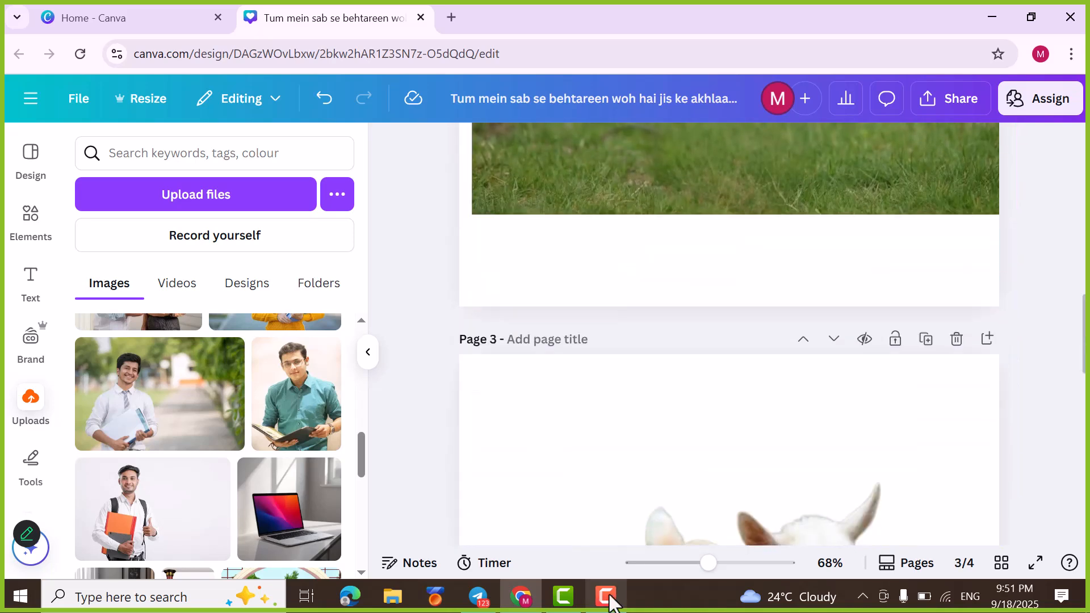